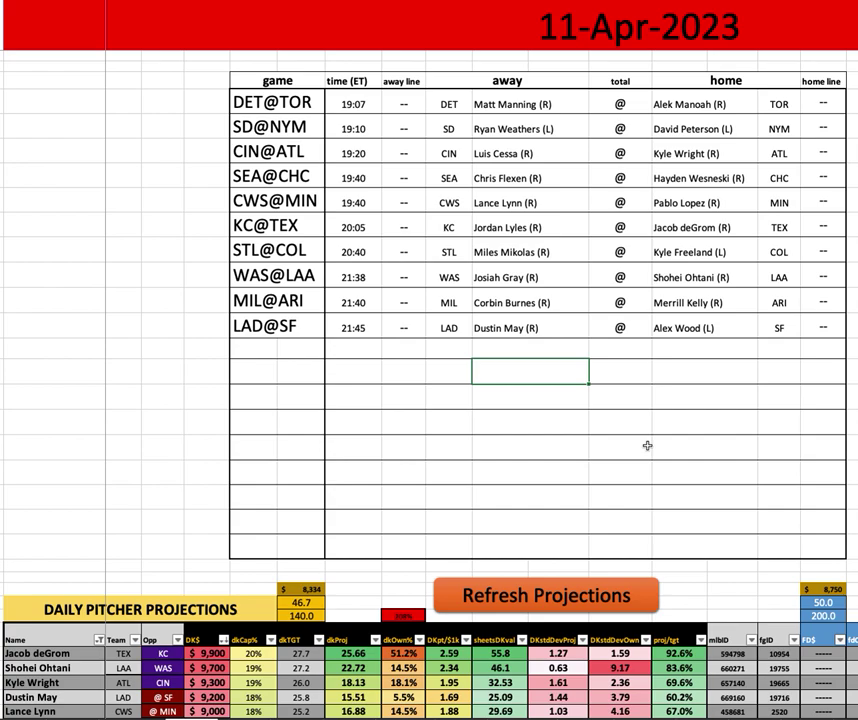
Review the 11-Apr-2023 slate's games and starting pitcher matchups, from DET@TOR through LAD@SF
left_click(292, 104)
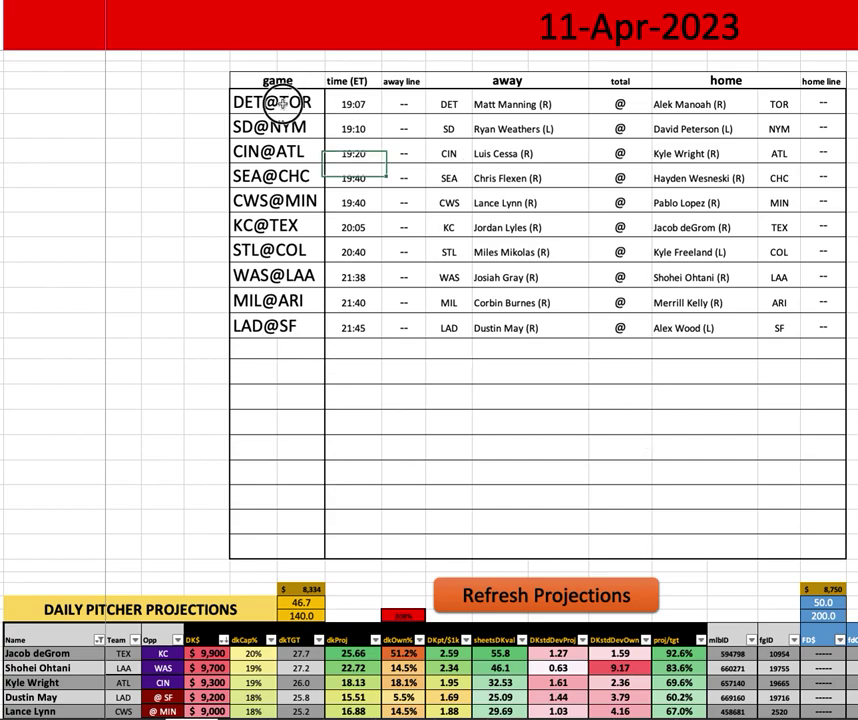
left_click_drag(282, 124, 253, 330)
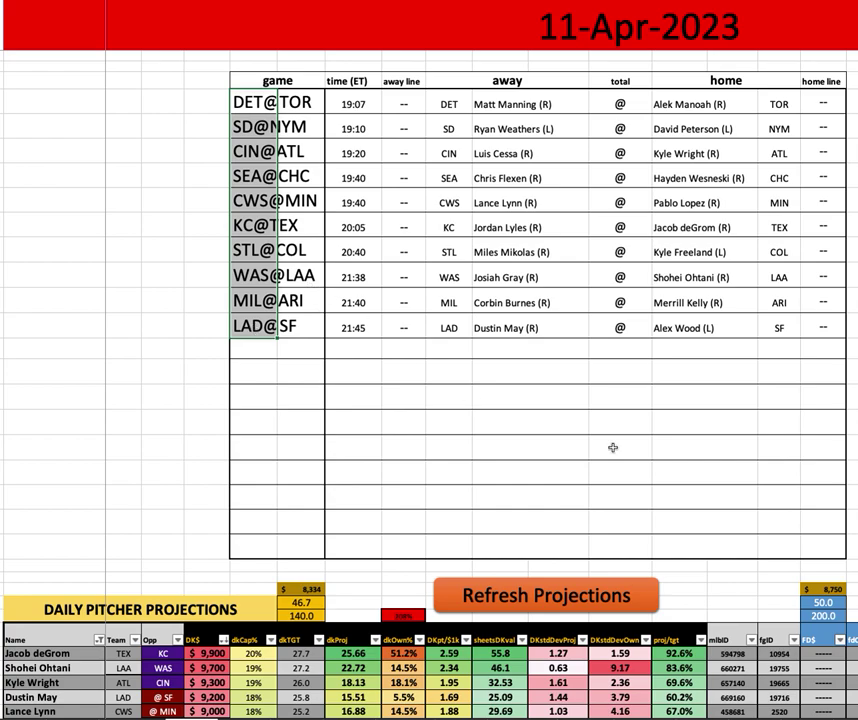
left_click(632, 418)
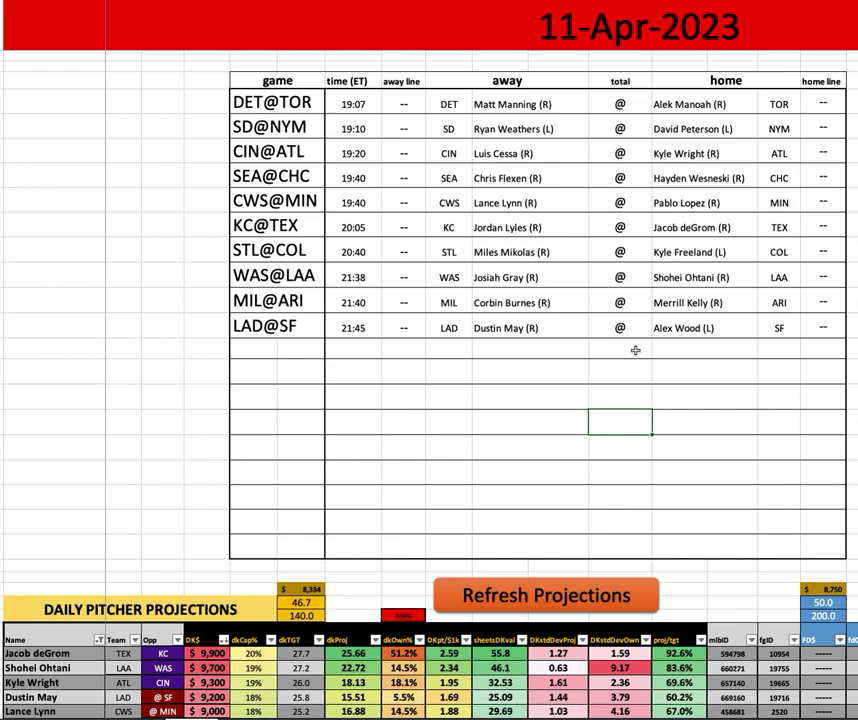
left_click(642, 347)
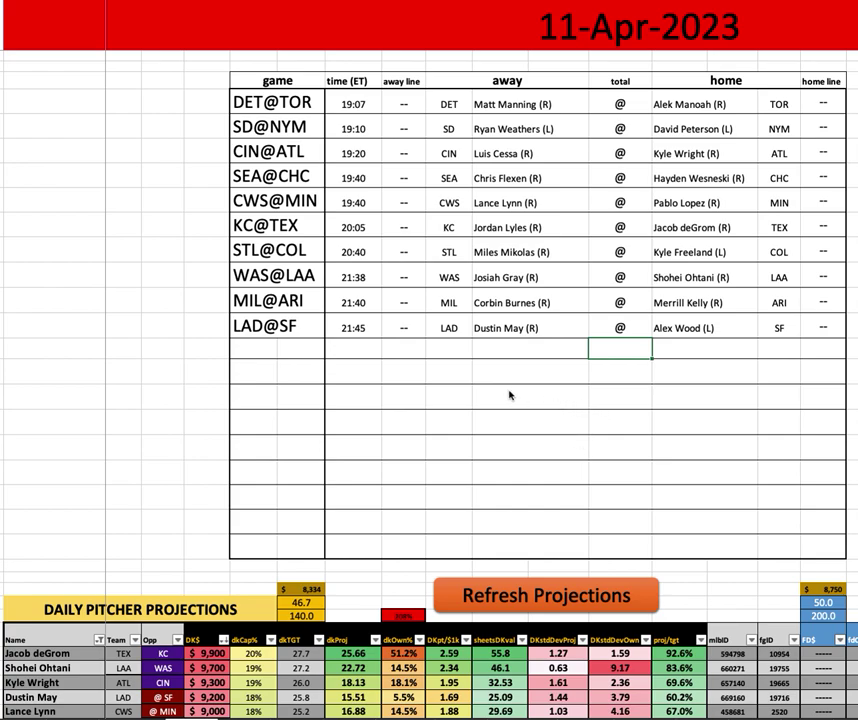
left_click(357, 277)
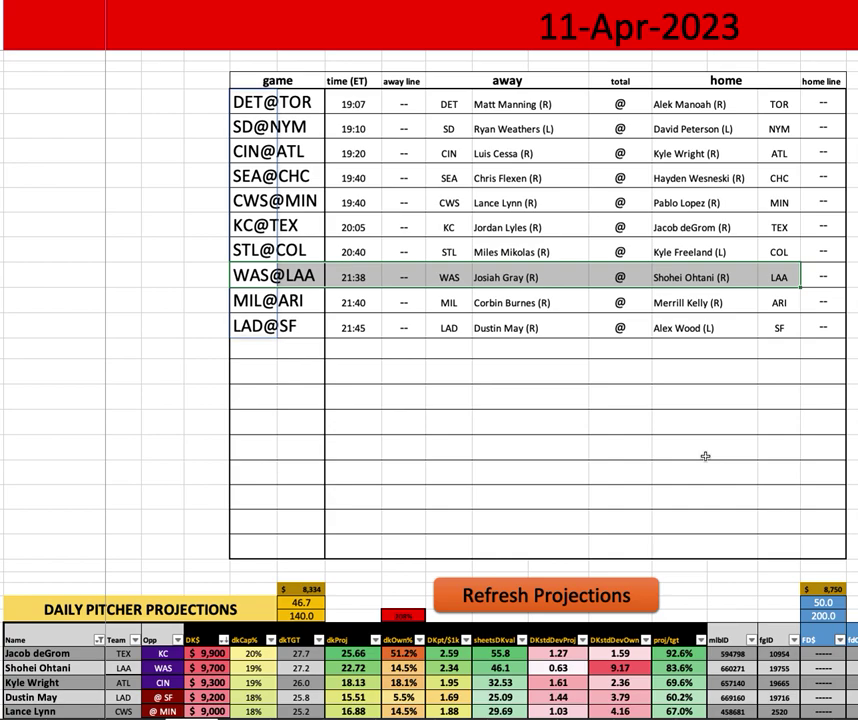
left_click(565, 278)
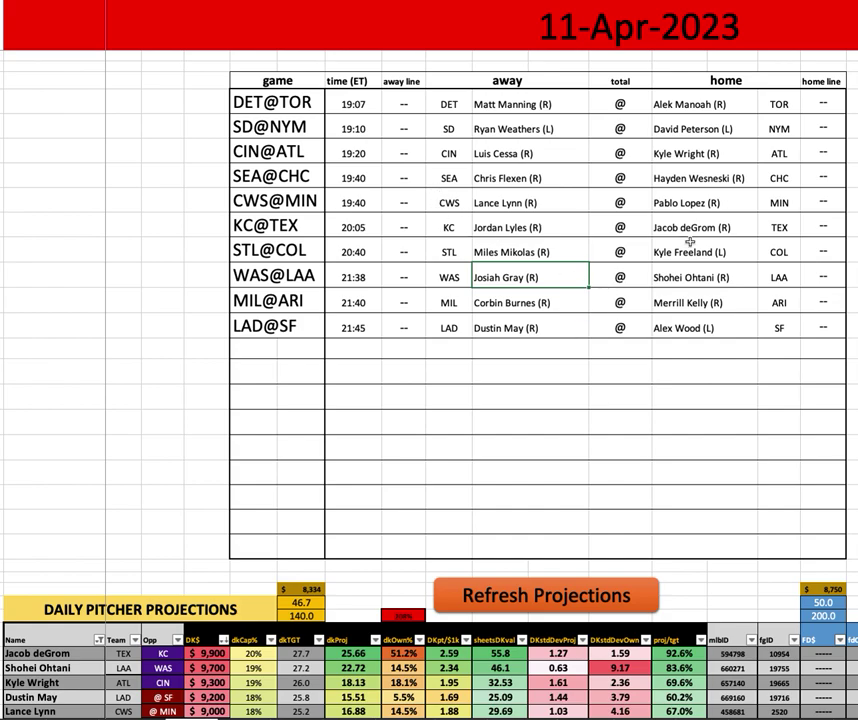
left_click_drag(674, 226, 282, 221)
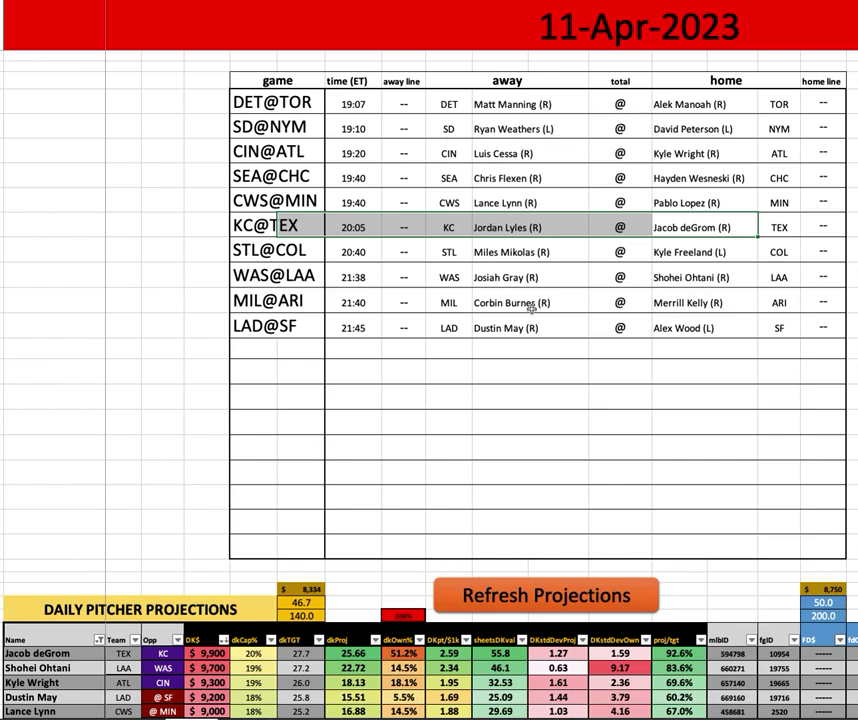
left_click(529, 302)
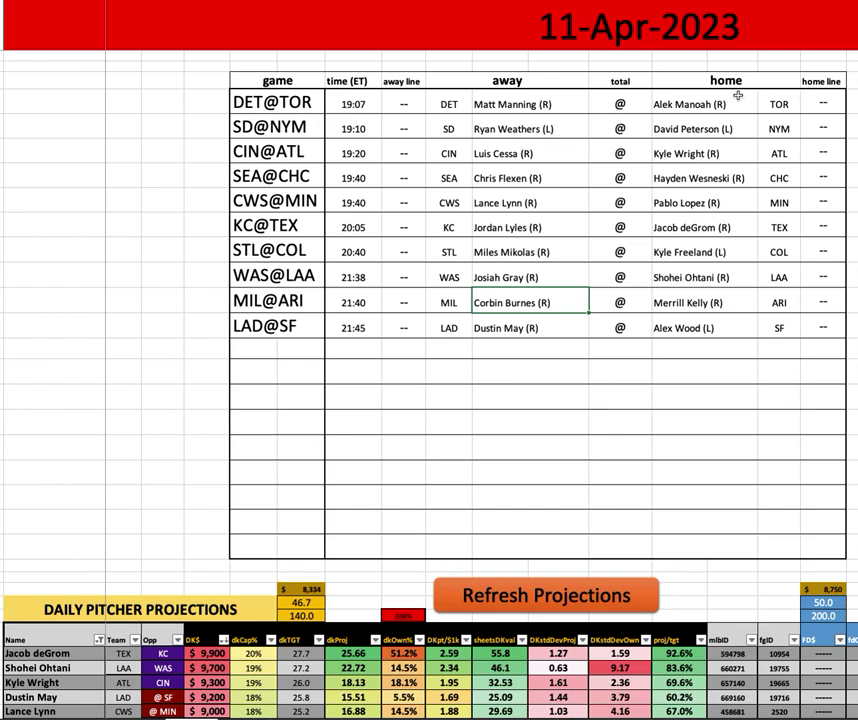
left_click_drag(720, 104, 240, 102)
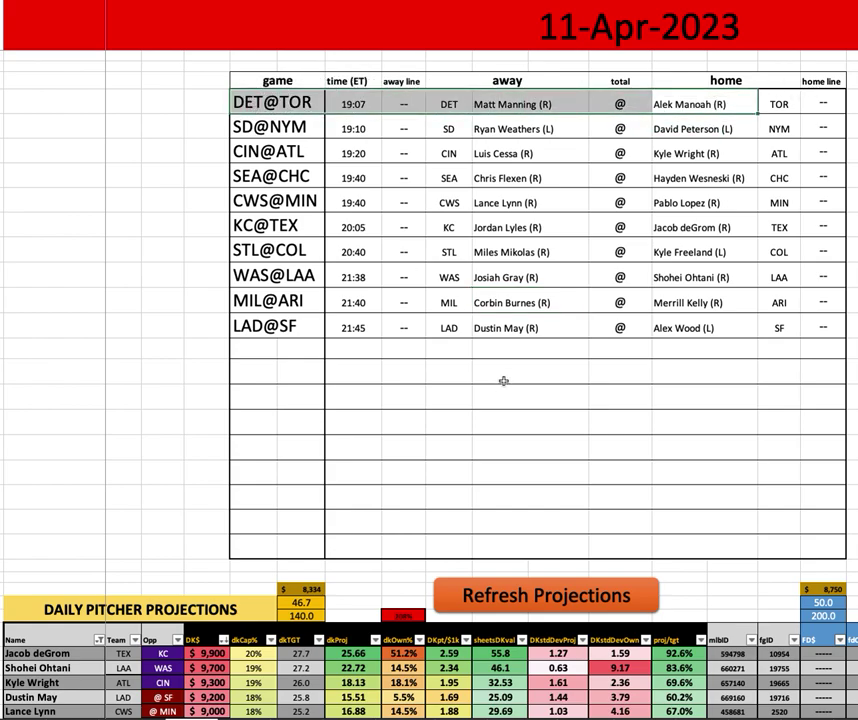
left_click(745, 150)
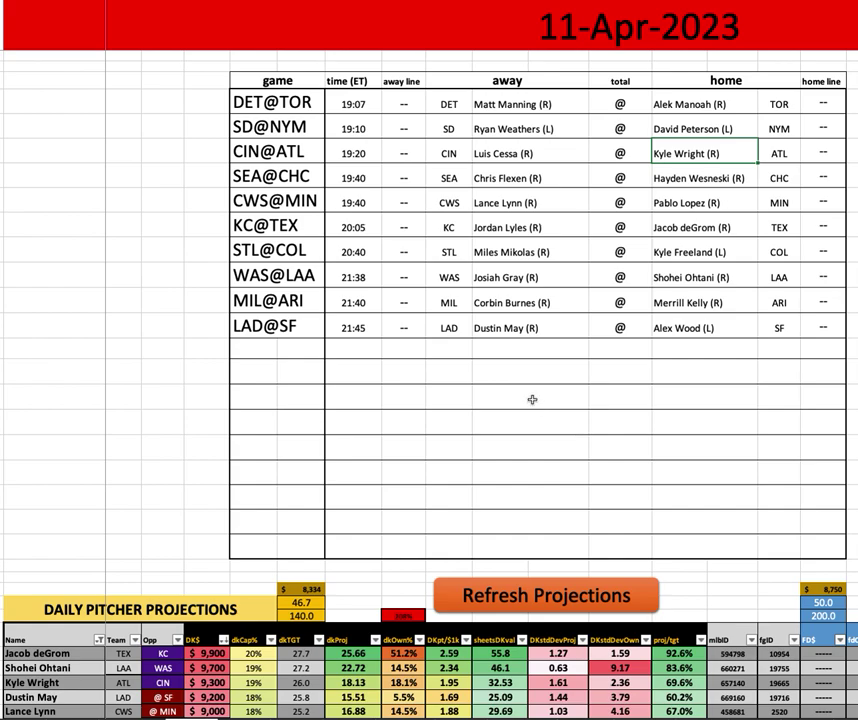
left_click(519, 274)
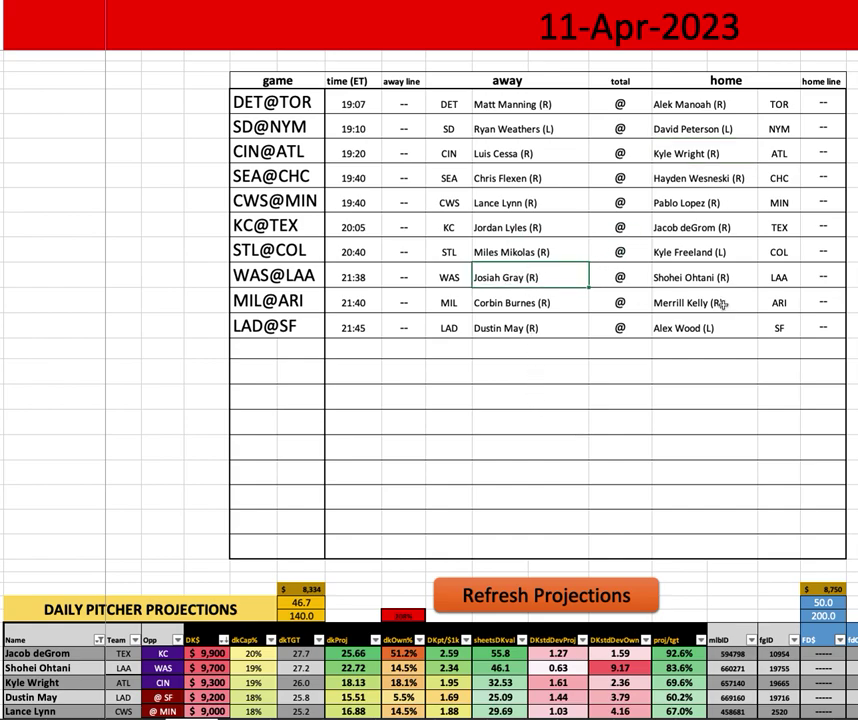
left_click_drag(258, 251, 757, 251)
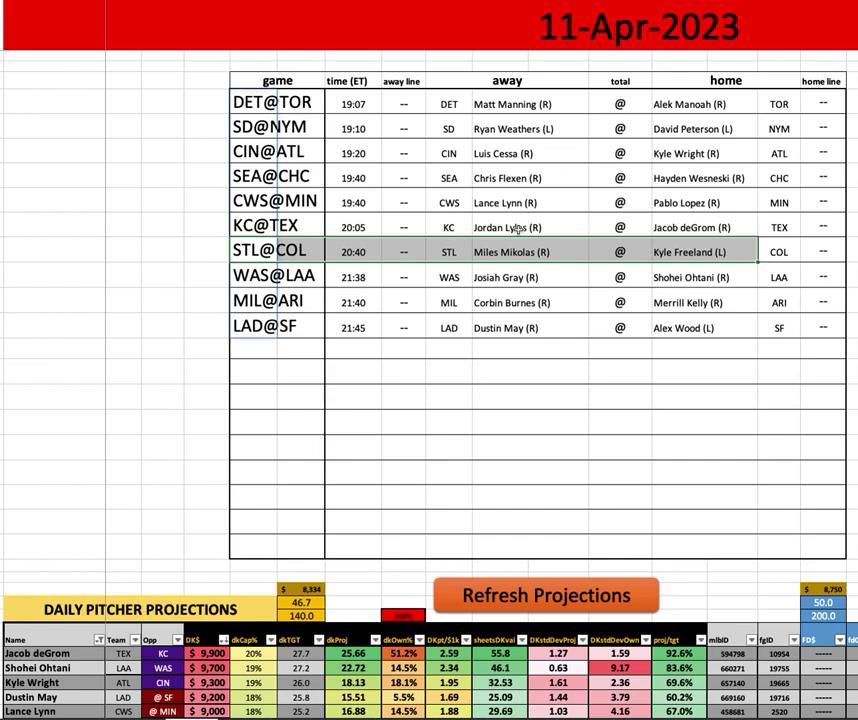
left_click_drag(505, 203, 709, 203)
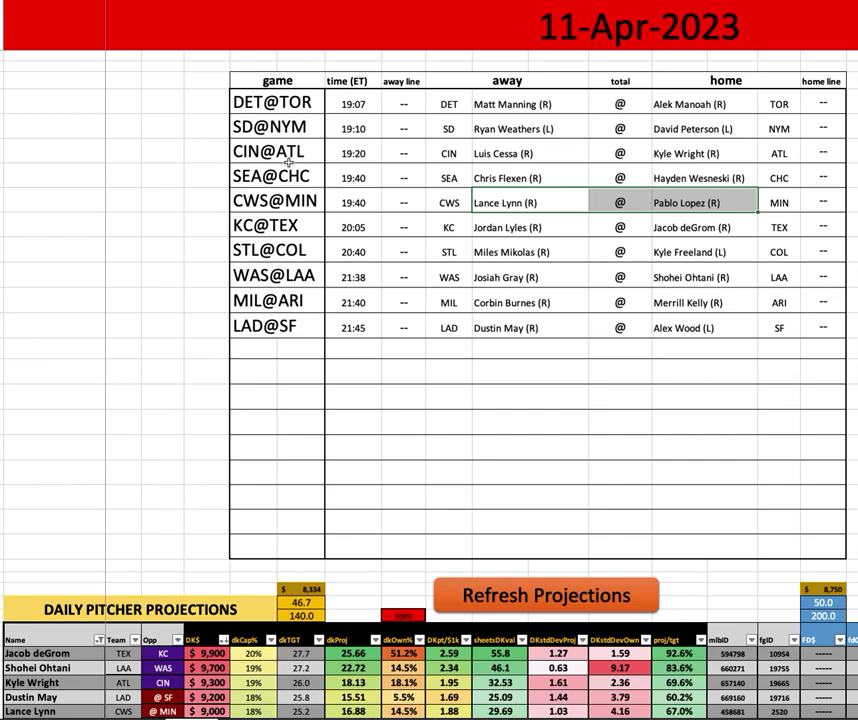
left_click(713, 178)
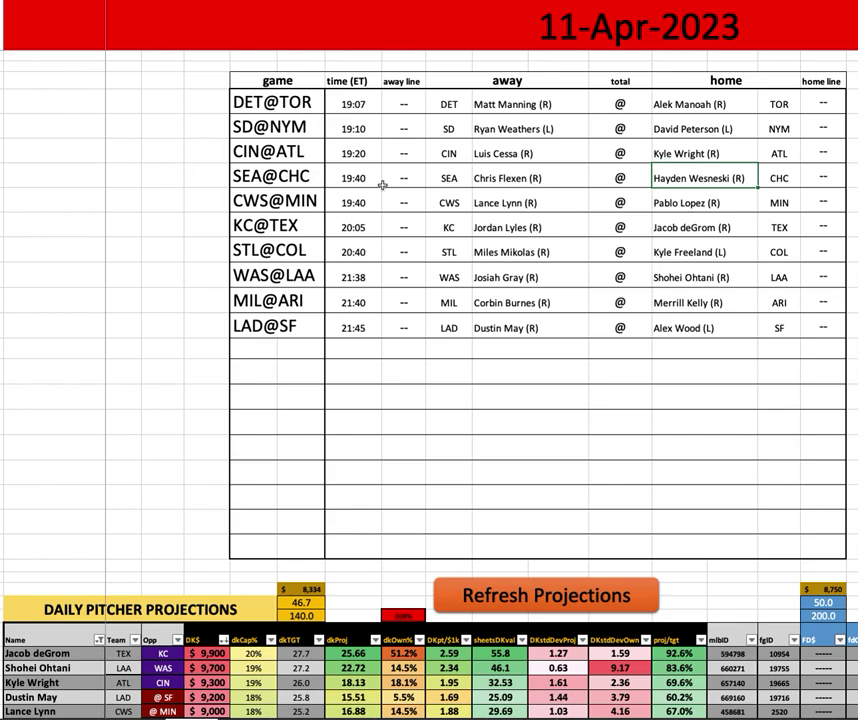
left_click(540, 154)
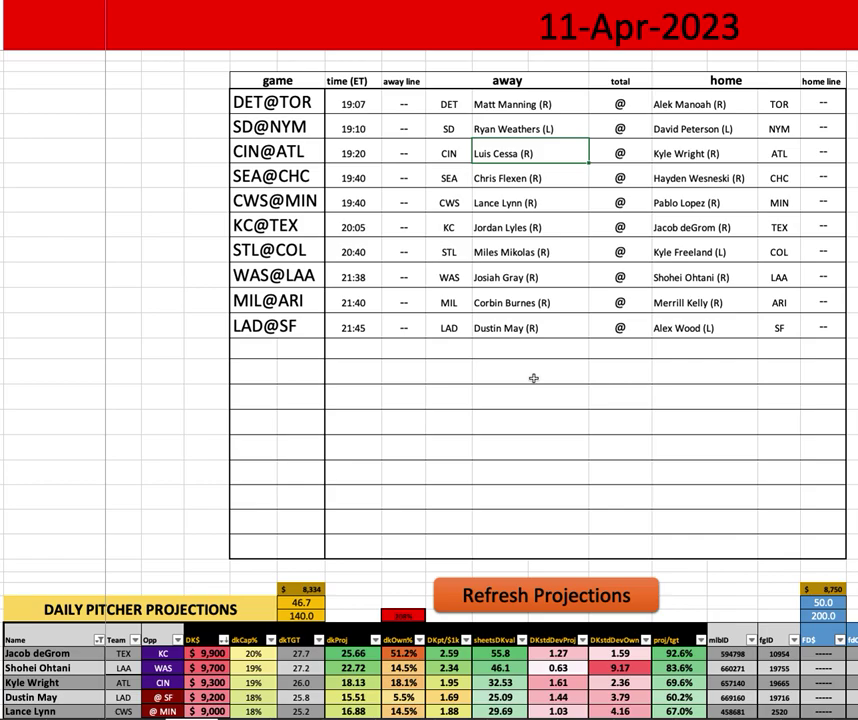
Examine the dkProj and dkOwn% columns for all pitchers in the Daily Pitcher Projections table
scroll(527, 406, "down", 3)
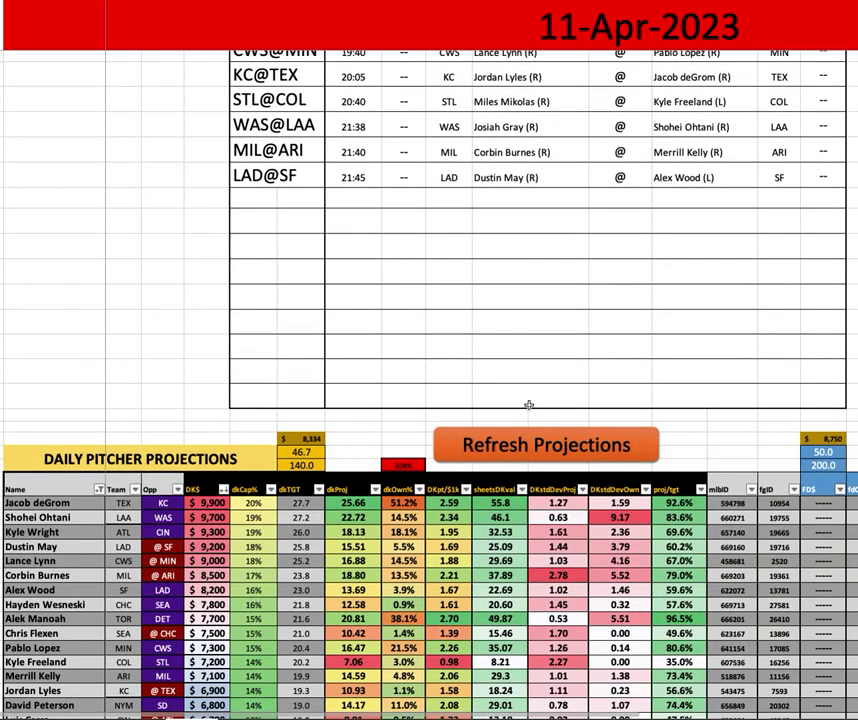
scroll(489, 321, "down", 1)
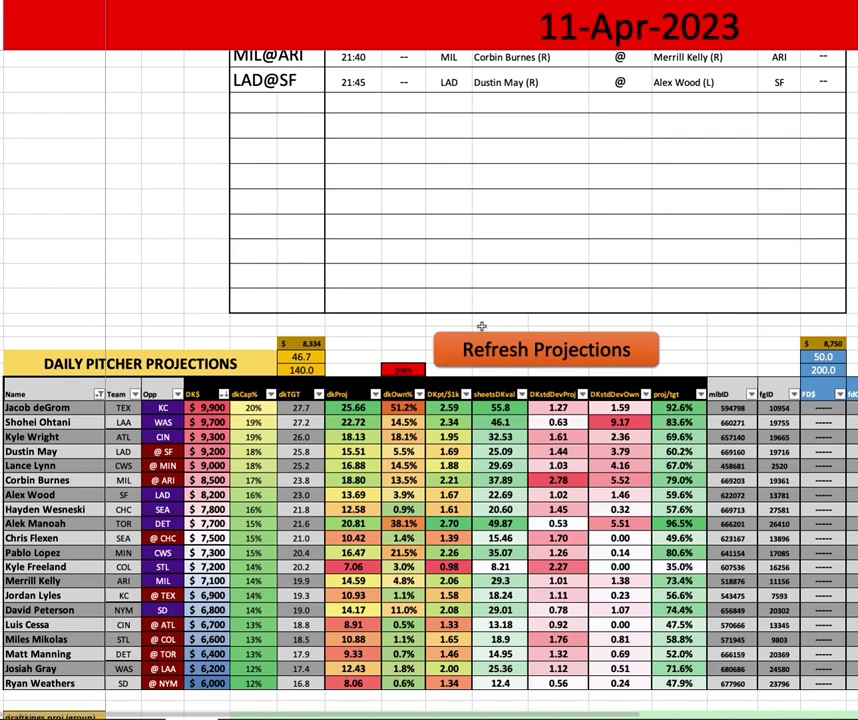
left_click_drag(333, 393, 418, 668)
left_click(393, 374)
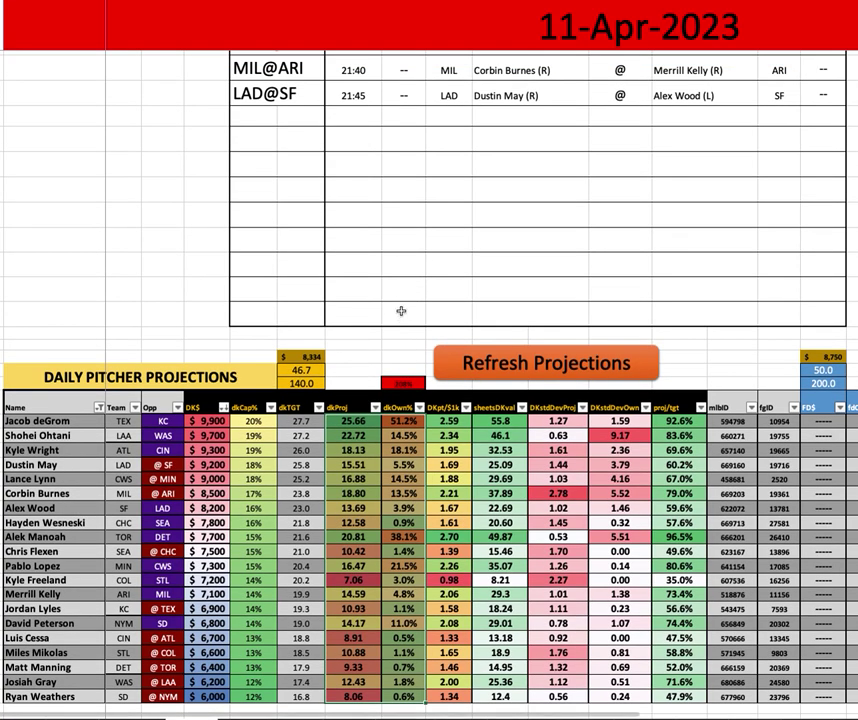
Go to the game matchup sheet and set its selected game to DET@TOR
scroll(395, 320, "up", 3)
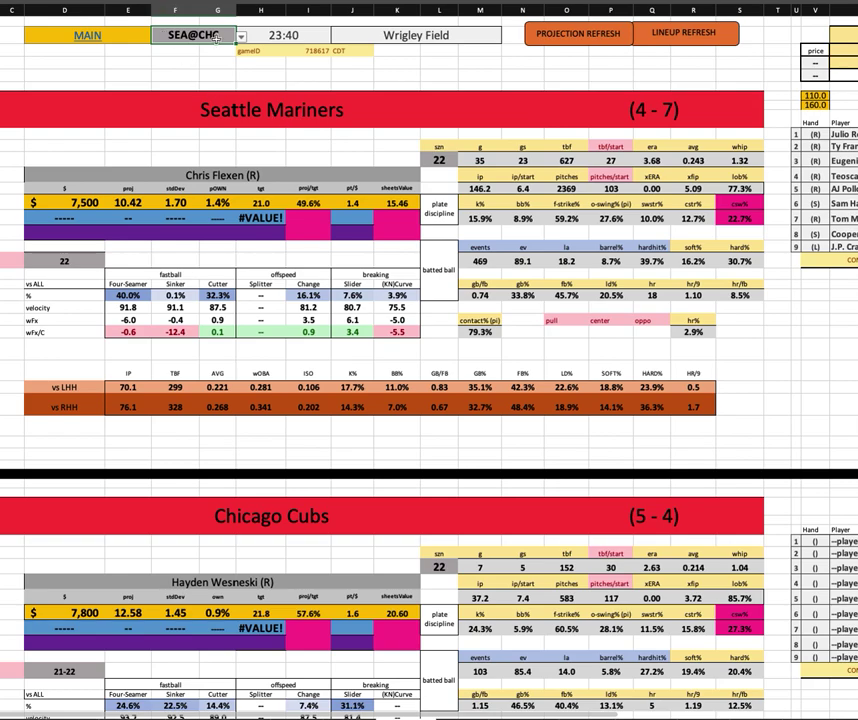
left_click(240, 38)
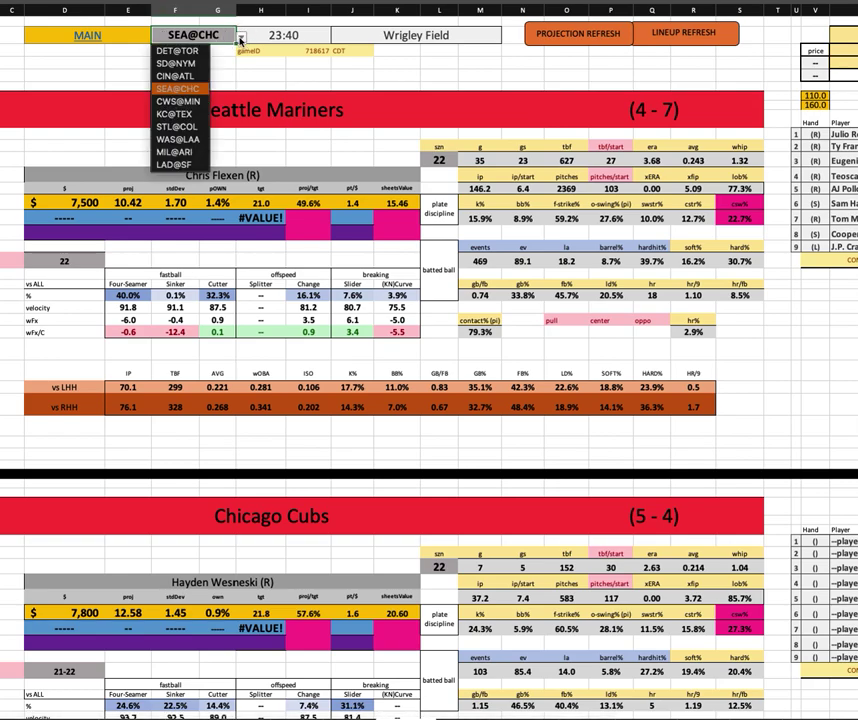
key("Return")
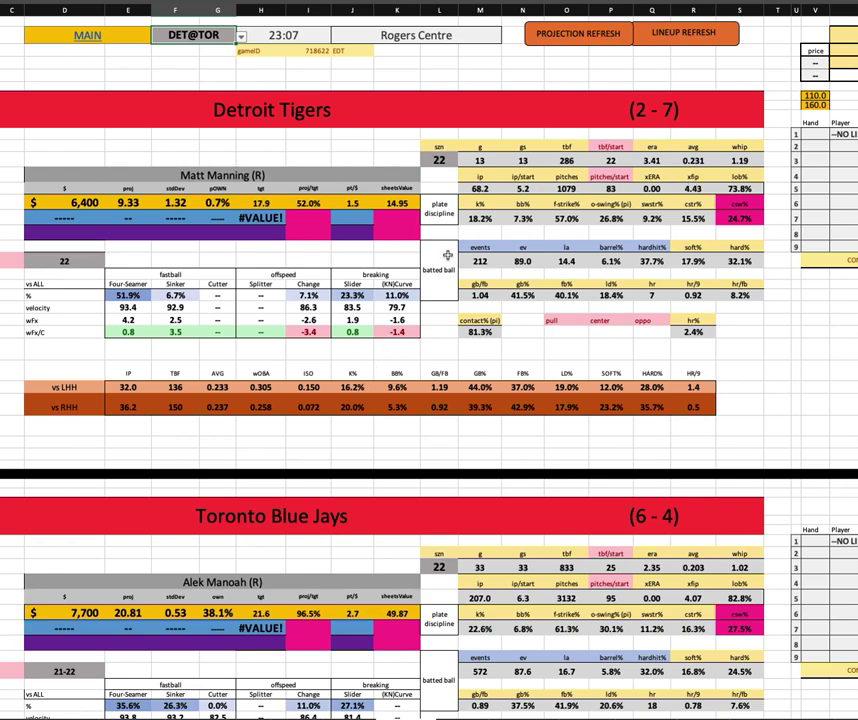
Examine the Detroit starter's plate discipline and batted-ball stats, including k%, swstr%, csw%, contact%, xfip, f-strike%, barrel% and gb/fb
left_click(480, 218)
left_click(655, 219)
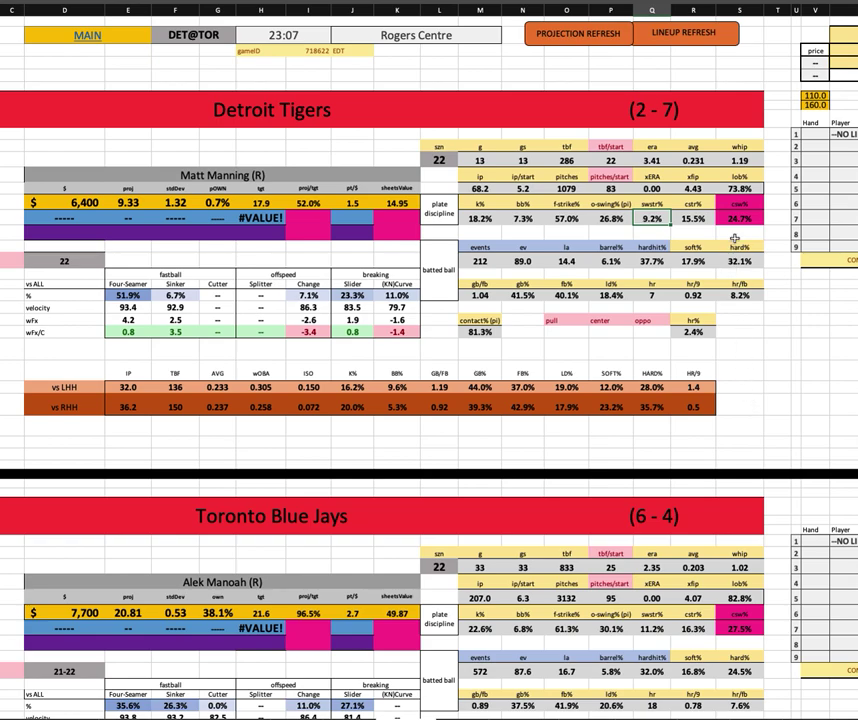
key("Right")
key("Right")
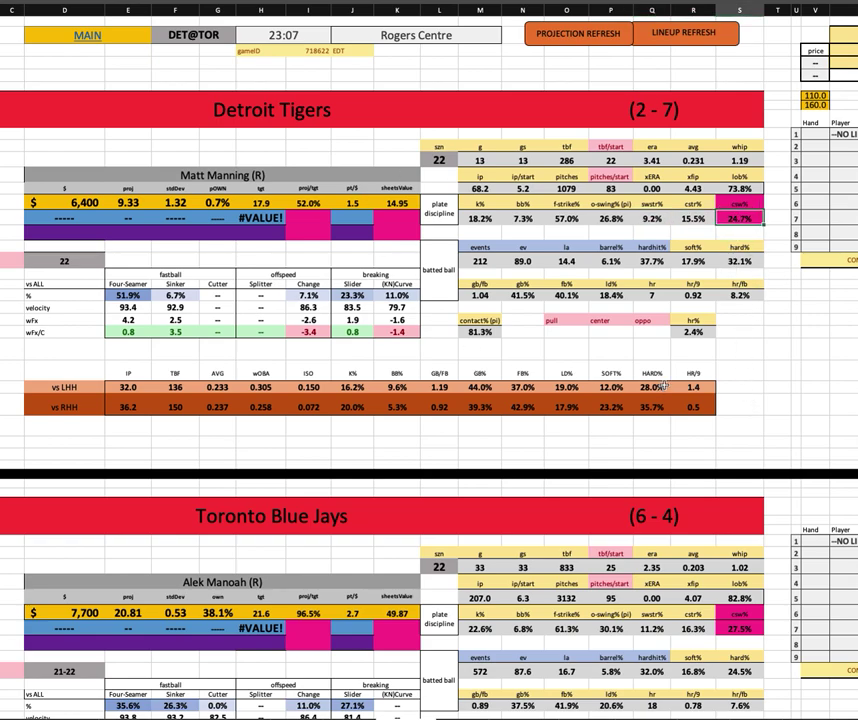
left_click(480, 331)
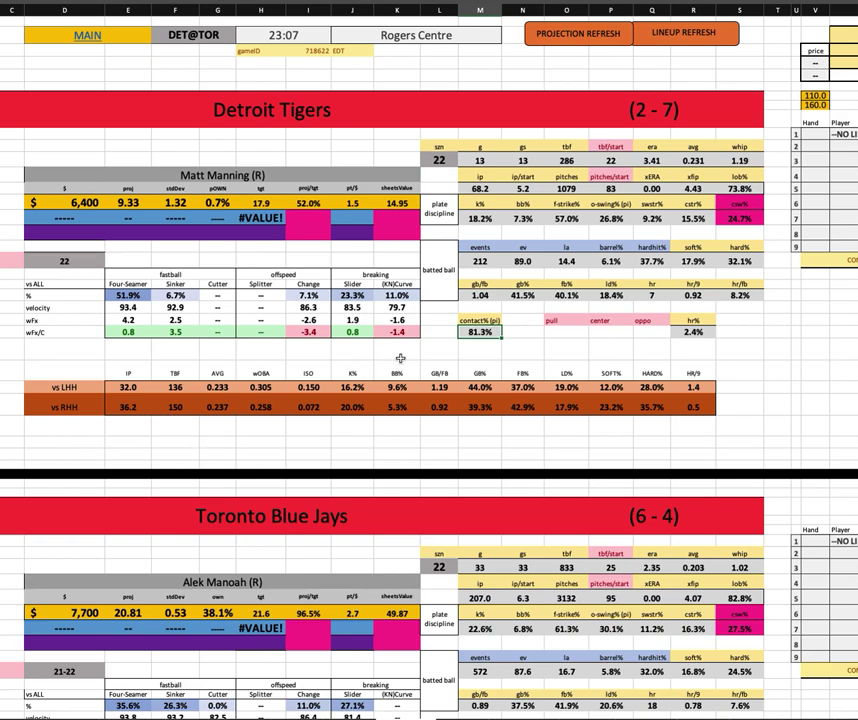
left_click(494, 297)
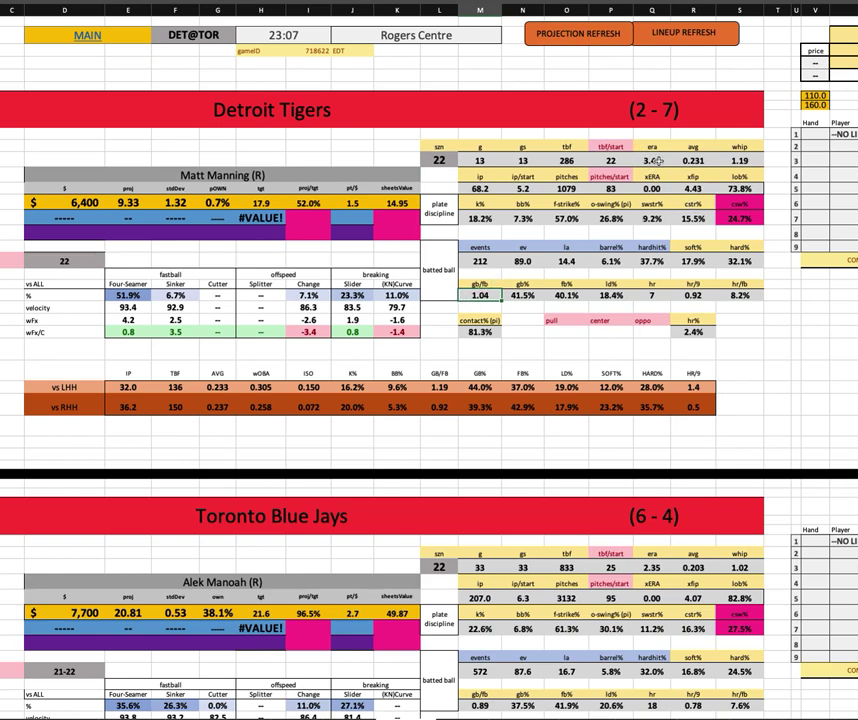
left_click(693, 188)
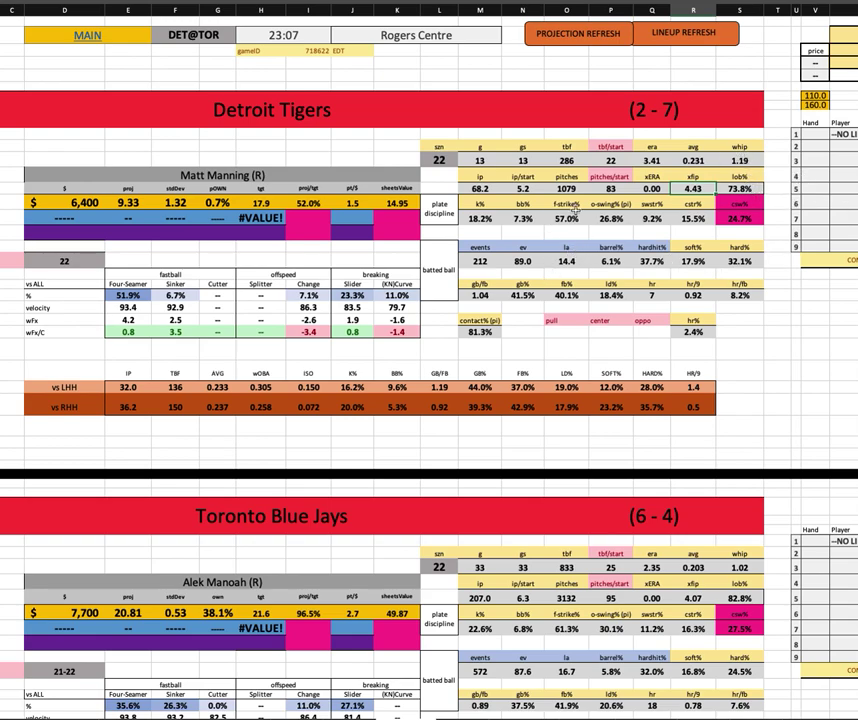
left_click(573, 214)
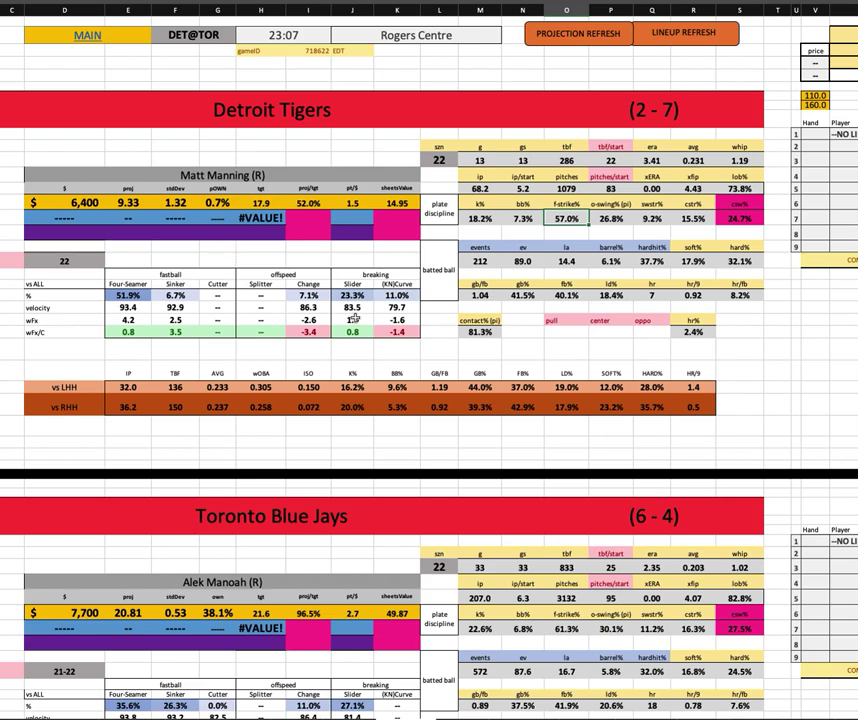
left_click(478, 331)
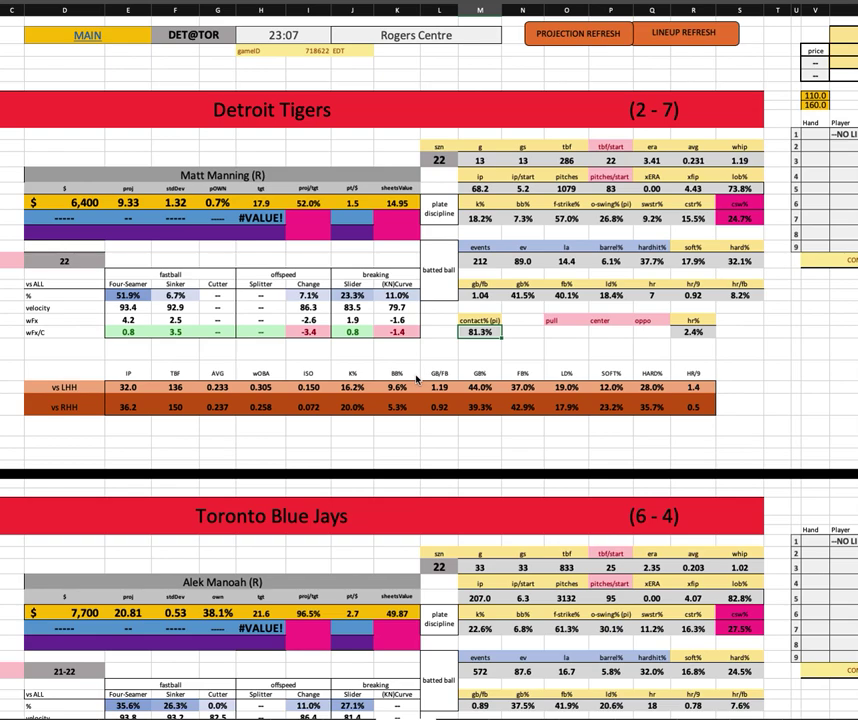
left_click(610, 265)
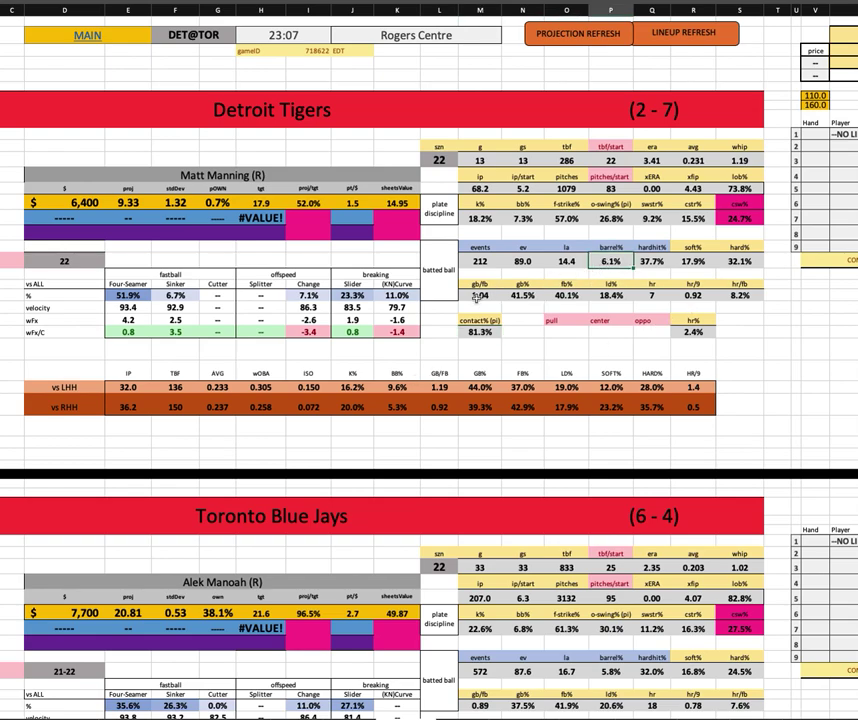
left_click(481, 296)
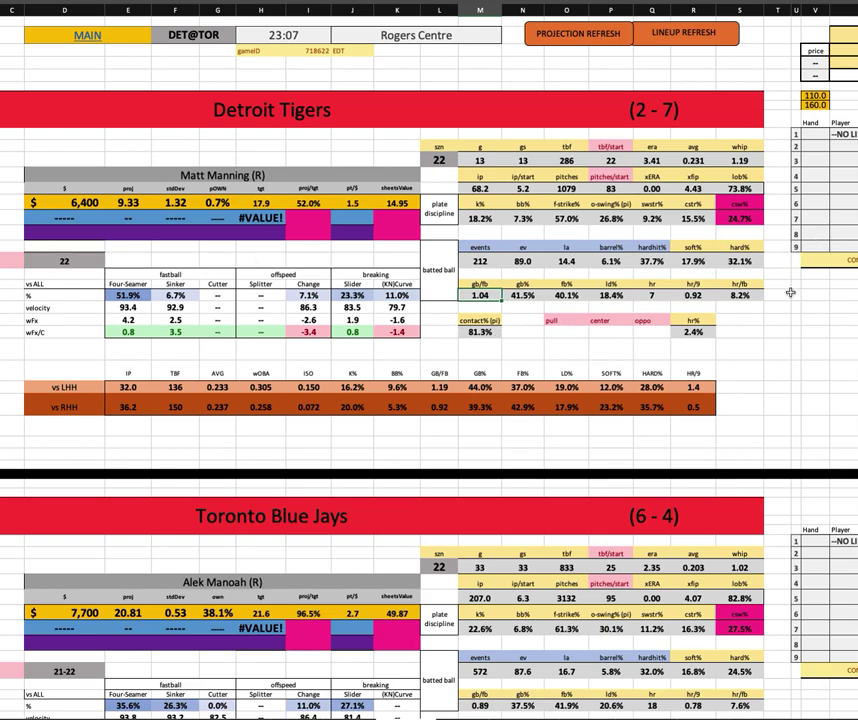
Check the Detroit starter's HARD%, ISO and K% splits against right-handed hitters
left_click(652, 407)
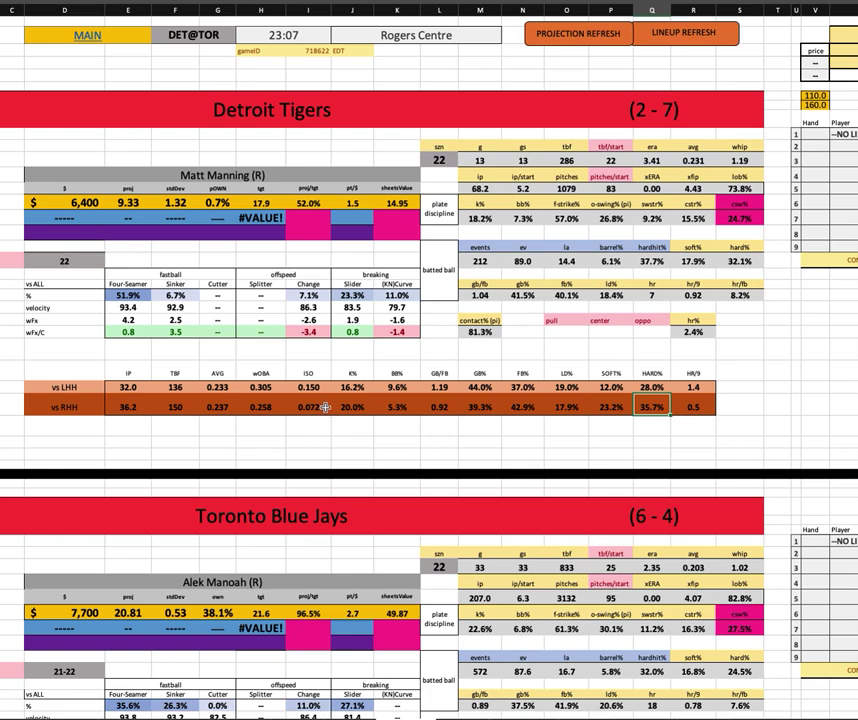
left_click(304, 405)
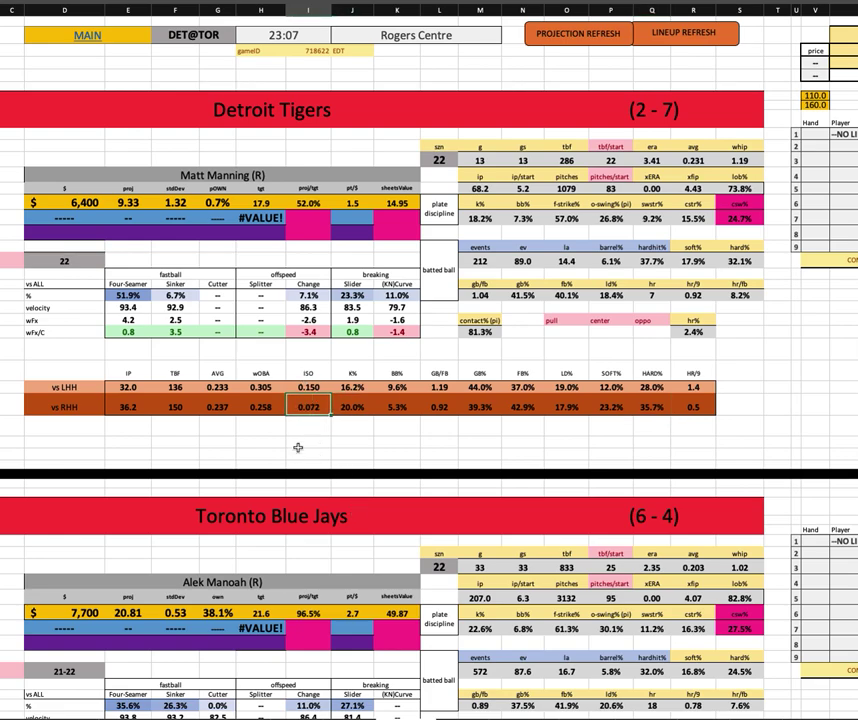
key("Right")
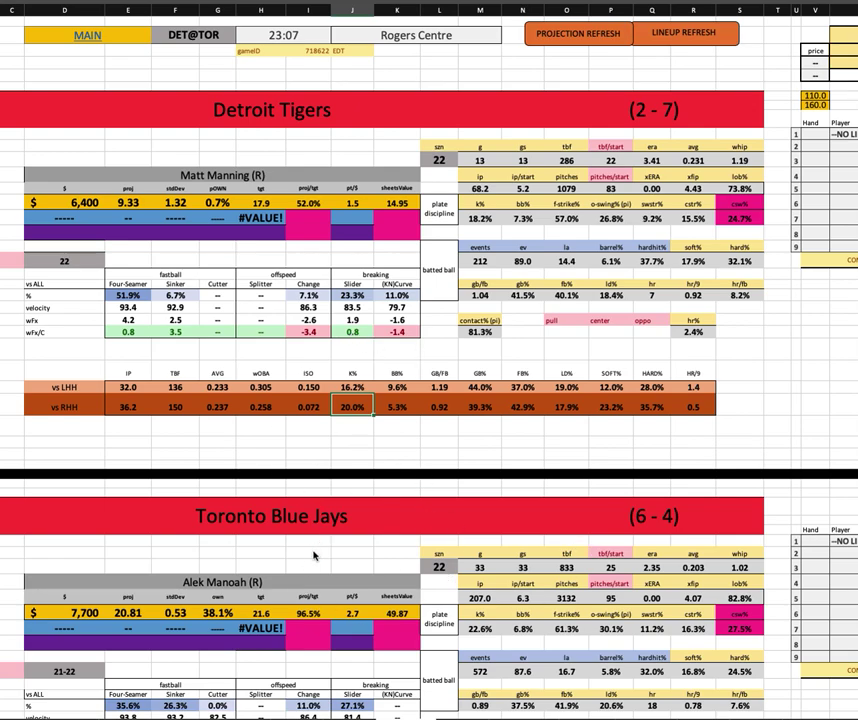
Switch to the FantasyLabs MLB Daily Lineups page and highlight the top three and fifth hitters in Toronto's projected lineup
key("super+Tab")
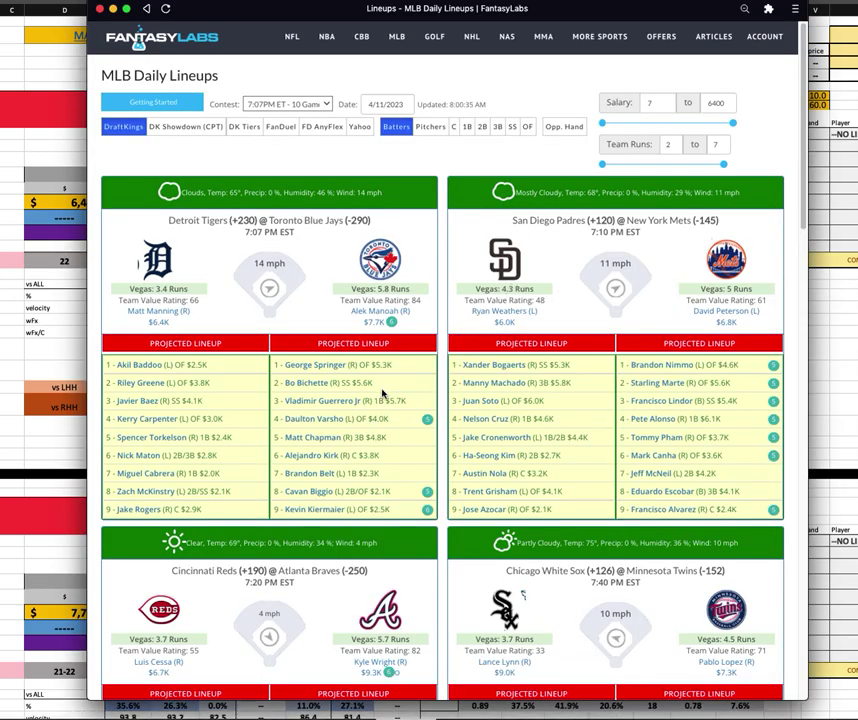
left_click_drag(381, 396, 262, 367)
left_click_drag(389, 437, 274, 437)
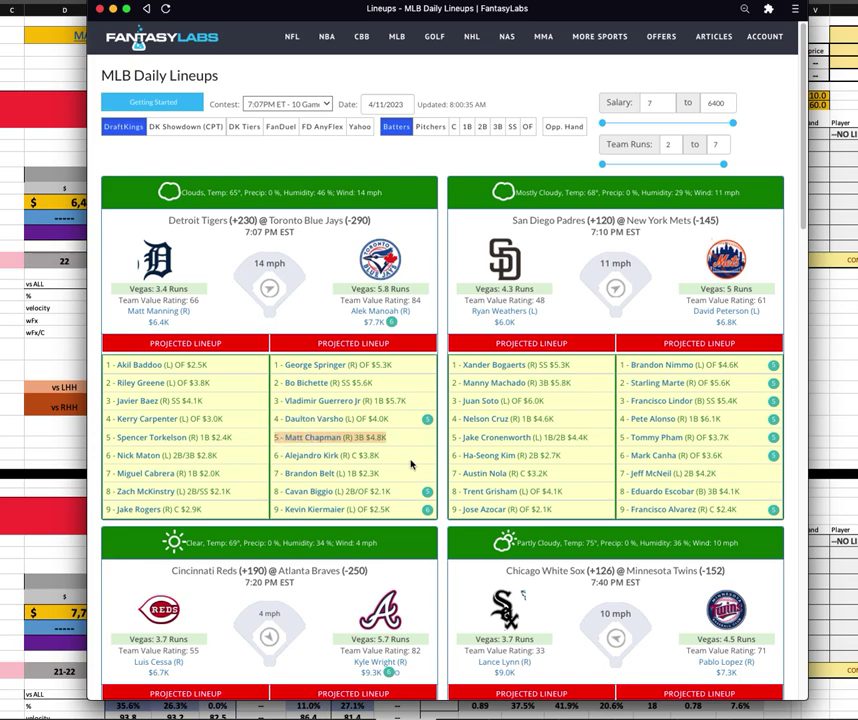
Return to the game matchup sheet and check the Detroit starter's salary, pOWN and projection
left_click_drag(395, 491, 226, 484)
left_click(63, 345)
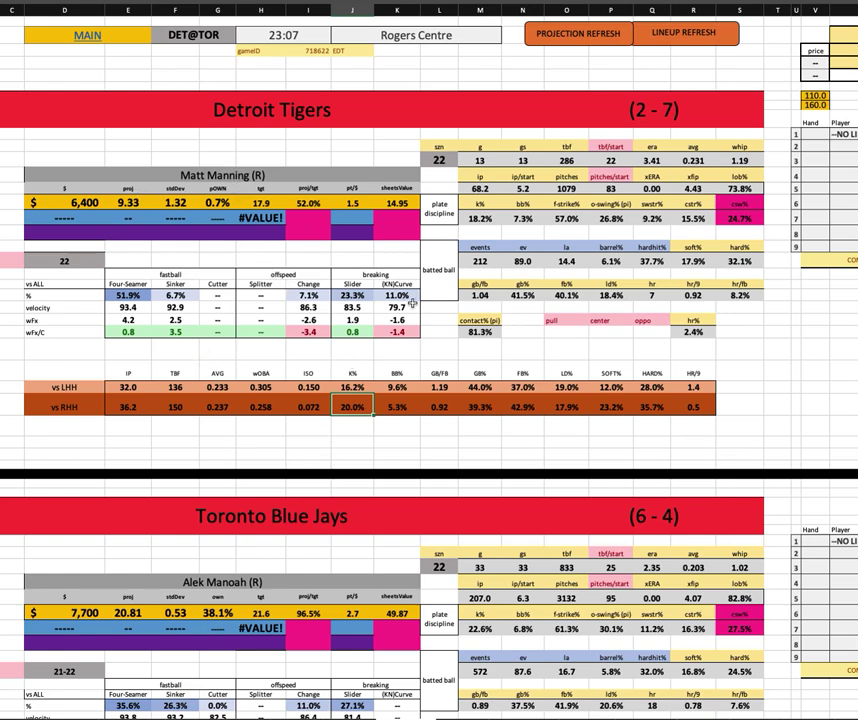
left_click(455, 253)
left_click(86, 200)
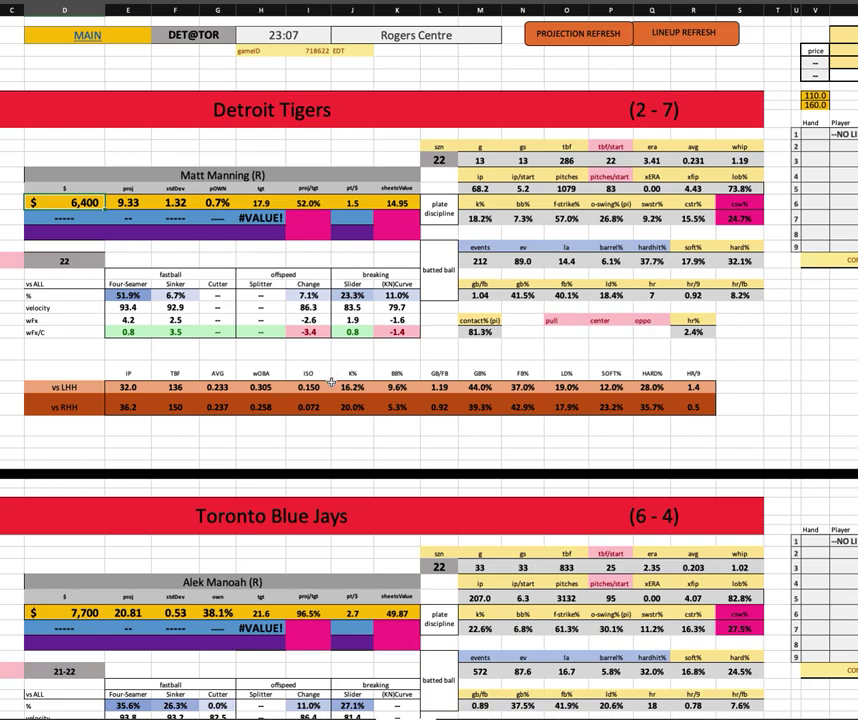
scroll(331, 379, "down", 3)
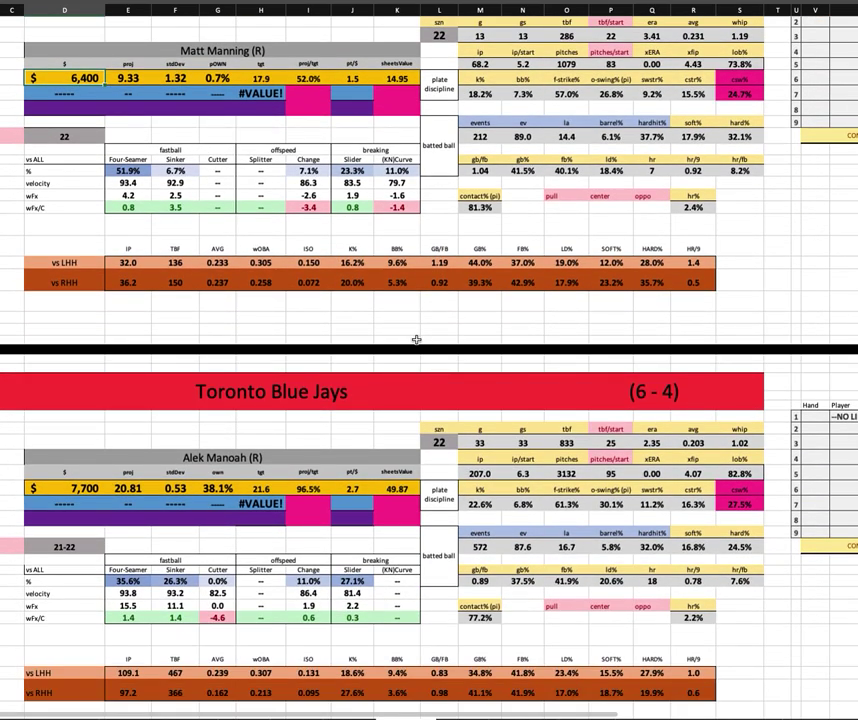
scroll(418, 338, "up", 3)
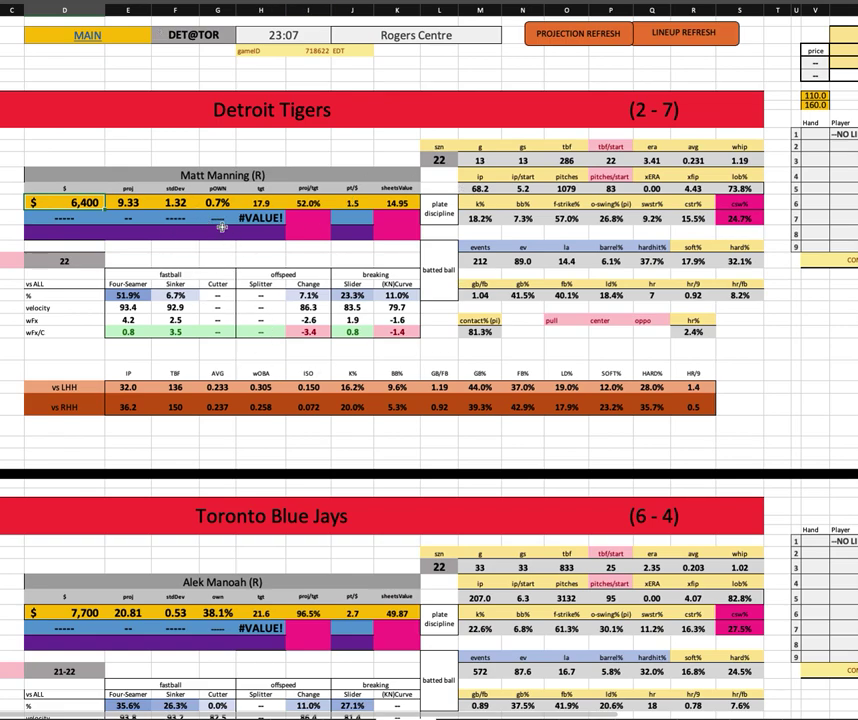
key("Right")
key("Right")
key("Right")
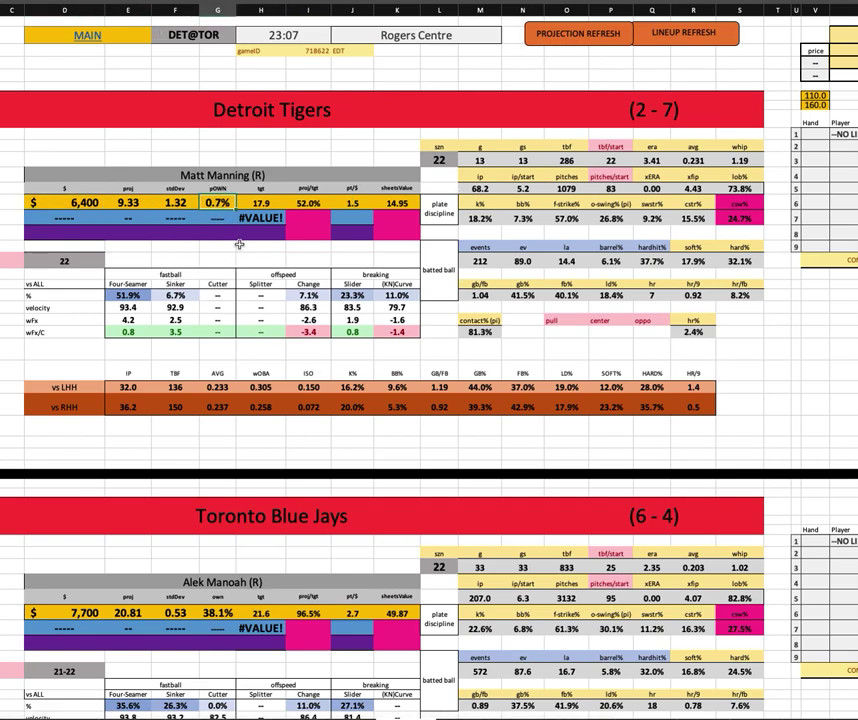
left_click(123, 201)
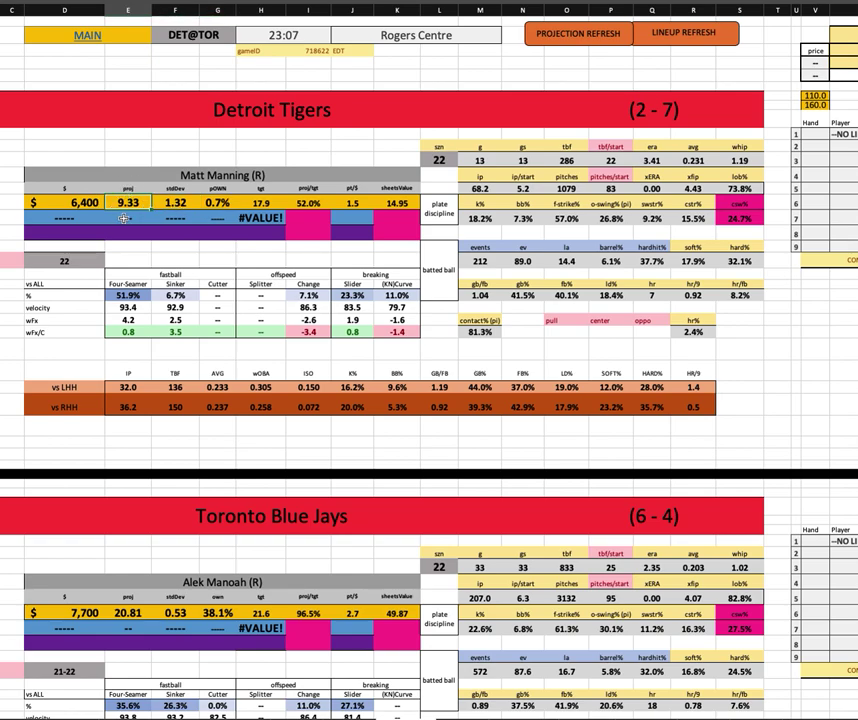
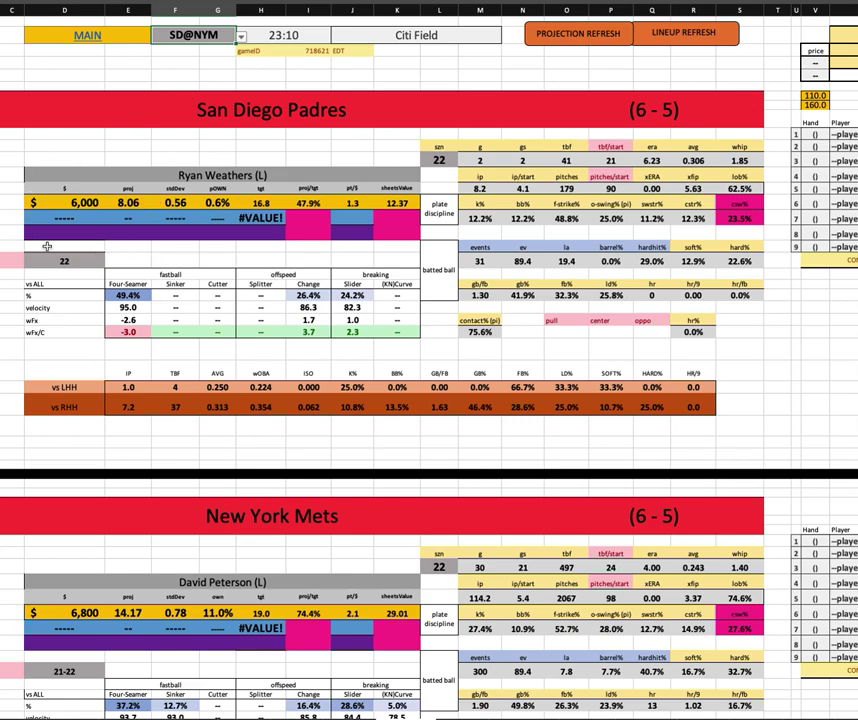
For SD@NYM, examine the San Diego starter's games and starts, four-seamer stats and f-strike%, and compare with the New York starter's block
left_click_drag(478, 164, 507, 157)
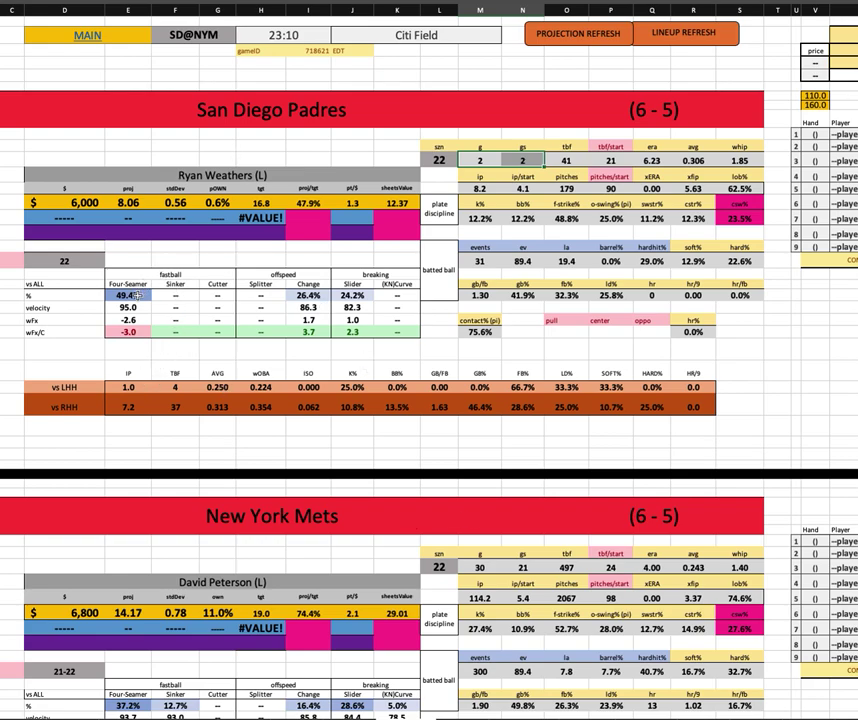
left_click_drag(128, 295, 128, 331)
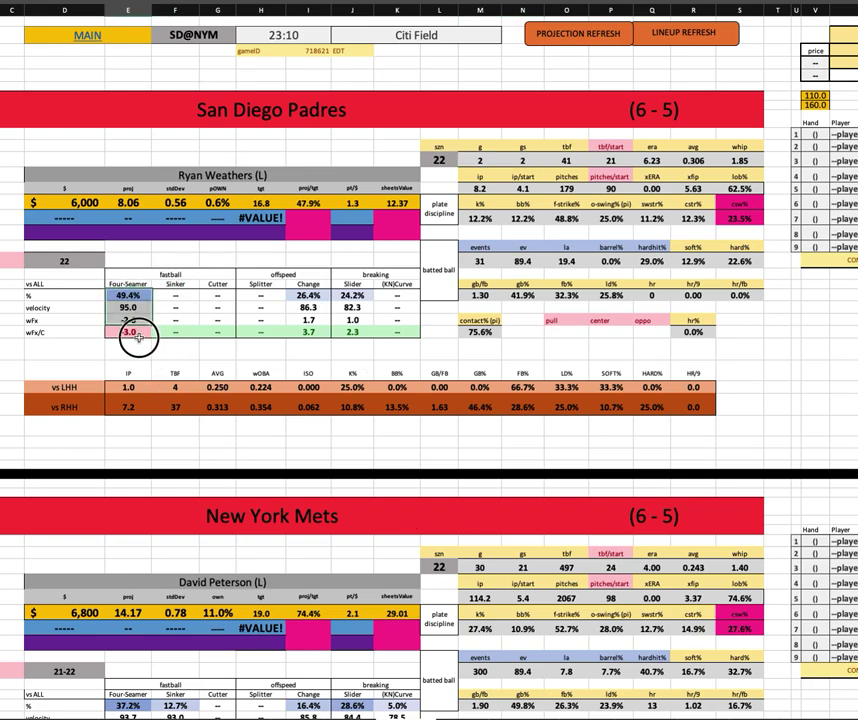
left_click(566, 218)
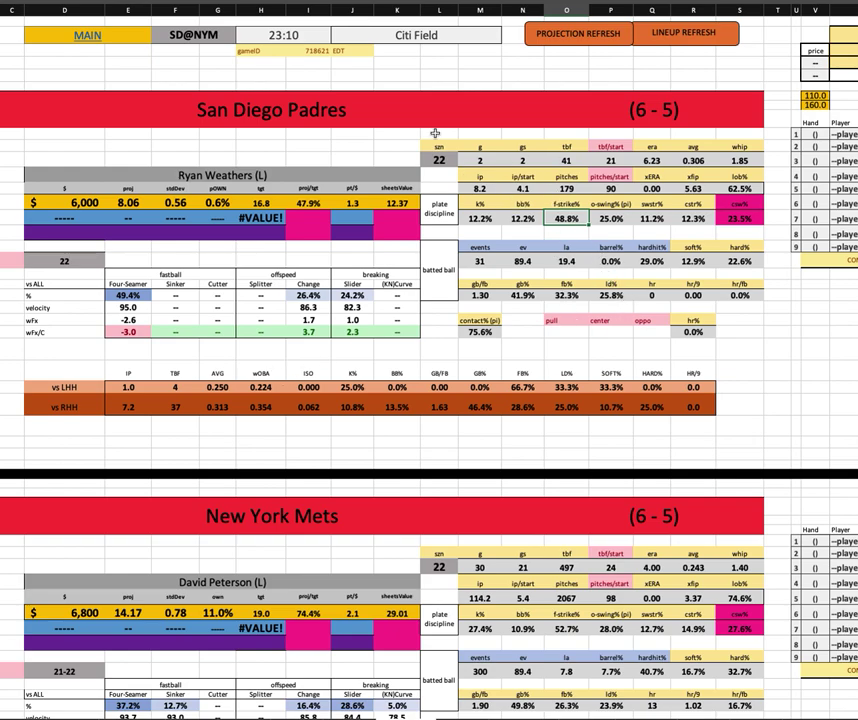
scroll(409, 420, "down", 3)
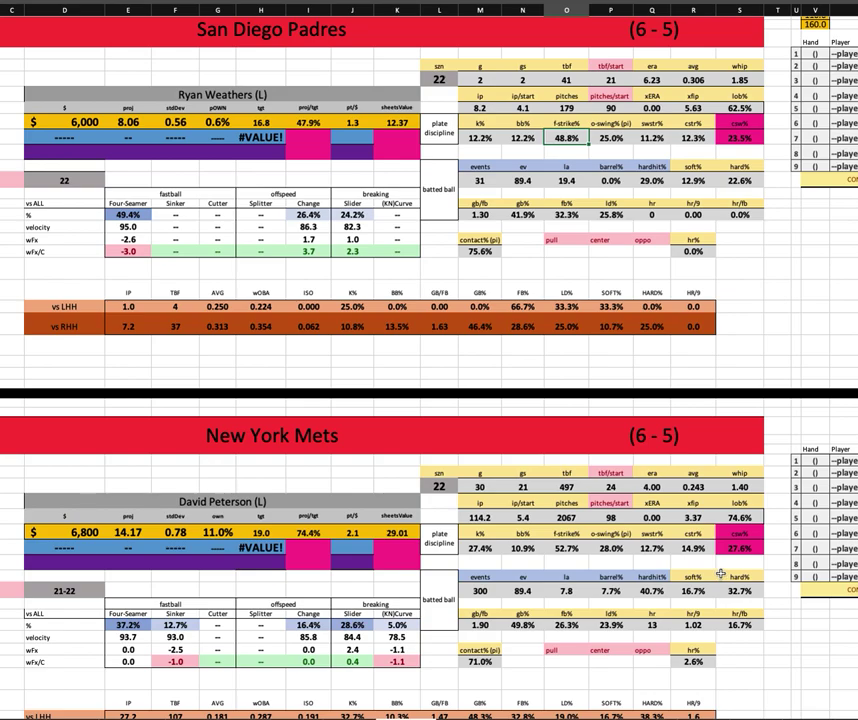
scroll(758, 510, "down", 2)
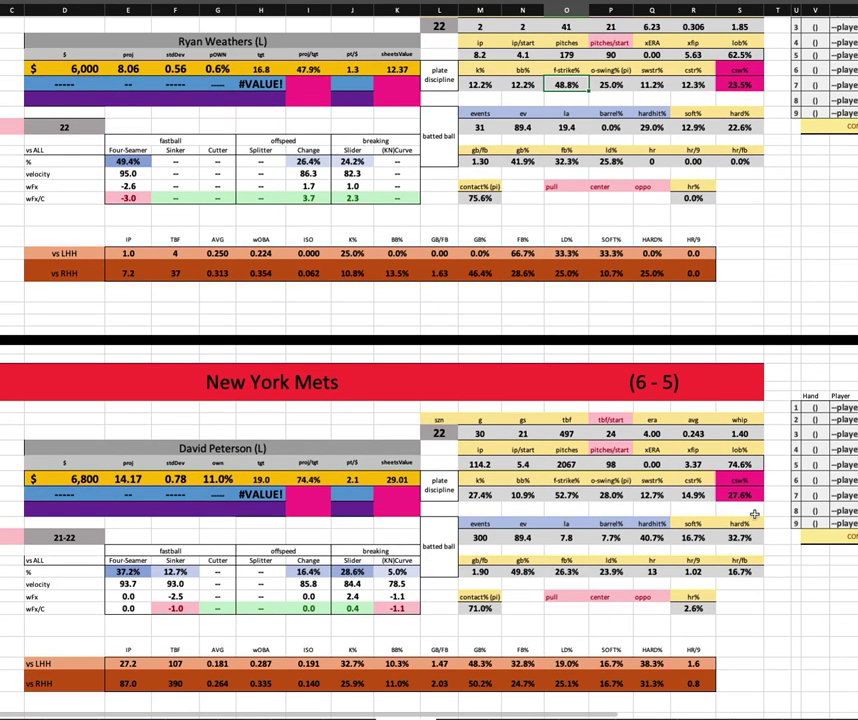
scroll(461, 509, "up", 5)
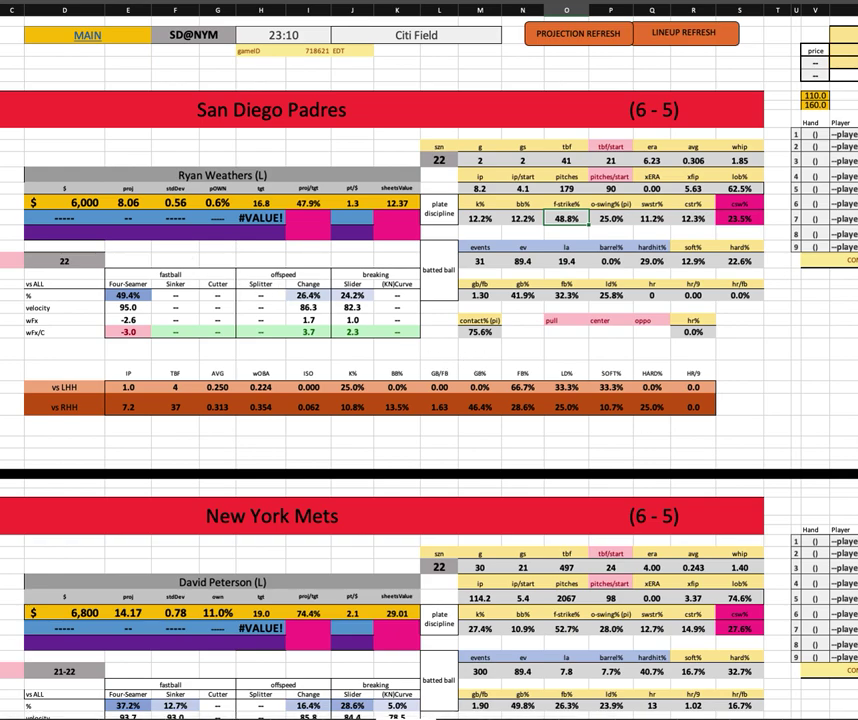
Switch to the FantasyLabs MLB Daily Lineups page and highlight the second, fourth and fifth hitters in the Mets' projected lineup
key("super+Tab")
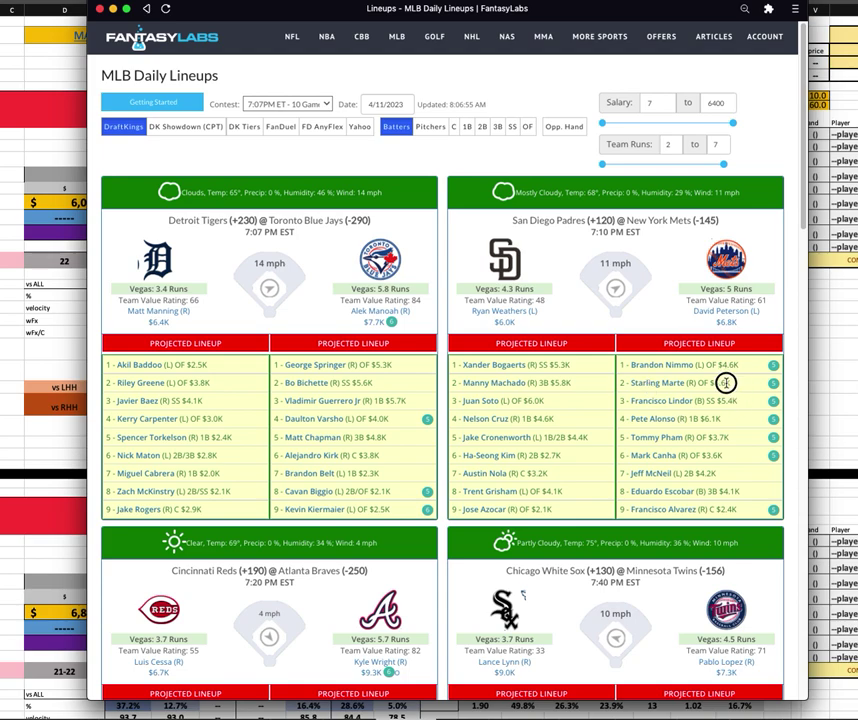
left_click_drag(726, 383, 633, 390)
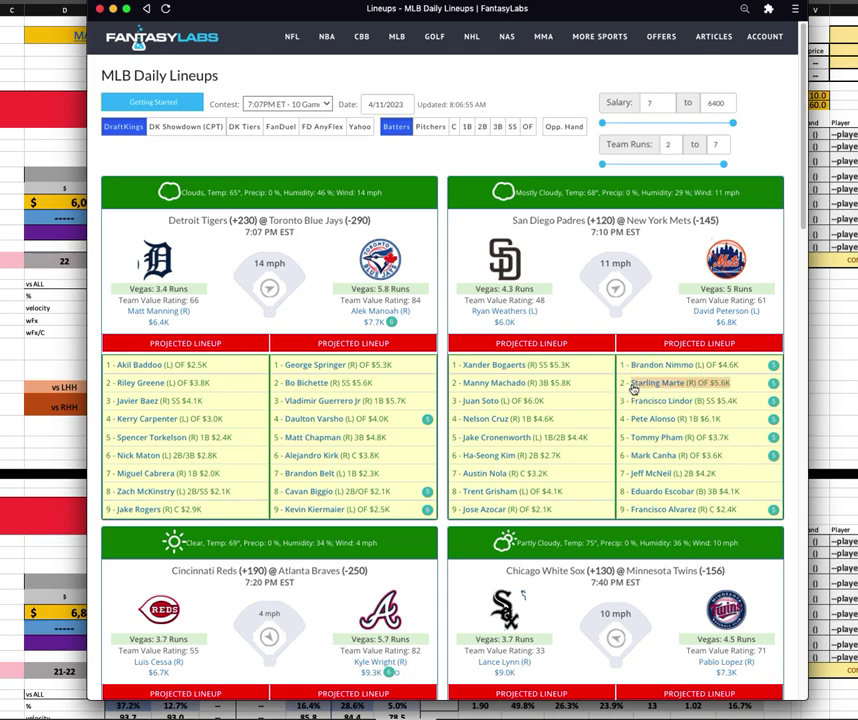
left_click_drag(757, 400, 722, 420)
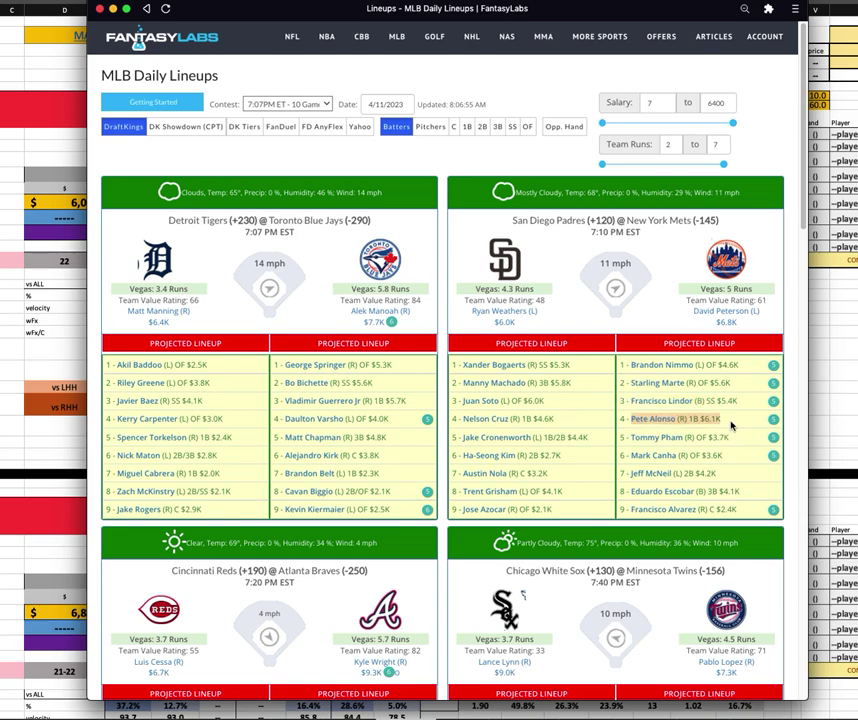
left_click_drag(730, 437, 622, 438)
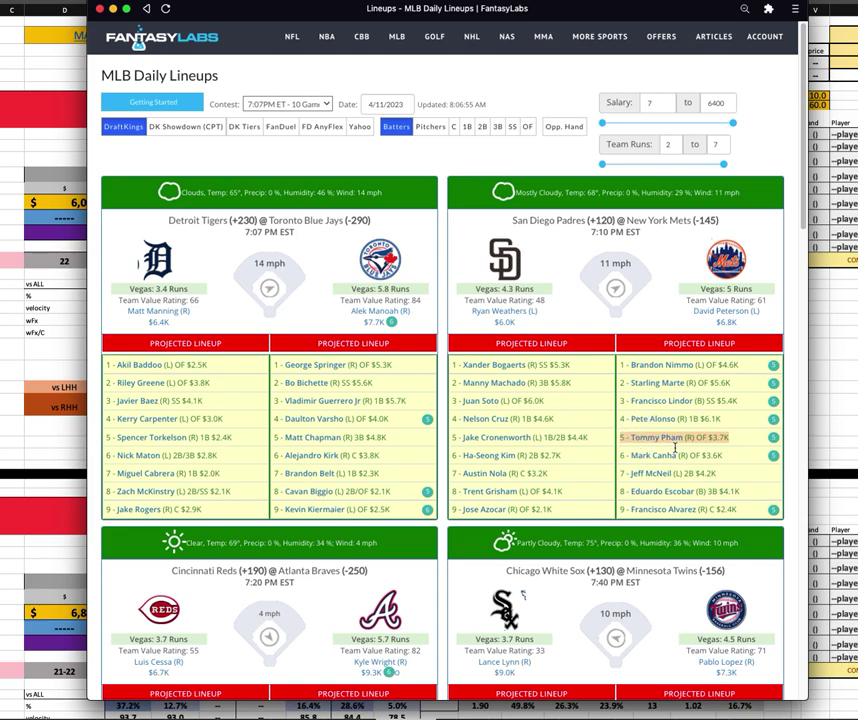
left_click(735, 443)
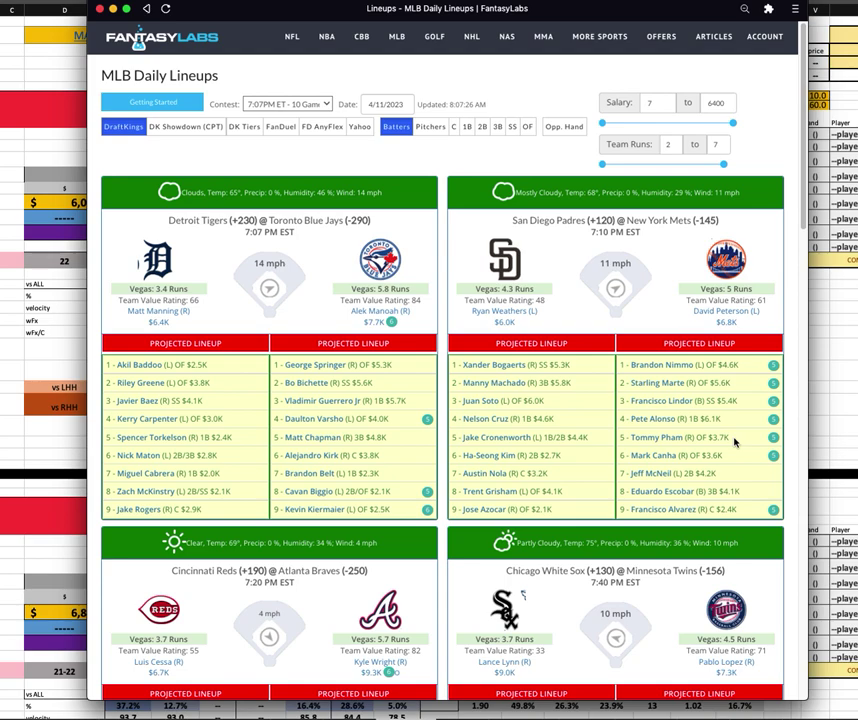
mouse_move(735, 443)
left_mouse_down()
mouse_move(701, 430)
mouse_move(632, 433)
mouse_move(720, 437)
left_mouse_up()
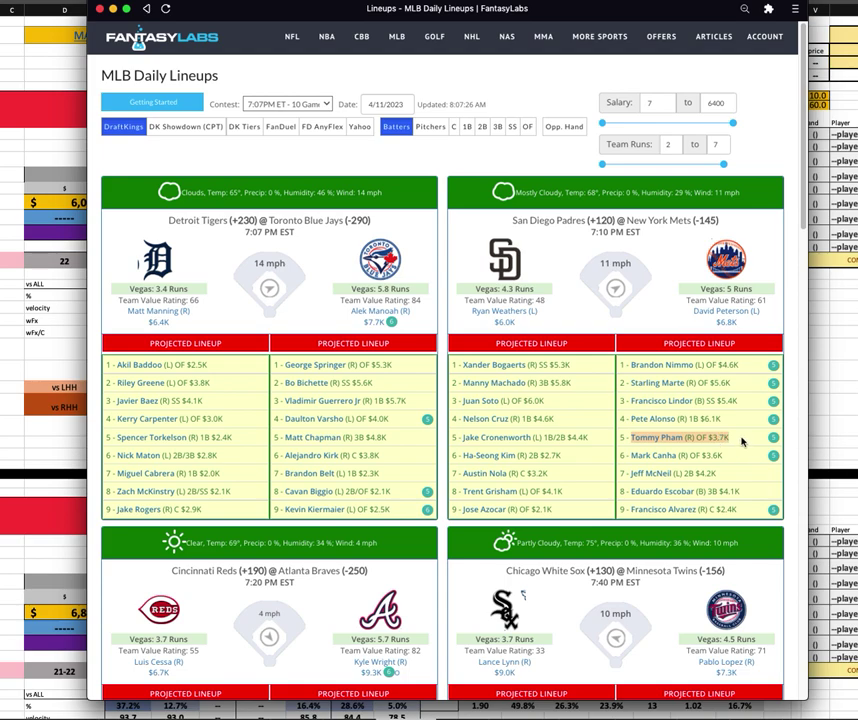
Highlight the sixth, eighth and ninth hitters in the Mets' projected lineup
triple_click(624, 454)
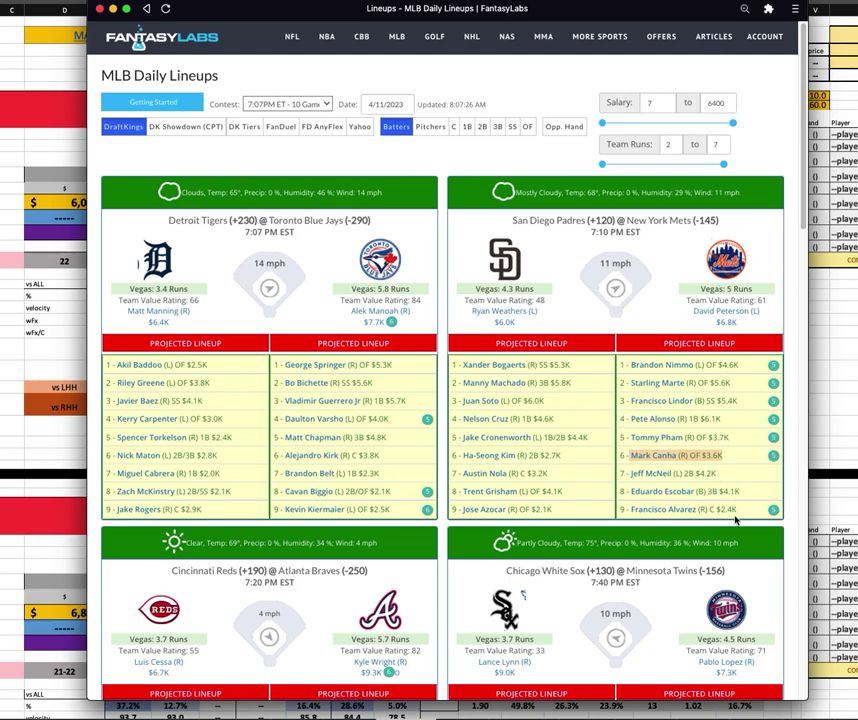
left_click(624, 490)
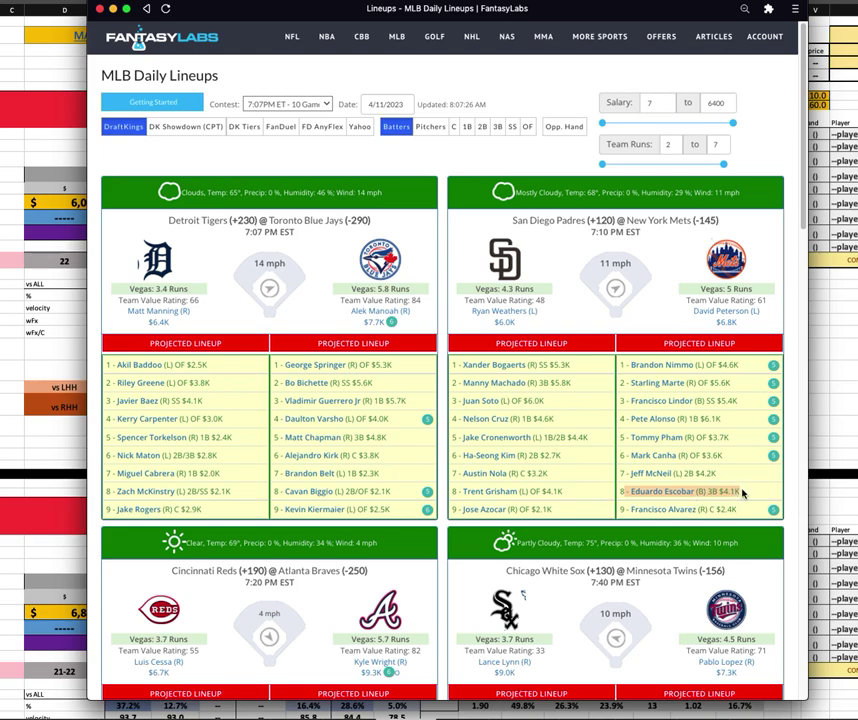
left_click(636, 509)
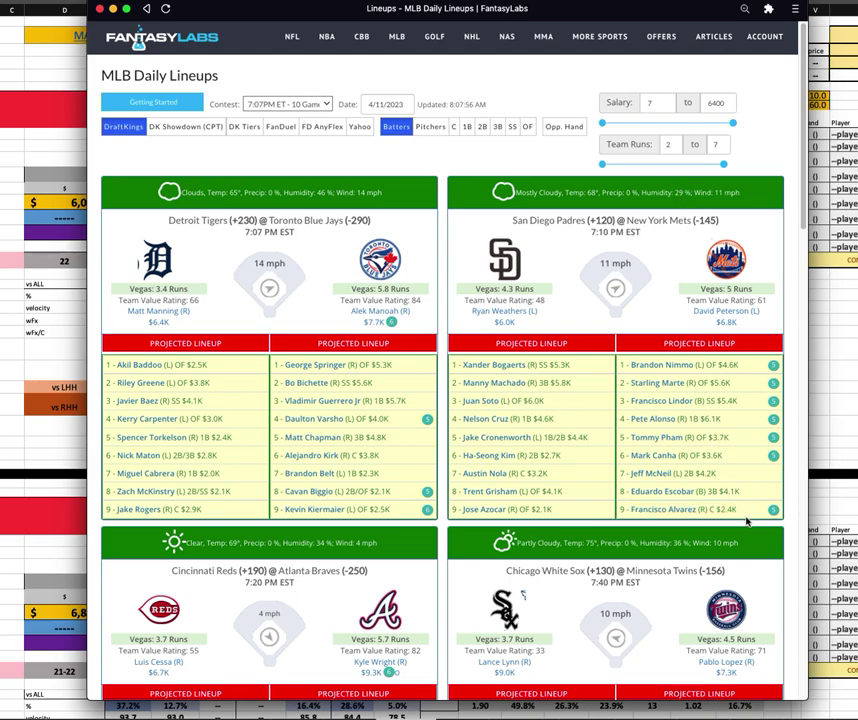
left_click(640, 510)
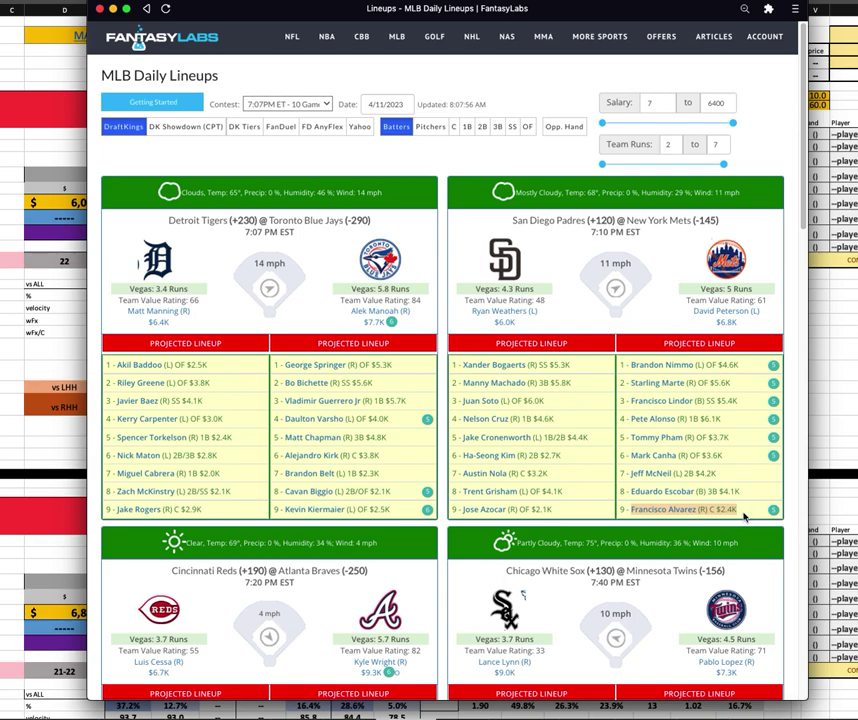
left_click_drag(640, 509, 632, 365)
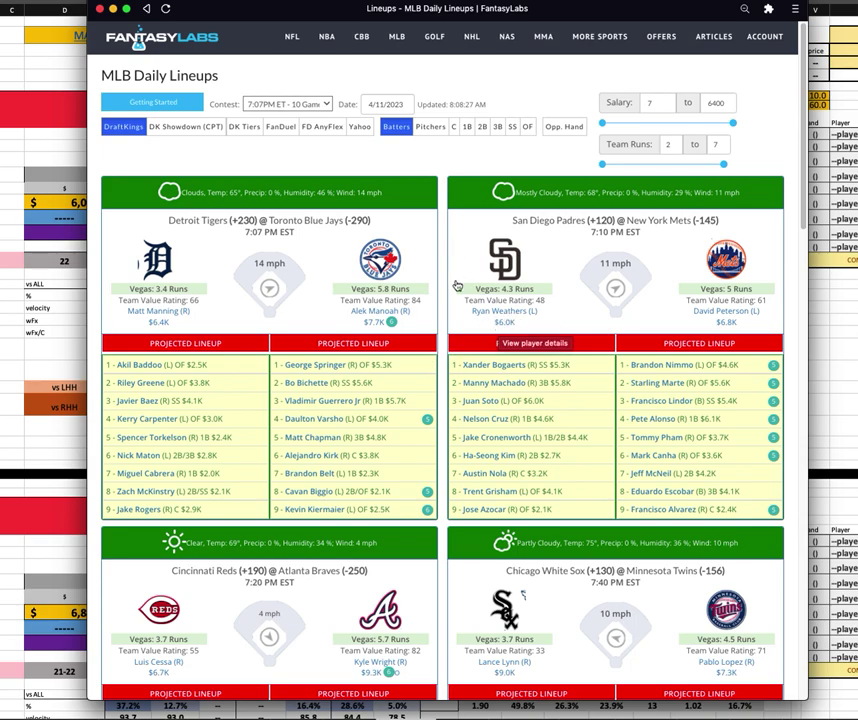
Return to the matchup sheet and check the San Diego starter's f-strike%, k%, and four-seamer and changeup velocities
left_click(843, 383)
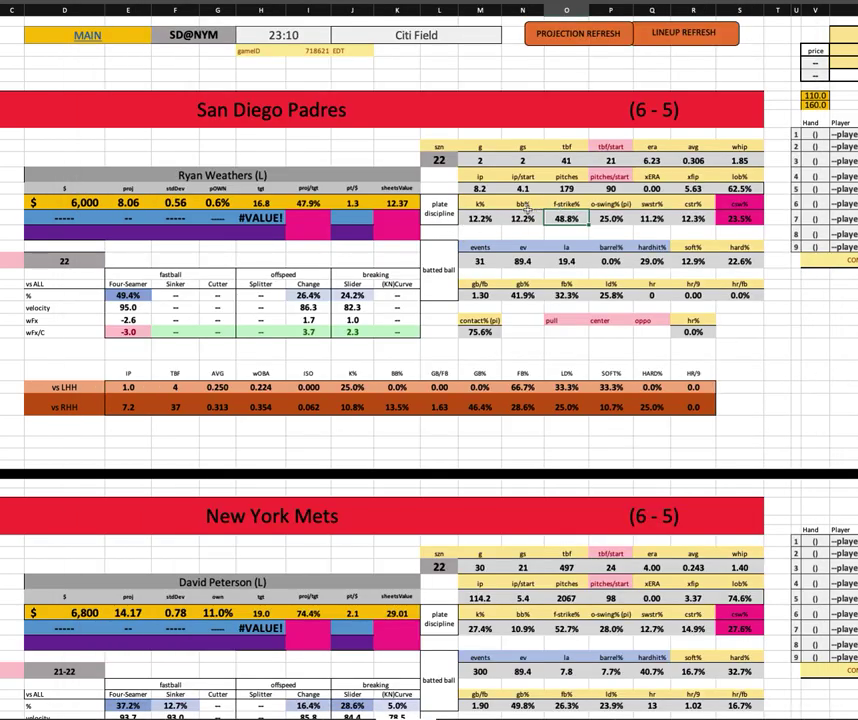
left_click(570, 222)
left_click(466, 218)
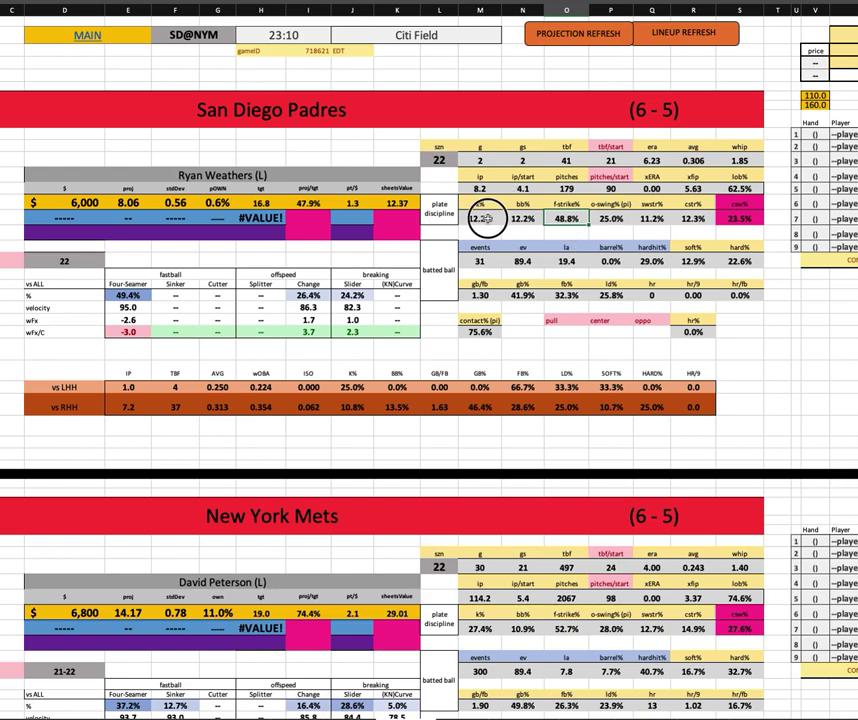
left_click(125, 308)
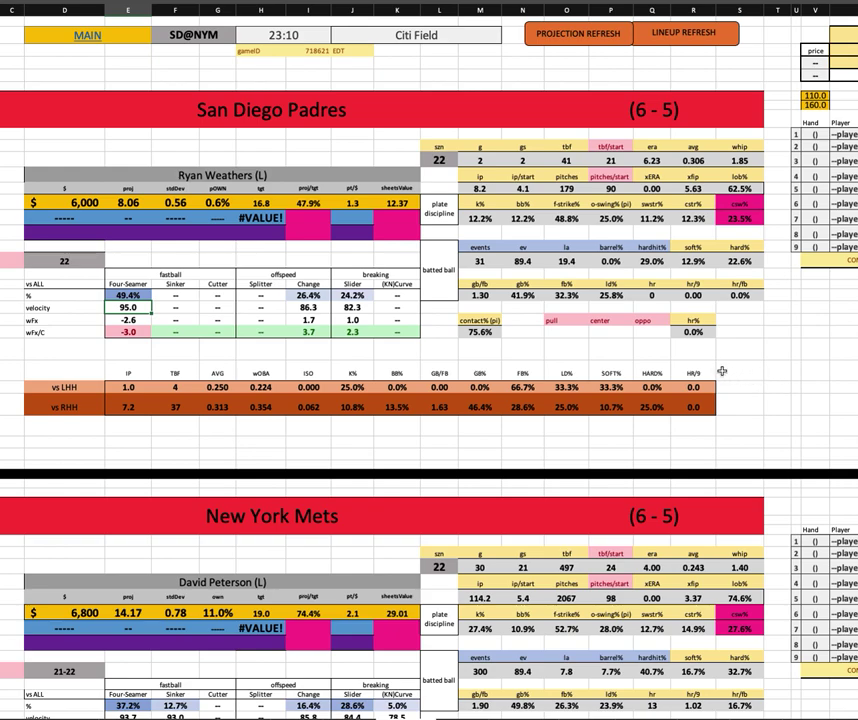
left_click(312, 308)
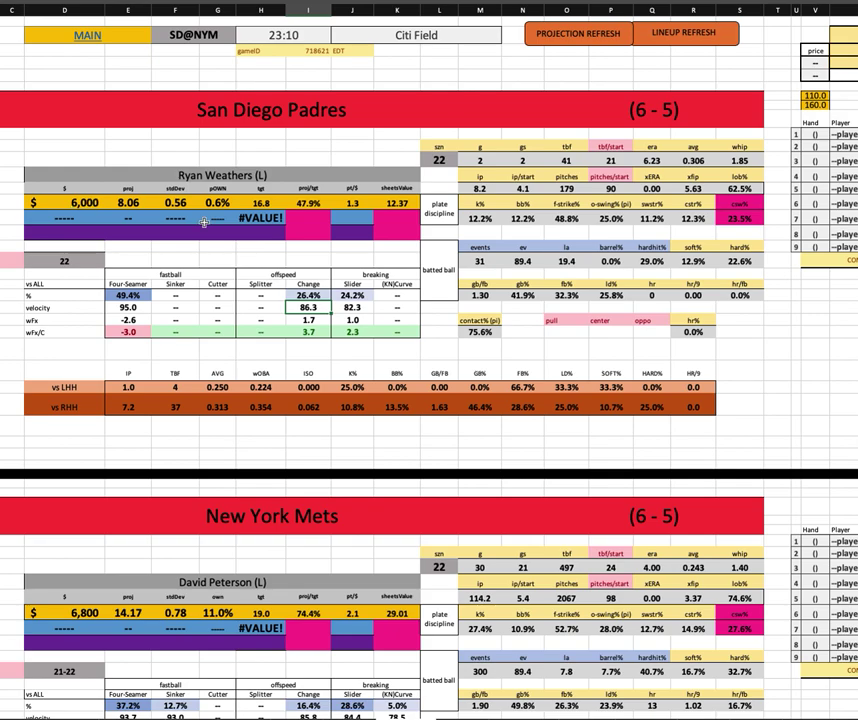
Examine the New York starter's f-strike%, ip, pitches/start, xfip and bb%
scroll(318, 400, "down", 4)
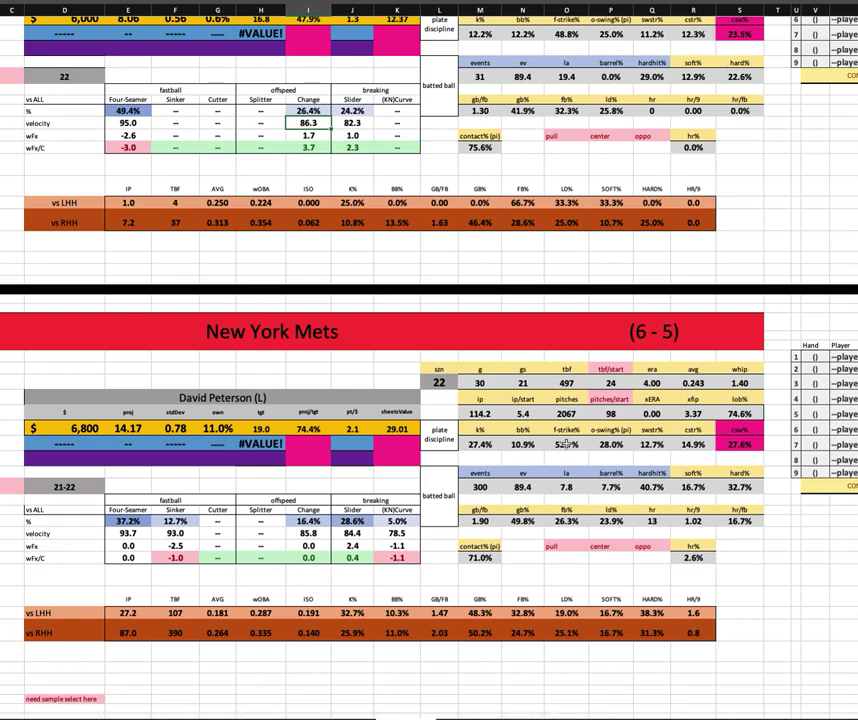
left_click(566, 444)
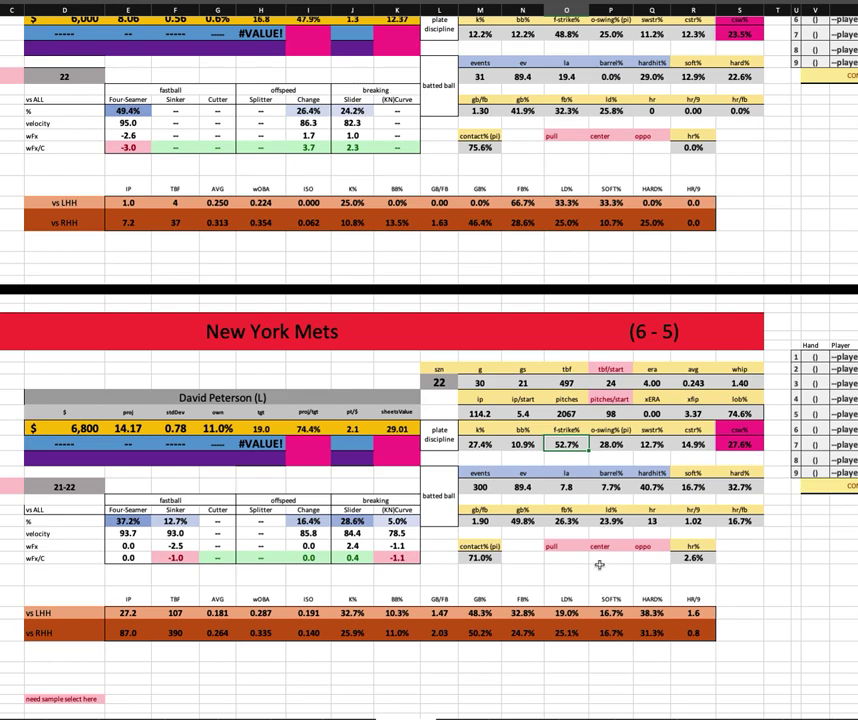
left_click(480, 413)
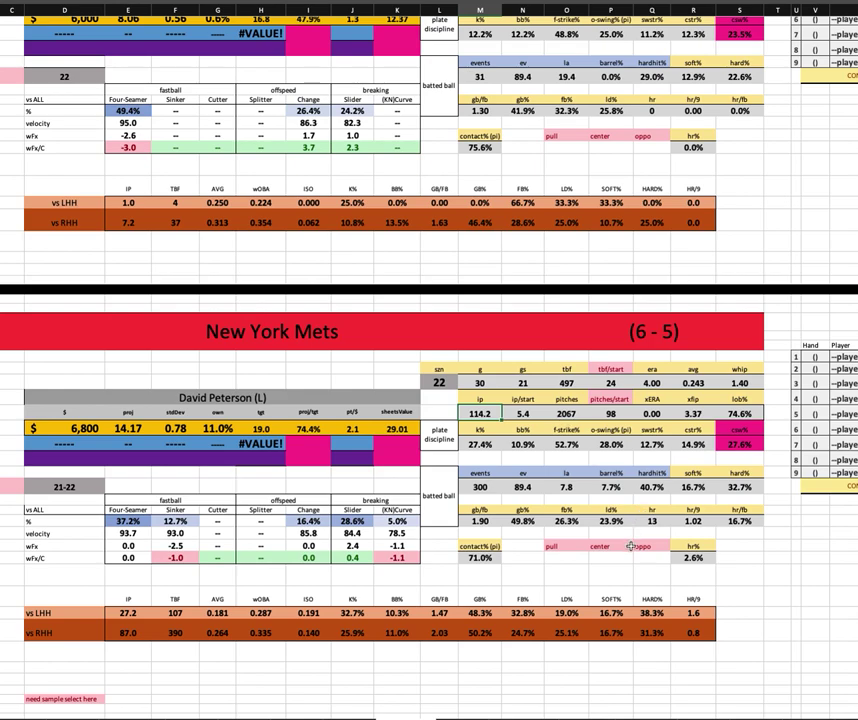
left_click(610, 413)
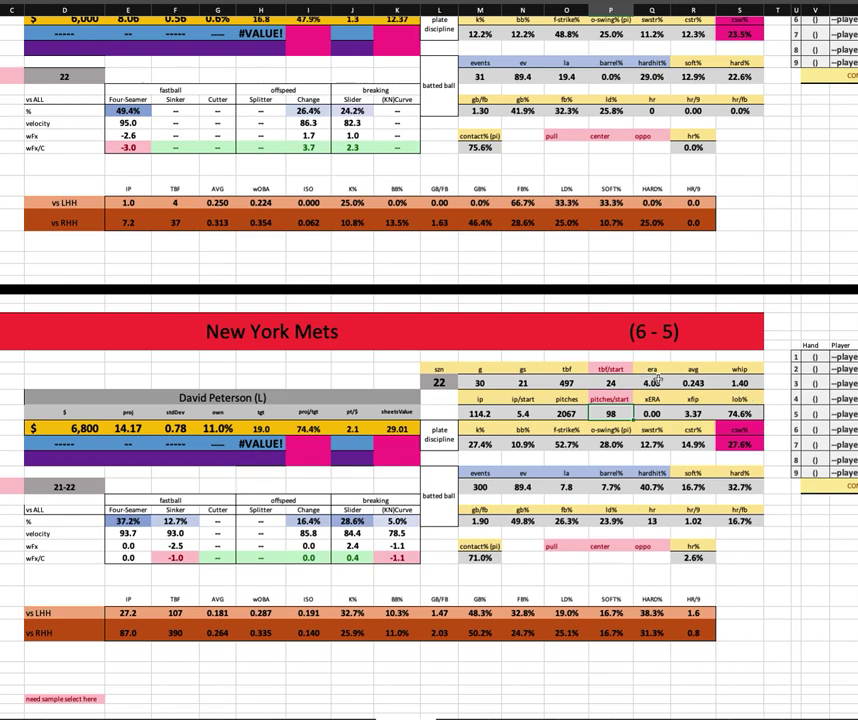
left_click(692, 413)
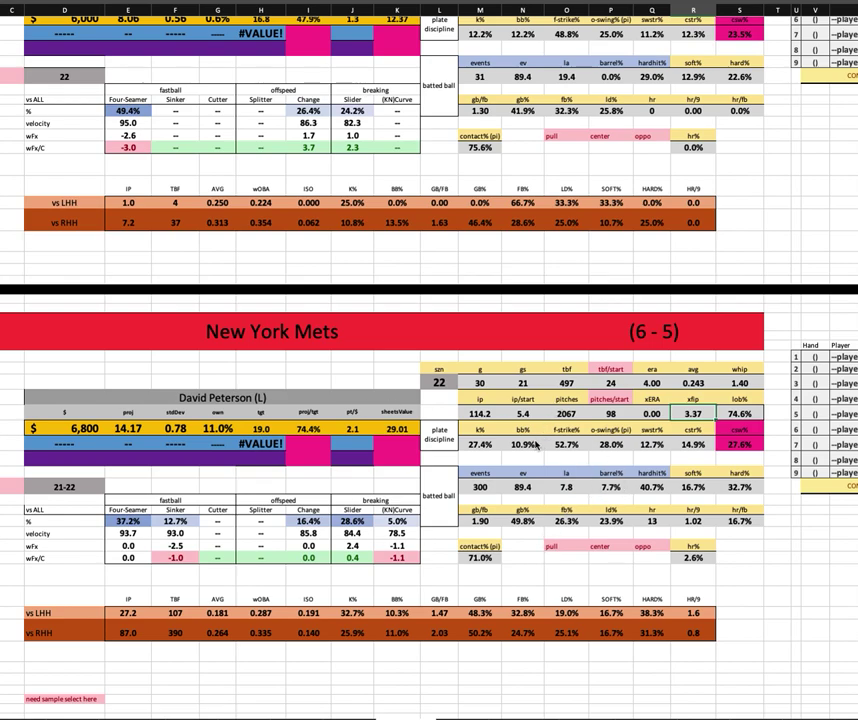
left_click(540, 440)
left_click(543, 442)
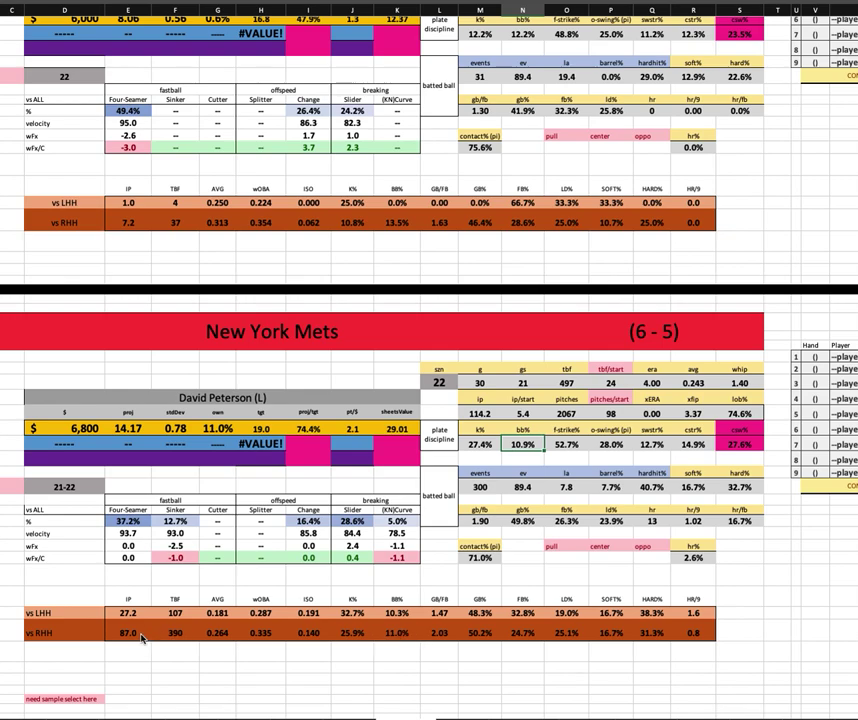
Examine the New York starter's splits against right-handed hitters, including AVG, ISO, K%, HR/9 and HARD%
left_click_drag(142, 638, 680, 638)
left_click(219, 633)
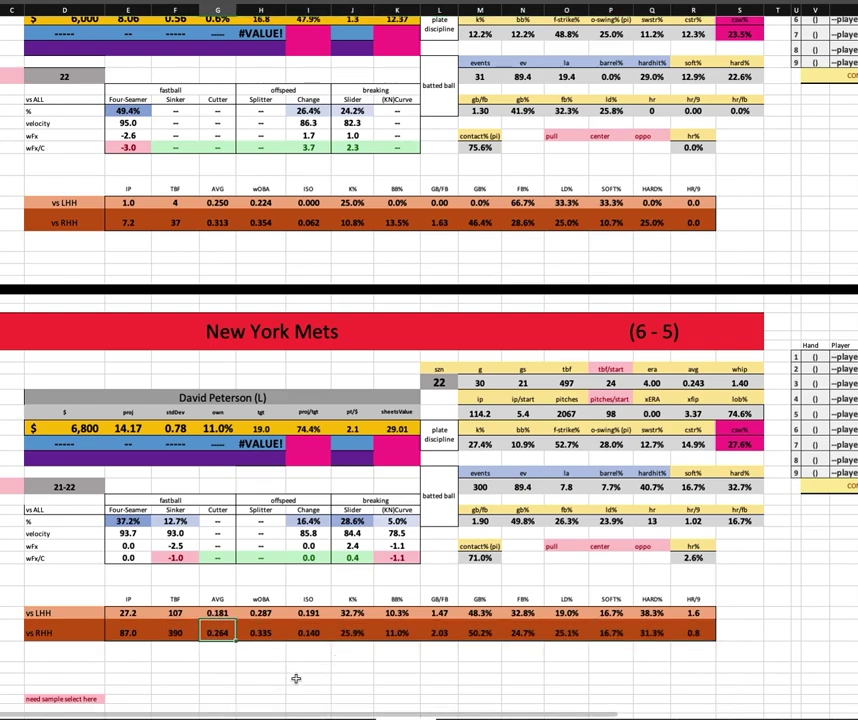
left_click(306, 631)
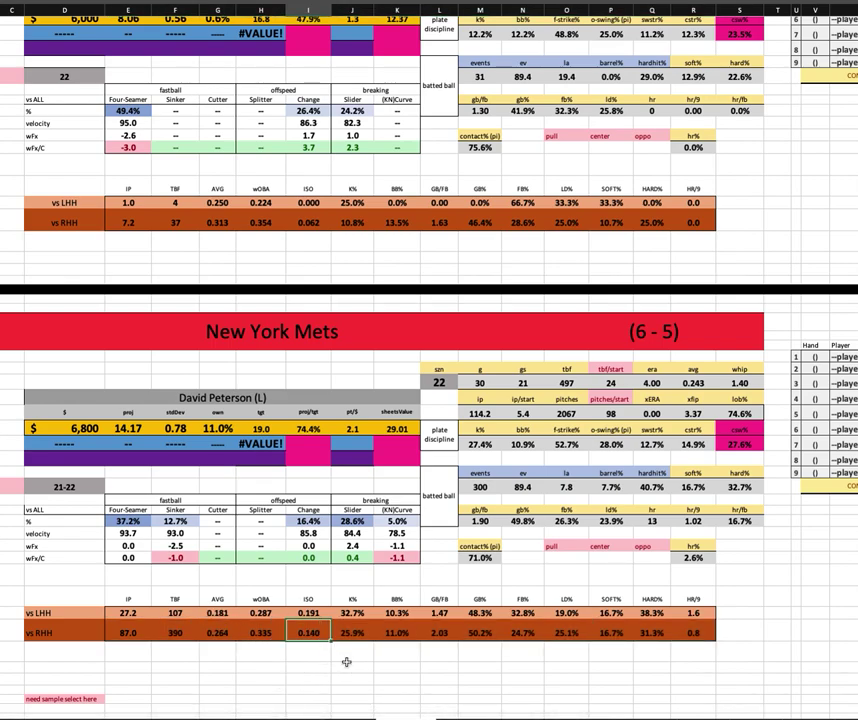
left_click(350, 631)
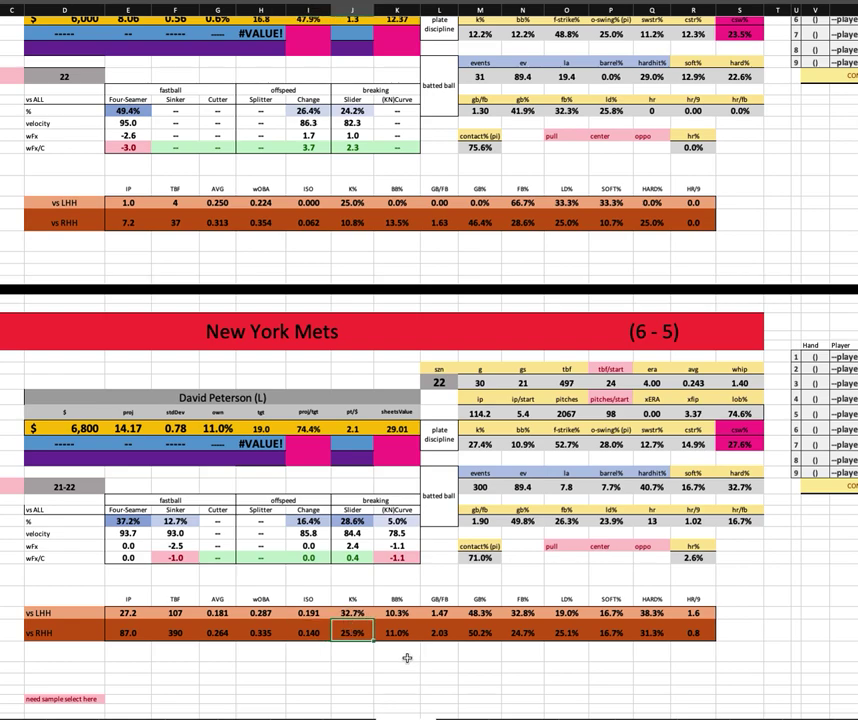
left_click(693, 632)
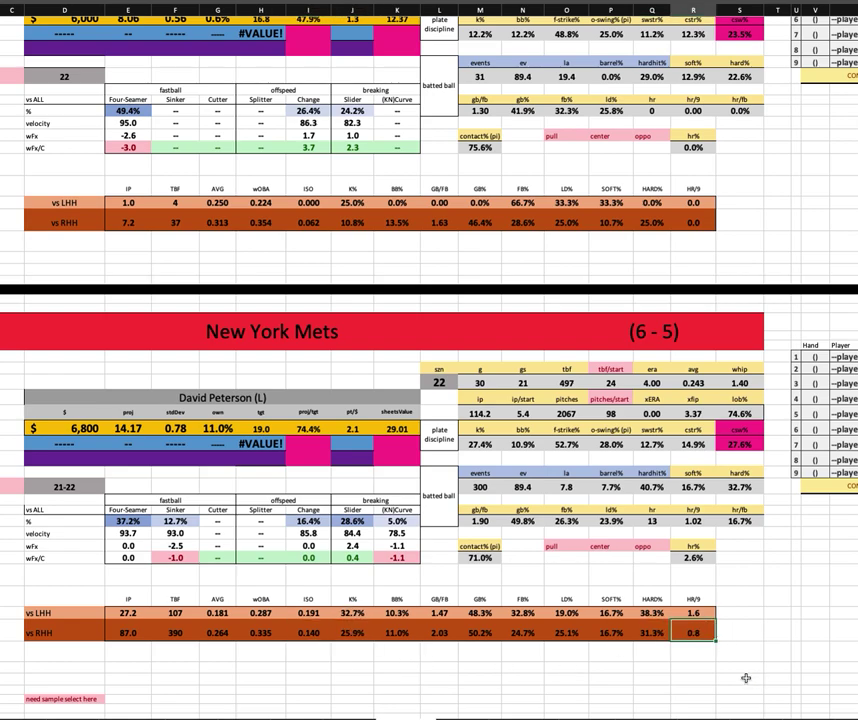
left_click(655, 632)
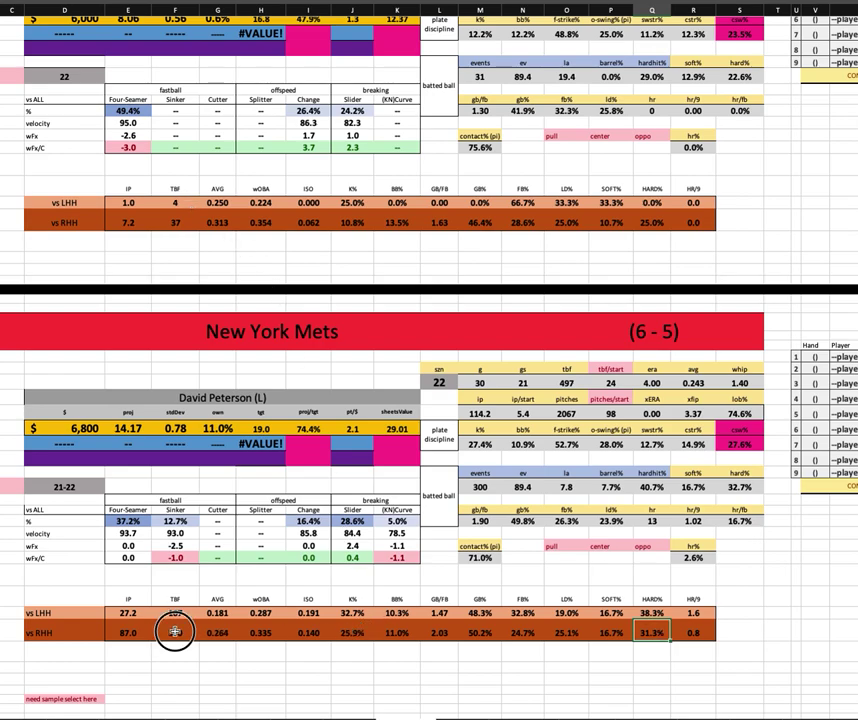
left_click_drag(172, 632, 609, 630)
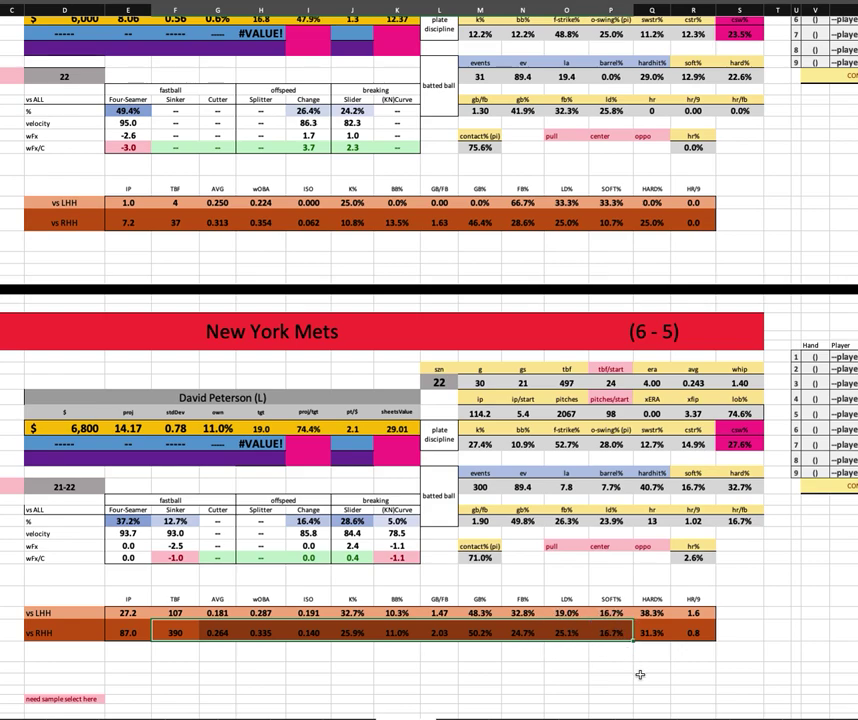
left_click(652, 630)
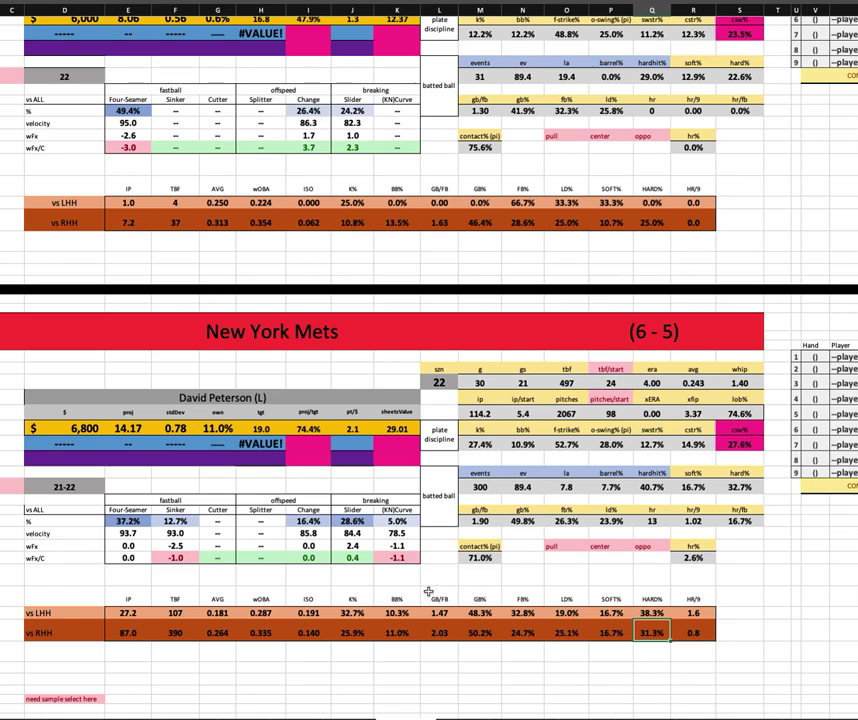
Examine the New York starter's splits against left-handed hitters: AVG, K%, ISO, GB/FB, BB%, HARD% and HR/9
left_click(215, 615)
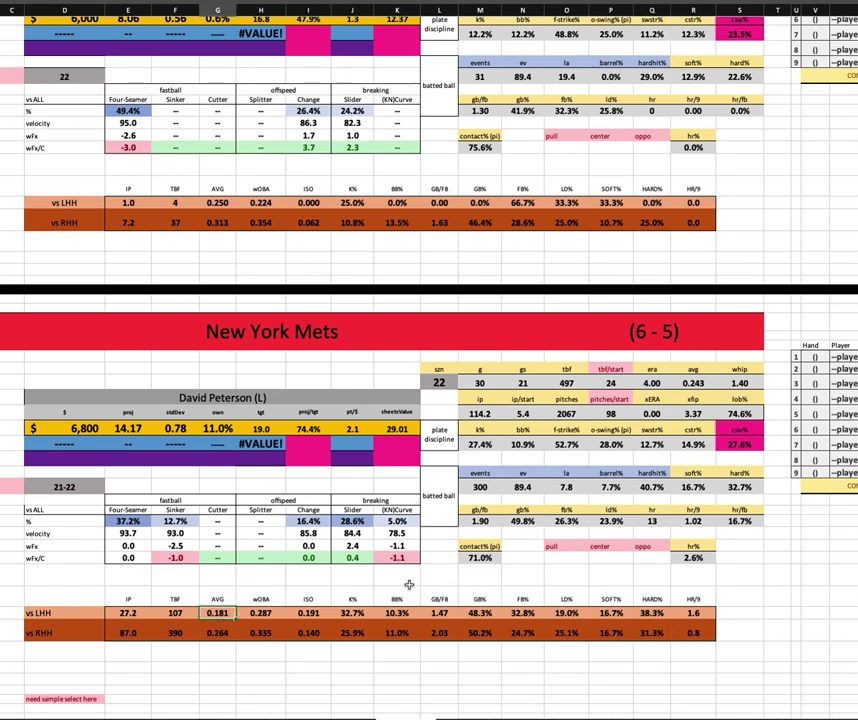
left_click(355, 614)
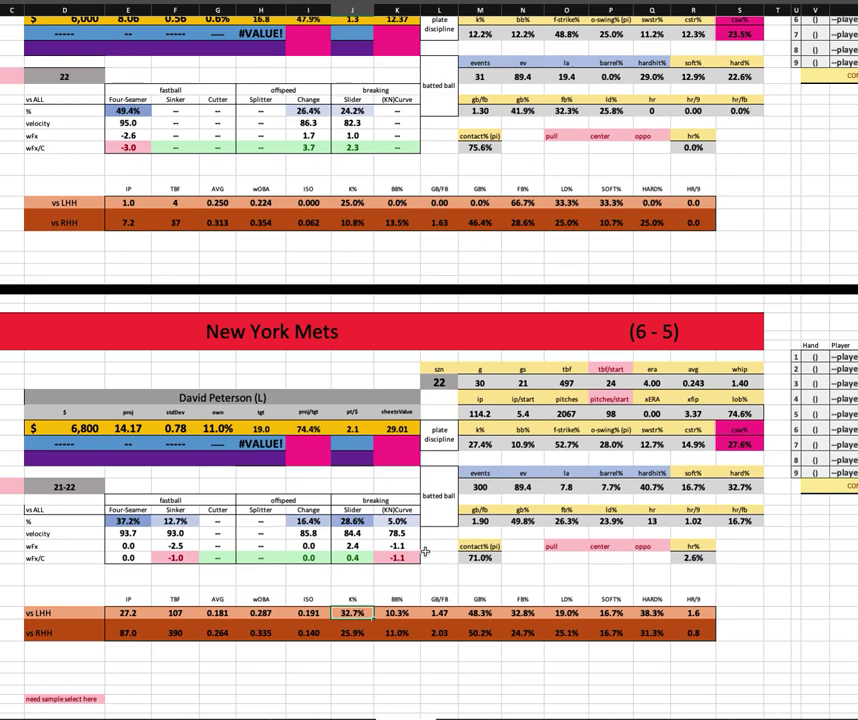
left_click(316, 613)
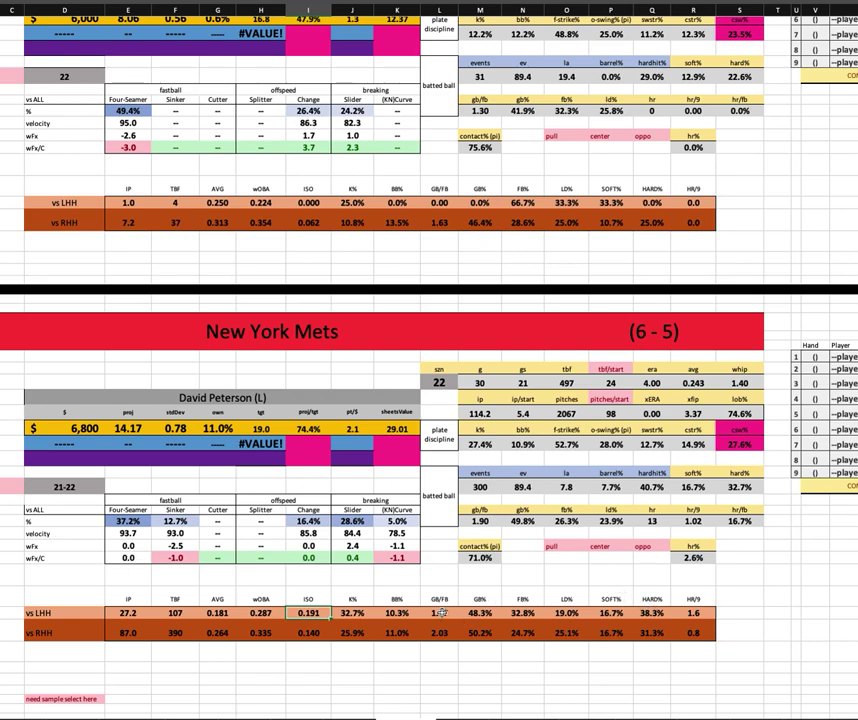
key("Right")
key("Right")
key("Right")
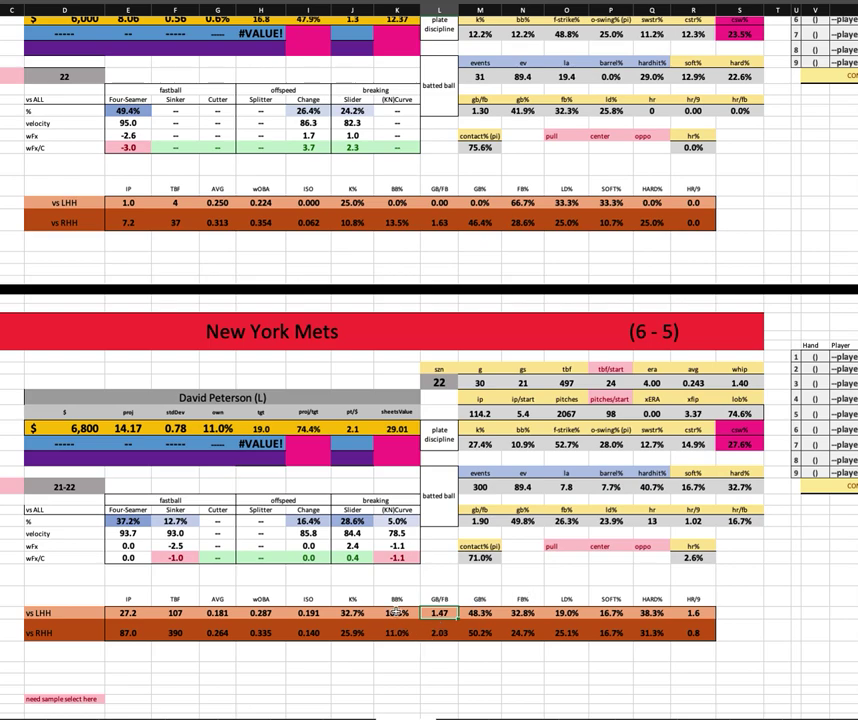
left_click(396, 612)
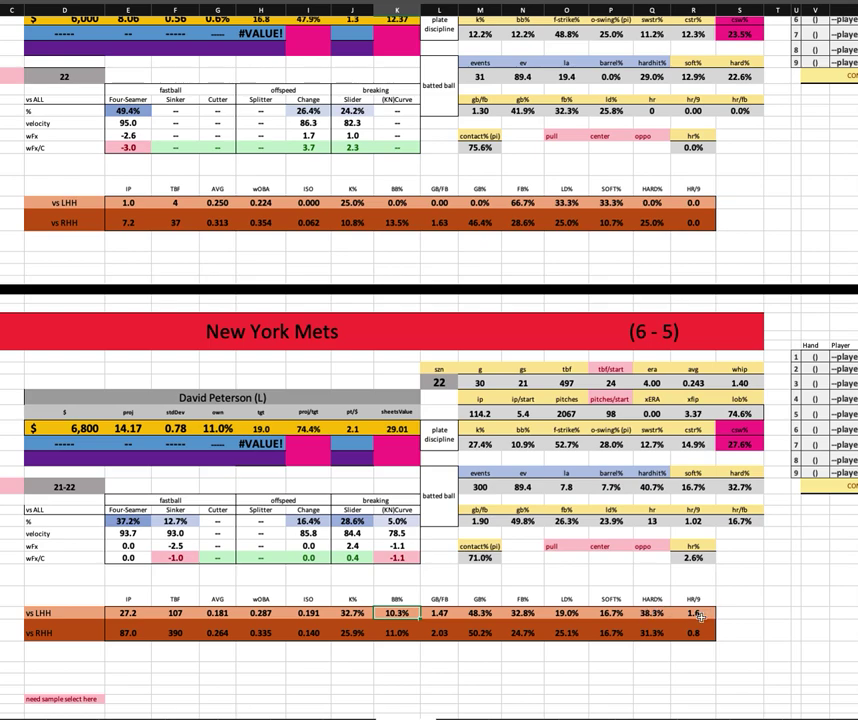
left_click(658, 612)
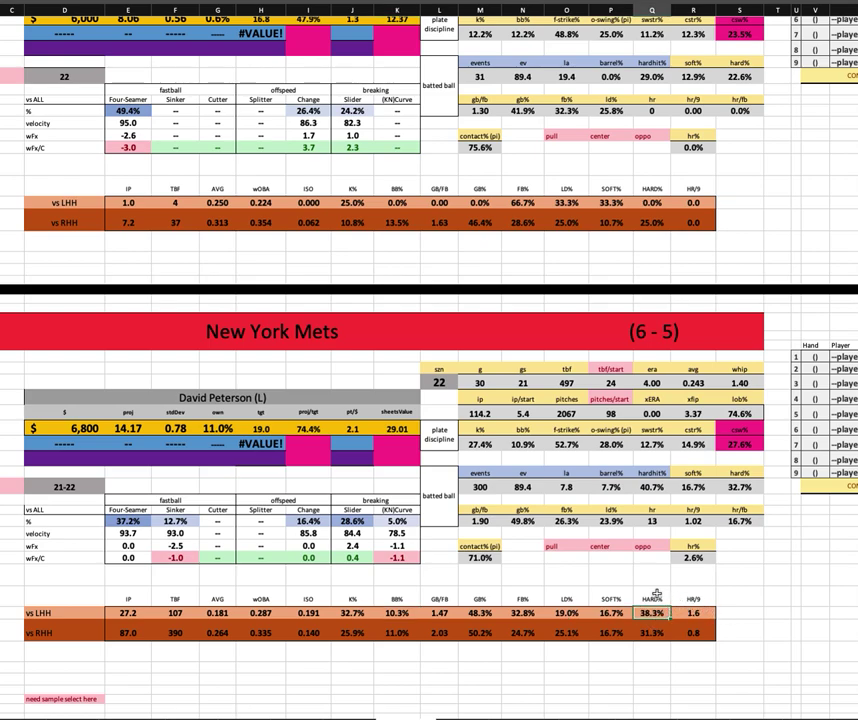
key("Right")
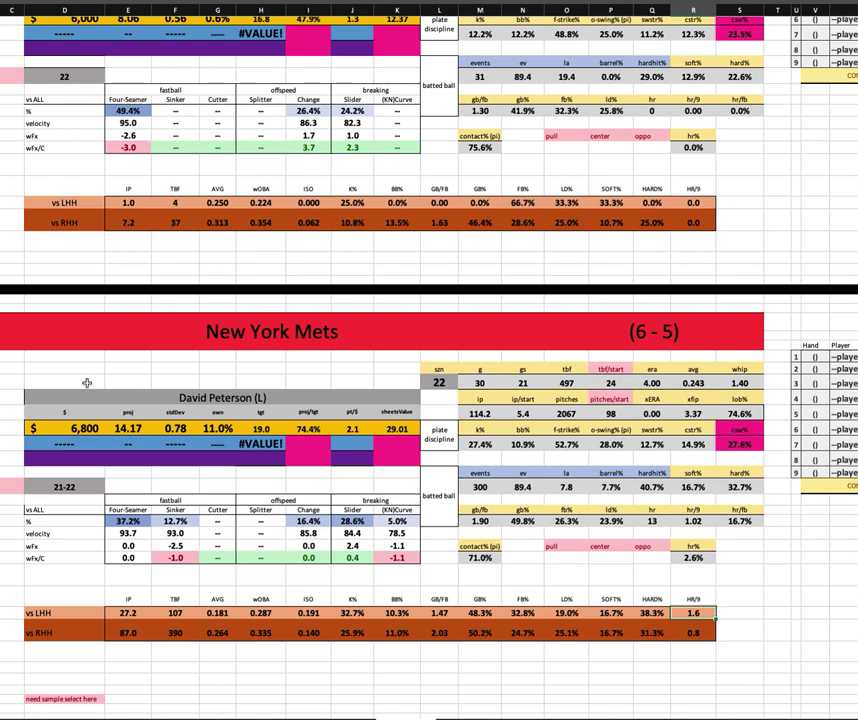
Switch to the FantasyLabs MLB Daily Lineups page and highlight the third, first and second hitters in the Padres' projected lineup
scroll(340, 430, "up", 3)
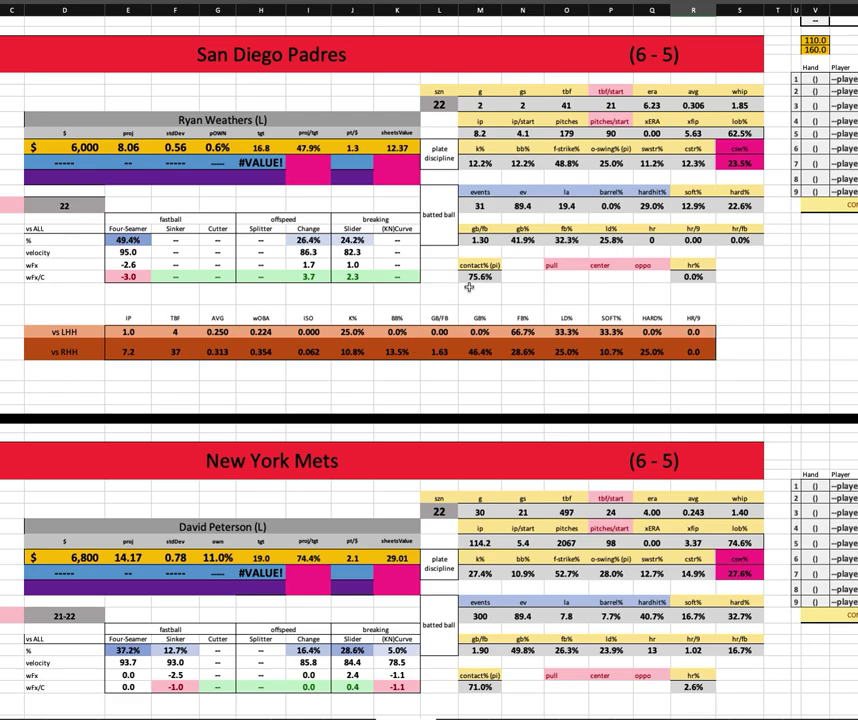
scroll(471, 392, "down", 2)
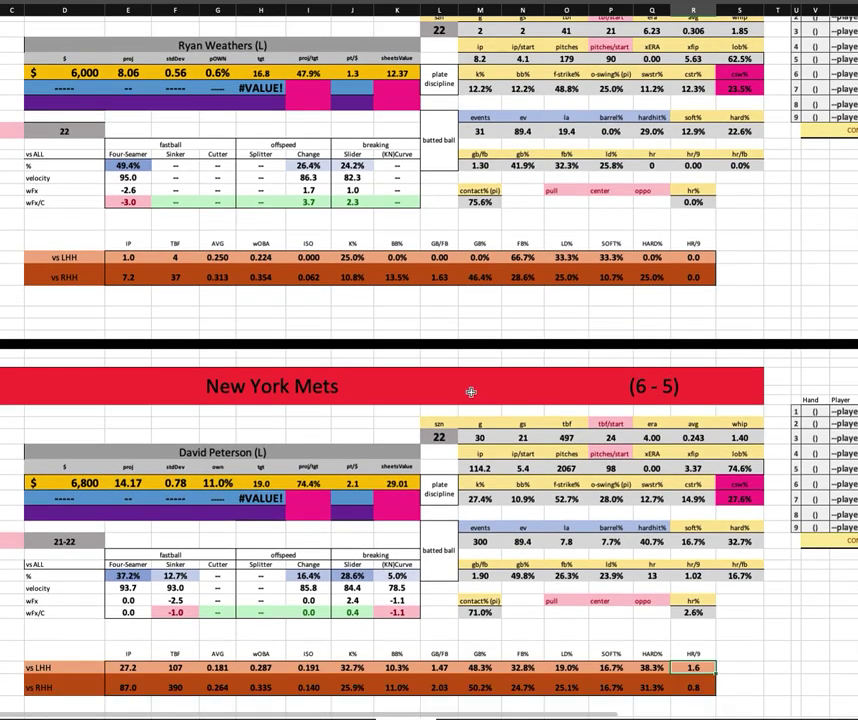
scroll(471, 392, "up", 2)
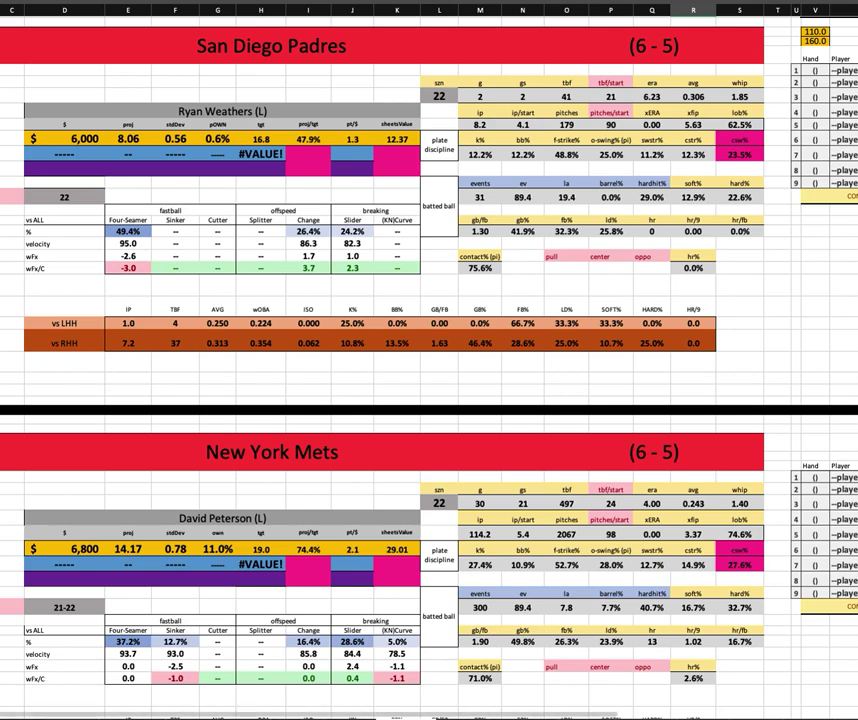
key("super+Tab")
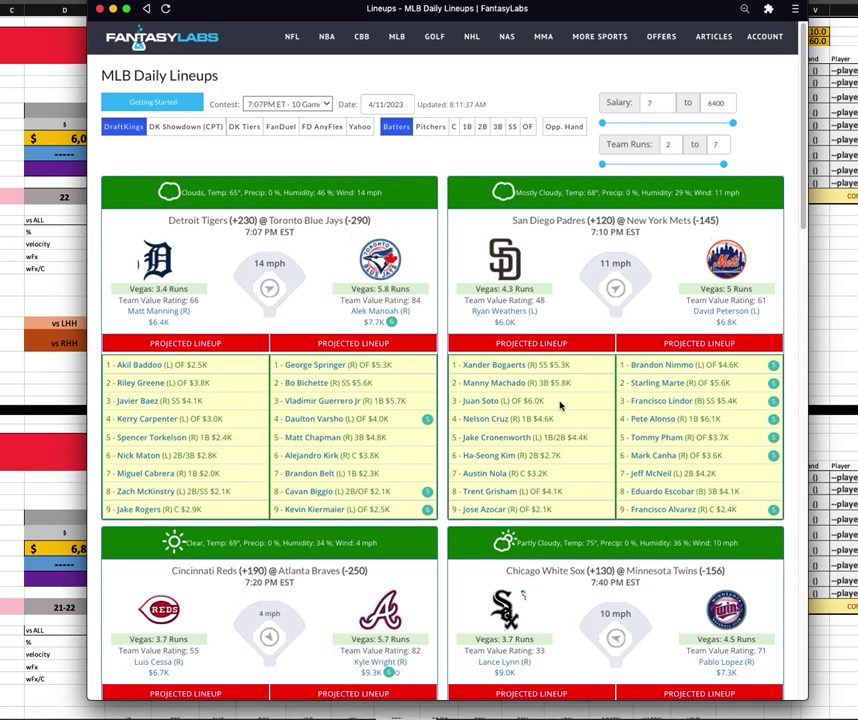
triple_click(448, 400)
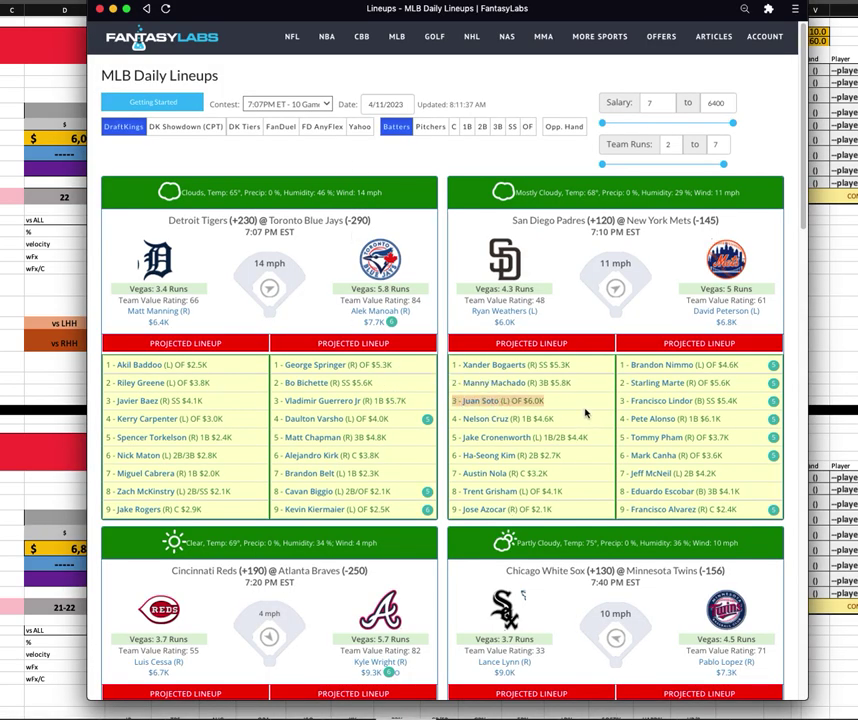
triple_click(453, 364)
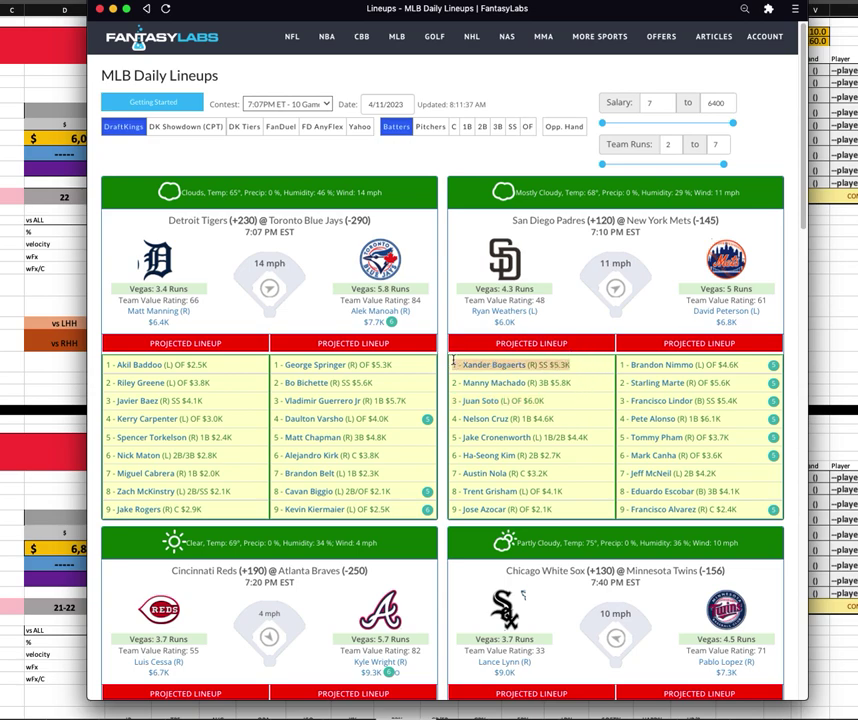
triple_click(463, 382)
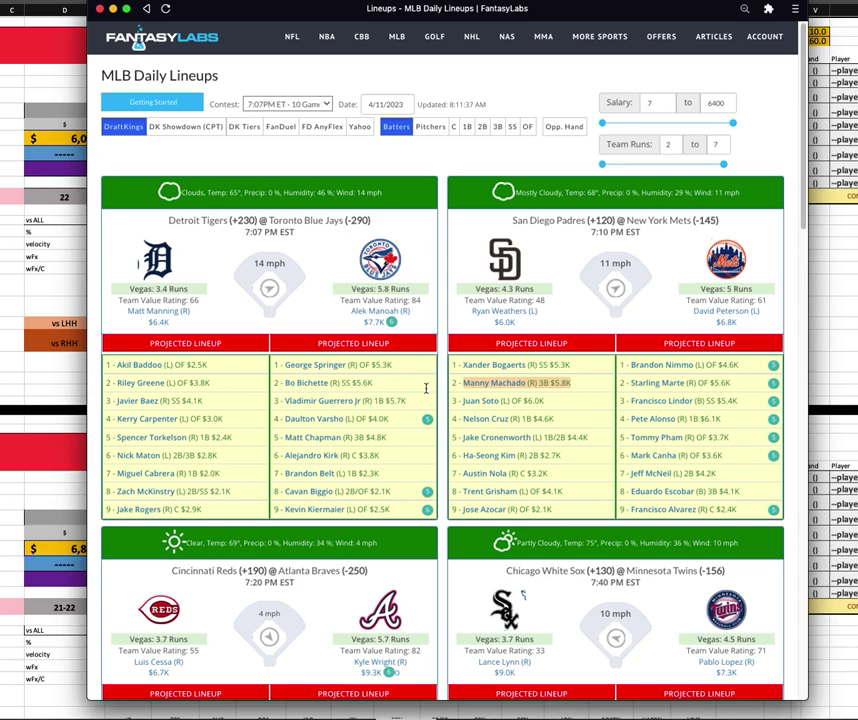
left_click(530, 382)
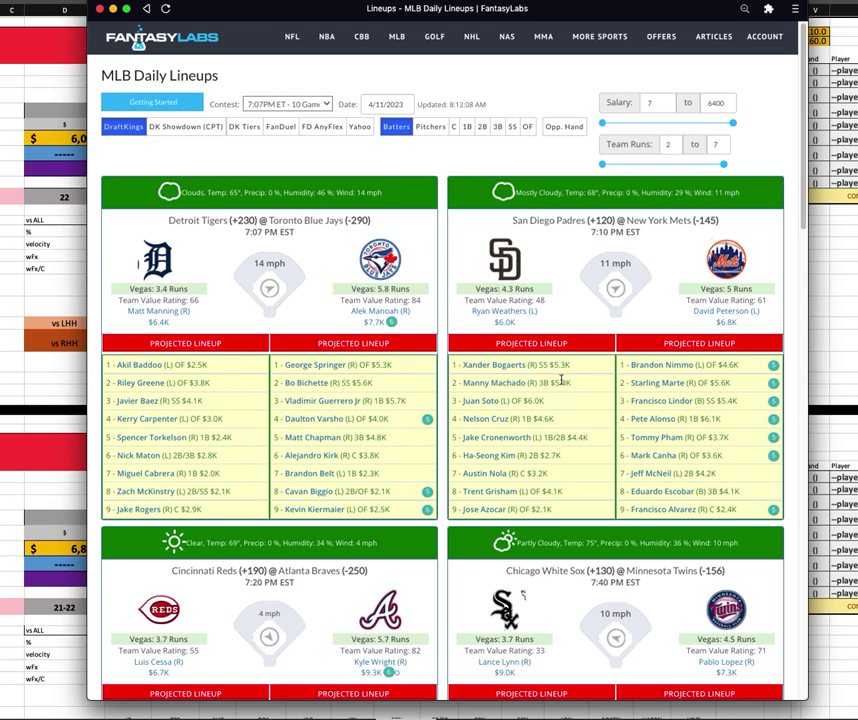
Highlight the sixth, fifth, fourth and ninth hitters in the Padres' projected lineup
left_click(466, 455)
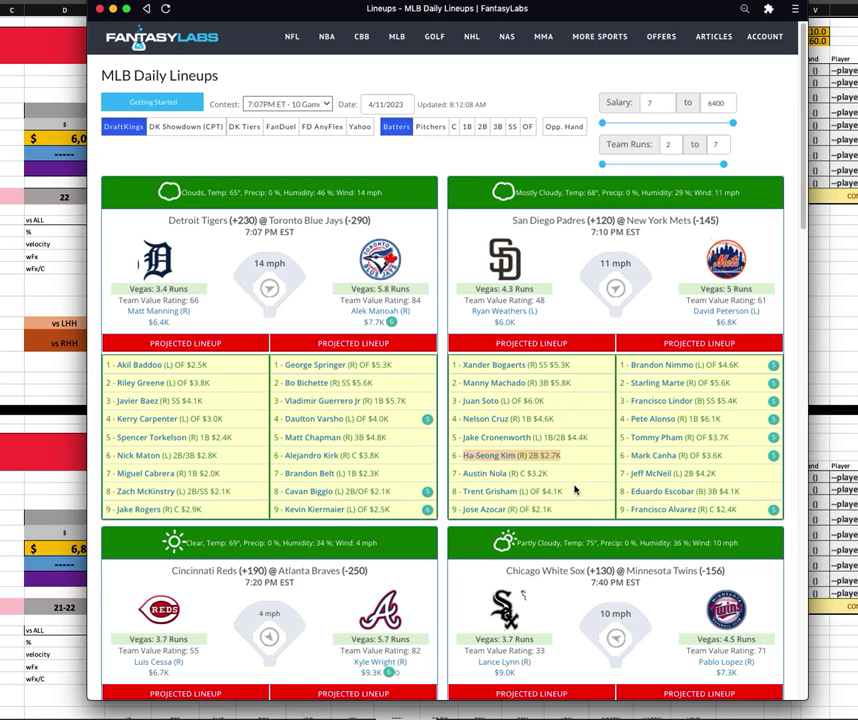
left_click(455, 472)
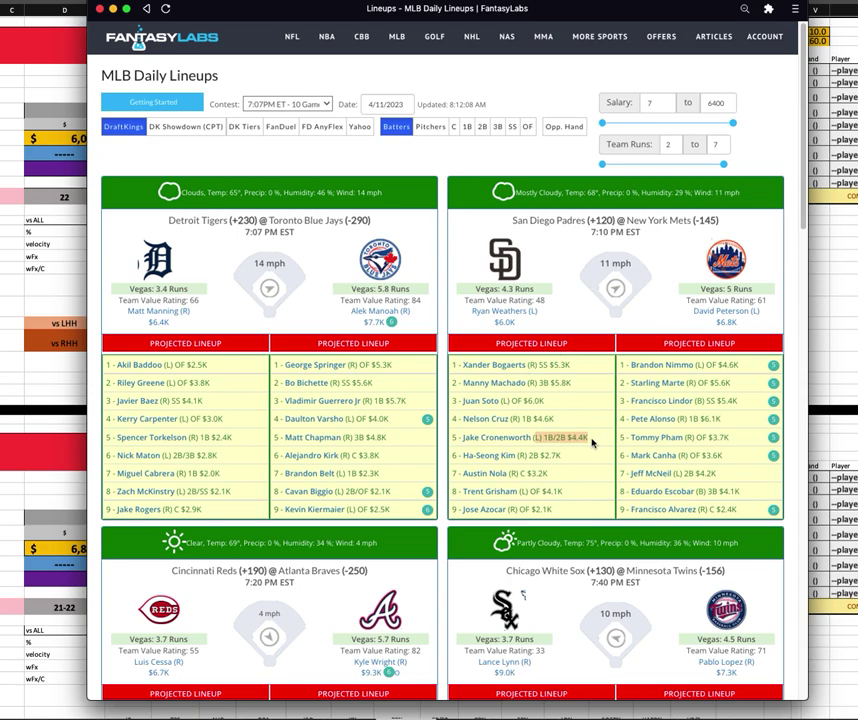
left_click_drag(577, 421, 460, 418)
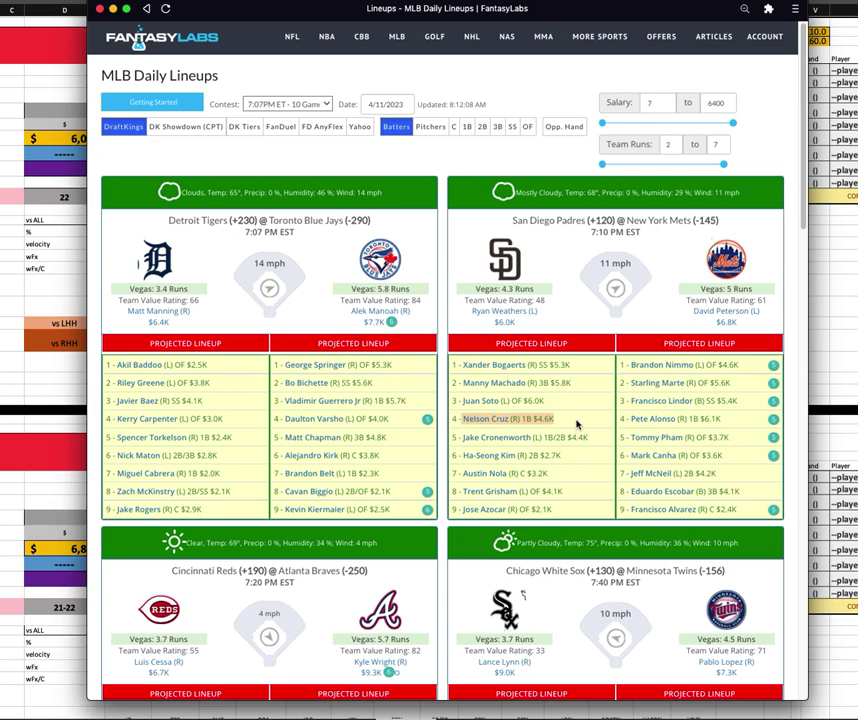
left_click(576, 425)
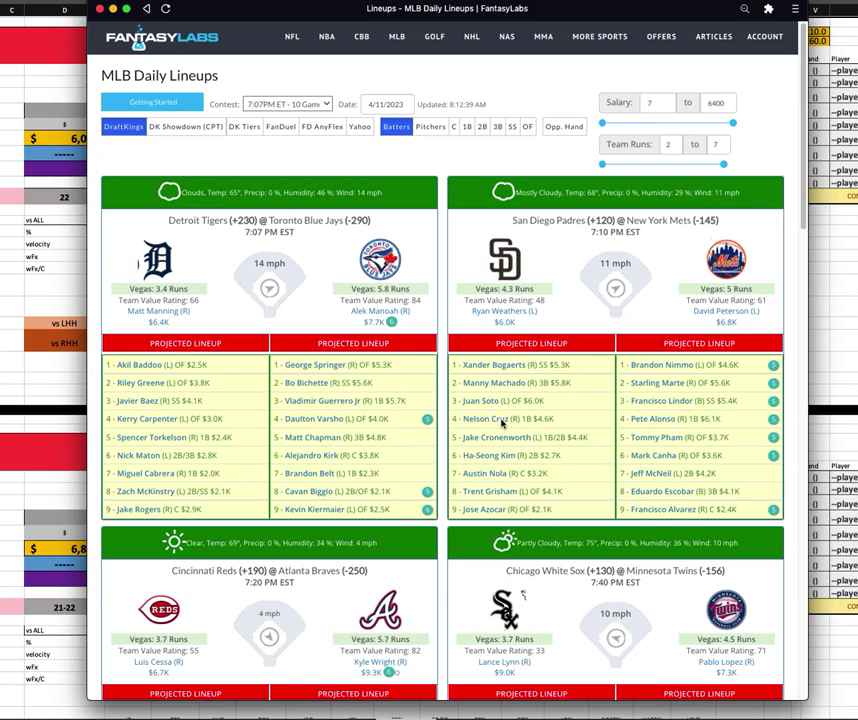
left_click_drag(571, 514, 461, 509)
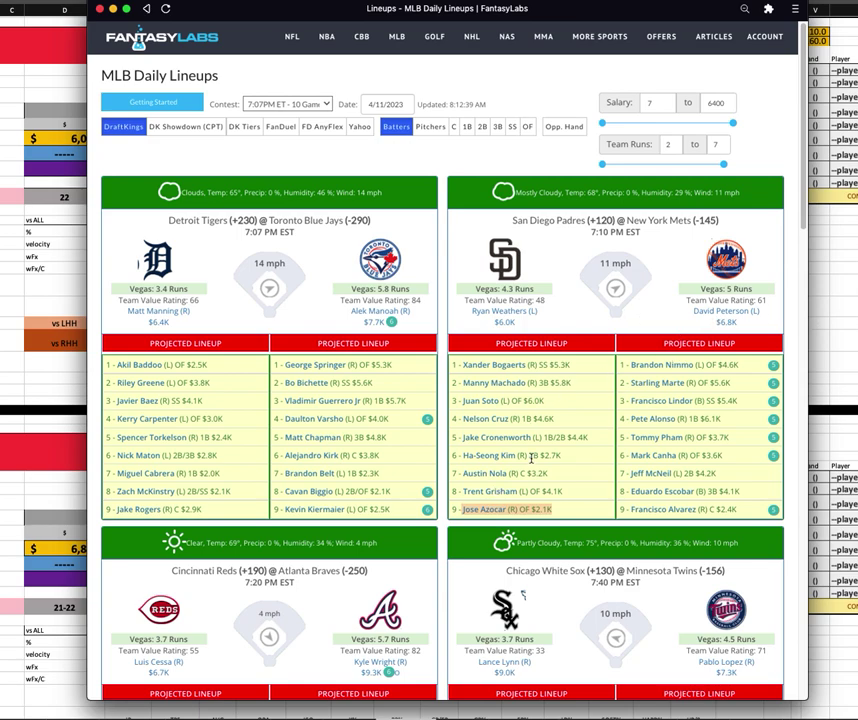
Return to the matchup sheet and check the New York starter's f-strike%
left_click(841, 397)
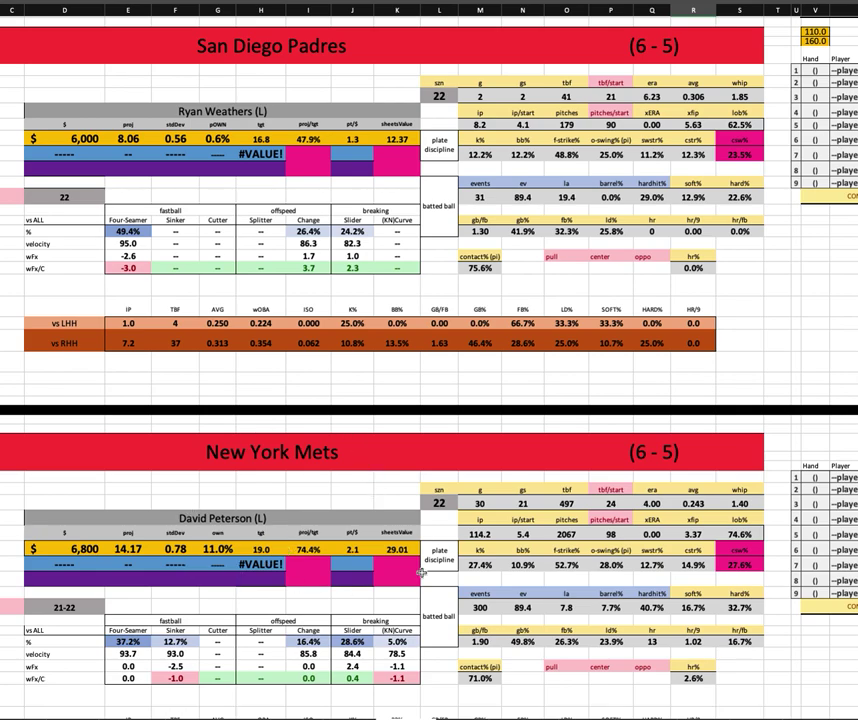
scroll(417, 522, "down", 5)
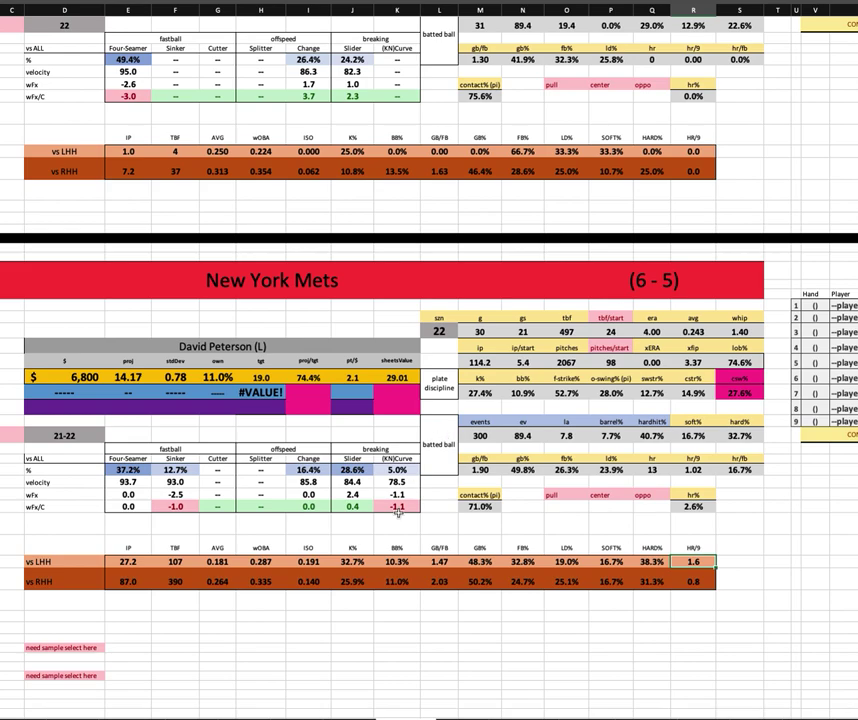
left_click(566, 393)
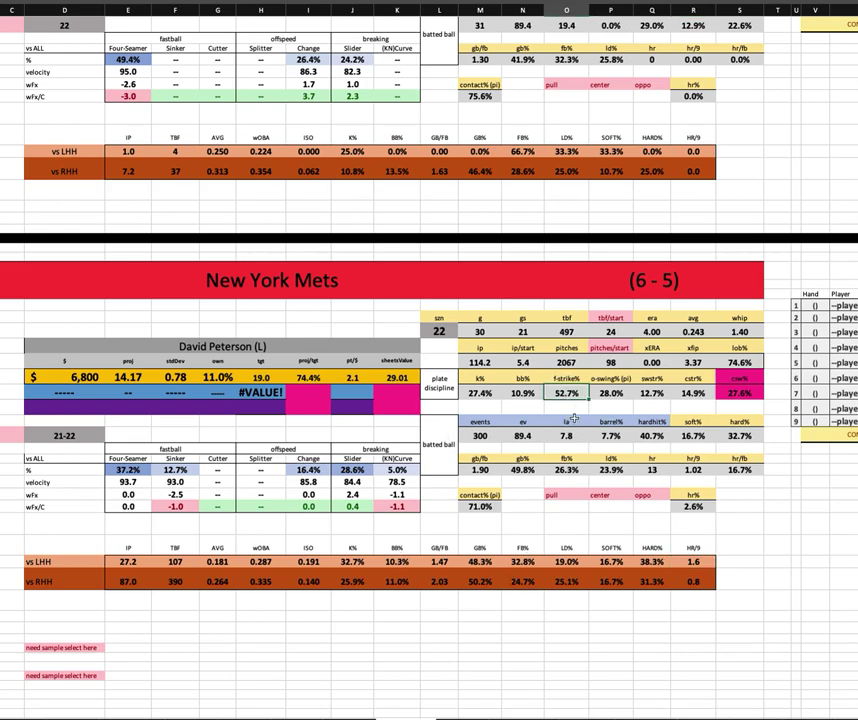
Change the game shown in the matchup sheet from SD@NYM to CIN@ATL
scroll(438, 537, "up", 1)
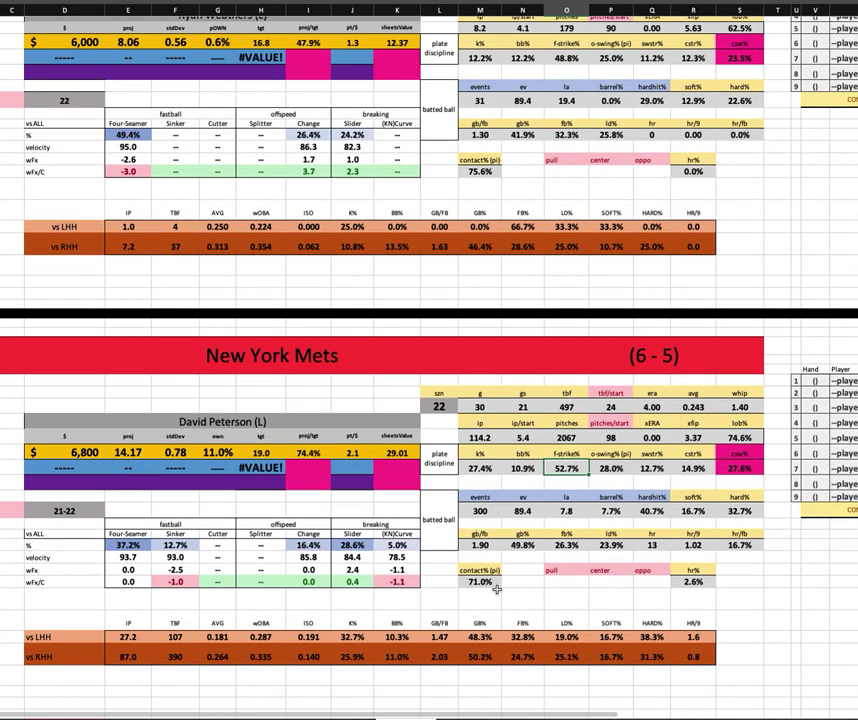
scroll(494, 586, "up", 1)
scroll(498, 585, "up", 1)
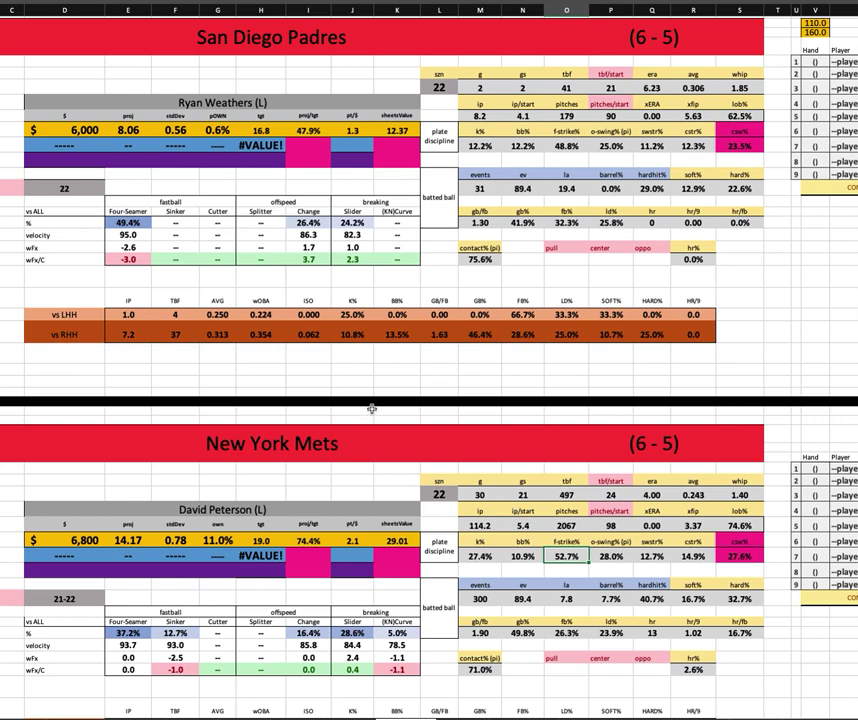
scroll(370, 370, "up", 2)
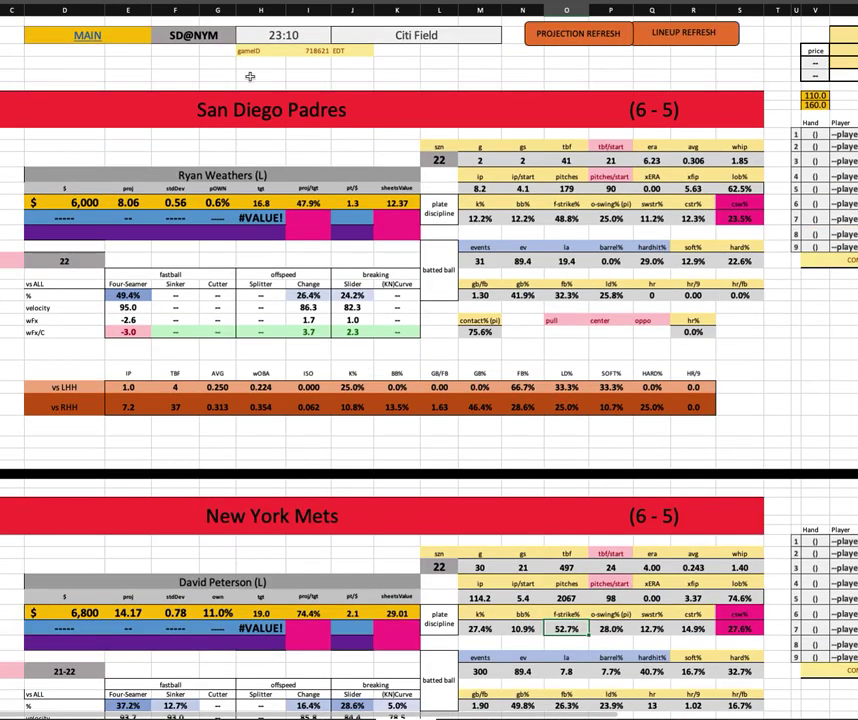
left_click(228, 35)
left_click(240, 37)
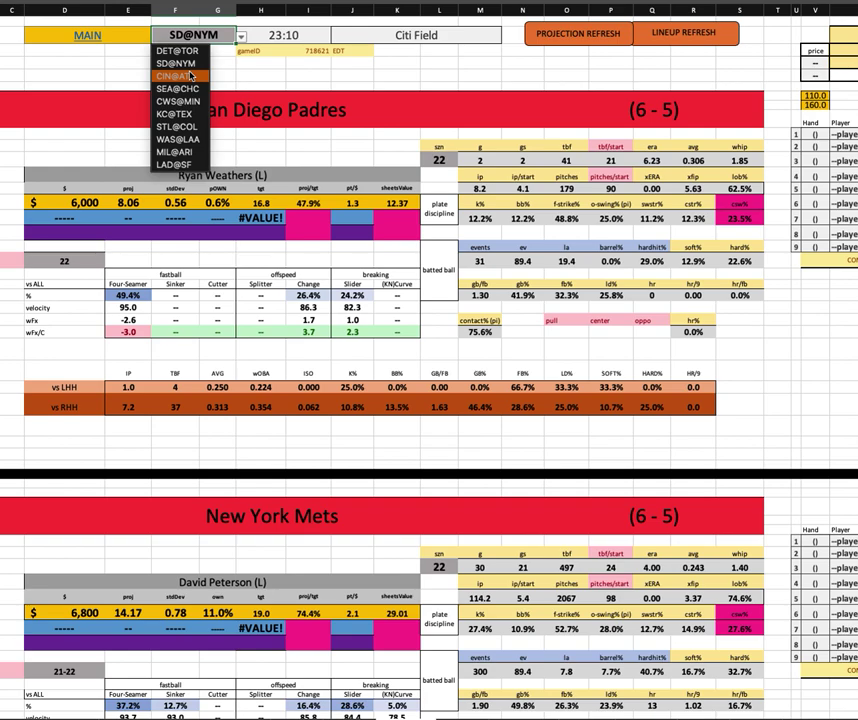
key("Return")
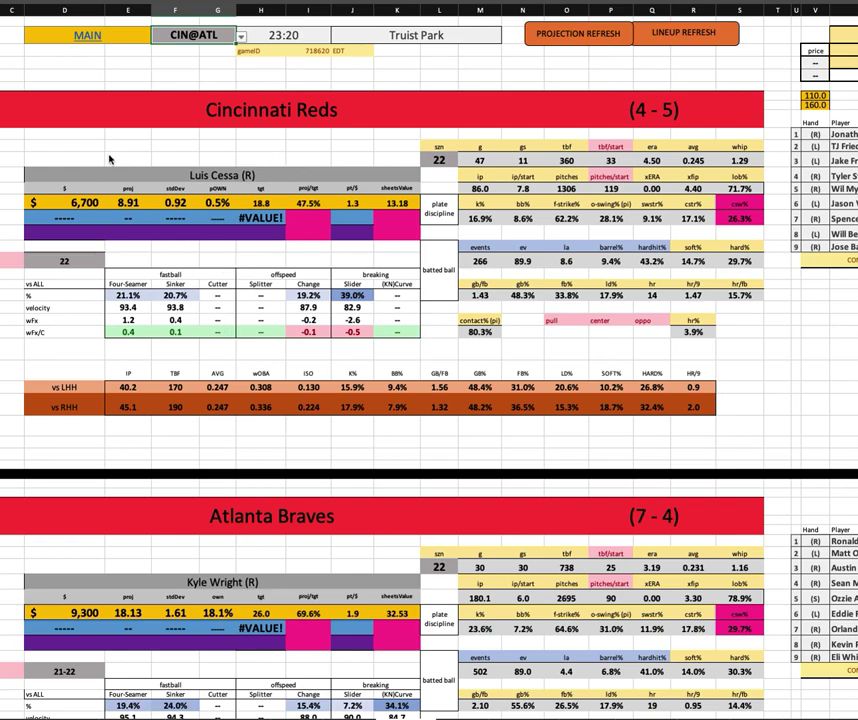
Check the Cincinnati starter's k%, f-strike%, contact%, barrel%, bb%, xfip and lob% in the matchup sheet
left_click(465, 222)
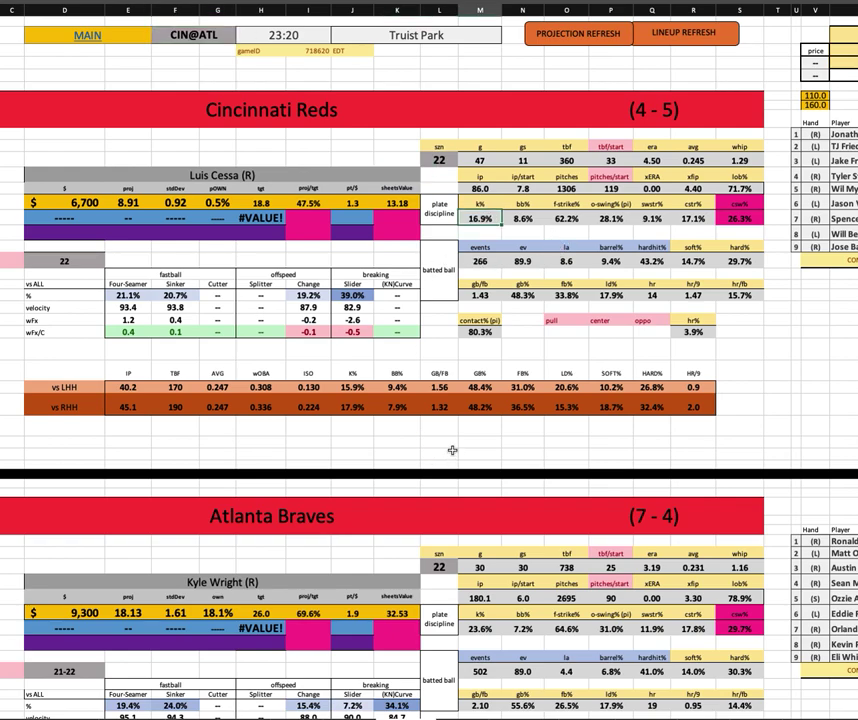
key("Right")
key("Right")
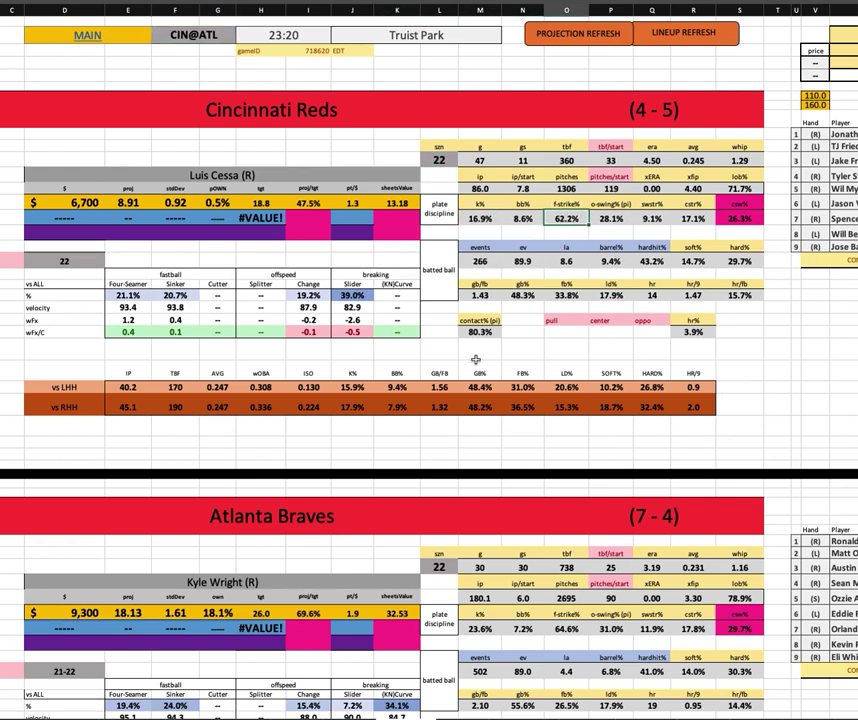
left_click(479, 334)
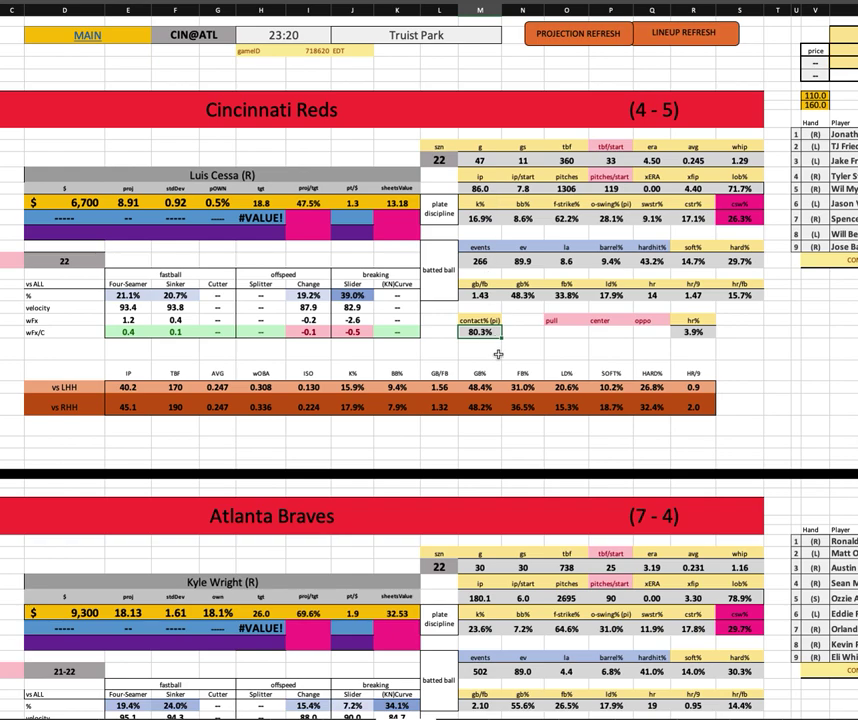
left_click(610, 261)
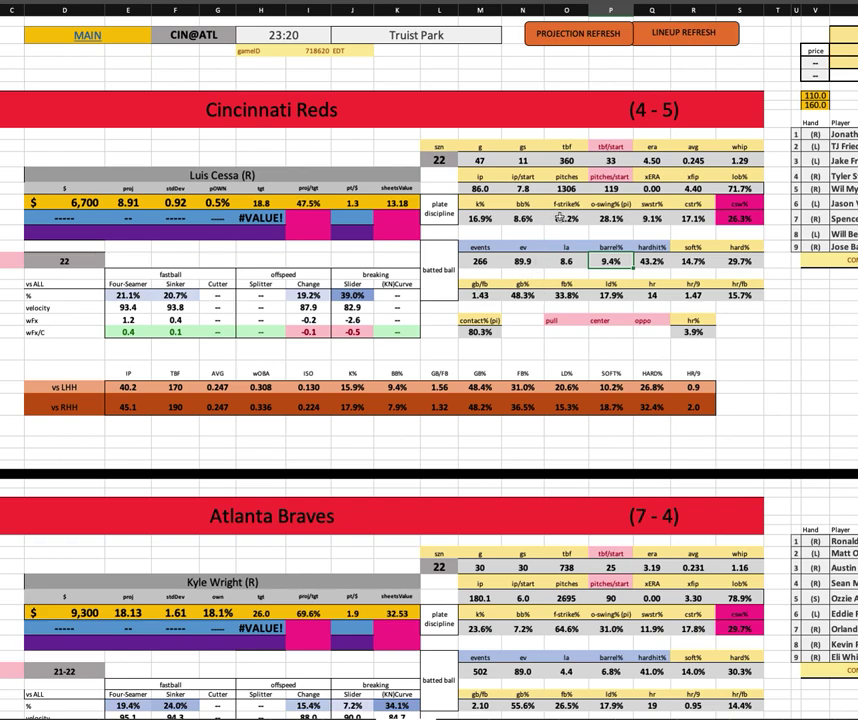
left_click(528, 219)
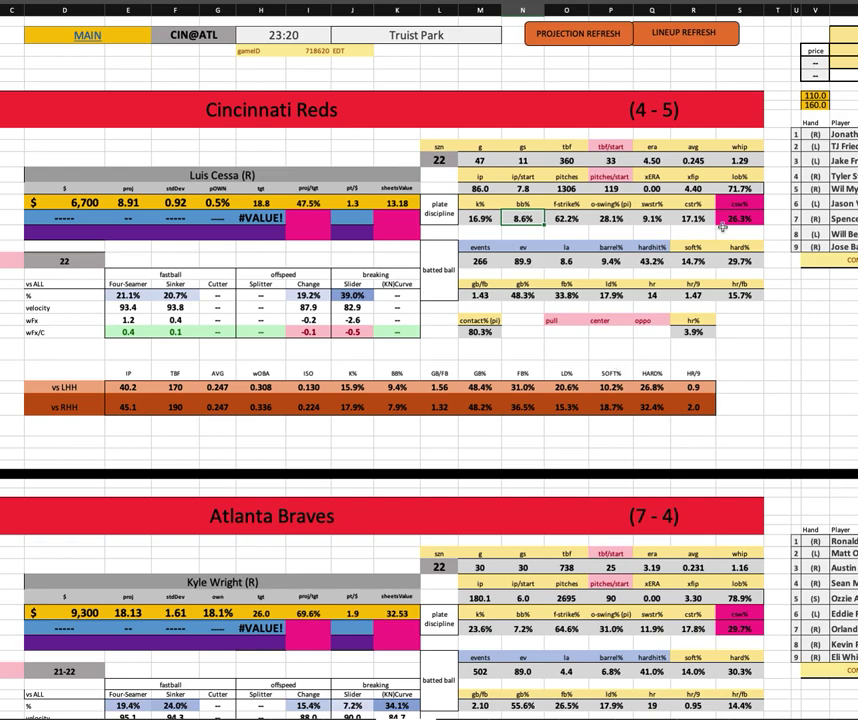
left_click(693, 188)
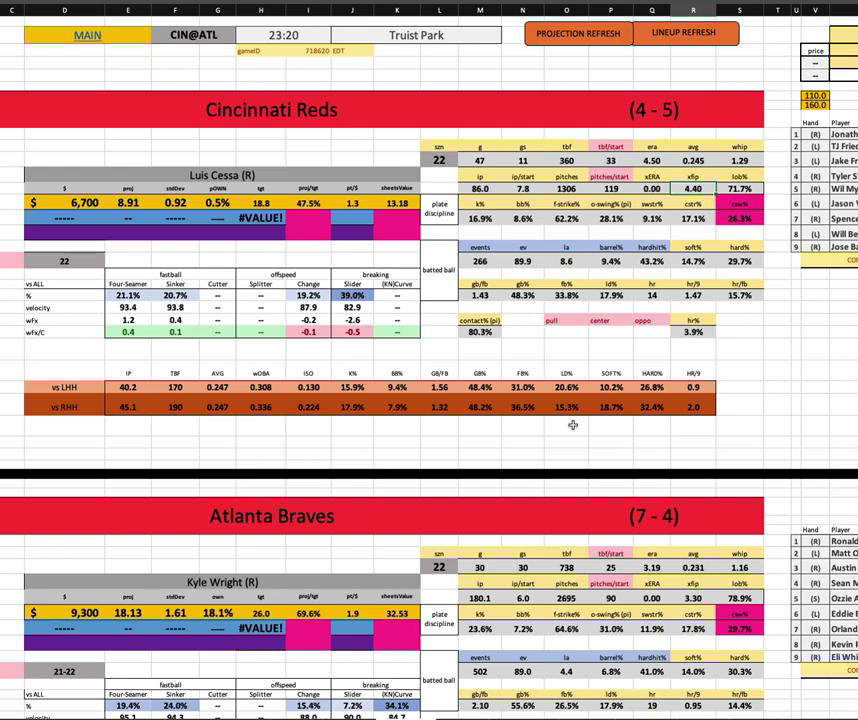
key("Right")
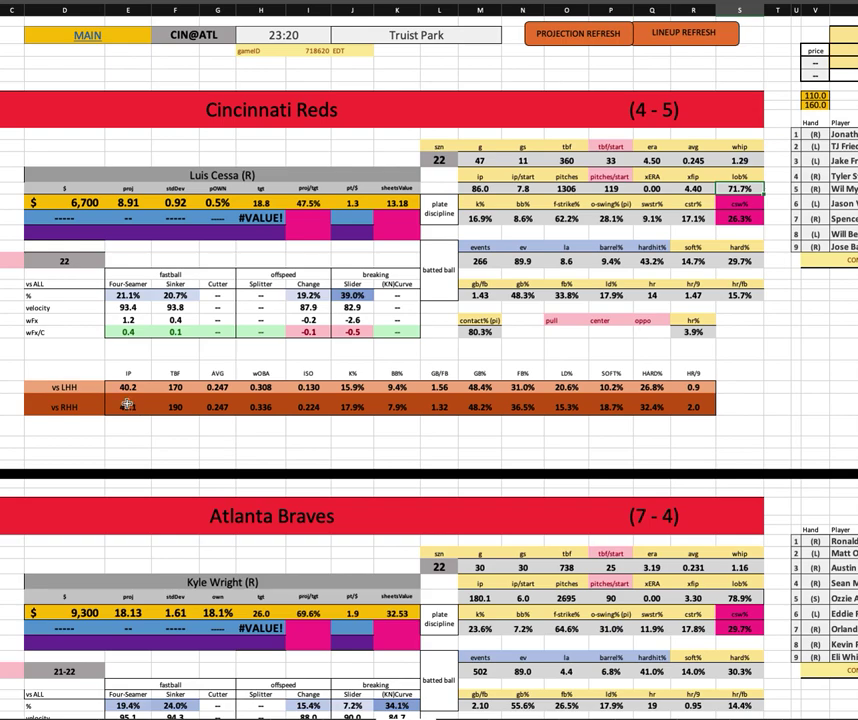
Highlight the Cincinnati starter's vs RHH split row and check its AVG, wOBA, ISO and K%
left_click_drag(127, 405, 717, 406)
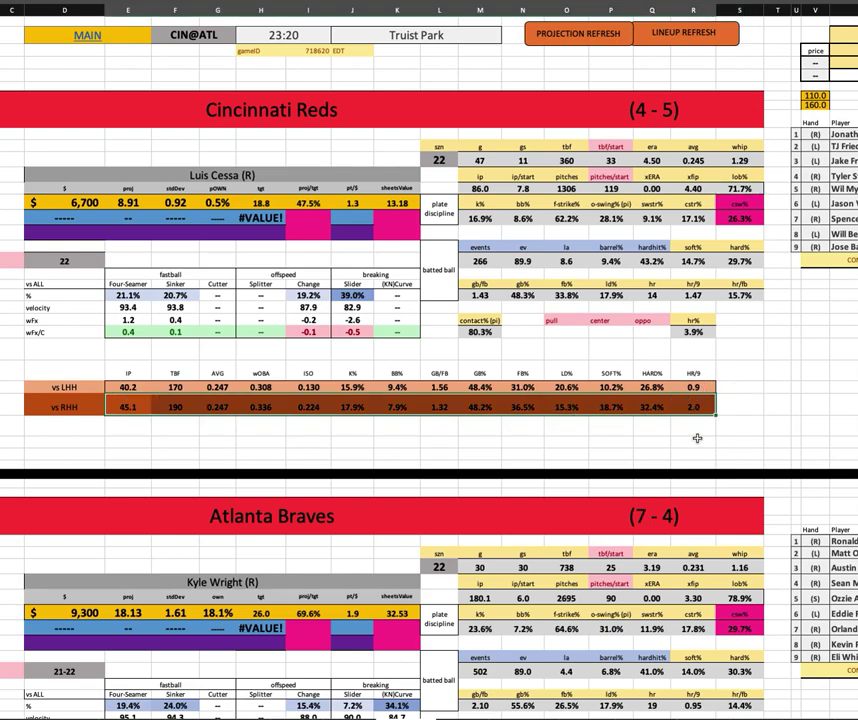
left_click(220, 406)
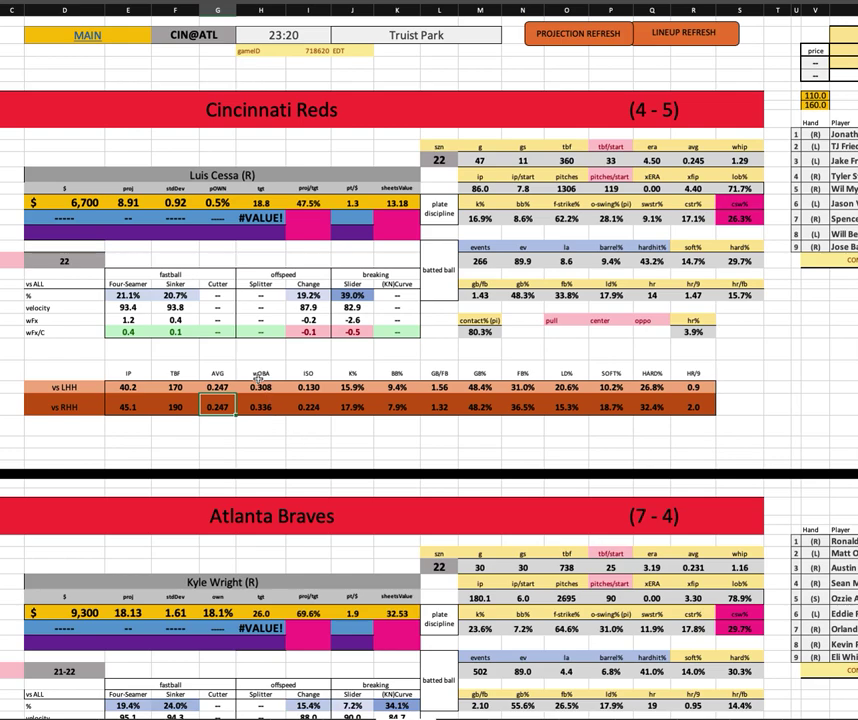
left_click(279, 406)
left_click(314, 409)
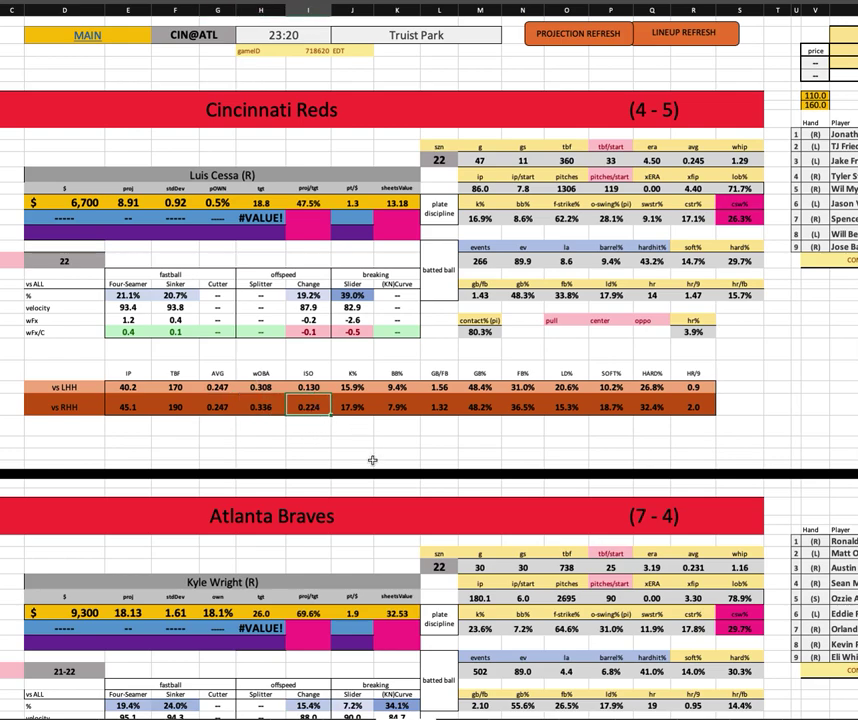
key("Right")
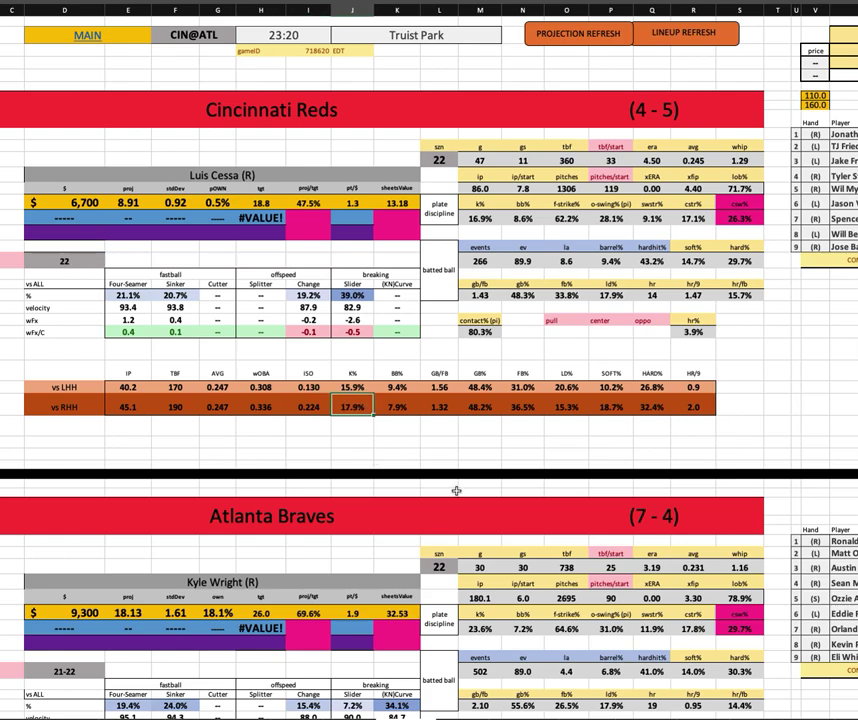
Check the Cincinnati starter's vs RHH splits from GB/FB through HR/9, along with his overall swstr% and csw%
left_click(439, 406)
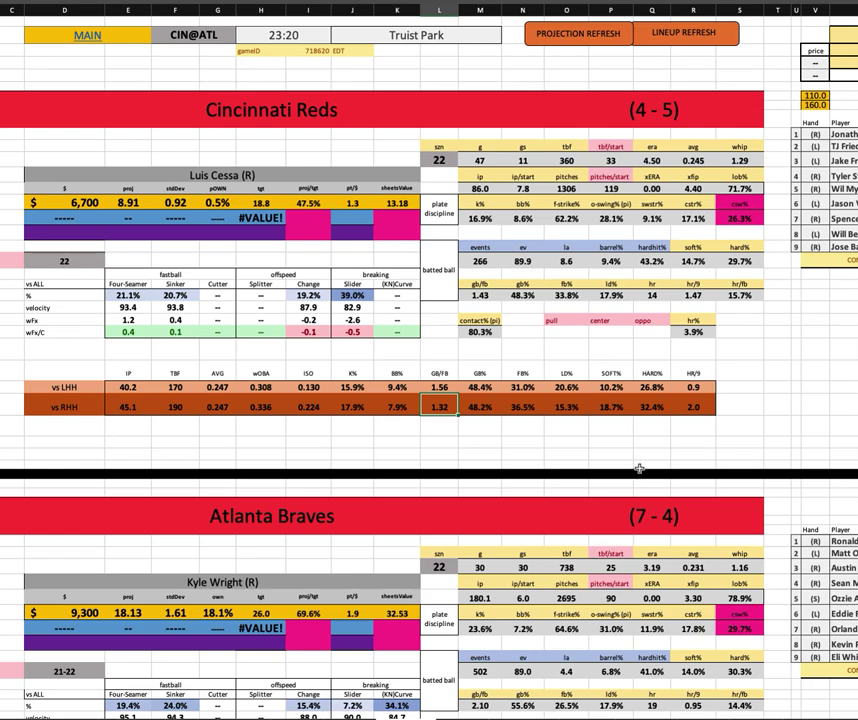
key("Right")
key("Right")
key("Right")
key("Right")
key("Right")
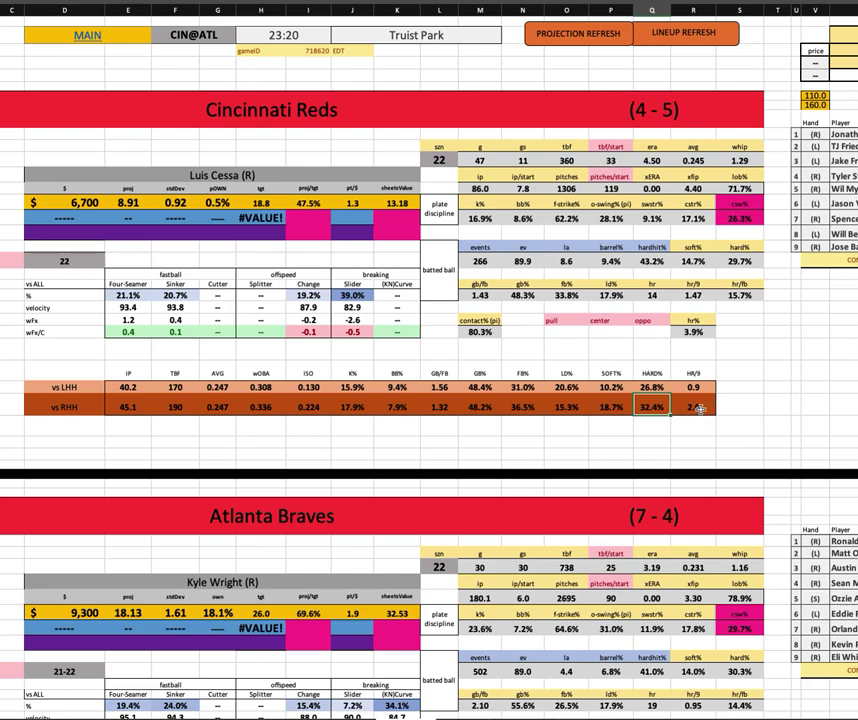
key("Right")
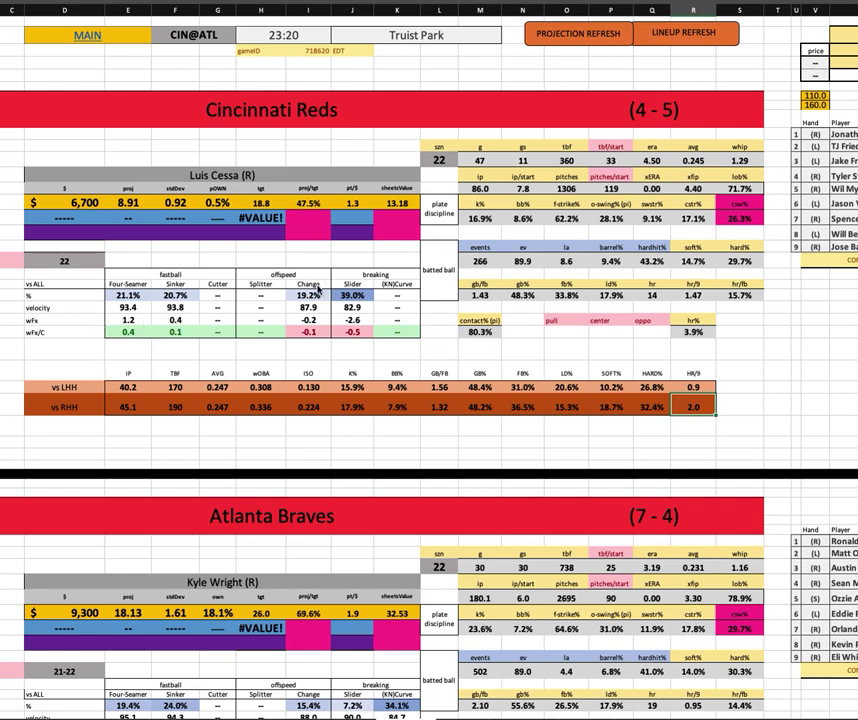
left_click(652, 218)
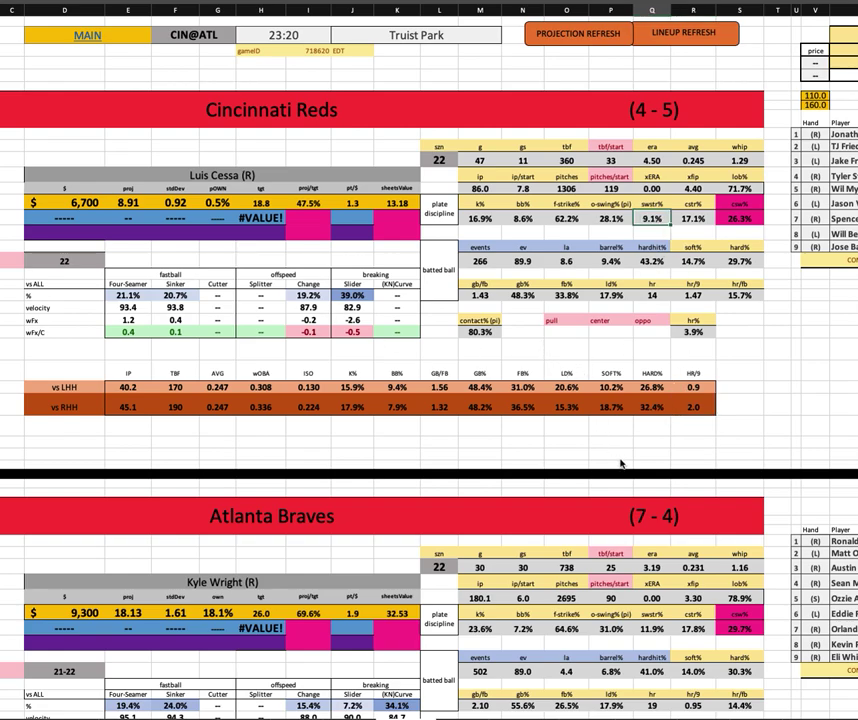
left_click(740, 218)
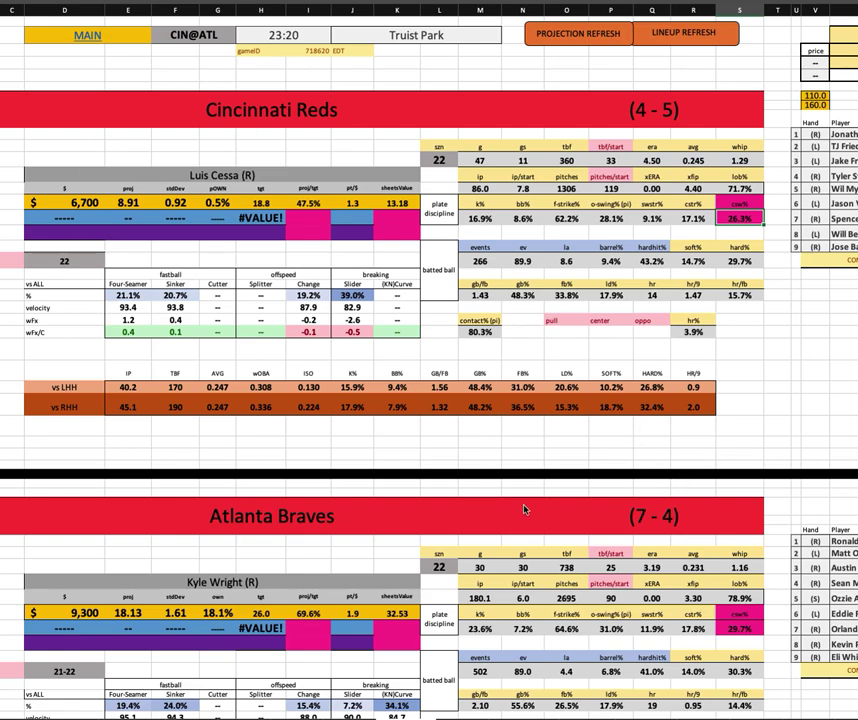
Review the Atlanta Braves' projected lineup with each hitter's handedness, position and salary
scroll(450, 475, "down", 2)
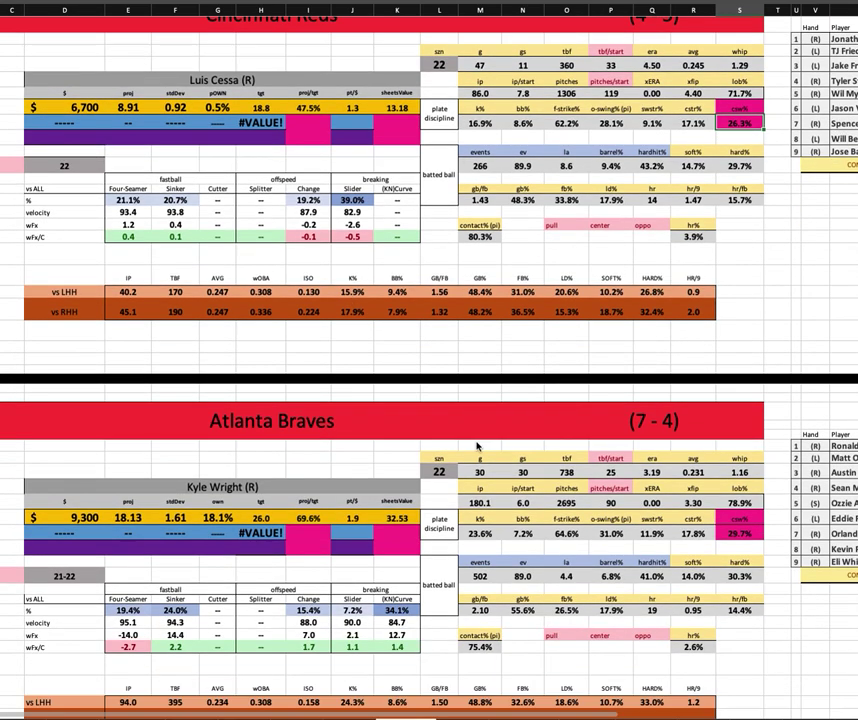
scroll(471, 519, "down", 2)
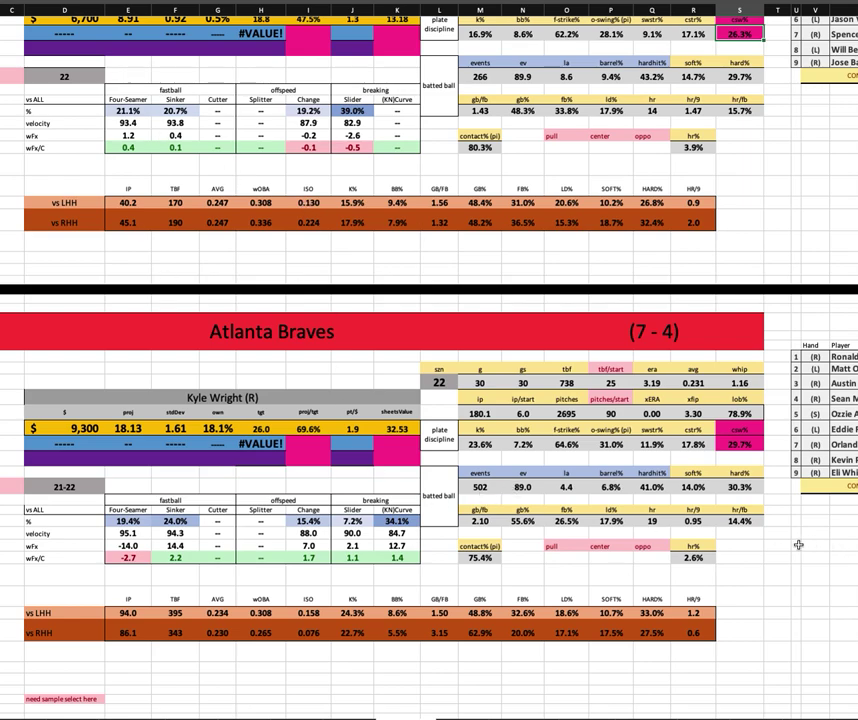
scroll(760, 540, "right", 5)
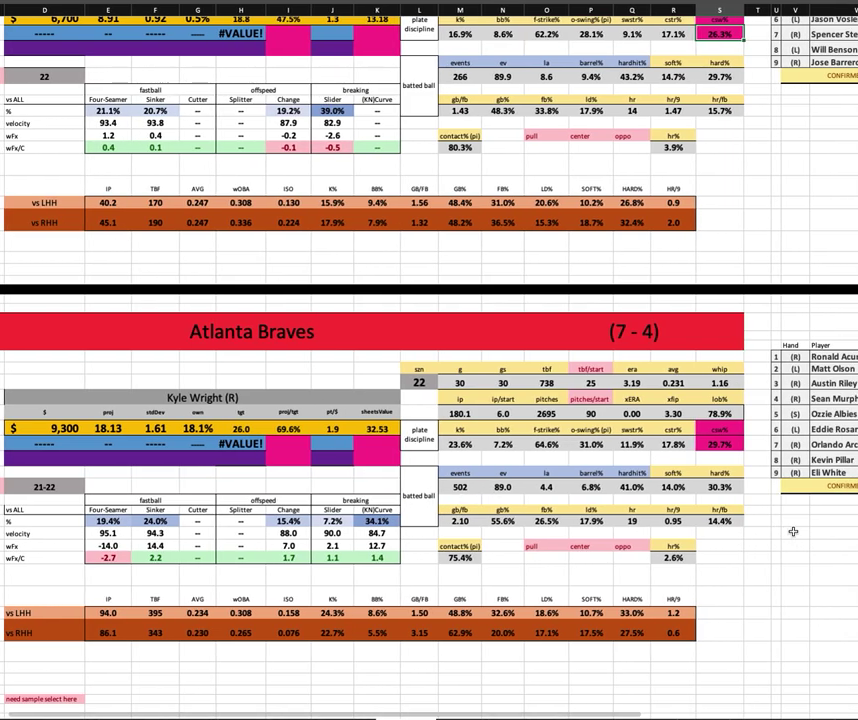
scroll(793, 531, "right", 4)
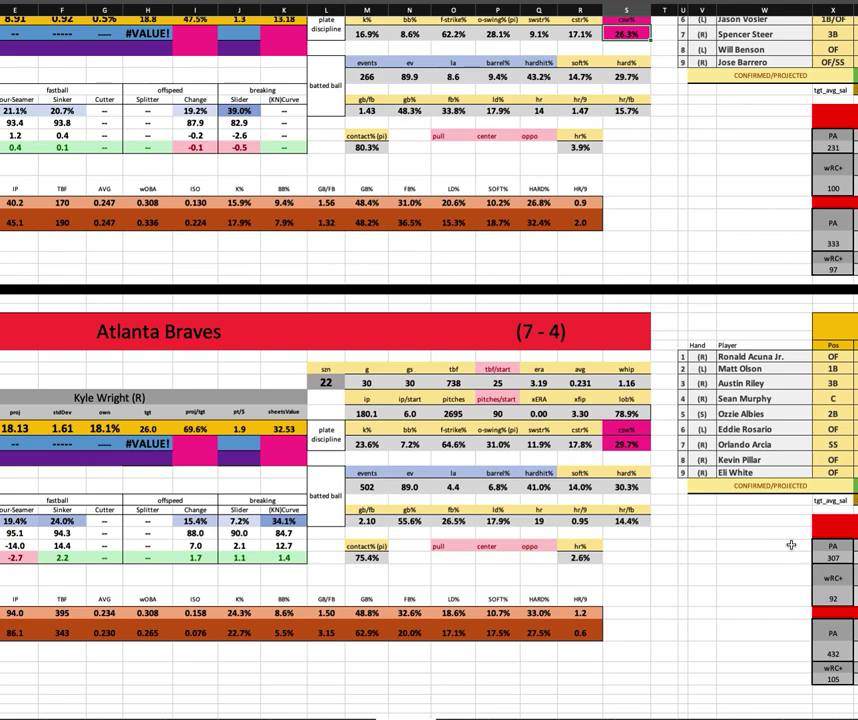
scroll(790, 545, "right", 2)
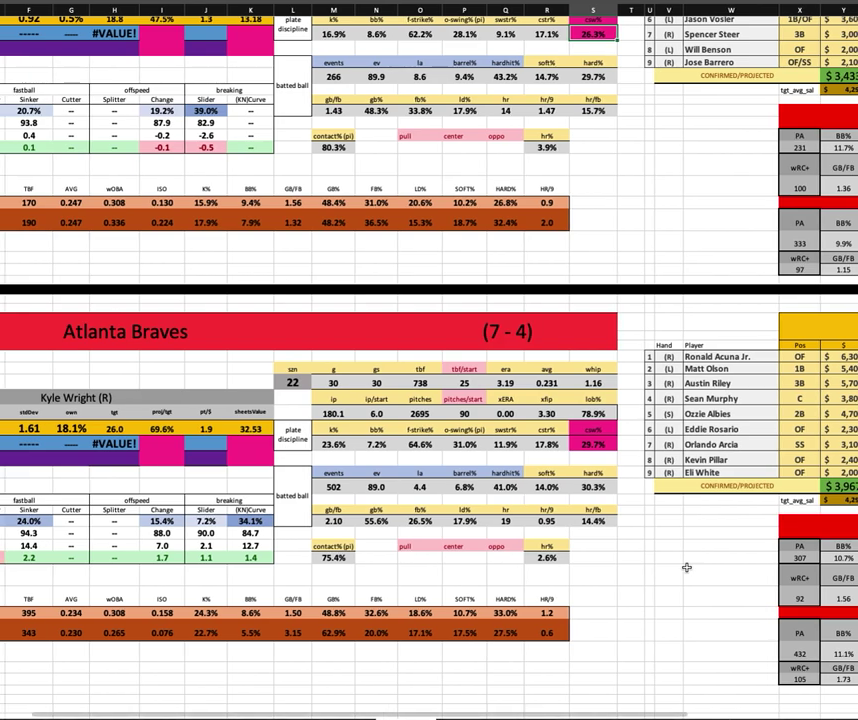
scroll(686, 530, "left", 5)
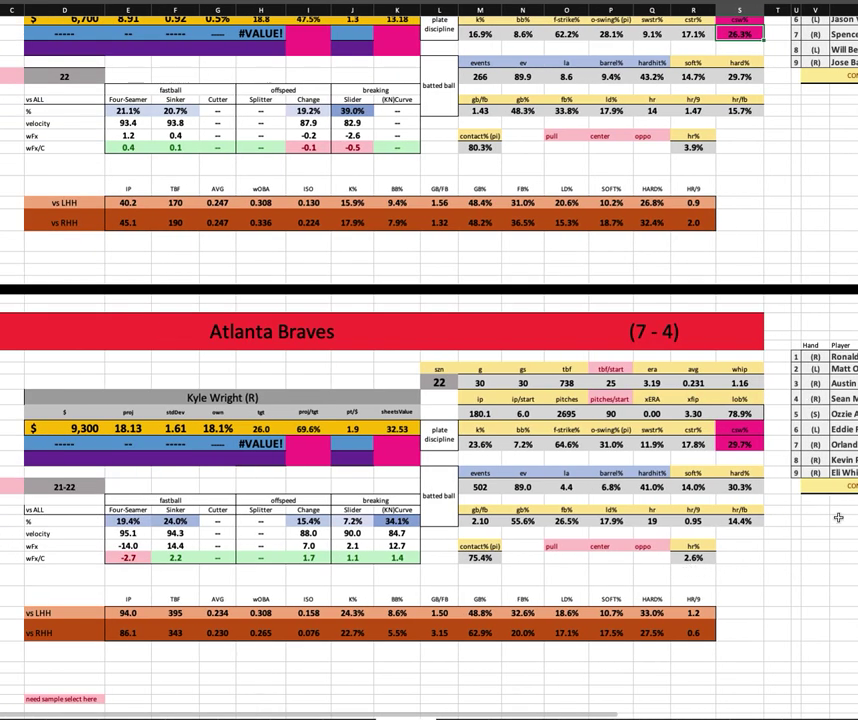
Check the Atlanta starter's four-seamer velocity and projected ownership
left_click(226, 396)
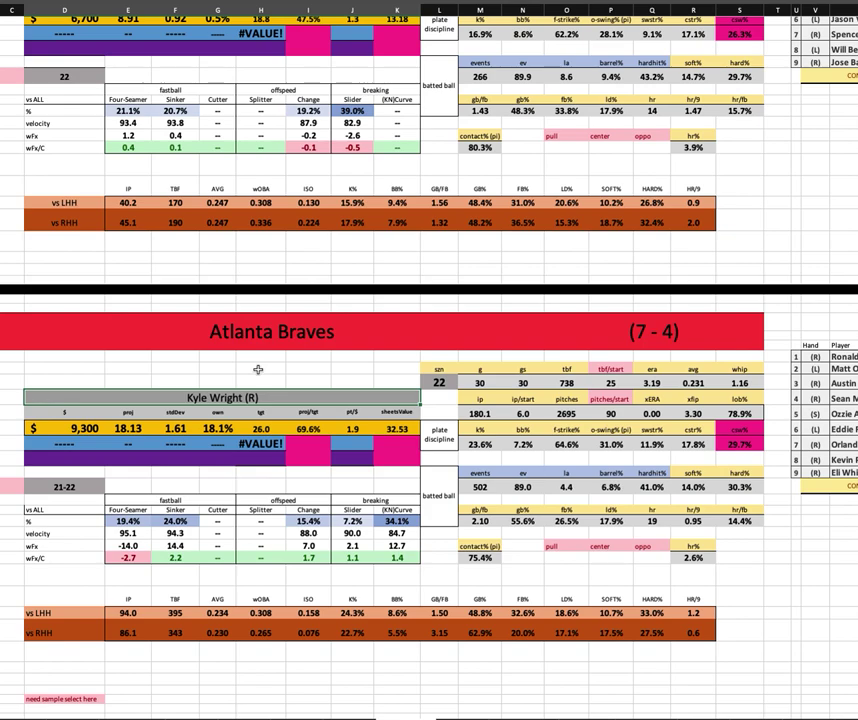
left_click(130, 533)
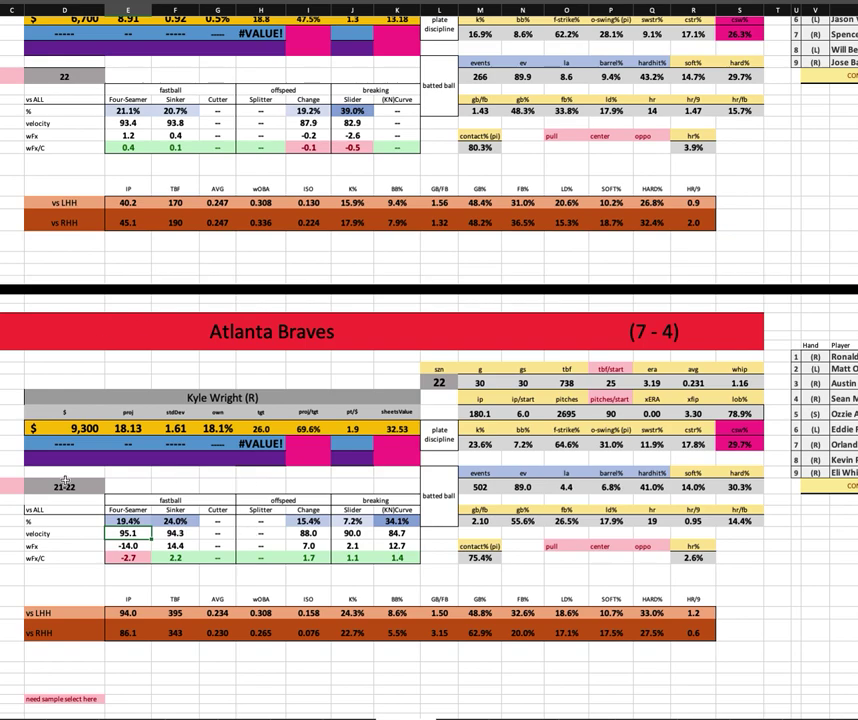
left_click(218, 429)
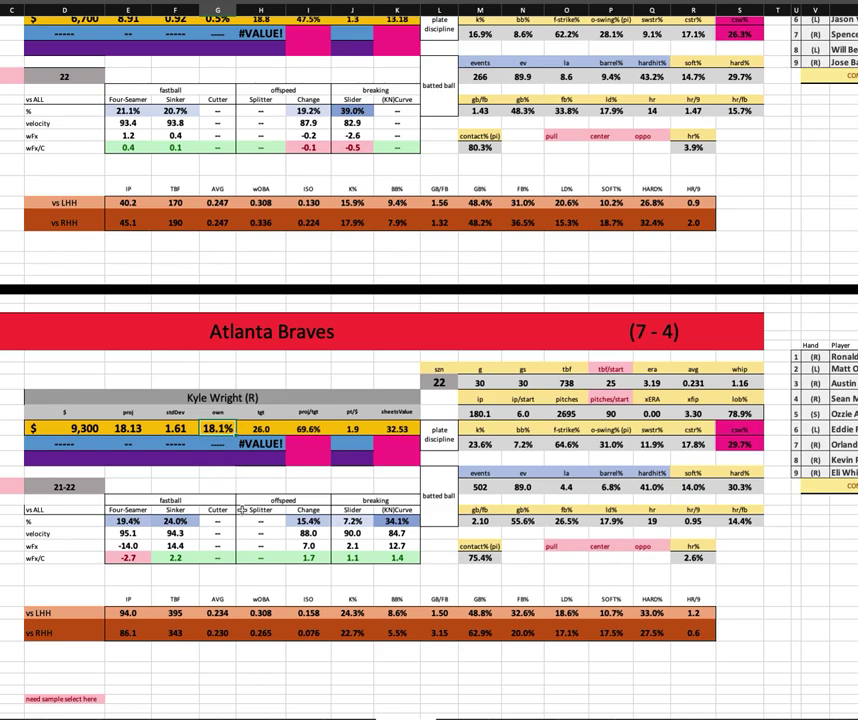
Review the Cincinnati Reds' projected lineup with each hitter's handedness, position and salary
scroll(240, 500, "up", 1)
scroll(244, 500, "up", 2)
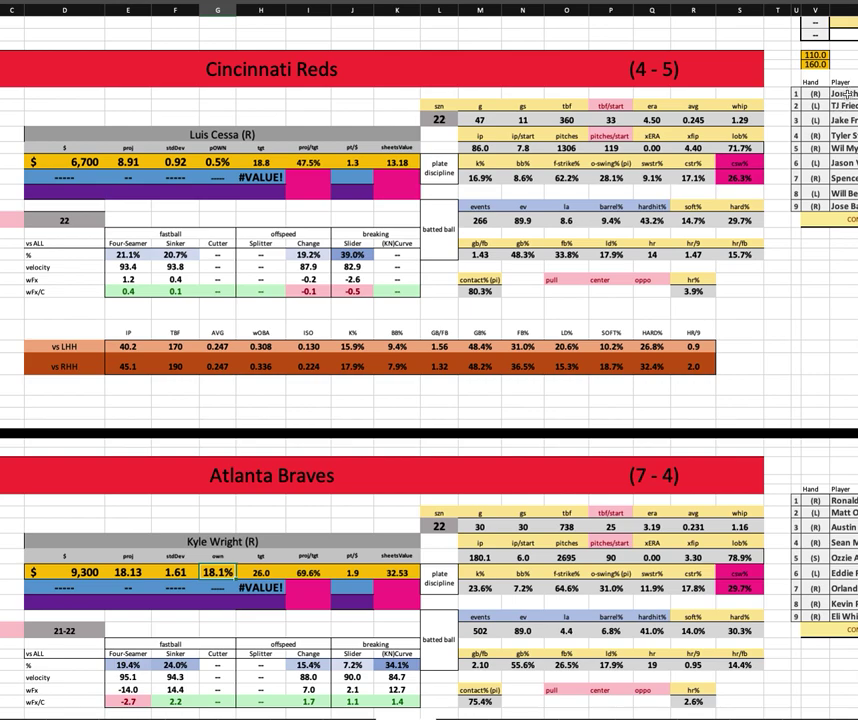
scroll(848, 93, "right", 3)
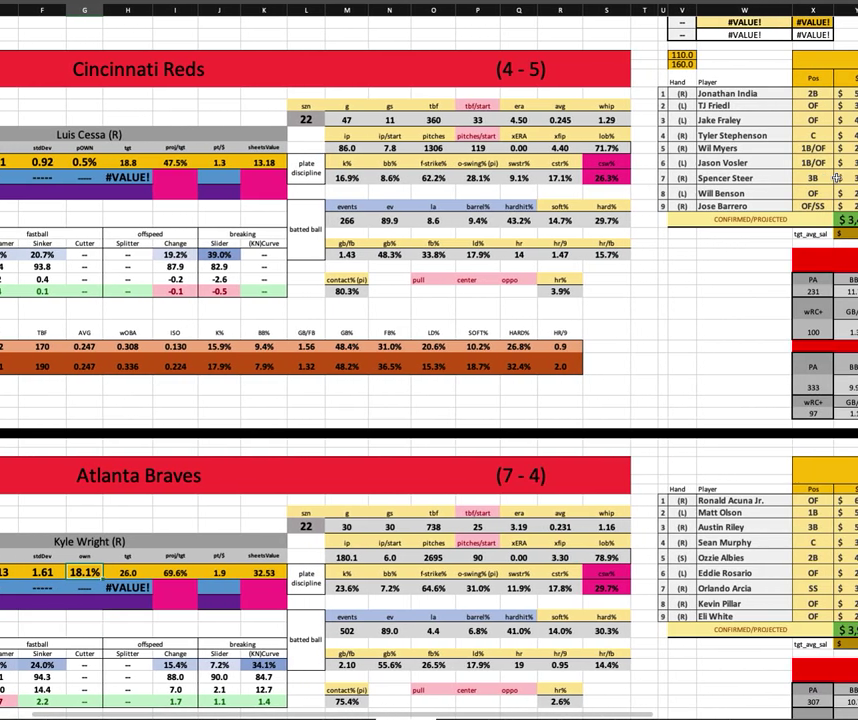
scroll(836, 178, "right", 2)
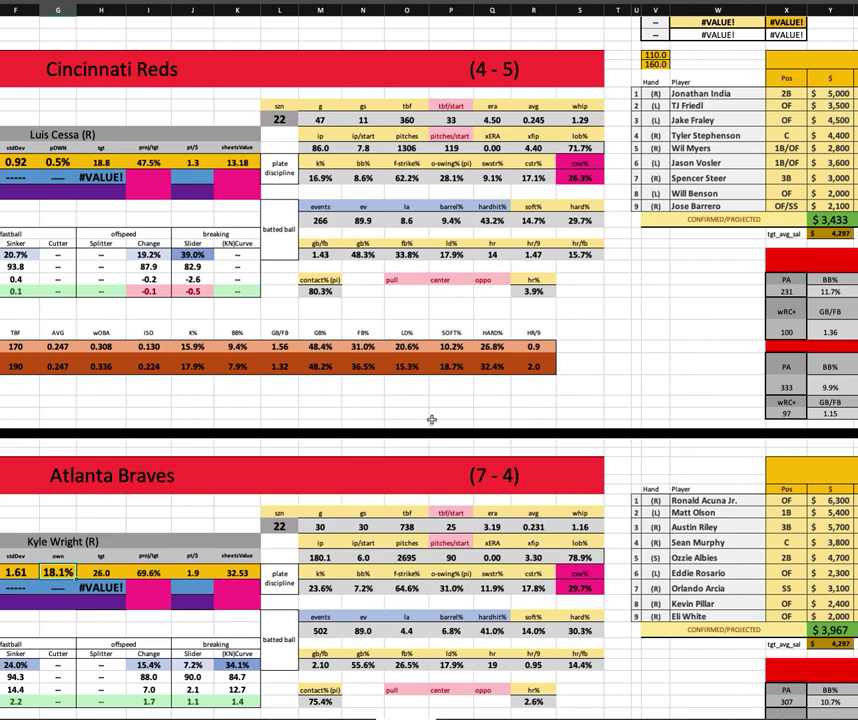
Highlight the Atlanta starter's vs RHH split row and recheck his four-seamer velocity
scroll(432, 420, "down", 4)
scroll(432, 424, "left", 4)
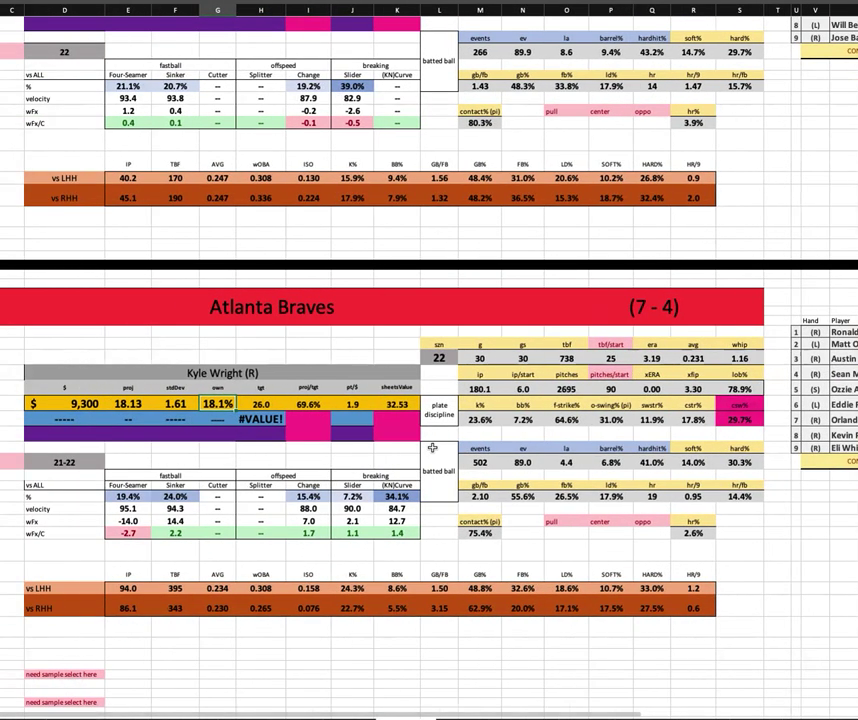
left_click_drag(585, 606, 695, 607)
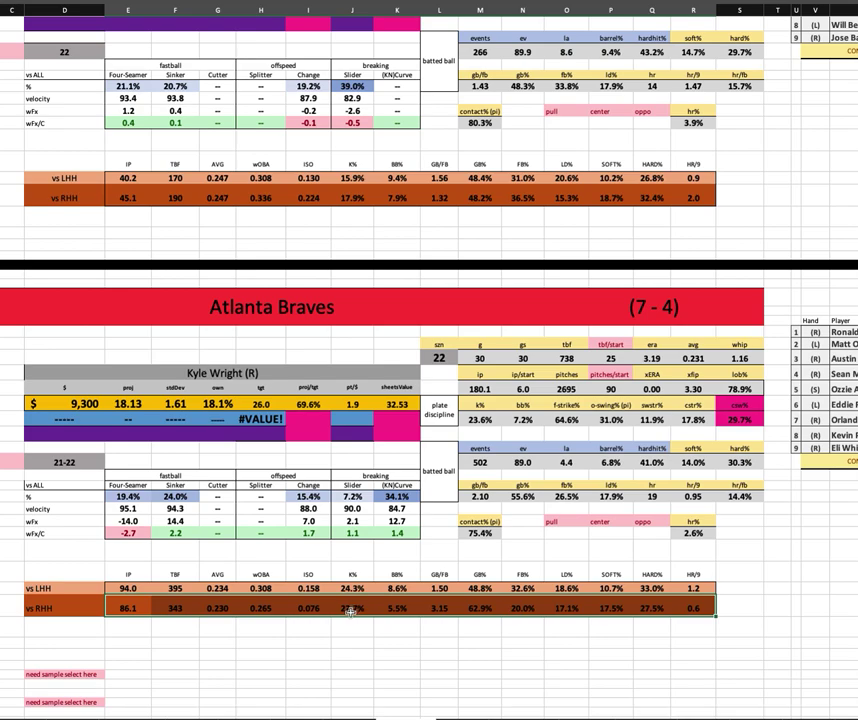
left_click(139, 510)
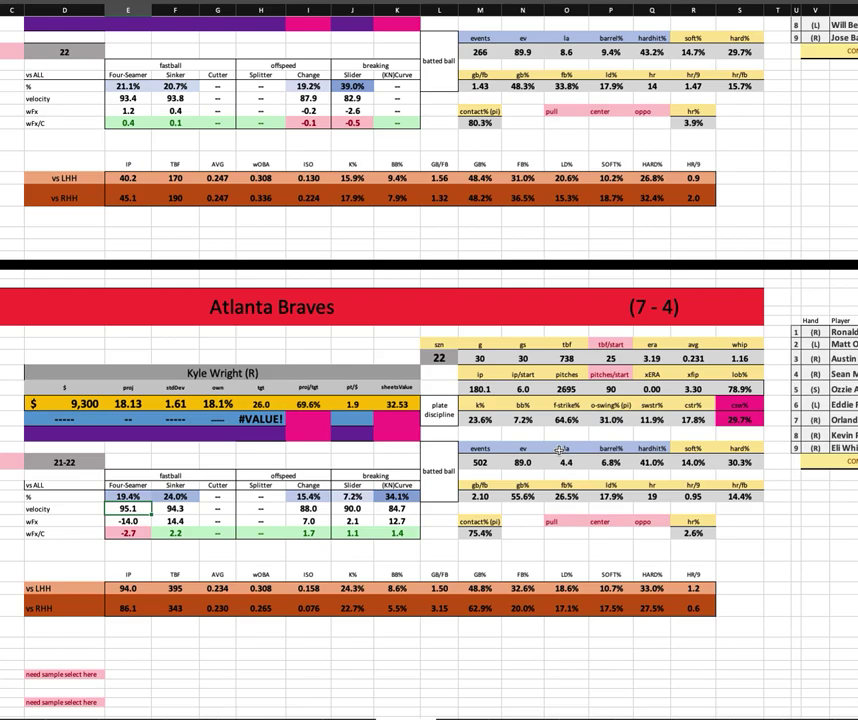
Look over both starters' projection rows for CIN@ATL and check the Atlanta starter's salary
scroll(556, 446, "up", 5)
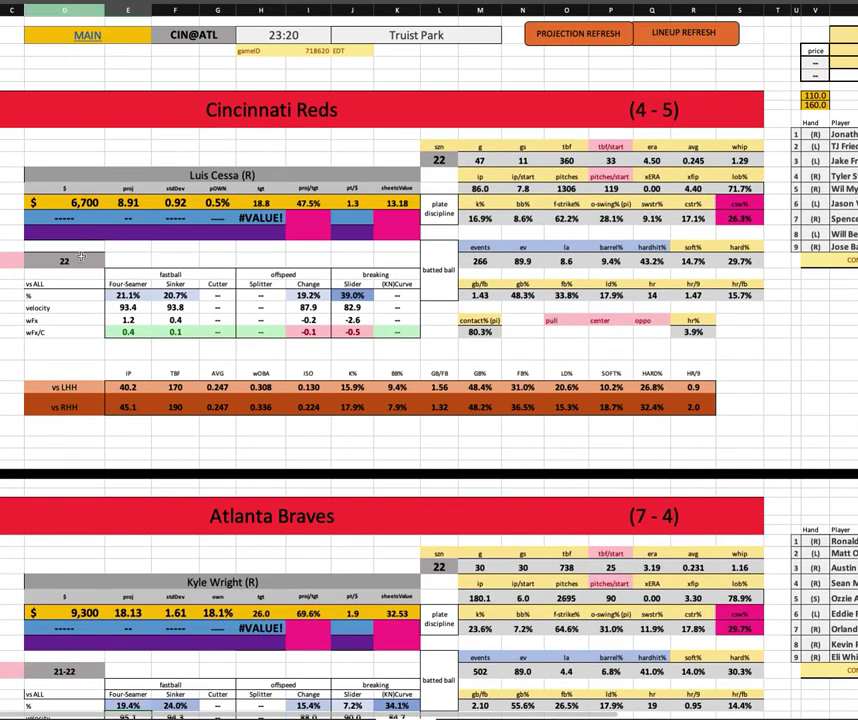
scroll(437, 480, "down", 4)
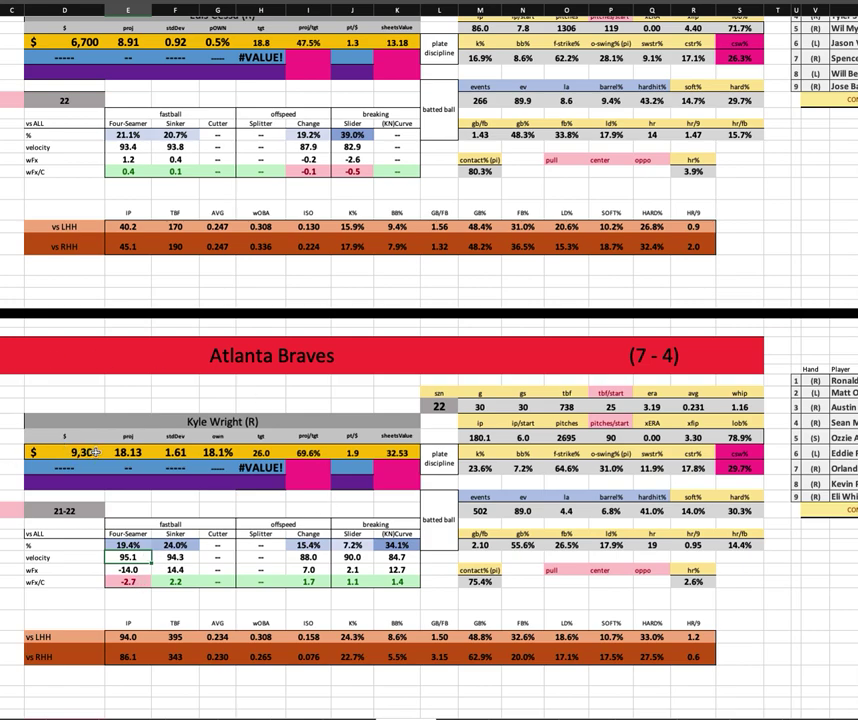
left_click(85, 484)
left_click(93, 452)
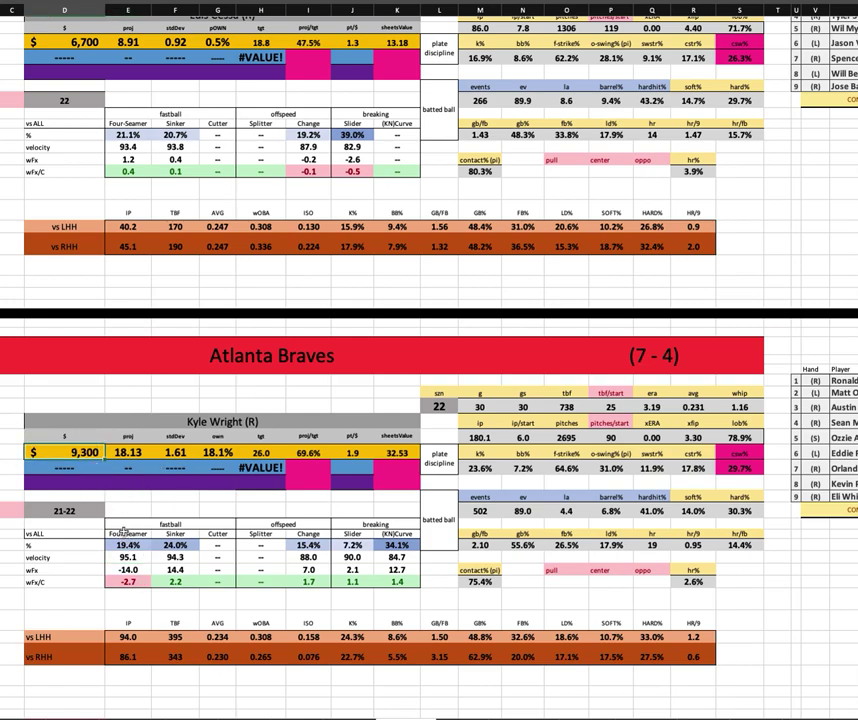
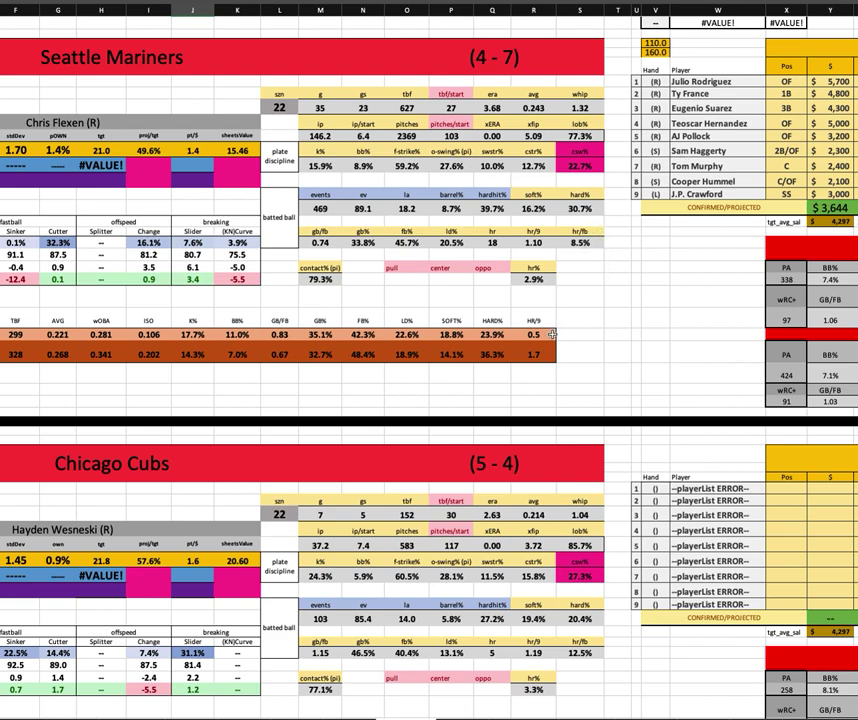
Review the Seattle Mariners' projected lineup and check the Chicago Cubs starter's salary for SEA@CHC
scroll(530, 379, "down", 3)
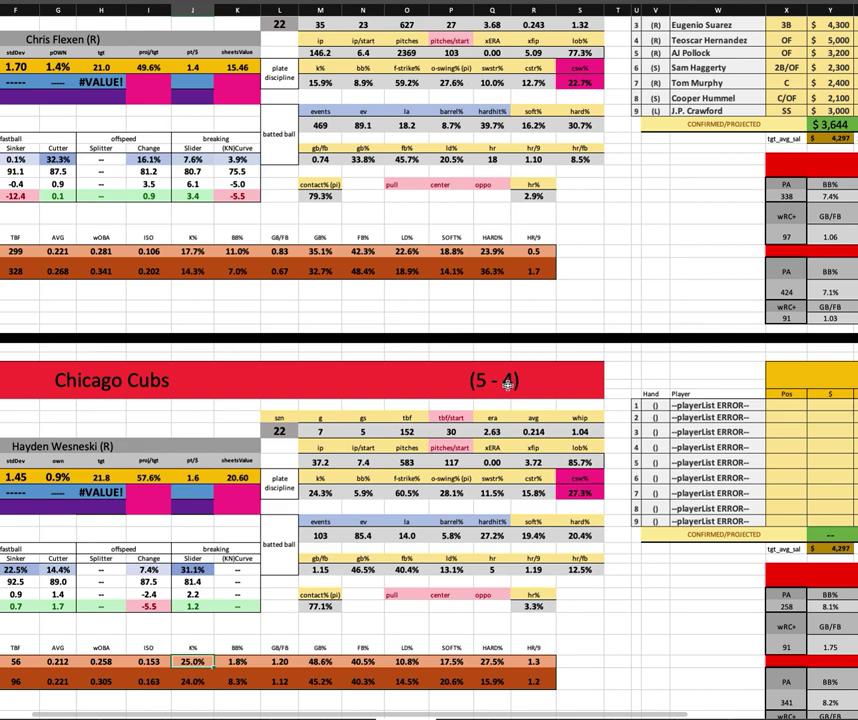
scroll(734, 307, "up", 5)
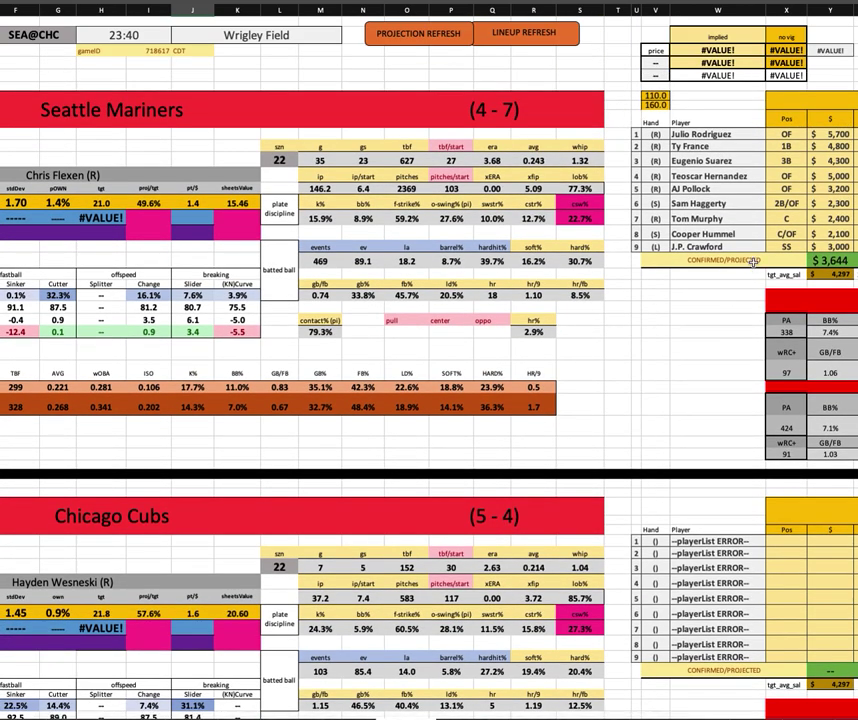
left_click(786, 203)
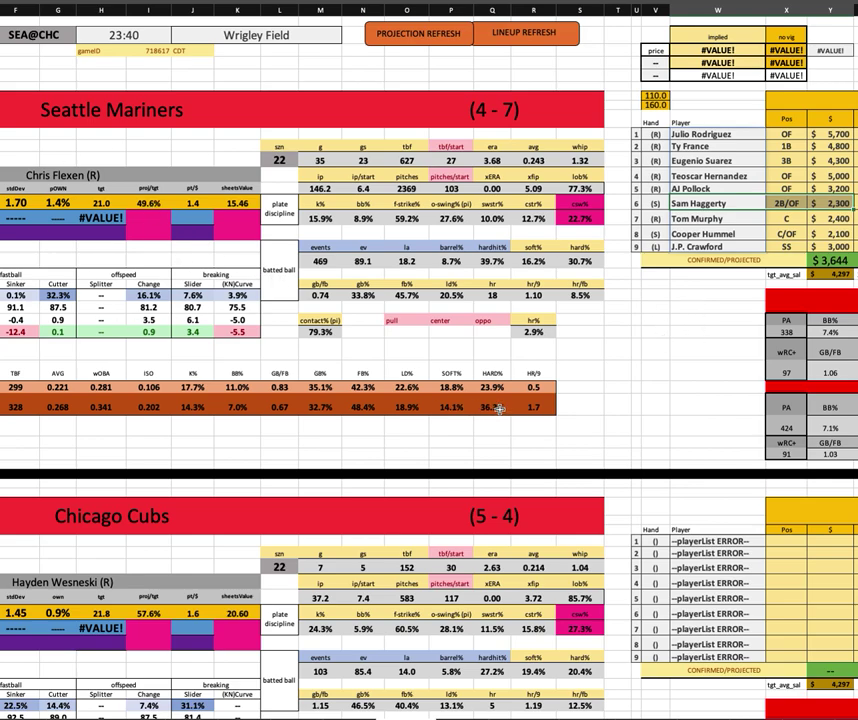
scroll(500, 400, "left", 3)
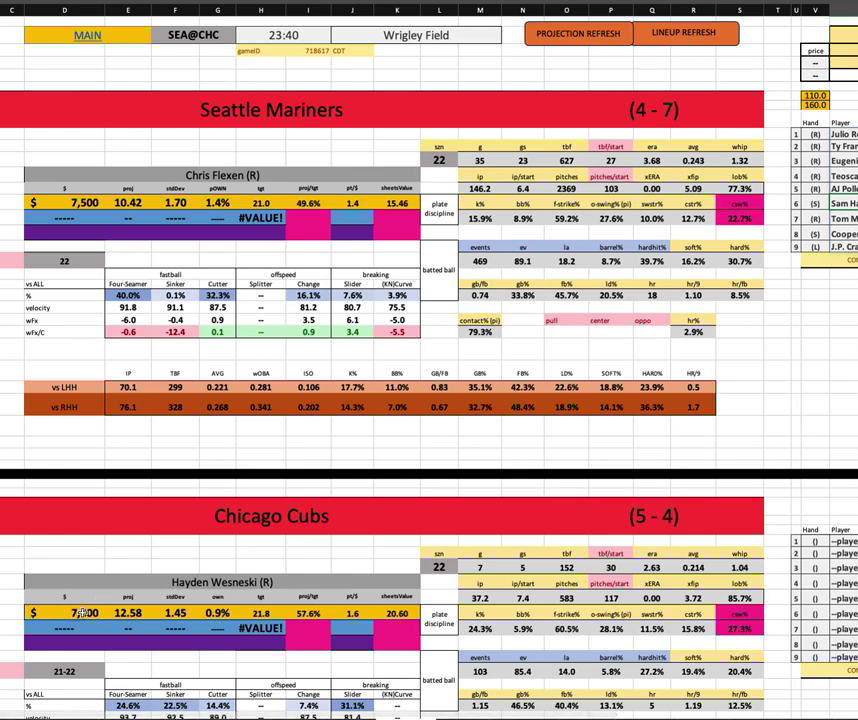
left_click(70, 612)
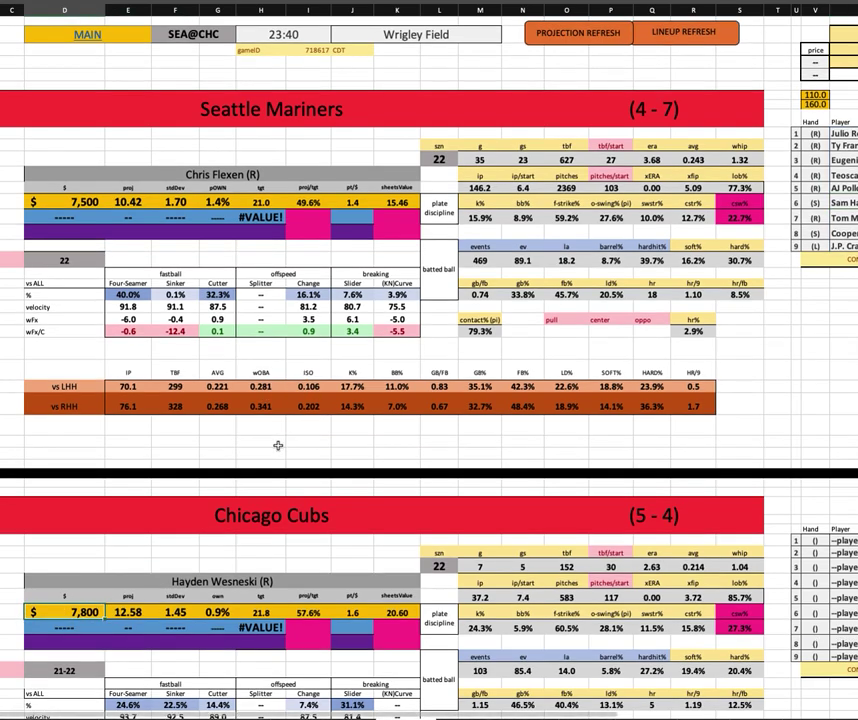
scroll(185, 300, "down", 3)
scroll(184, 290, "up", 3)
Switch the matchup sheet to the CWS@MIN game
left_click(227, 35)
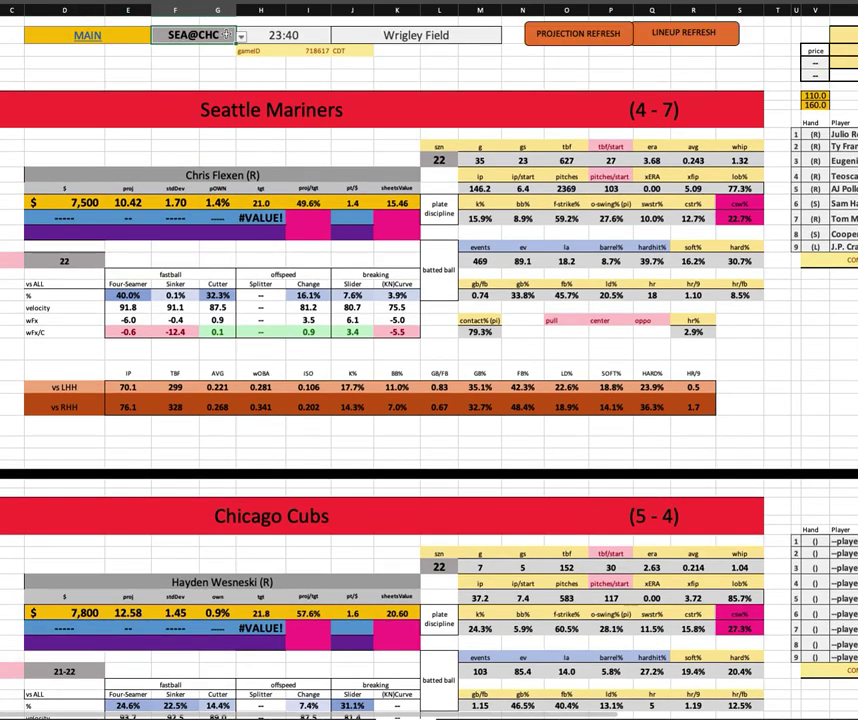
left_click(240, 38)
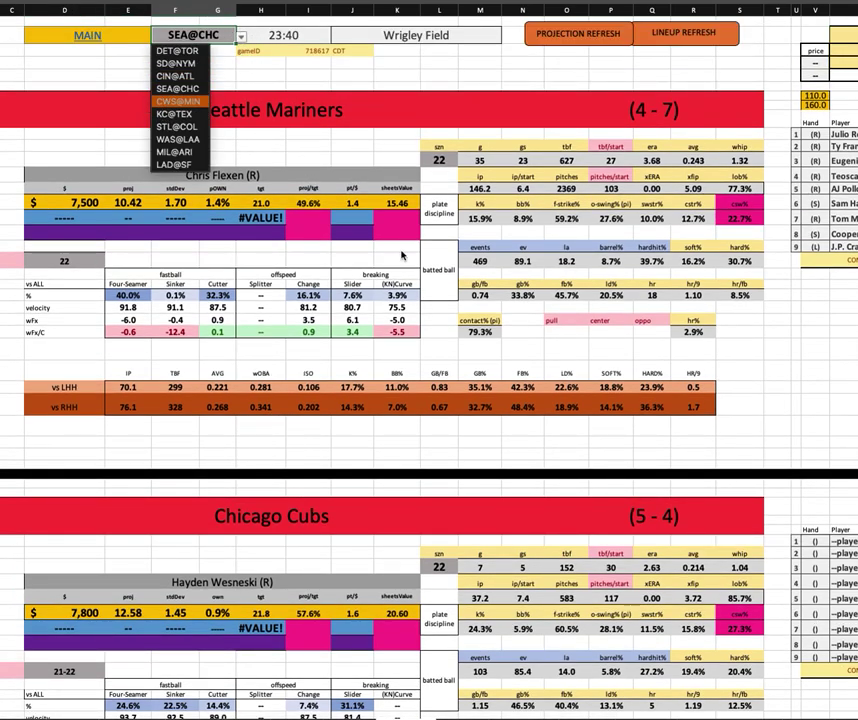
key("Return")
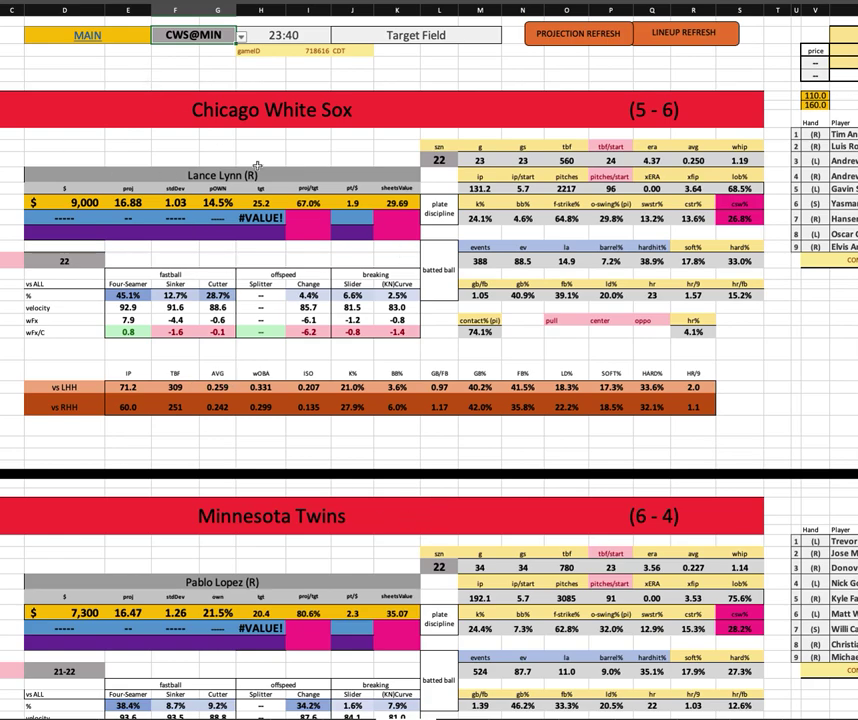
Check the White Sox starter's salary and compare both starters' pitch mix and handedness splits for CWS@MIN
left_click(85, 202)
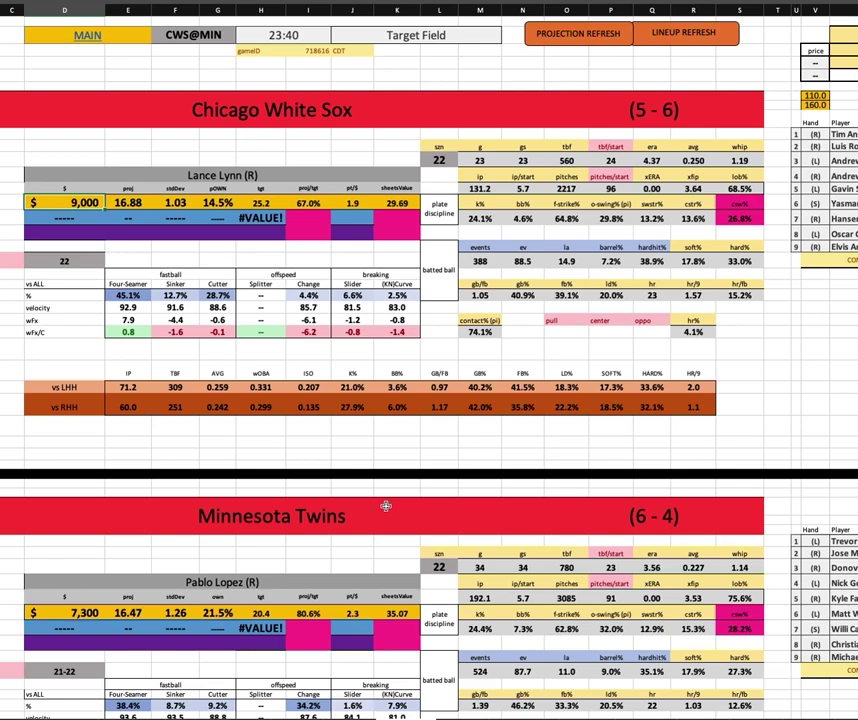
scroll(383, 500, "down", 3)
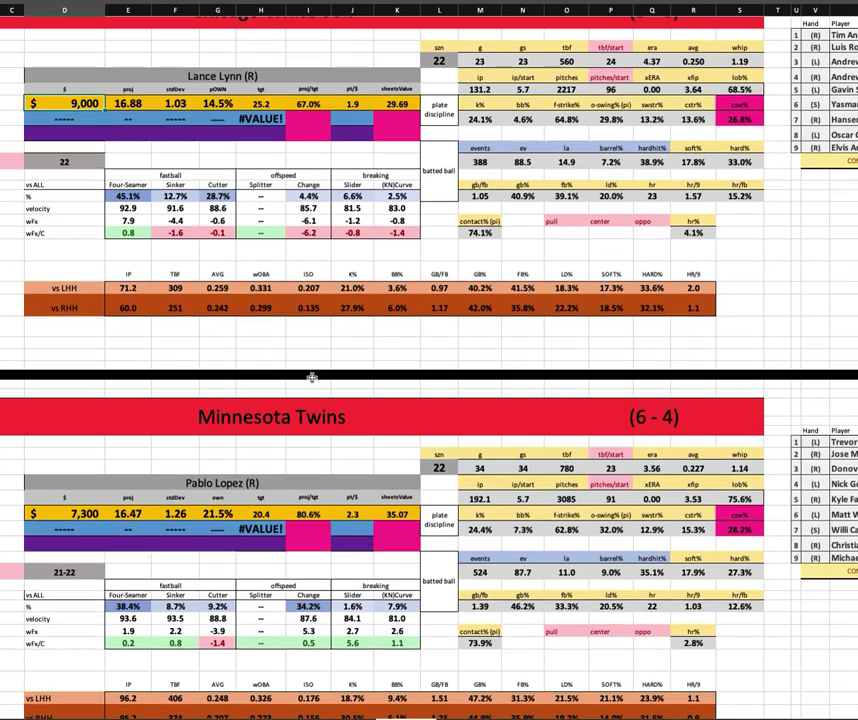
scroll(210, 242, "up", 3)
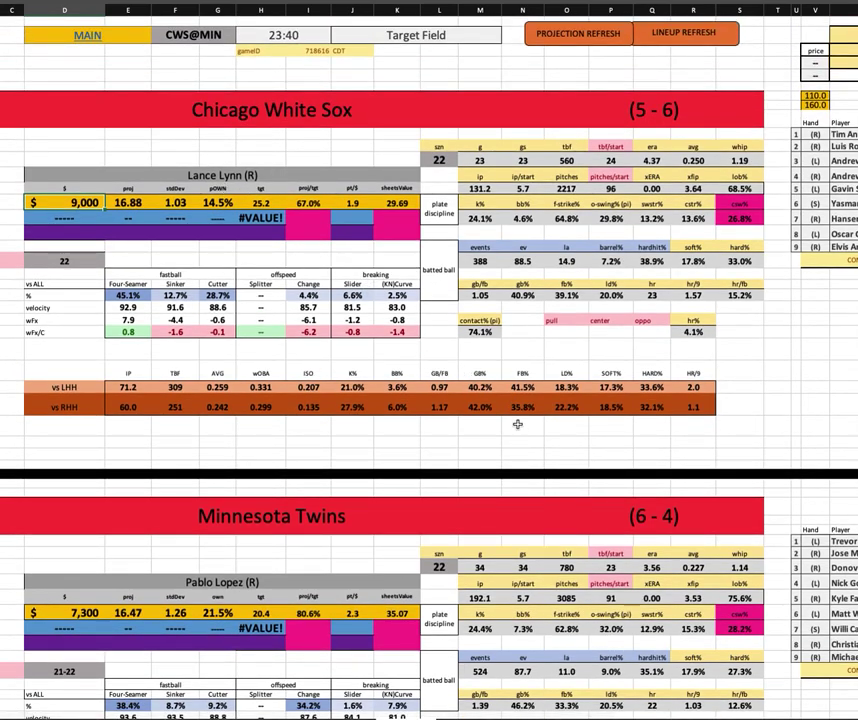
scroll(517, 440, "down", 3)
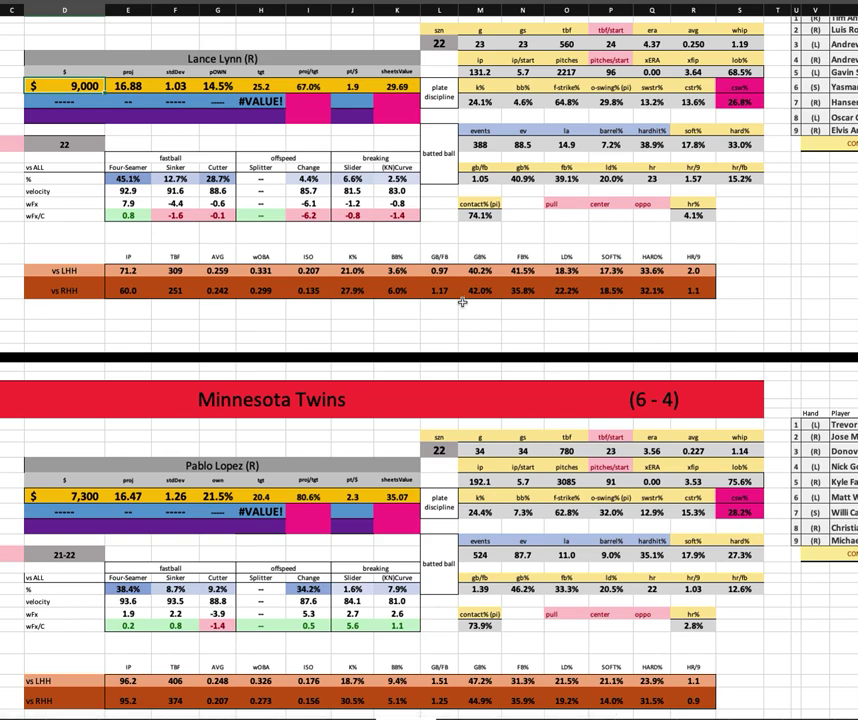
scroll(462, 302, "down", 1)
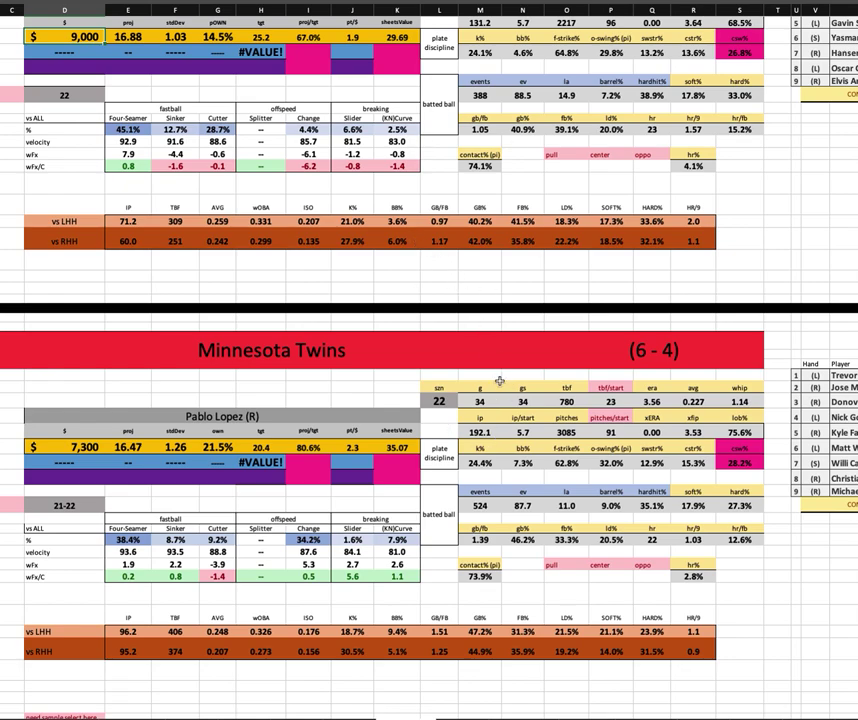
scroll(480, 440, "up", 3)
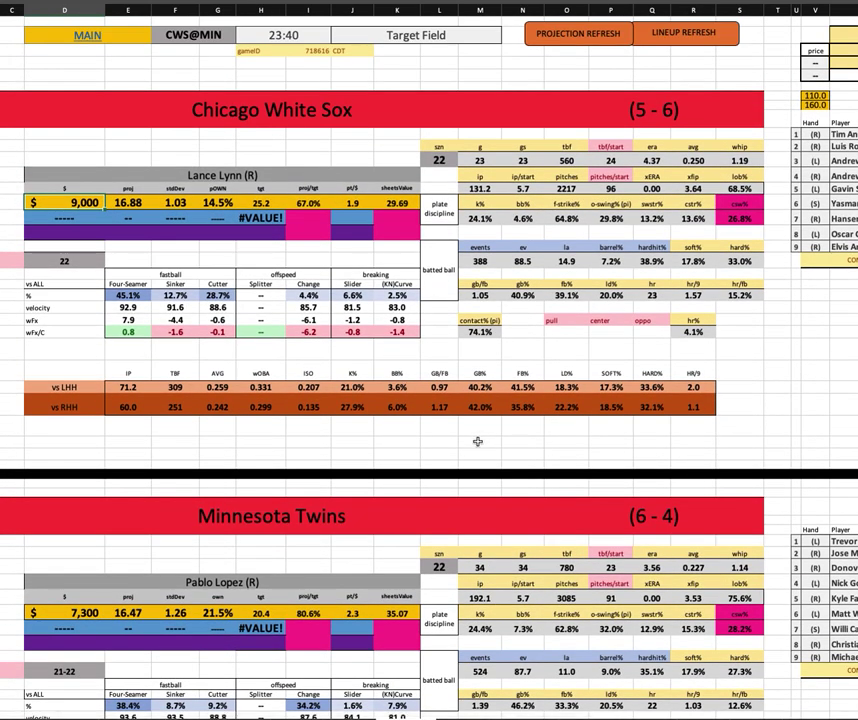
Check the White Sox starter's projection, projected ownership and pitches per start
left_click(145, 205)
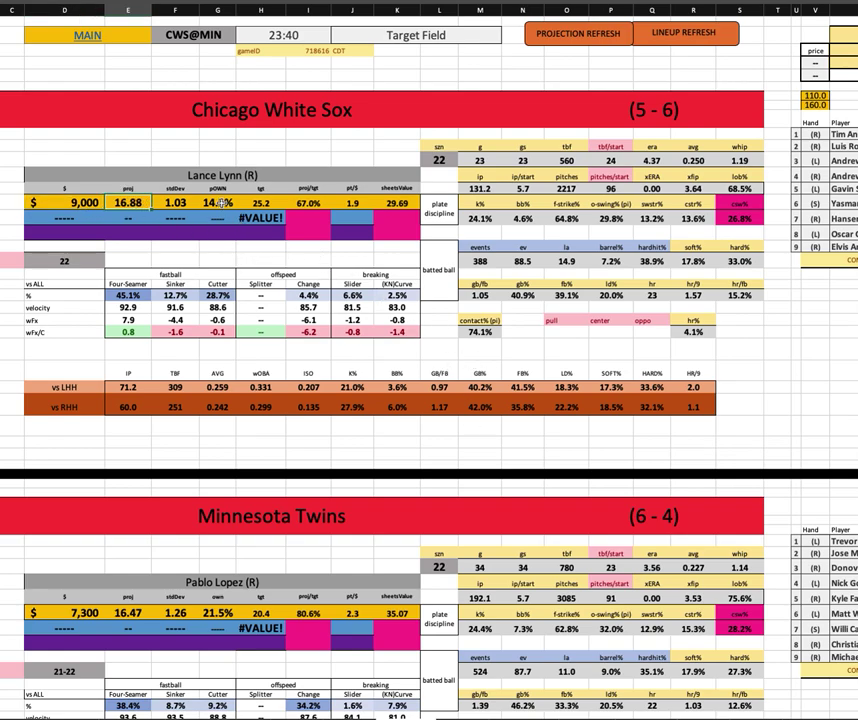
key("Right")
key("Right")
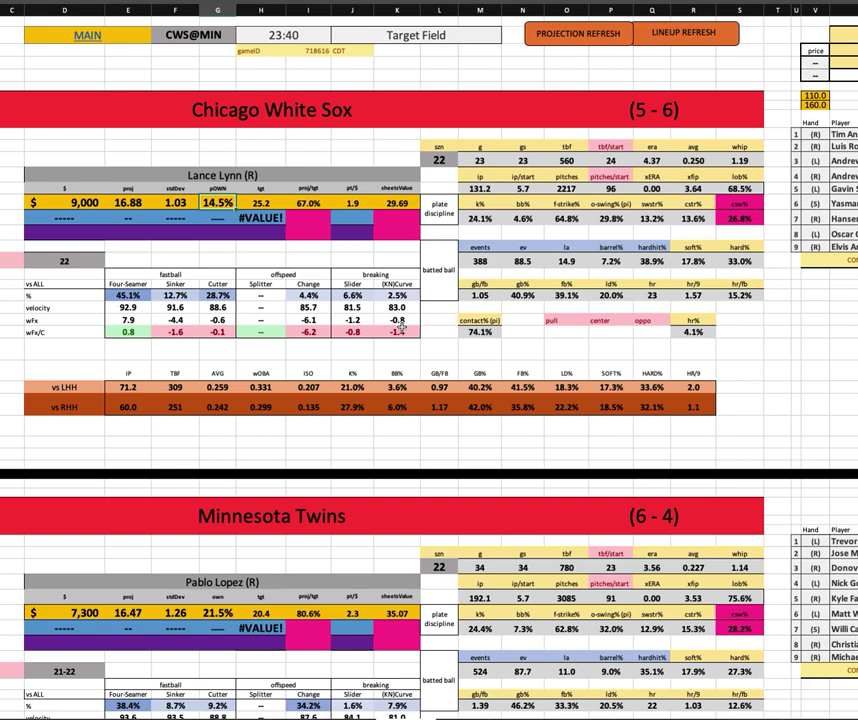
left_click(610, 188)
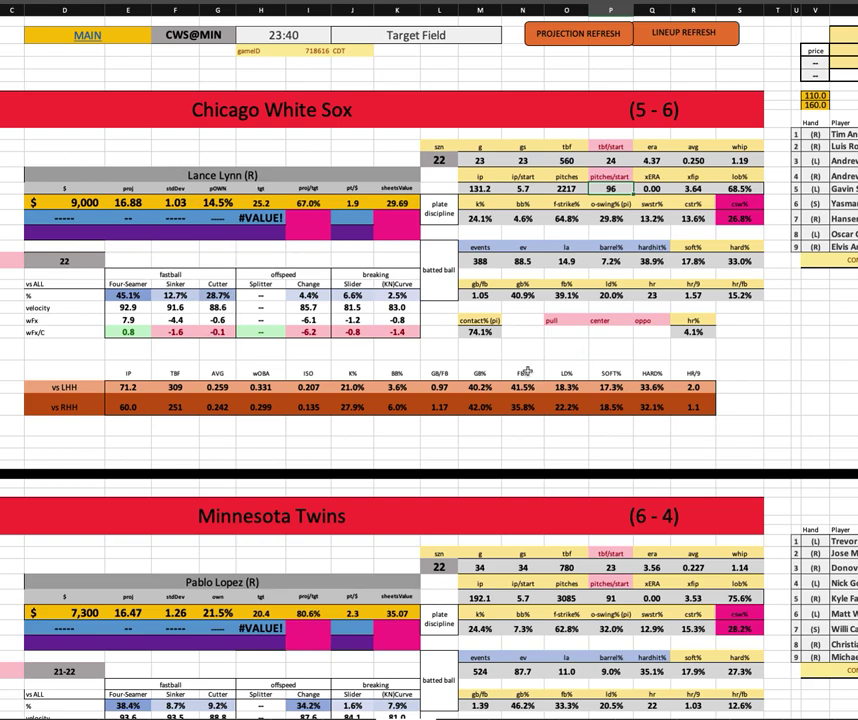
Review the Minnesota Twins' projected lineup in the matchup sheet, including the cleanup hitter
scroll(520, 375, "down", 3)
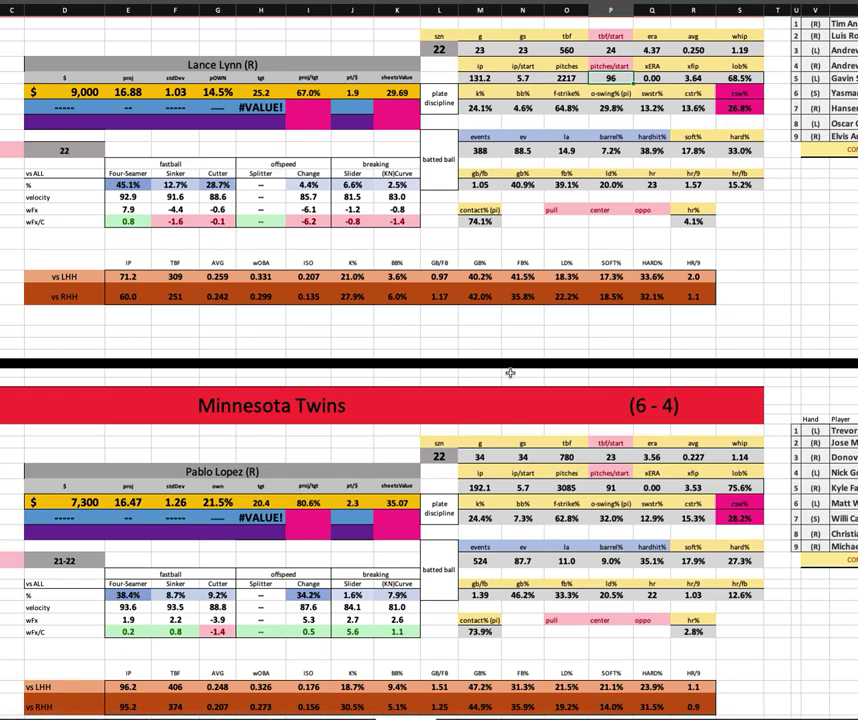
scroll(510, 373, "right", 3)
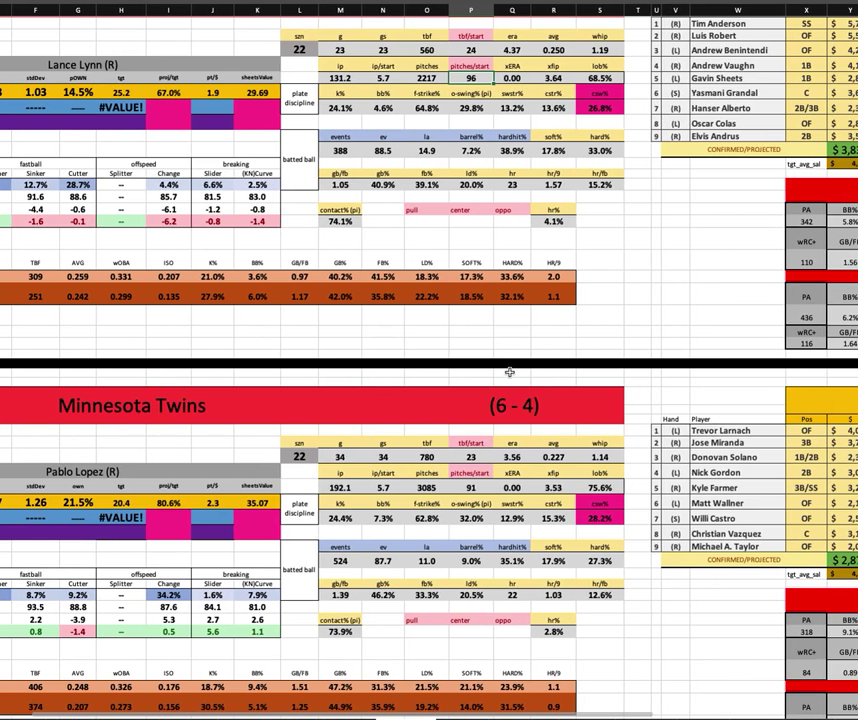
scroll(510, 372, "right", 1)
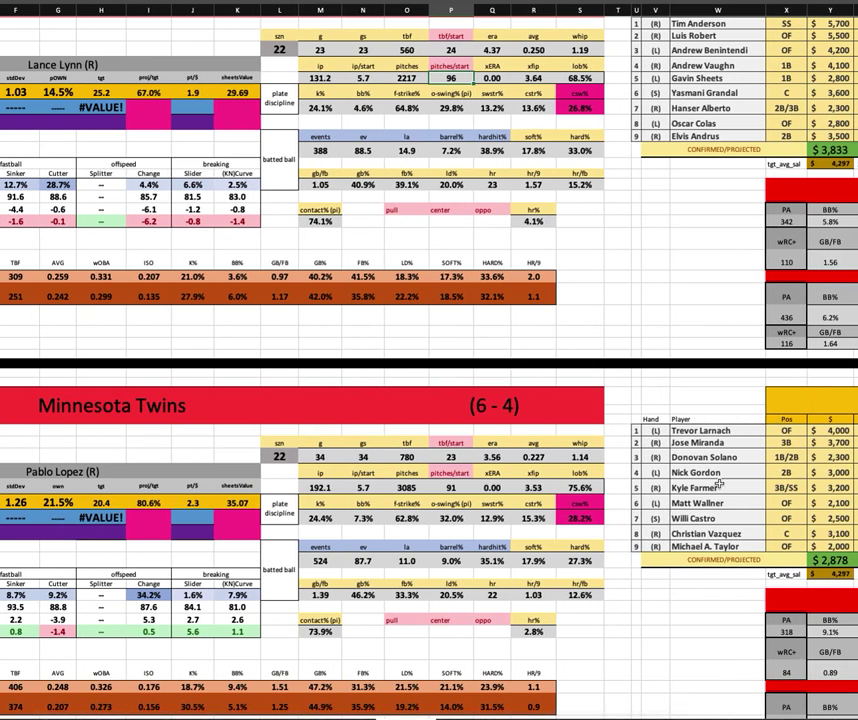
left_click(692, 473)
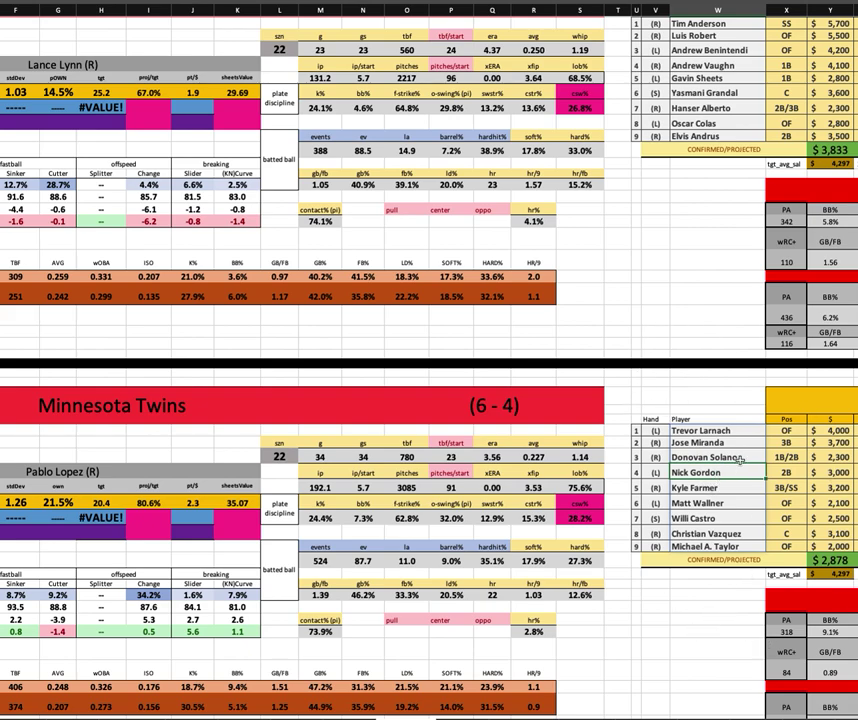
Switch to the FantasyLabs lineups page and check the Twins' projected lineup, highlighting the top two hitters
key("super+Tab")
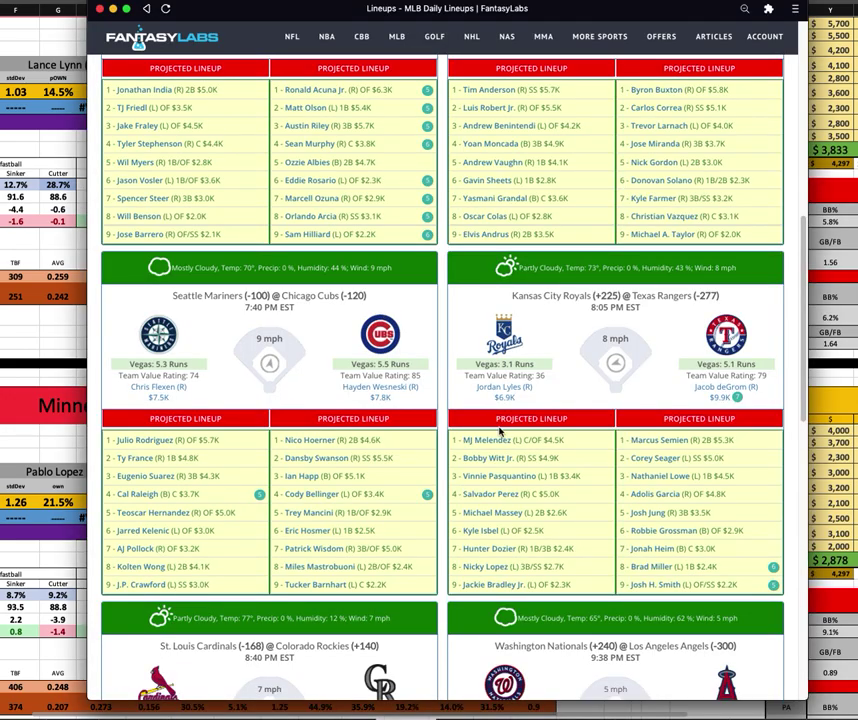
scroll(490, 425, "up", 3)
scroll(490, 425, "up", 2)
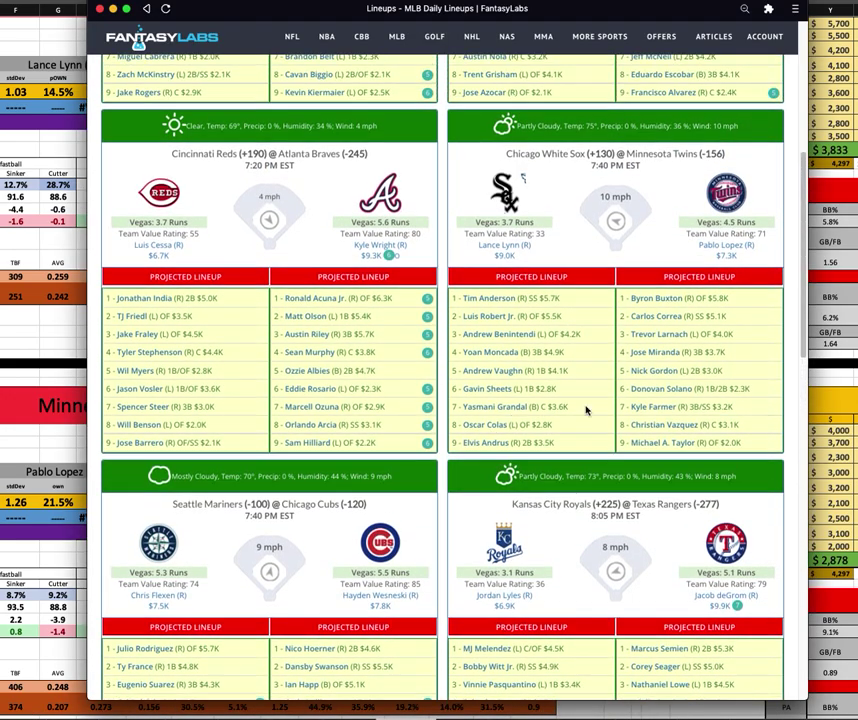
mouse_move(629, 295)
left_mouse_down()
mouse_move(735, 327)
mouse_move(705, 316)
mouse_move(628, 315)
left_mouse_up()
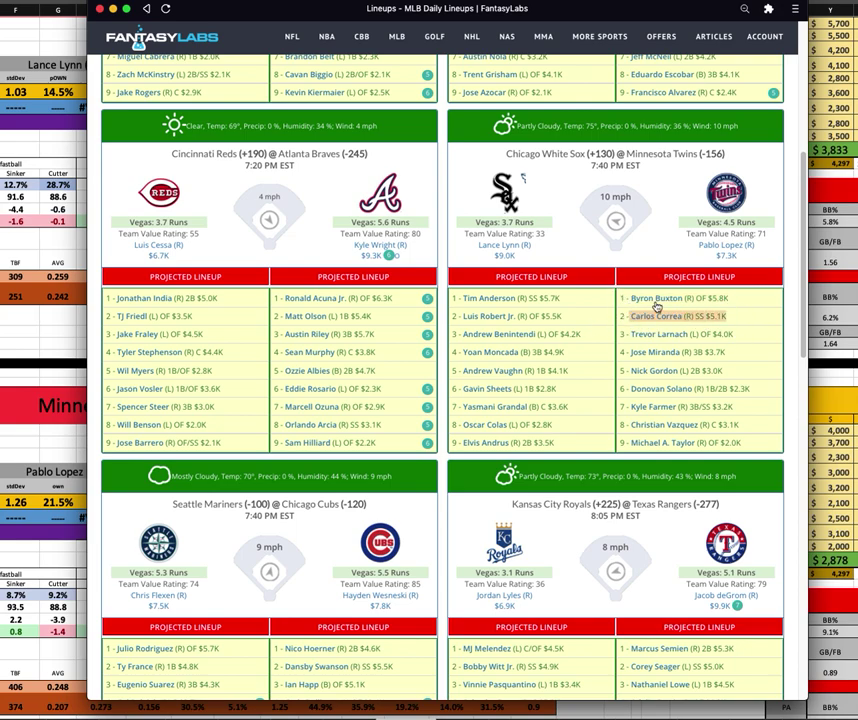
left_click_drag(728, 298, 629, 298)
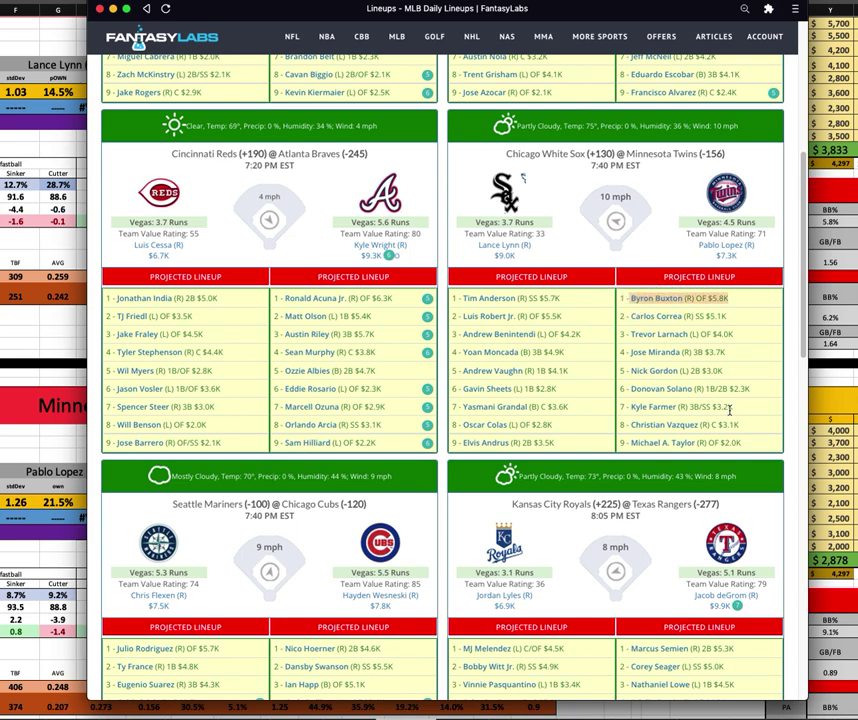
left_click(733, 309)
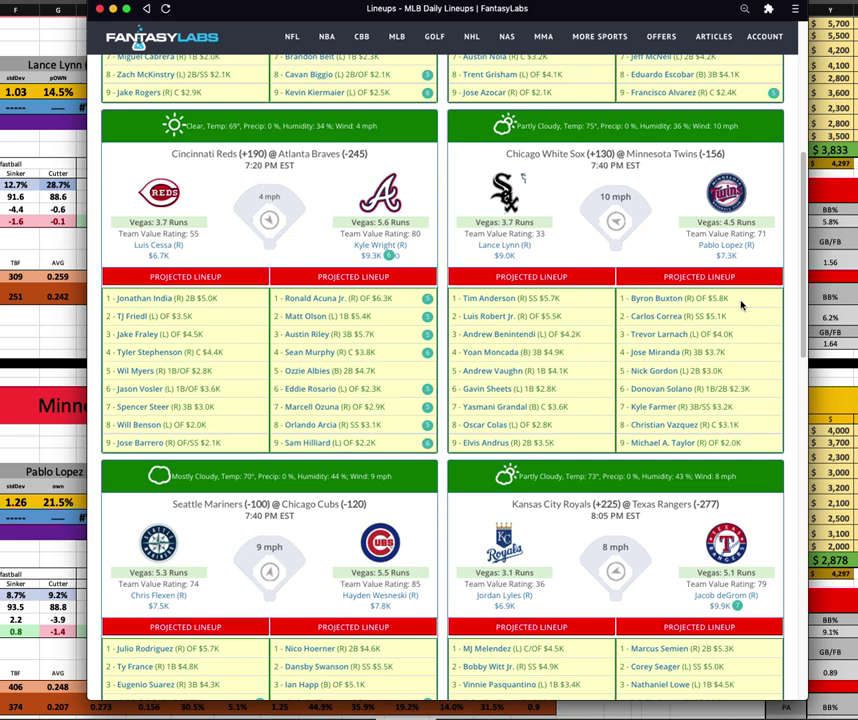
scroll(735, 333, "down", 1)
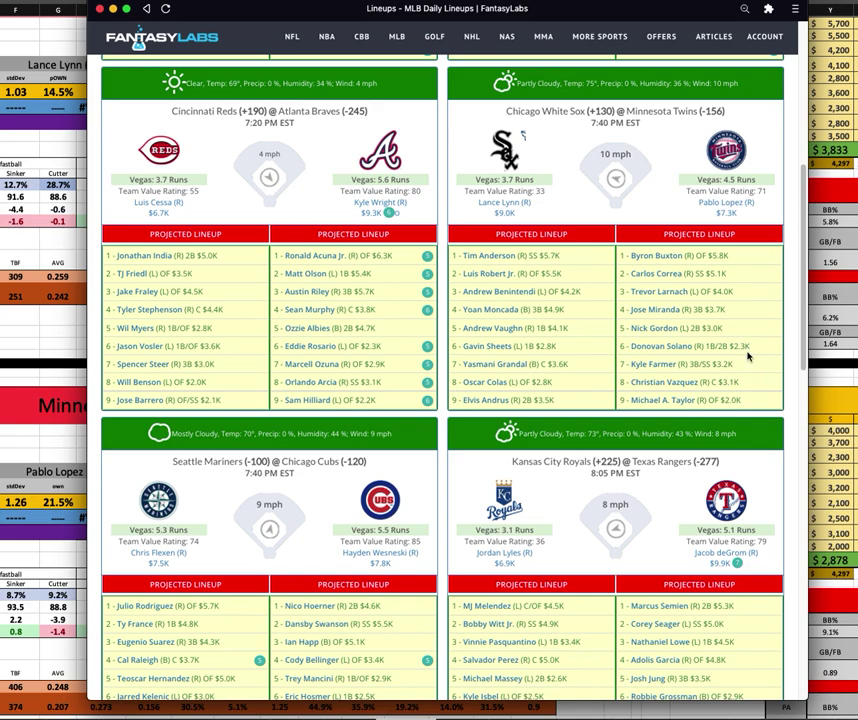
Return to the Excel matchup sheet and highlight the White Sox starter's vs LHH split row
left_click(33, 165)
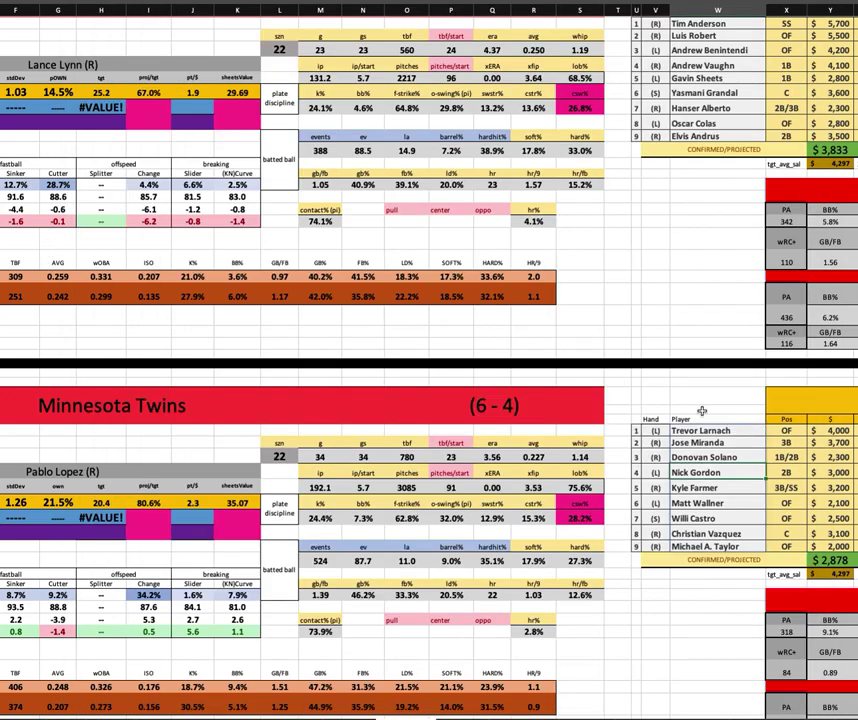
scroll(690, 400, "left", 3)
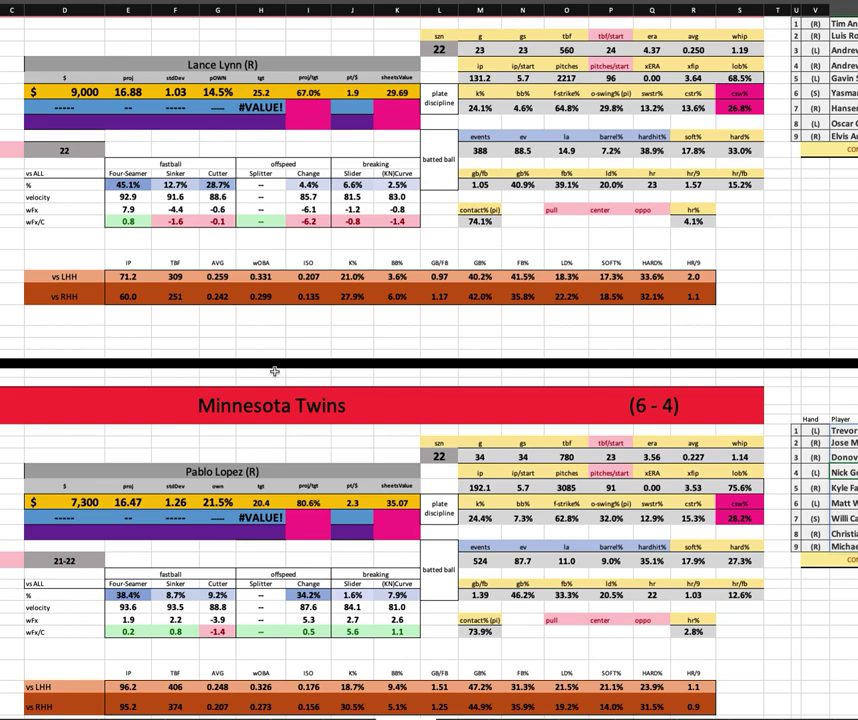
scroll(290, 250, "up", 3)
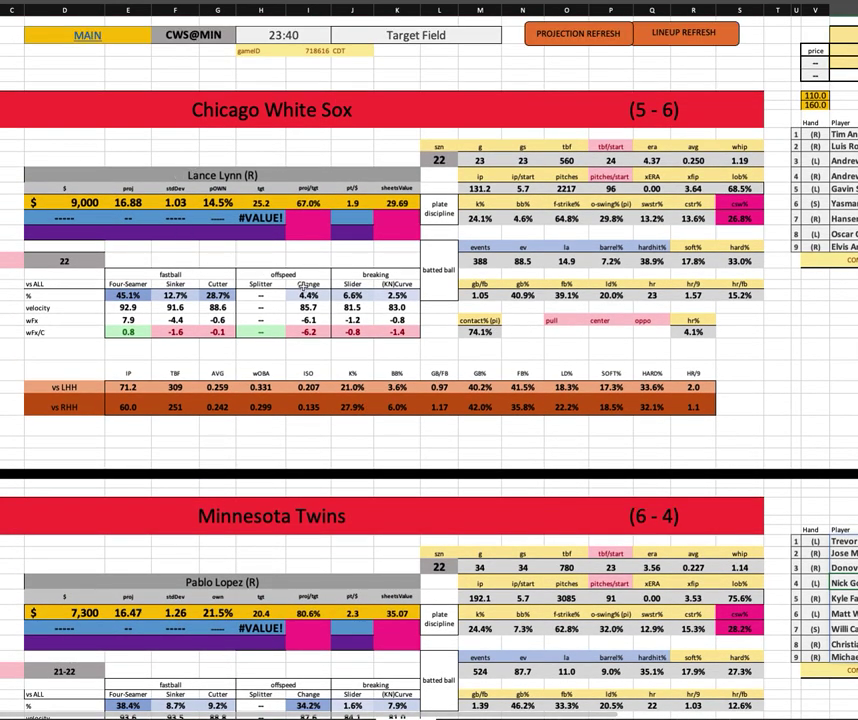
left_click(124, 387)
left_click_drag(124, 387, 686, 389)
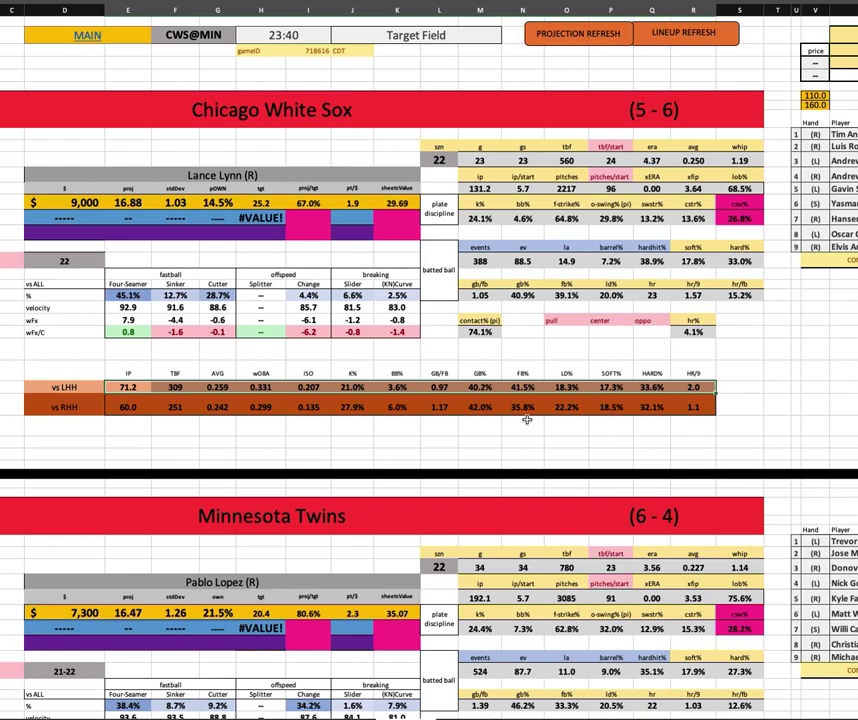
Compare the White Sox and Twins projected lineups with each hitter's handedness, position and salary
scroll(546, 490, "down", 1)
scroll(546, 455, "down", 1)
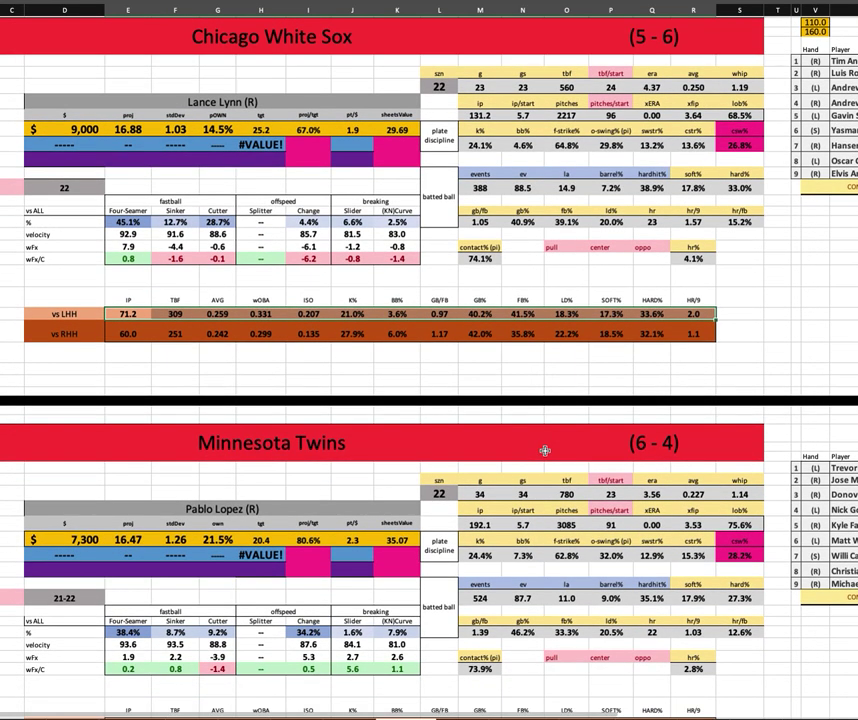
scroll(552, 462, "right", 2)
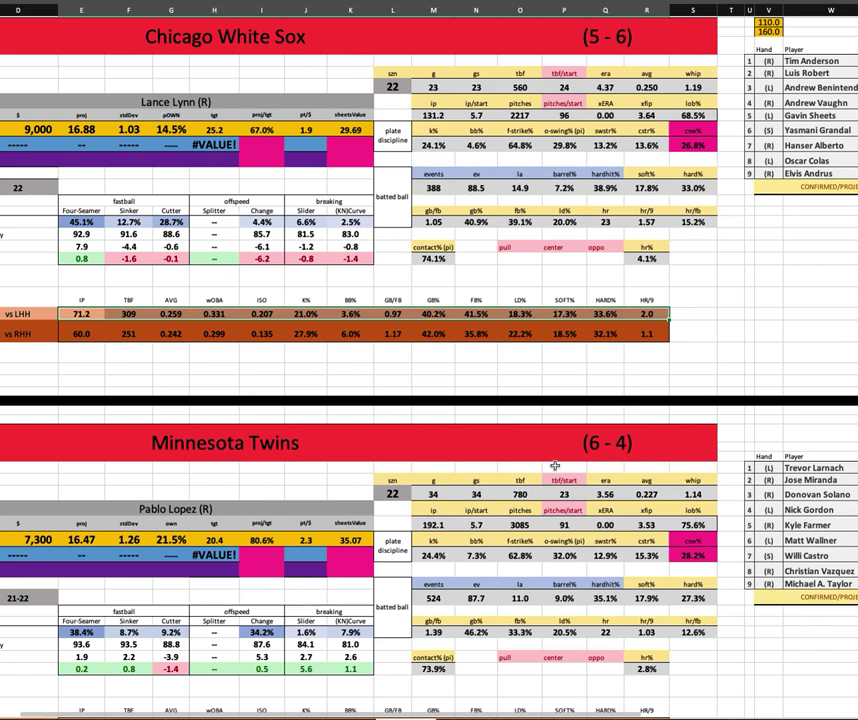
scroll(554, 465, "right", 3)
scroll(553, 465, "right", 3)
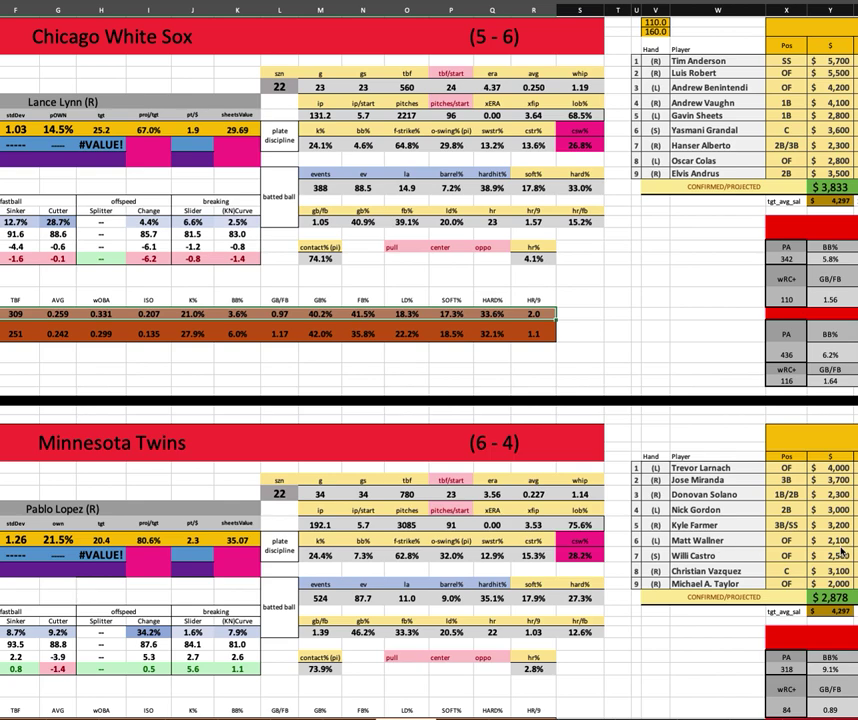
scroll(473, 381, "left", 3)
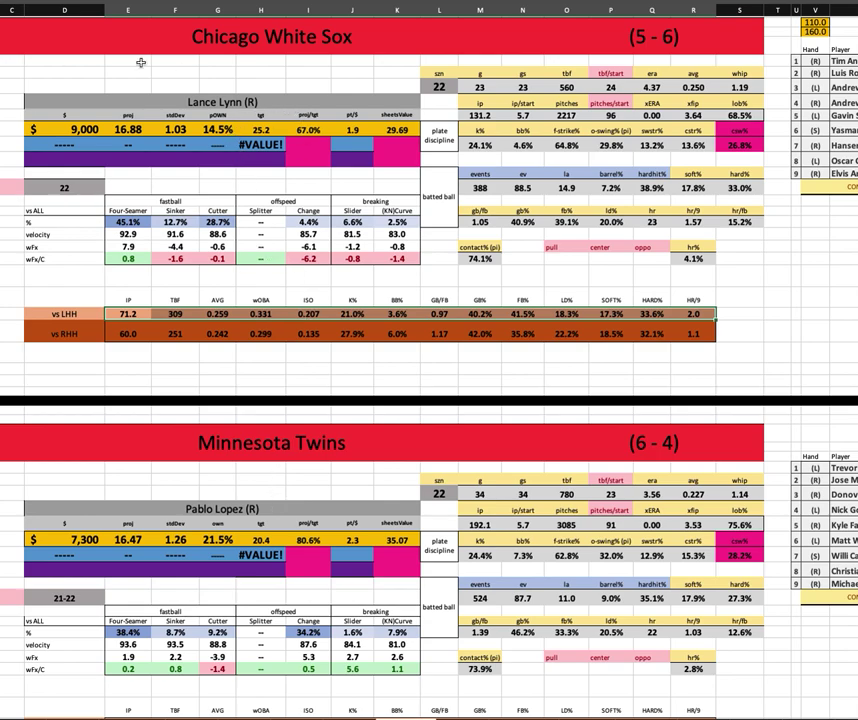
Compare the Twins starter's pitch mix, plate discipline and handedness splits with the White Sox starter's
scroll(262, 215, "down", 1)
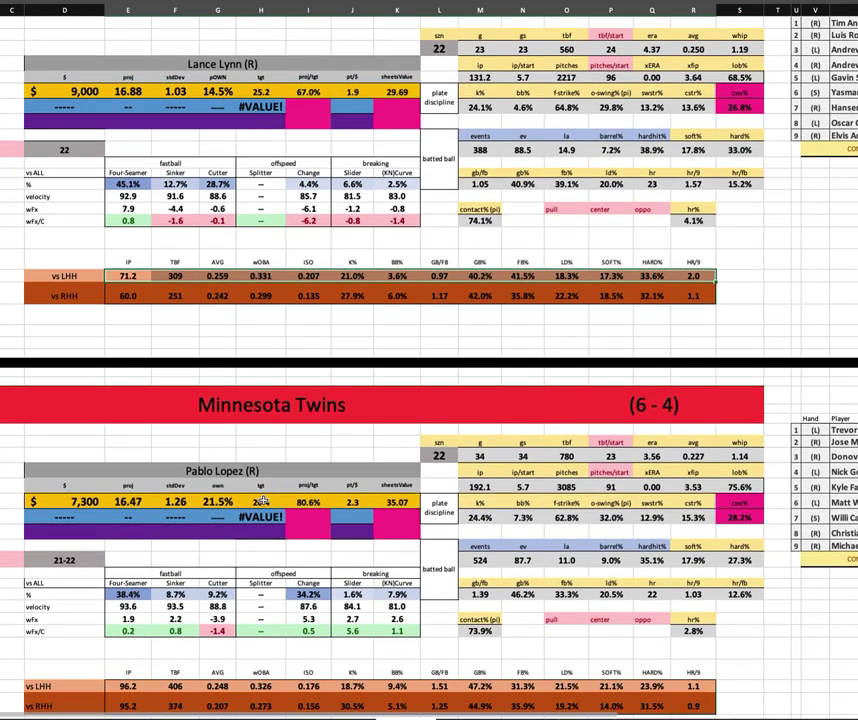
scroll(260, 484, "down", 1)
scroll(260, 484, "down", 1)
left_click(226, 413)
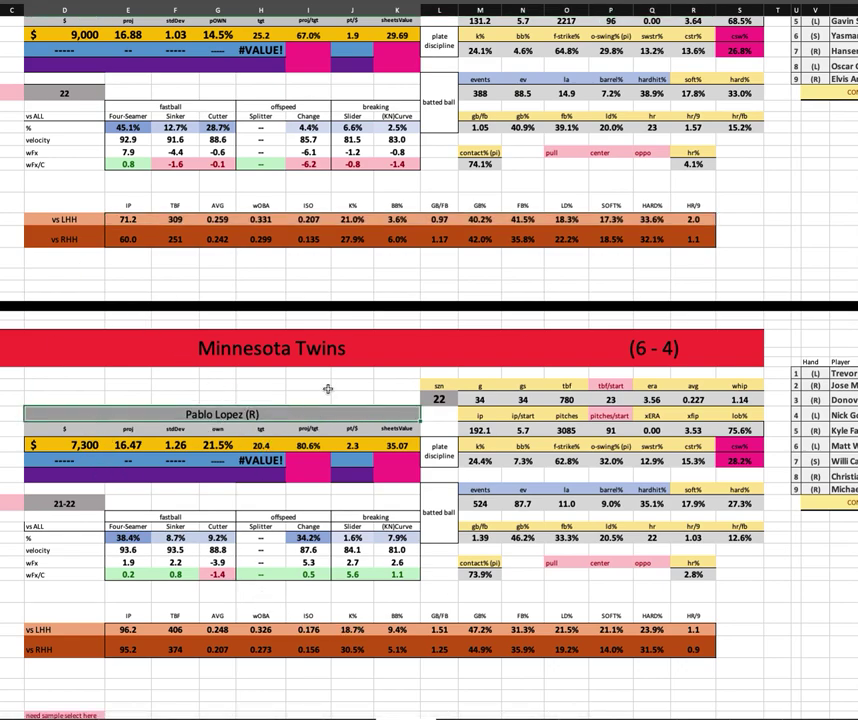
scroll(330, 380, "up", 5)
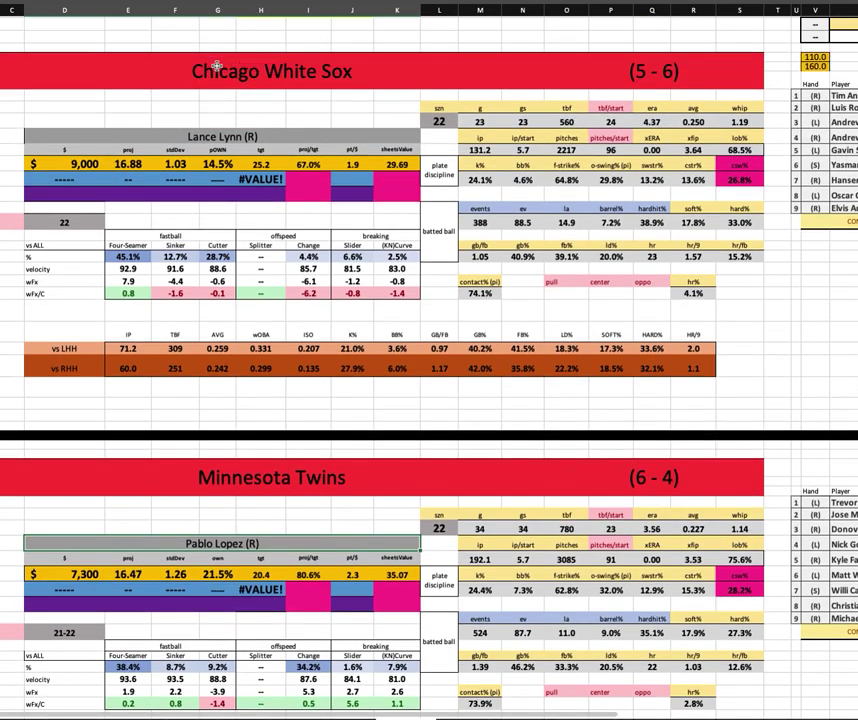
scroll(260, 333, "down", 6)
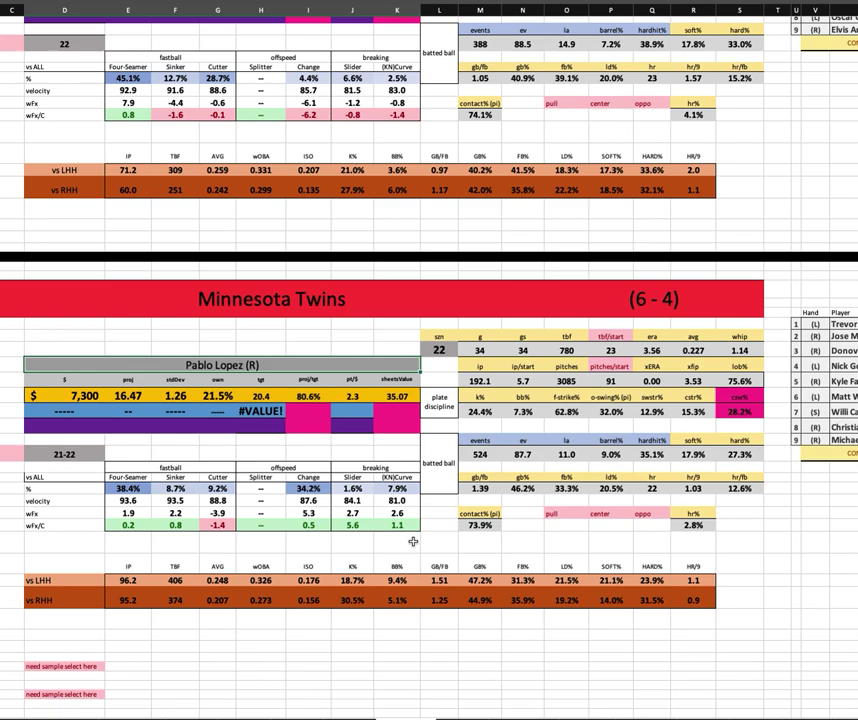
Check the Twins starter's salary, projected ownership and projected points against the White Sox starter's
left_click(80, 395)
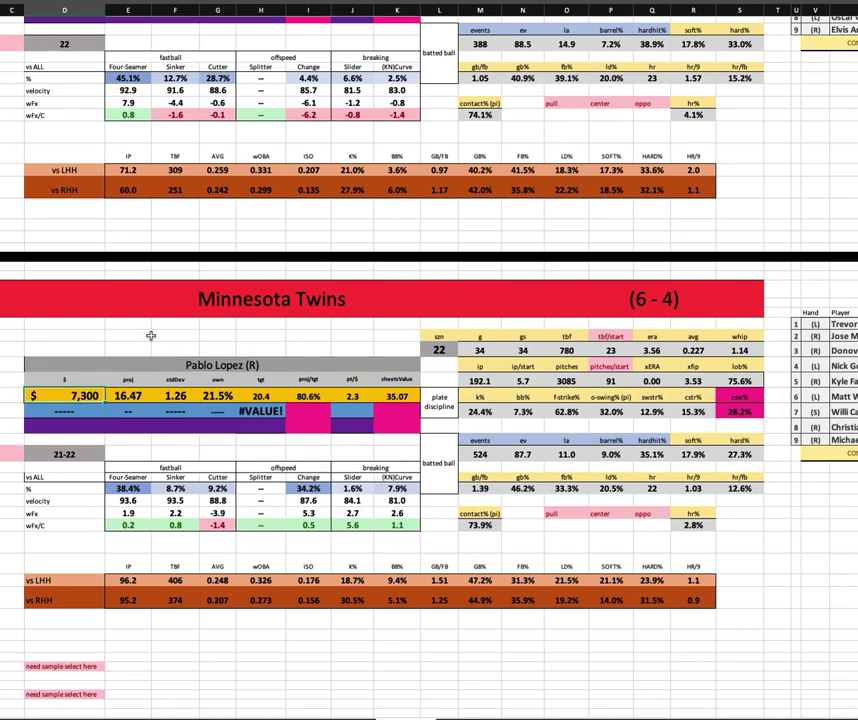
scroll(207, 502, "up", 5)
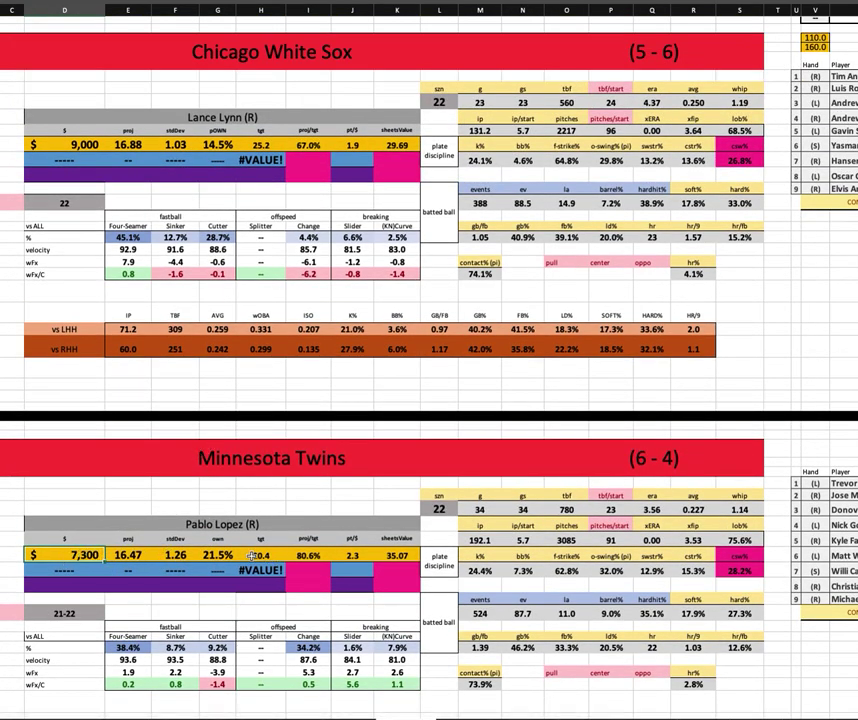
left_click(207, 554)
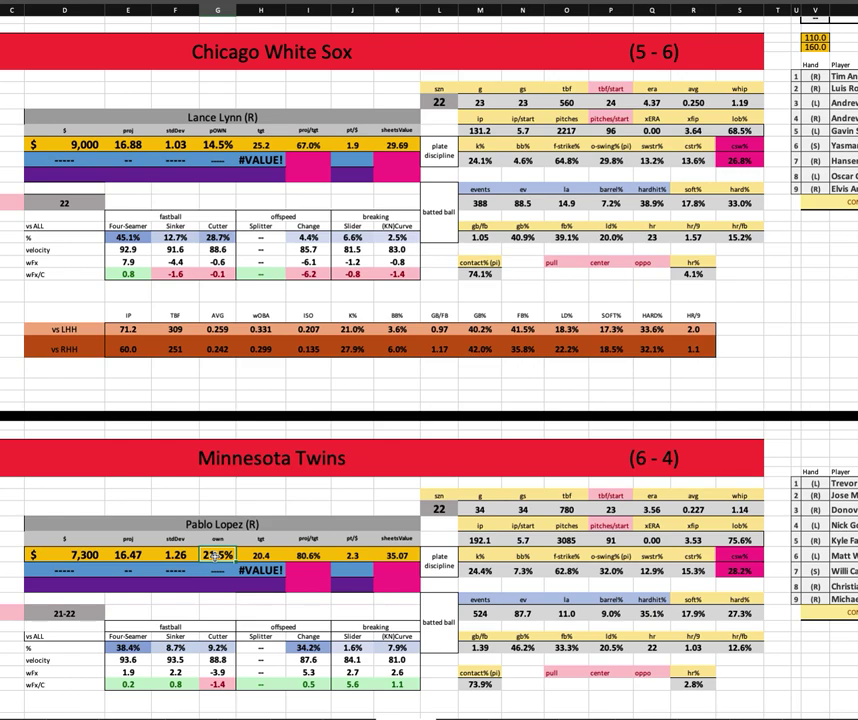
scroll(213, 554, "down", 2)
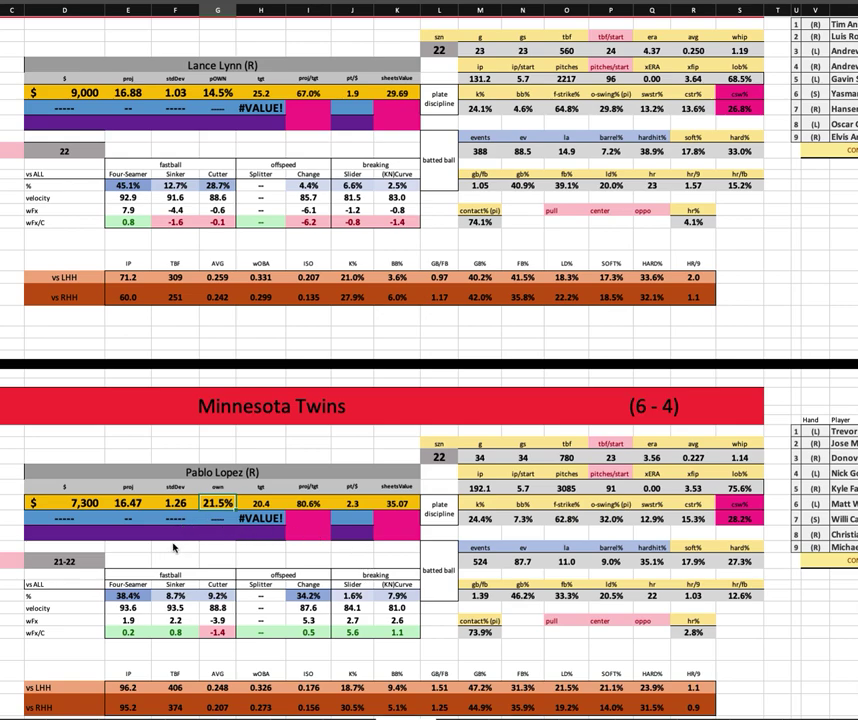
left_click(146, 504)
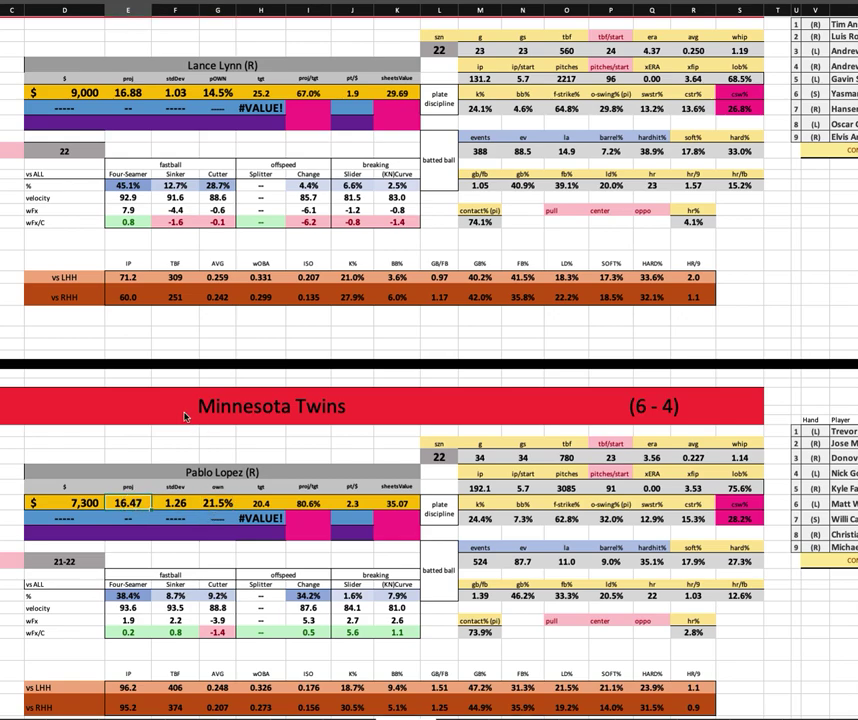
scroll(214, 556, "down", 1)
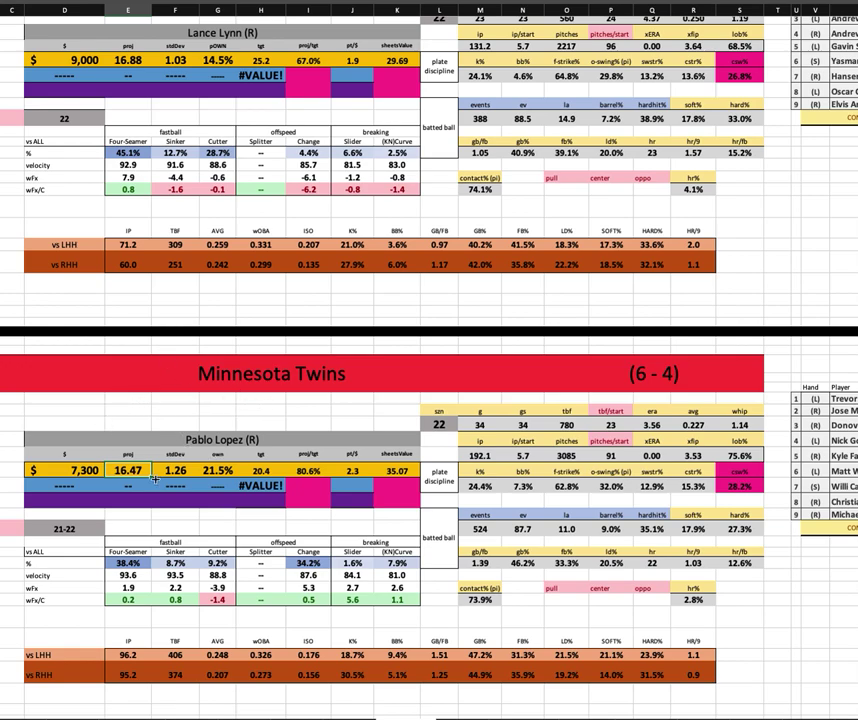
left_click(222, 469)
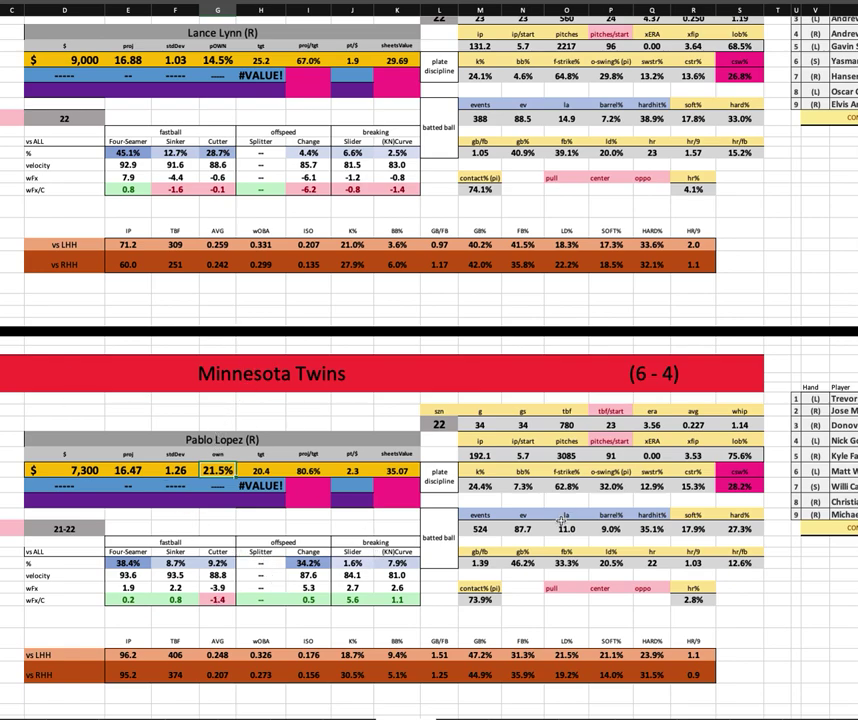
Review the White Sox projected lineup in the matchup sheet, including the eighth hitter
scroll(564, 481, "up", 4)
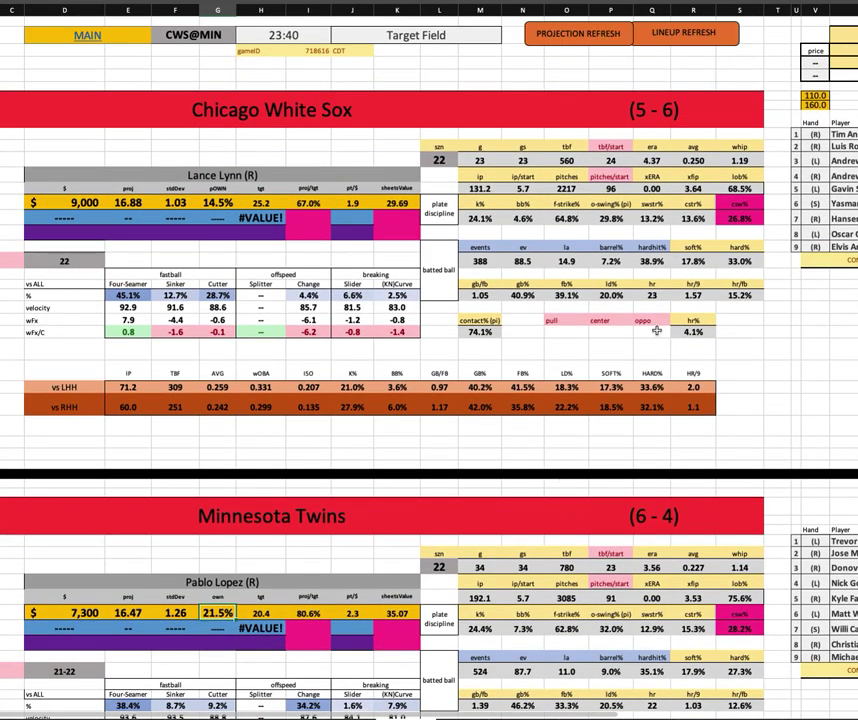
scroll(814, 409, "right", 2)
scroll(814, 409, "right", 3)
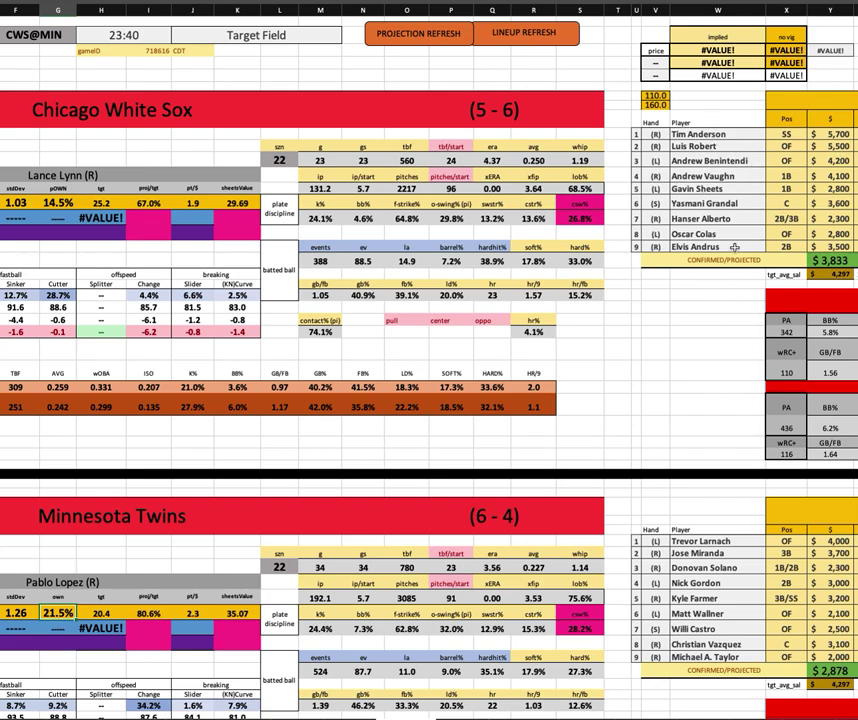
left_click(682, 235)
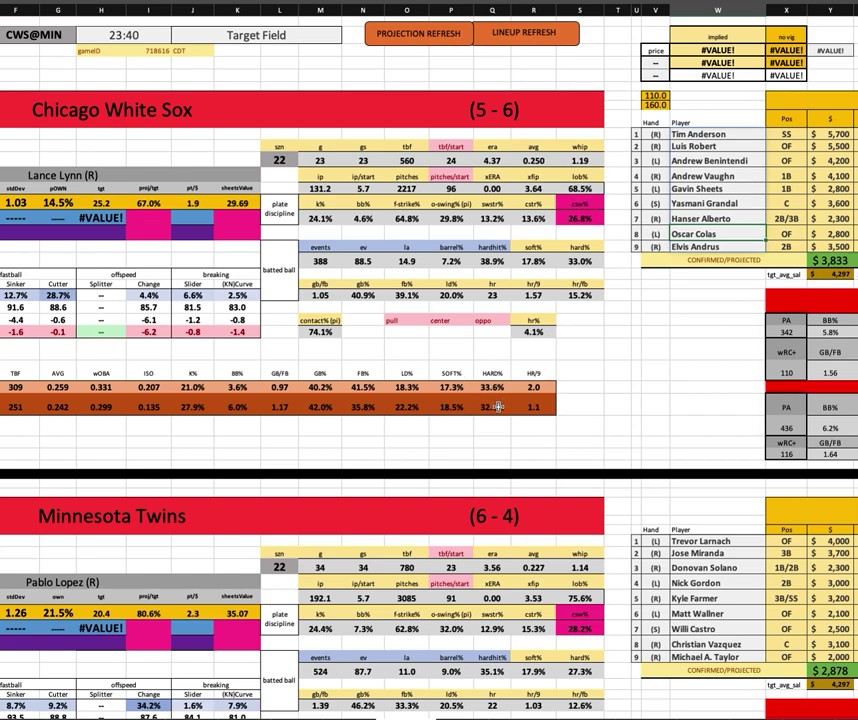
scroll(500, 402, "left", 3)
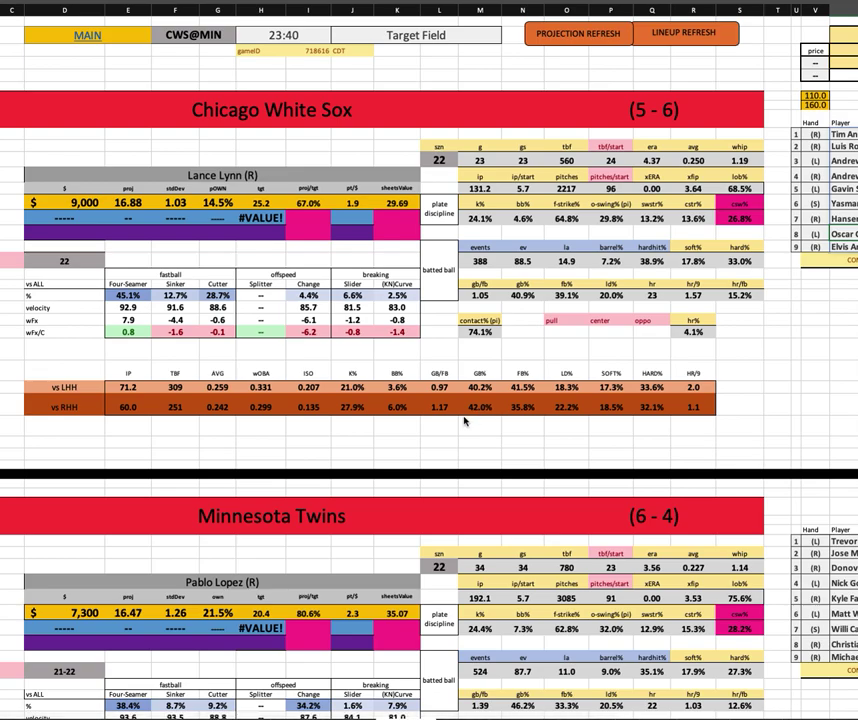
Return to the Twins starter's block and recheck his salary and stat lines
scroll(465, 405, "down", 3)
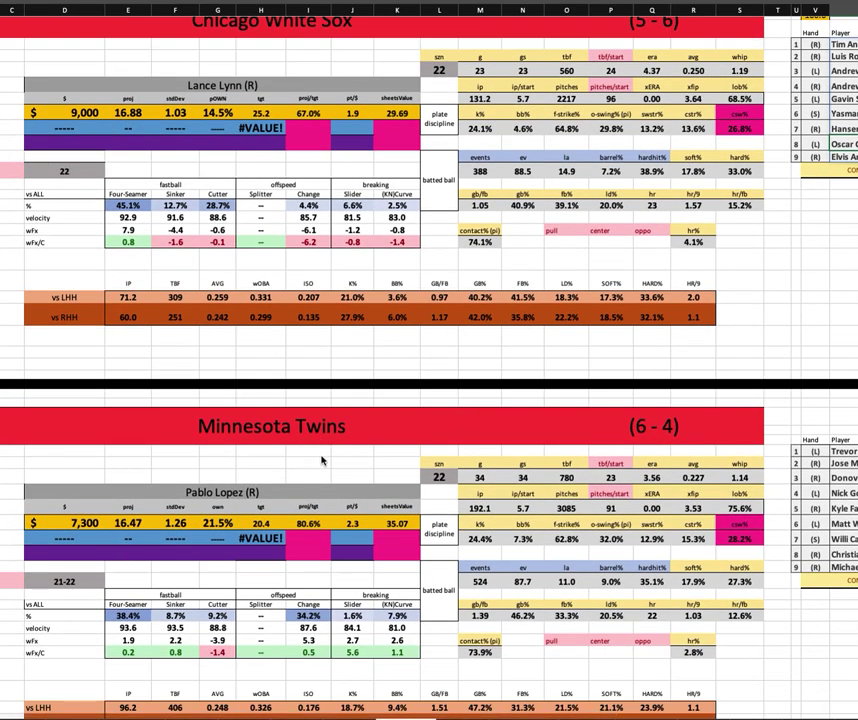
scroll(325, 472, "down", 2)
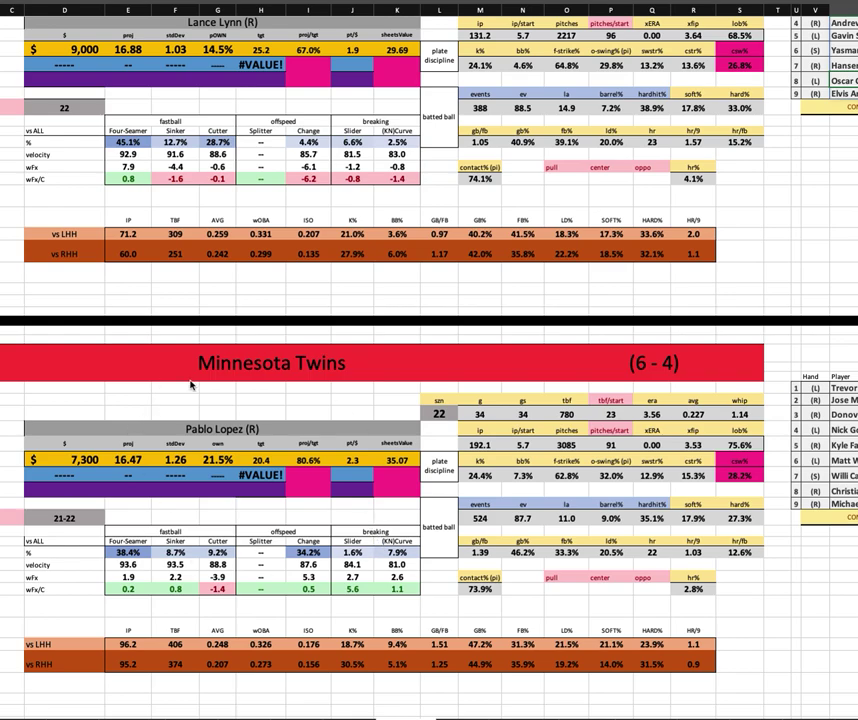
left_click(64, 460)
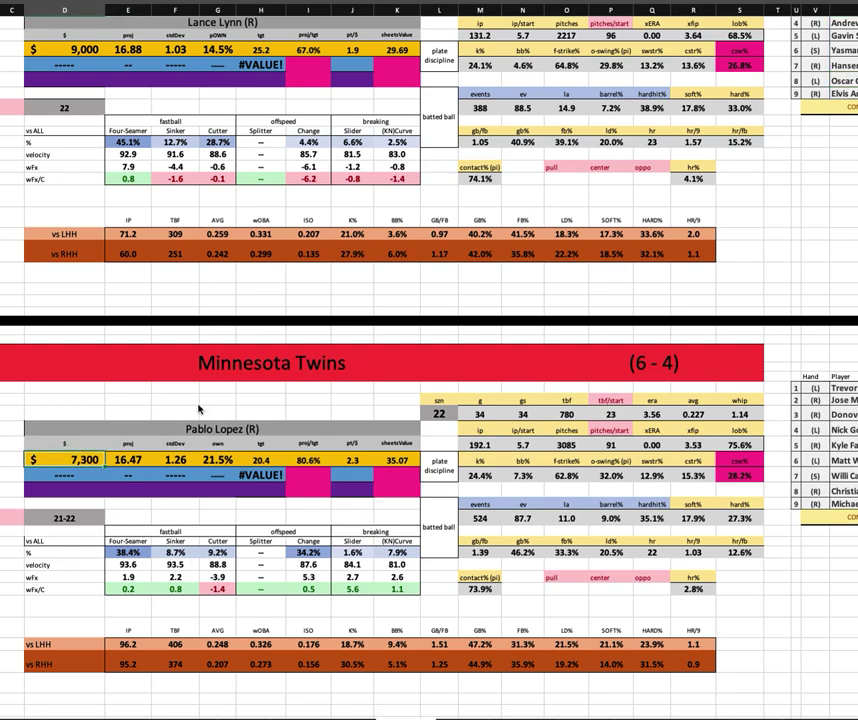
scroll(198, 409, "up", 2)
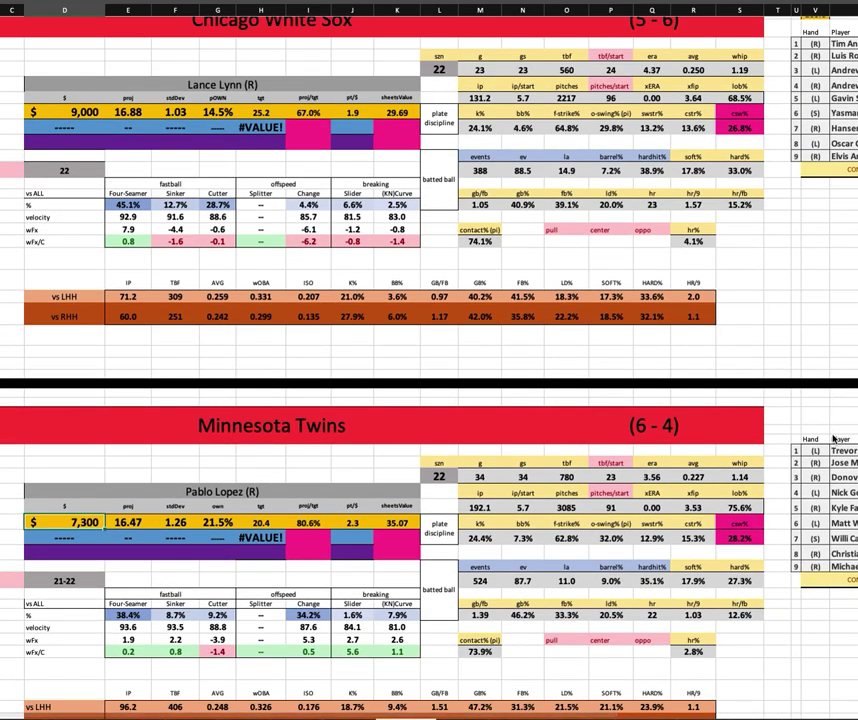
scroll(817, 117, "up", 1)
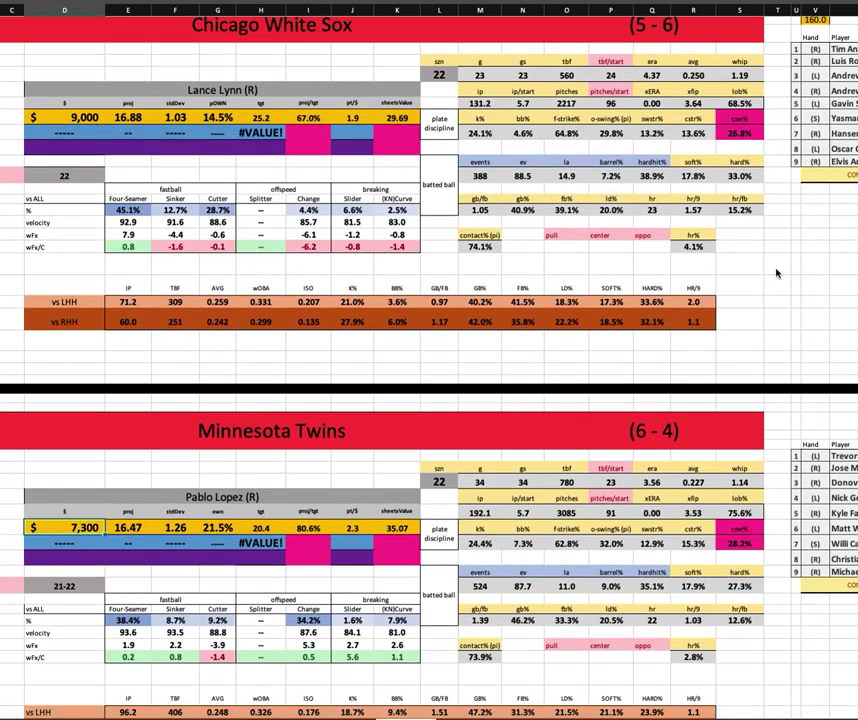
Switch the matchup sheet's game selection to KC@TEX
scroll(172, 61, "up", 3)
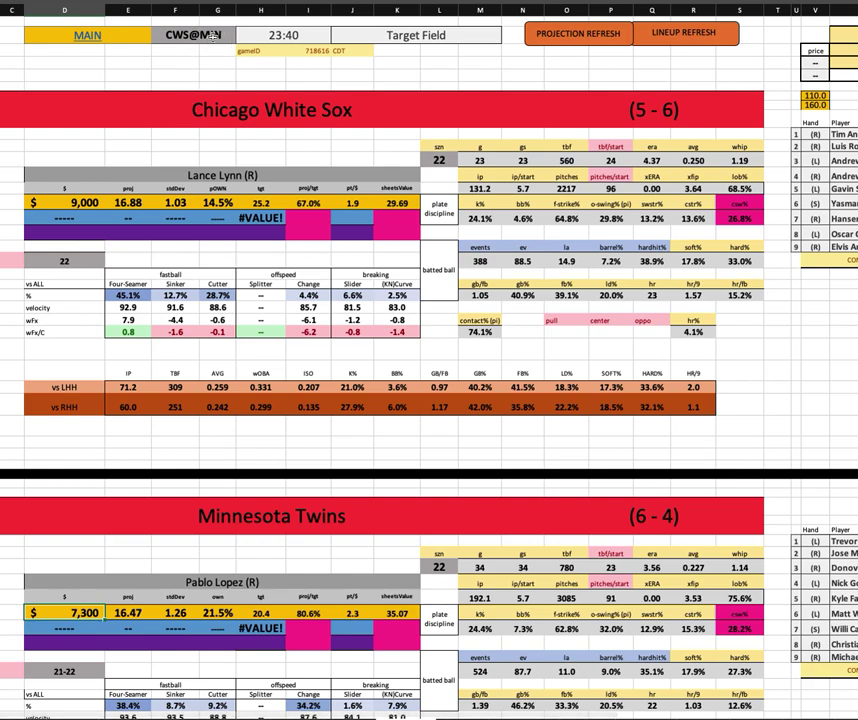
scroll(215, 45, "down", 3)
left_click(228, 63)
scroll(229, 98, "up", 3)
left_click(200, 34)
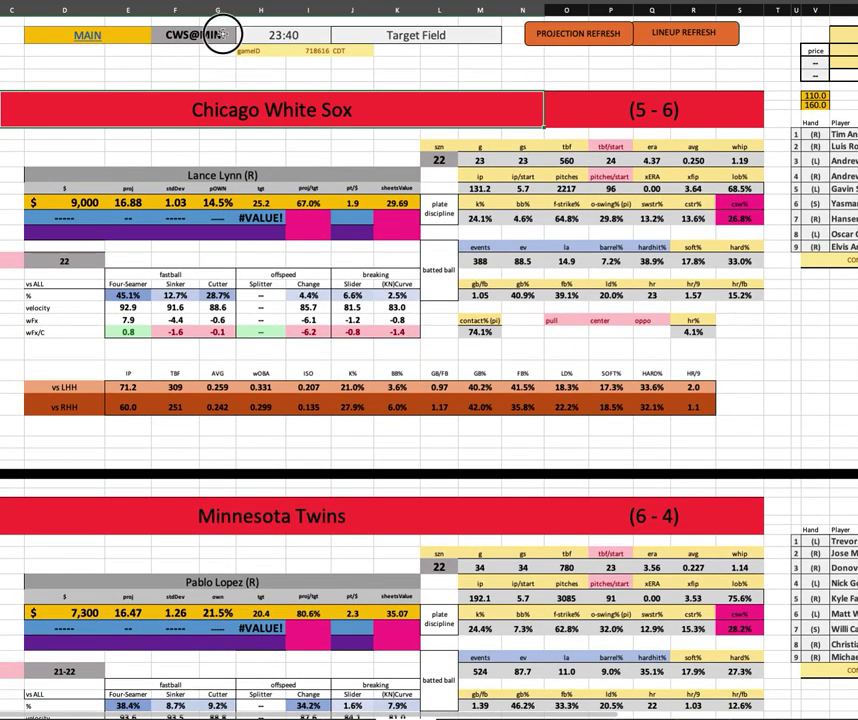
left_click(241, 36)
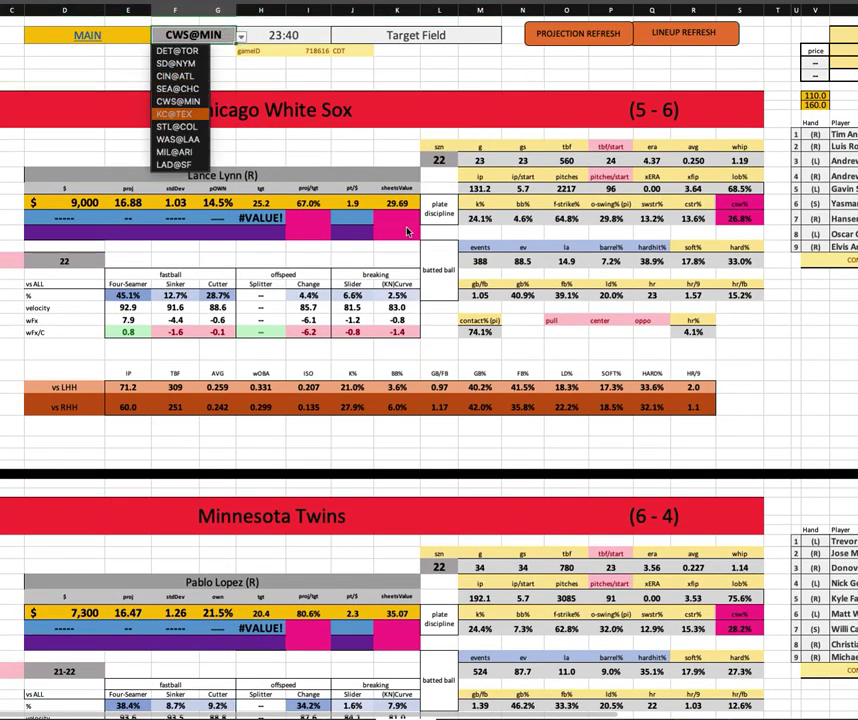
key("Return")
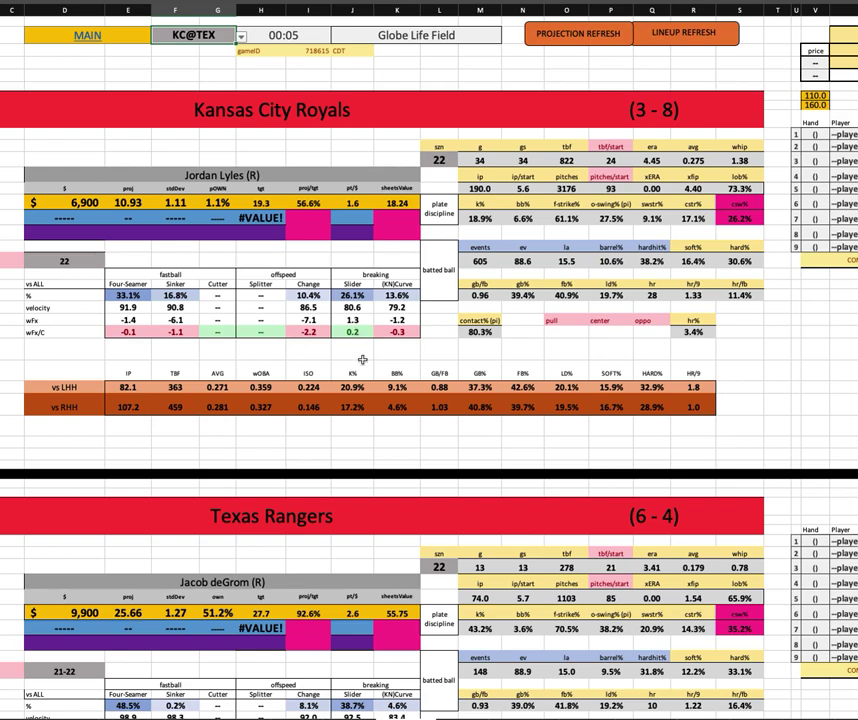
Compare the Royals and Rangers starters' projections, pitch mix, batted-ball stats and handedness splits
scroll(357, 355, "down", 1)
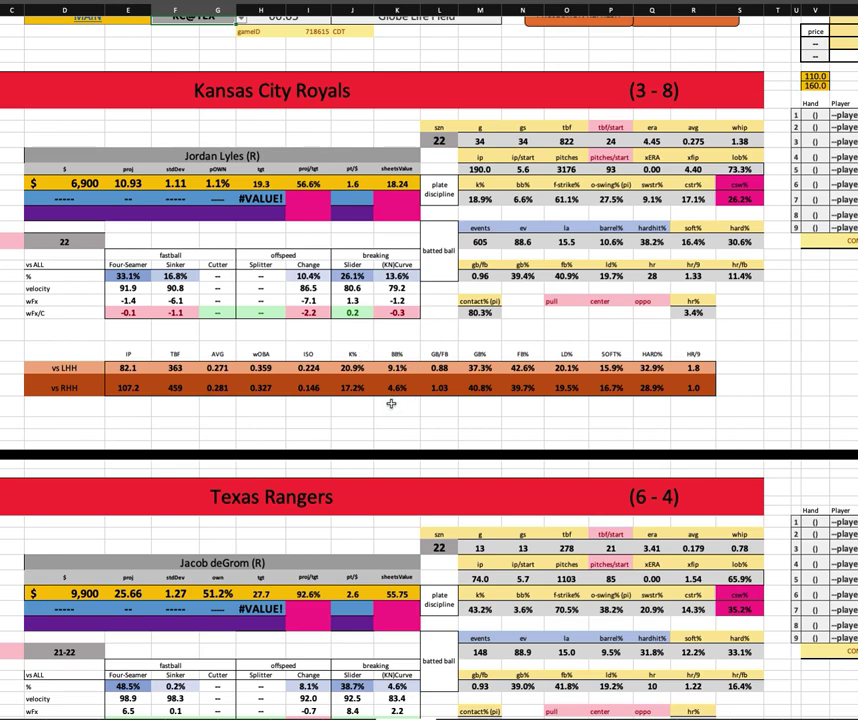
scroll(391, 403, "down", 1)
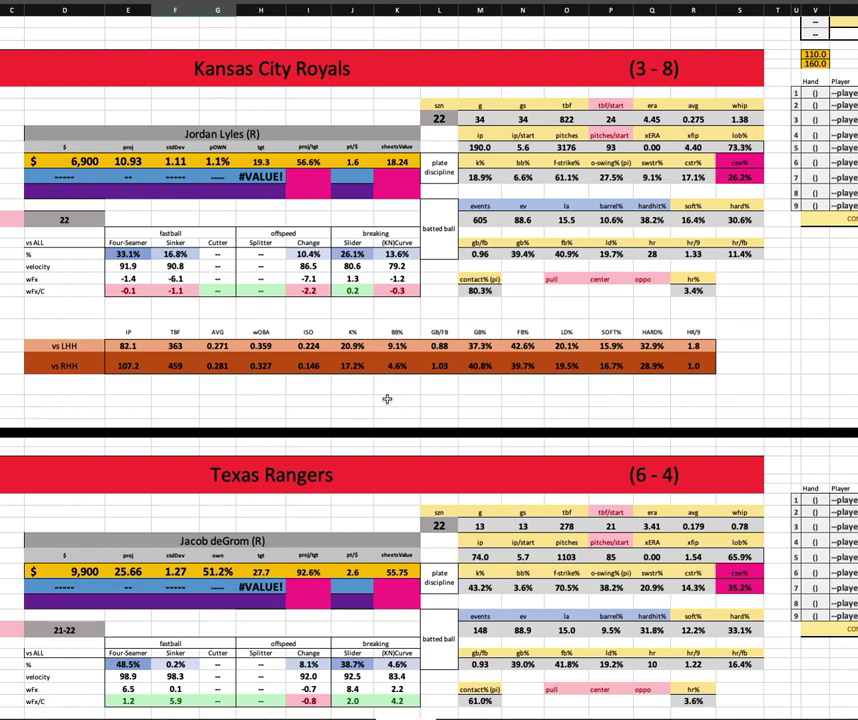
scroll(387, 399, "down", 3)
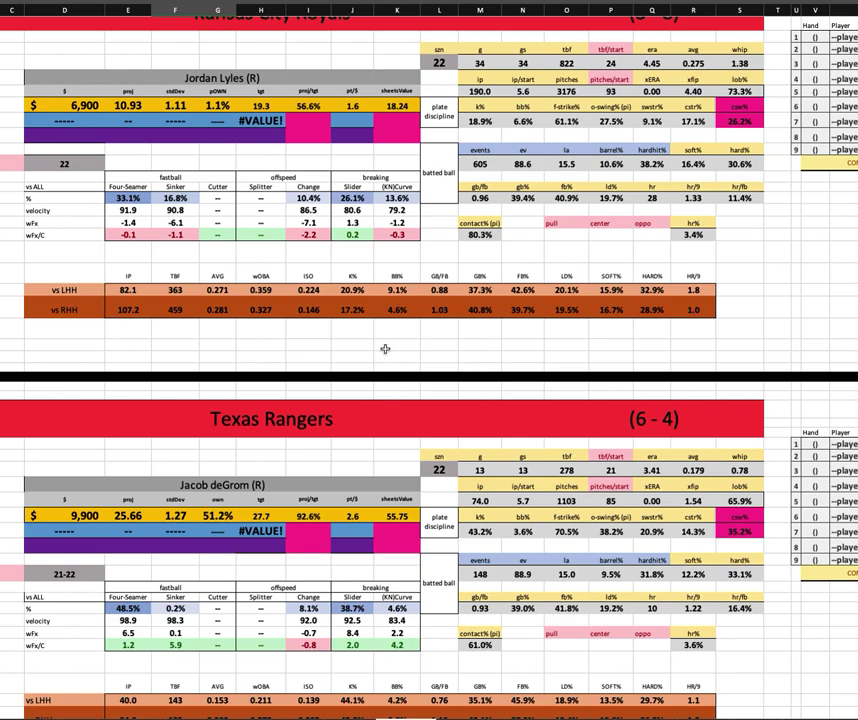
scroll(384, 350, "up", 5)
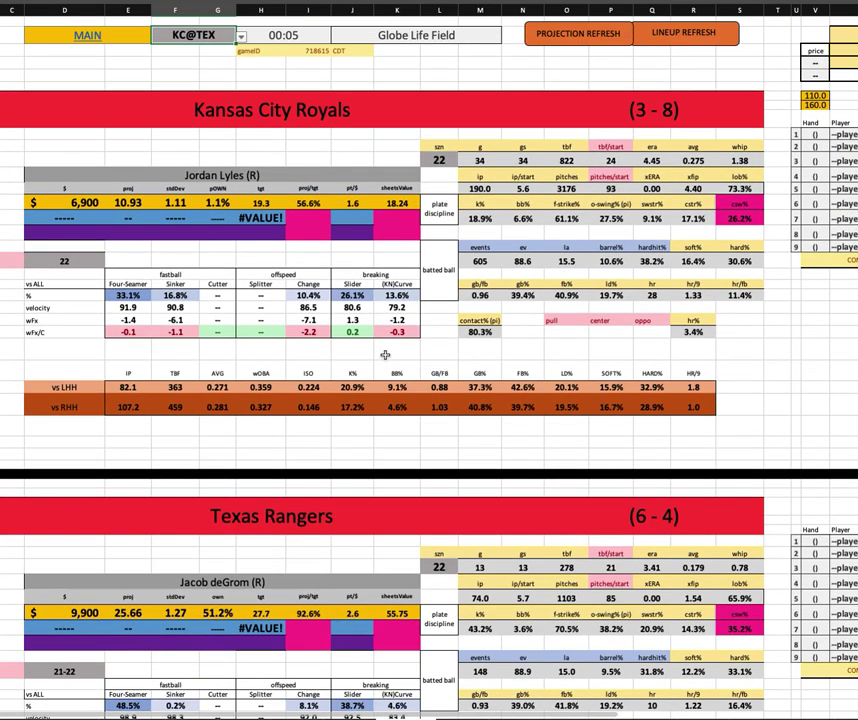
scroll(456, 436, "down", 5)
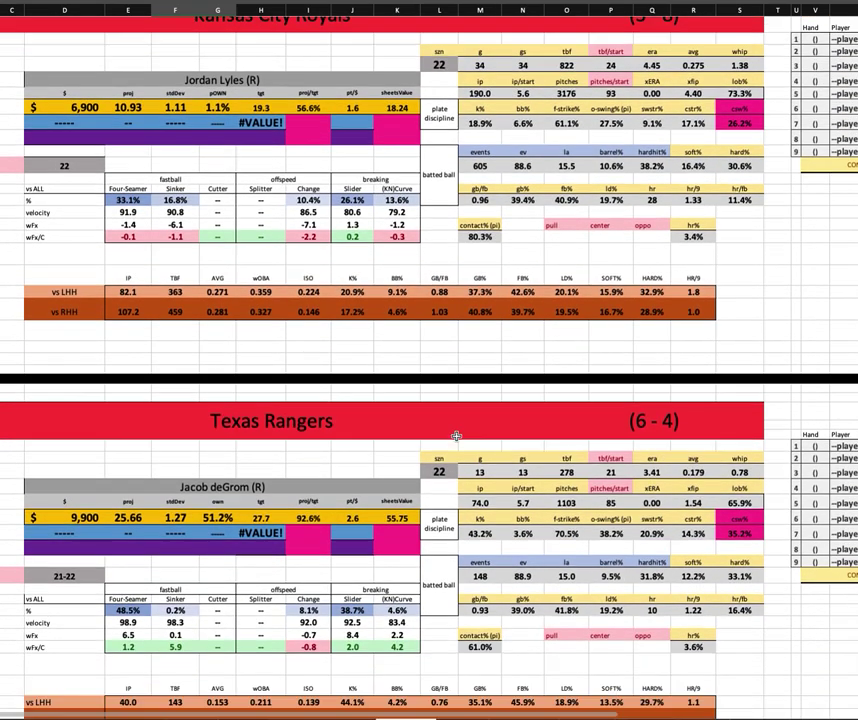
scroll(456, 436, "down", 5)
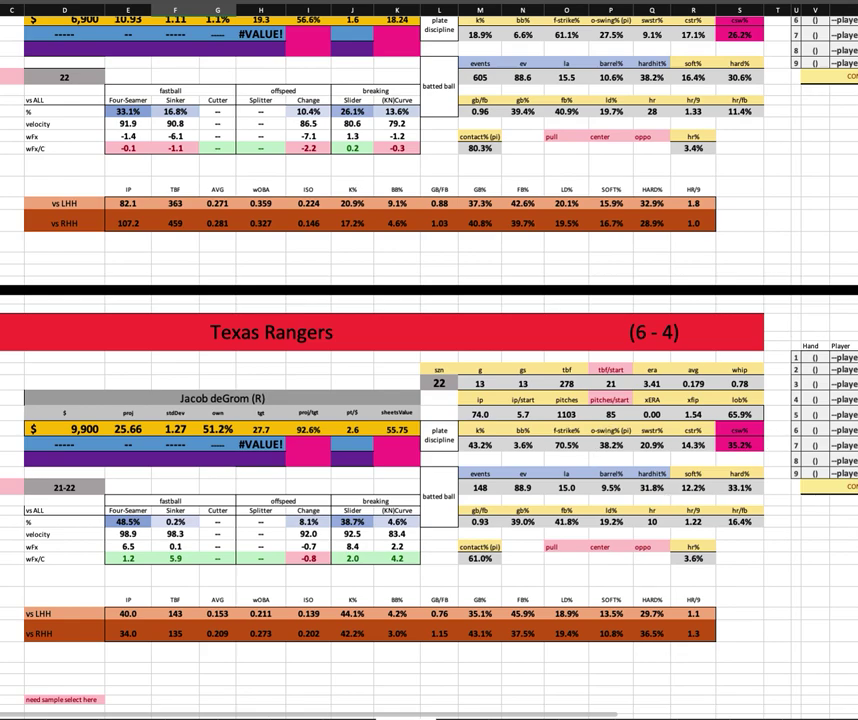
Switch to the FantasyLabs lineups page and check the Rangers' projected lineup, highlighting the leadoff hitter, then the second and third hitters
key("super+Tab")
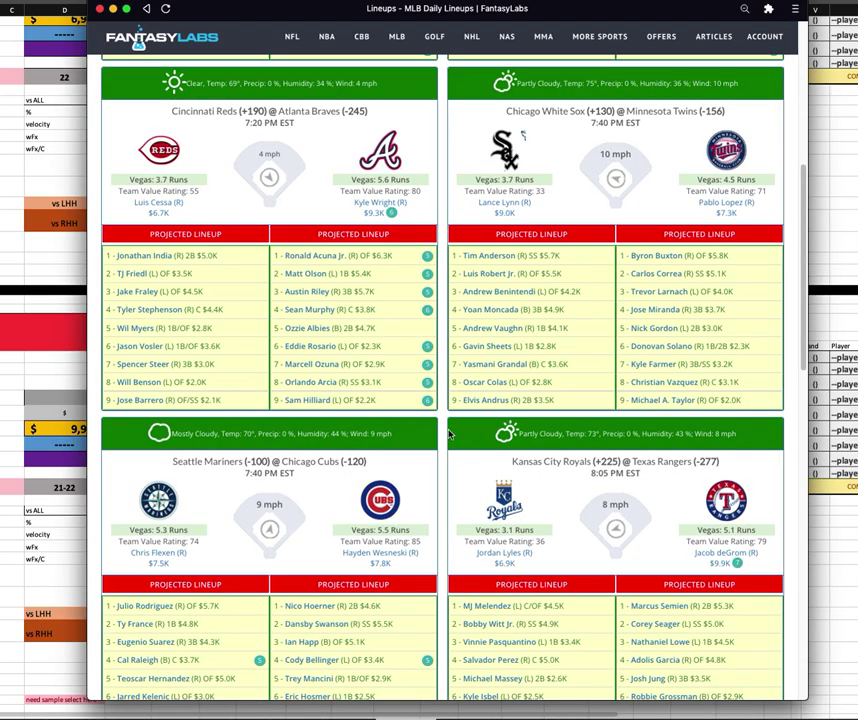
scroll(476, 430, "down", 5)
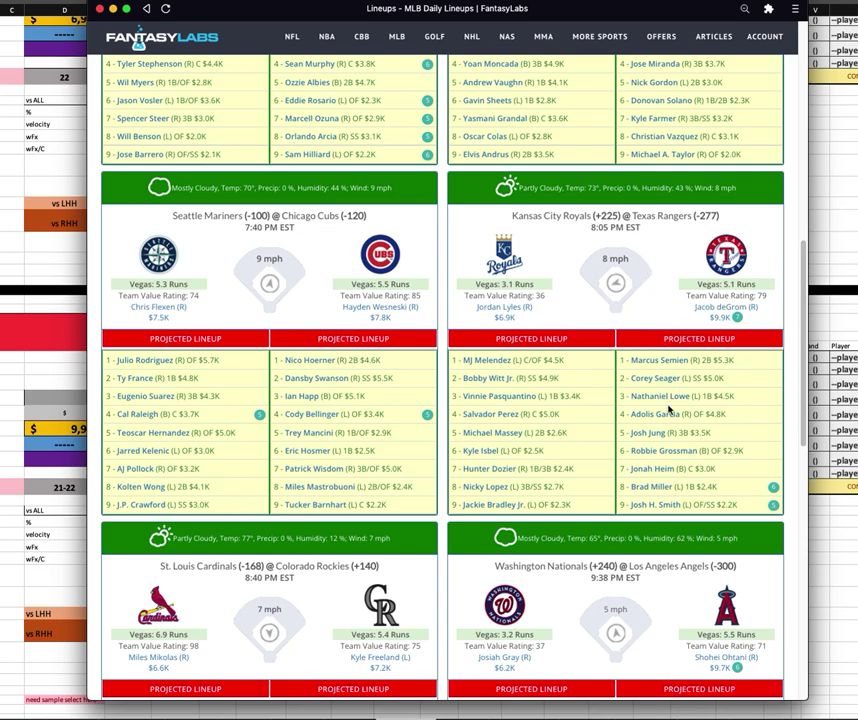
left_click(647, 360)
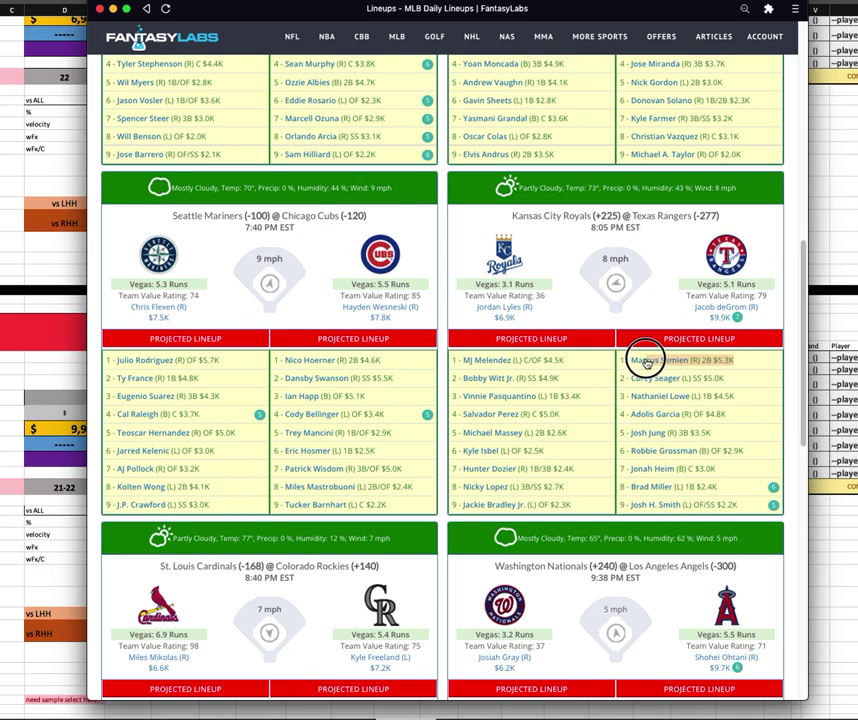
left_click_drag(622, 370, 737, 401)
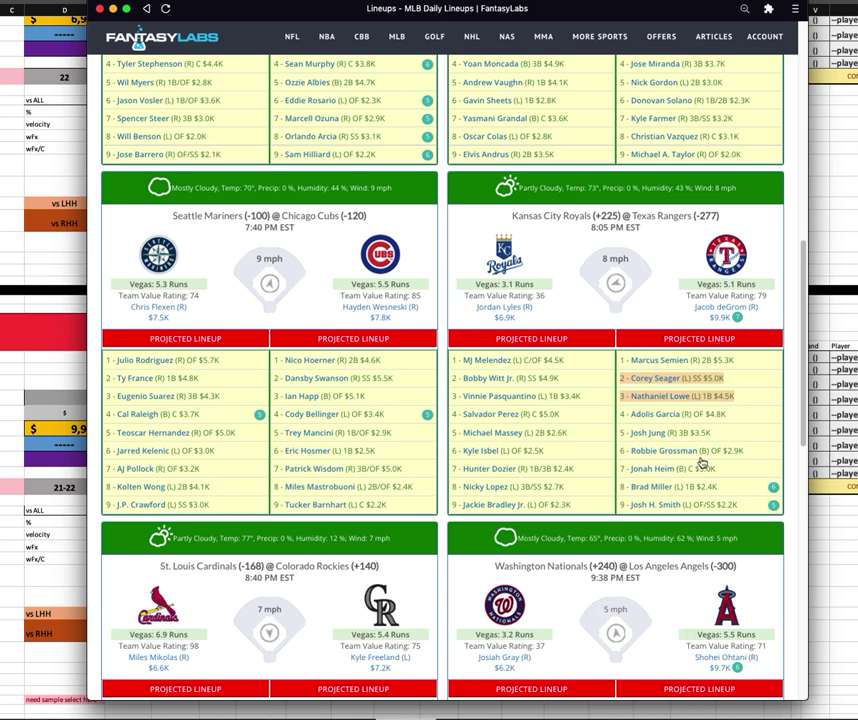
left_click(746, 431)
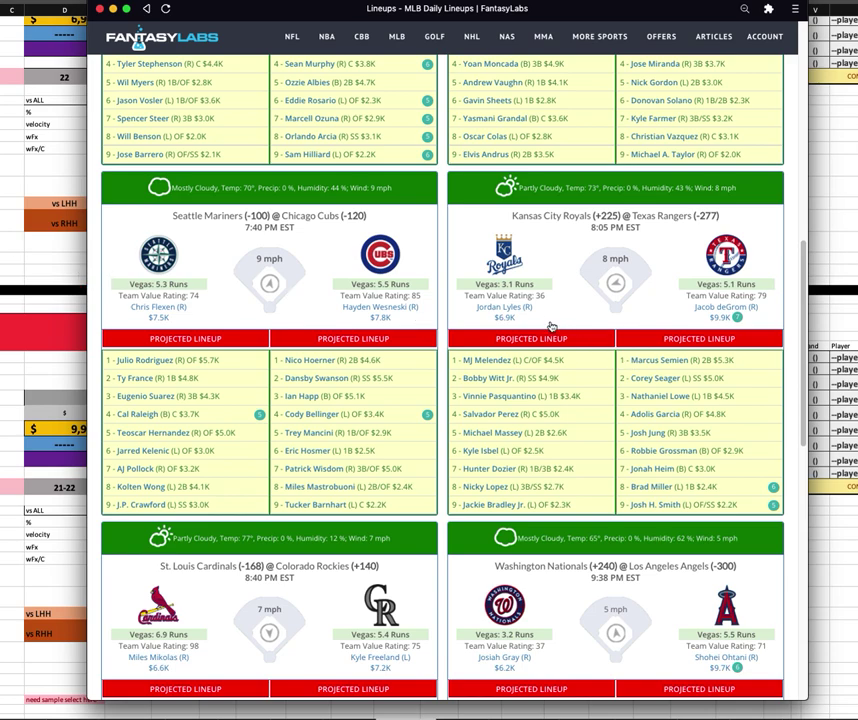
Switch back to the Excel matchup sheet and examine the Royals starter's average, ISO and strikeout rate against right-handed hitters
left_click(41, 168)
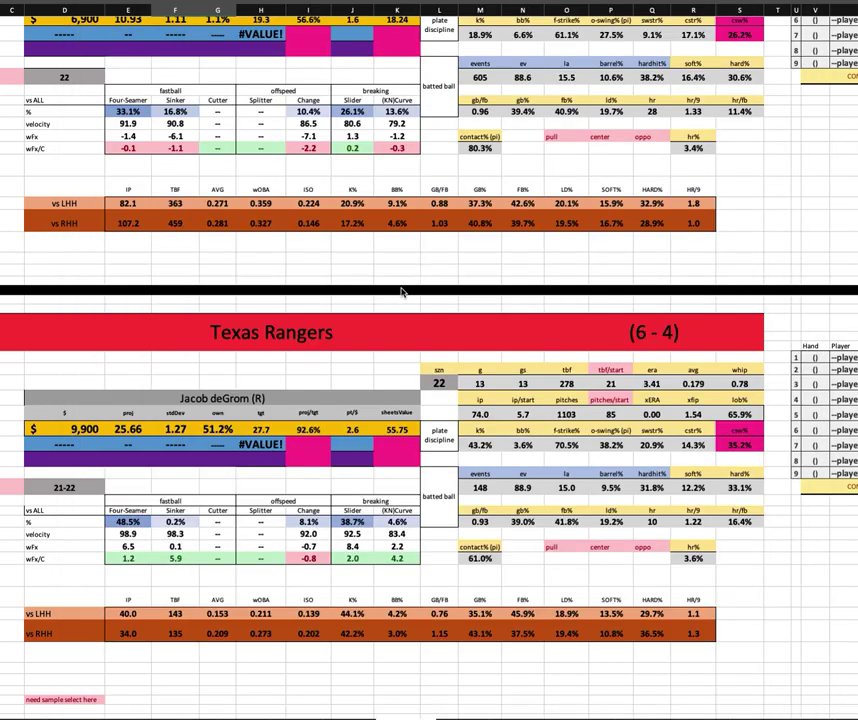
scroll(402, 345, "up", 3)
left_click(230, 407)
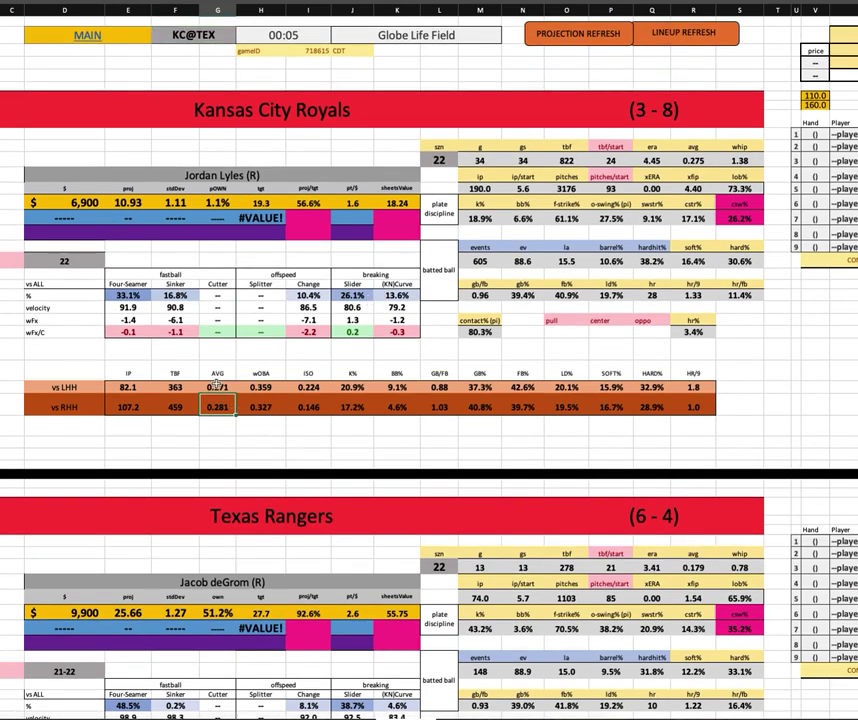
left_click(308, 407)
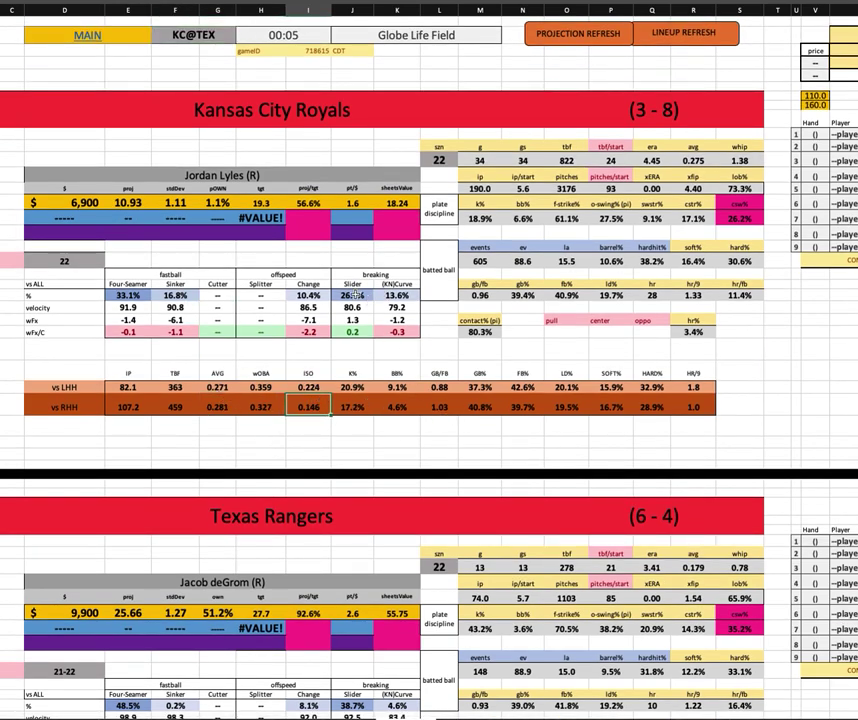
key("Right")
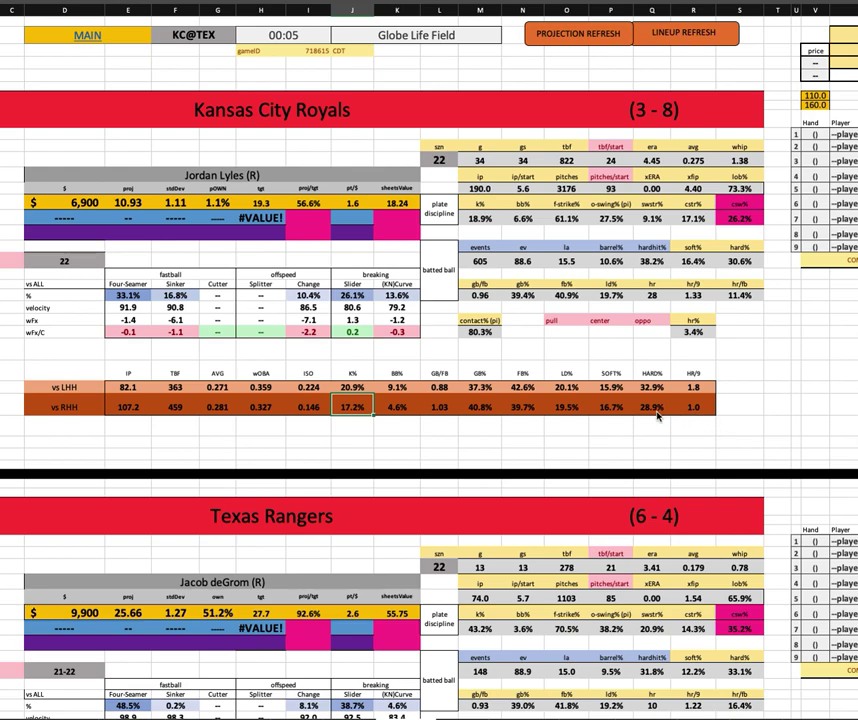
Examine the Royals starter's innings, average, wOBA and ISO against left-handed hitters
left_click(131, 388)
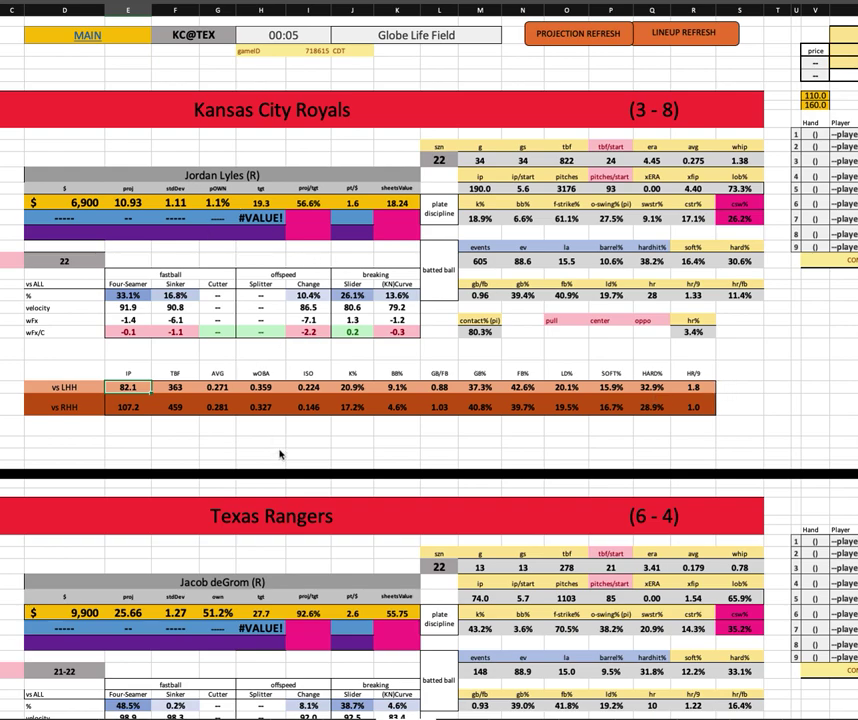
left_click(217, 388)
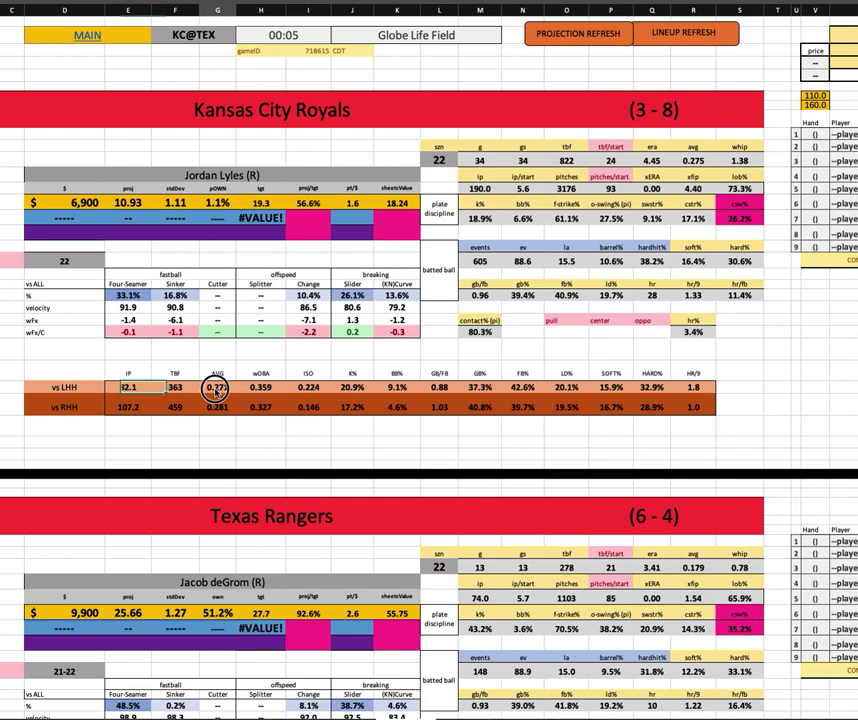
left_click(272, 390)
left_click(306, 389)
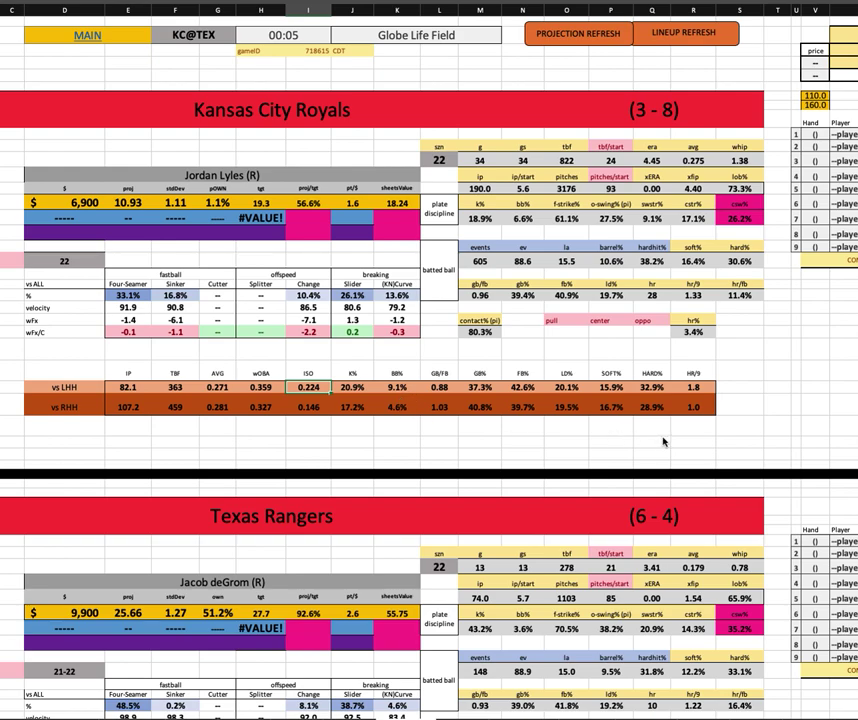
Review the Royals starter's splits against left-handed hitters from ISO across to HR/9
key("Right")
key("Right")
key("Right")
key("Right")
key("Right")
key("Right")
key("Right")
key("Right")
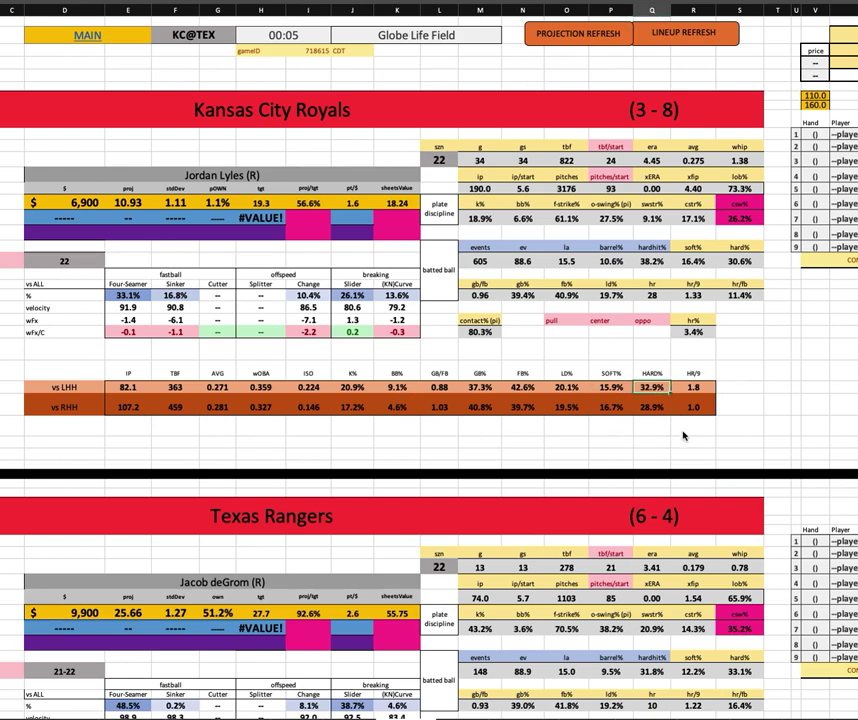
key("Right")
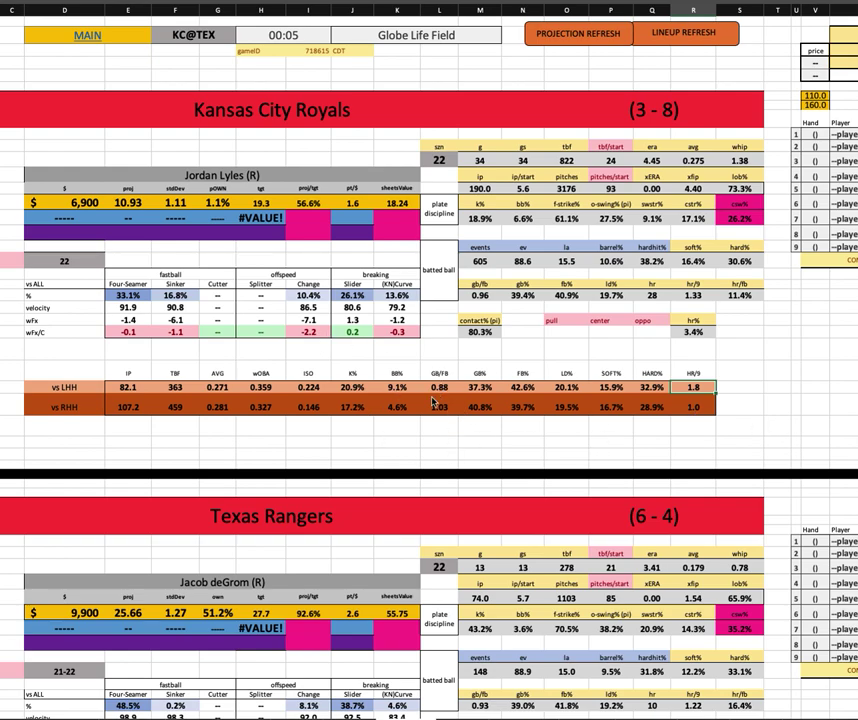
Check the barrel rate in the Royals starter's batted-ball stats
key("Up")
key("Up")
key("Up")
key("Up")
key("Up")
key("Up")
key("Up")
key("Up")
key("Up")
key("Up")
key("Left")
key("Left")
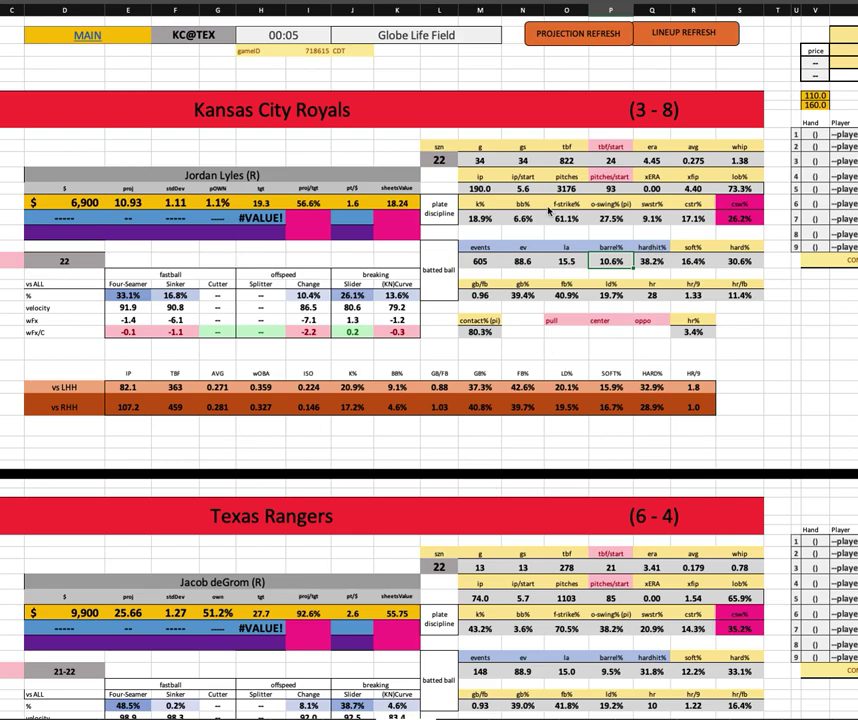
Examine the Rangers starter's salary and barrel rate, comparing his stat block with the Royals starter's
scroll(390, 380, "down", 5)
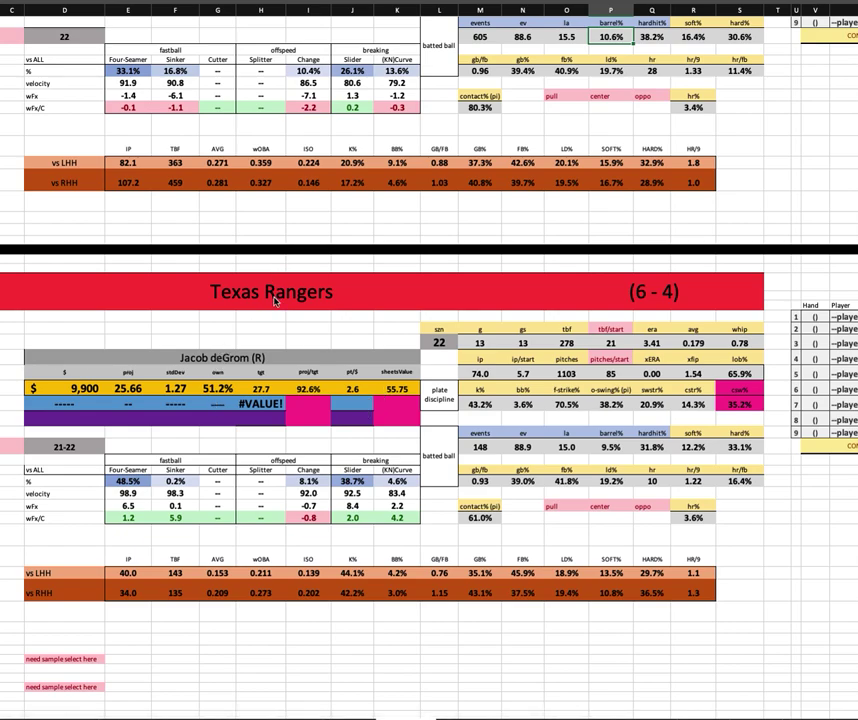
left_click(76, 388)
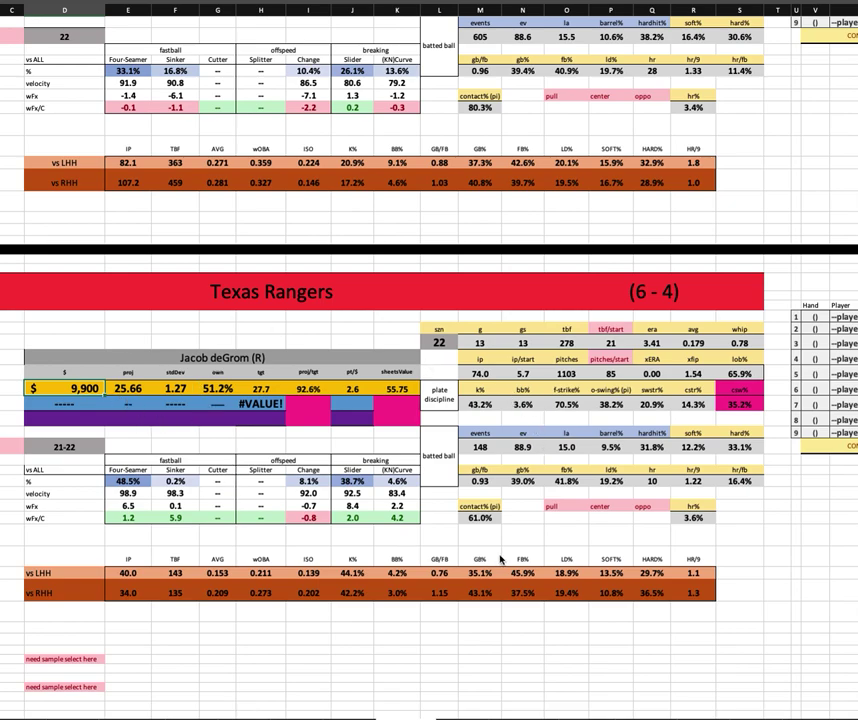
scroll(344, 340, "up", 3)
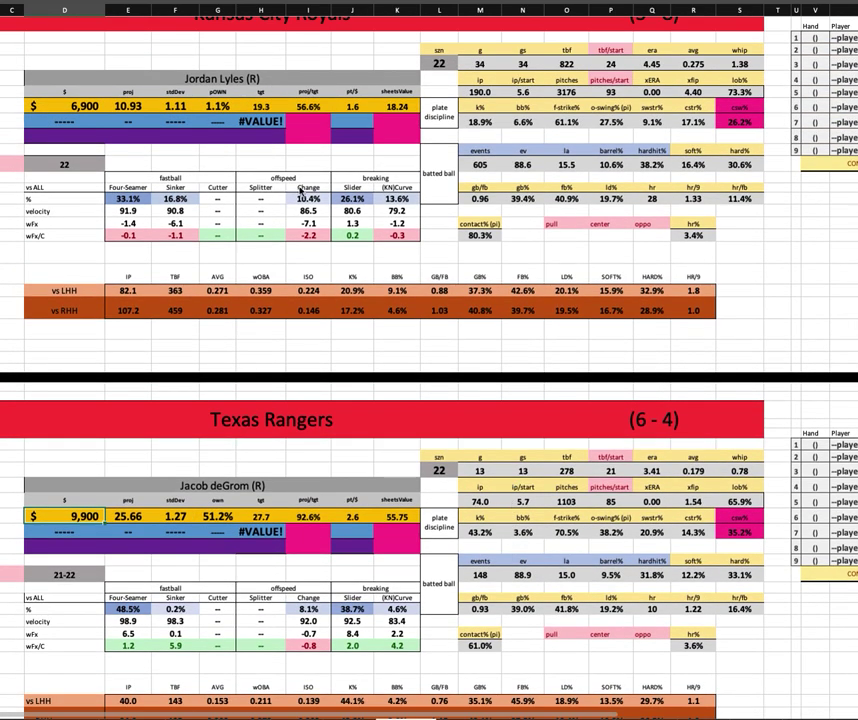
scroll(416, 298, "down", 2)
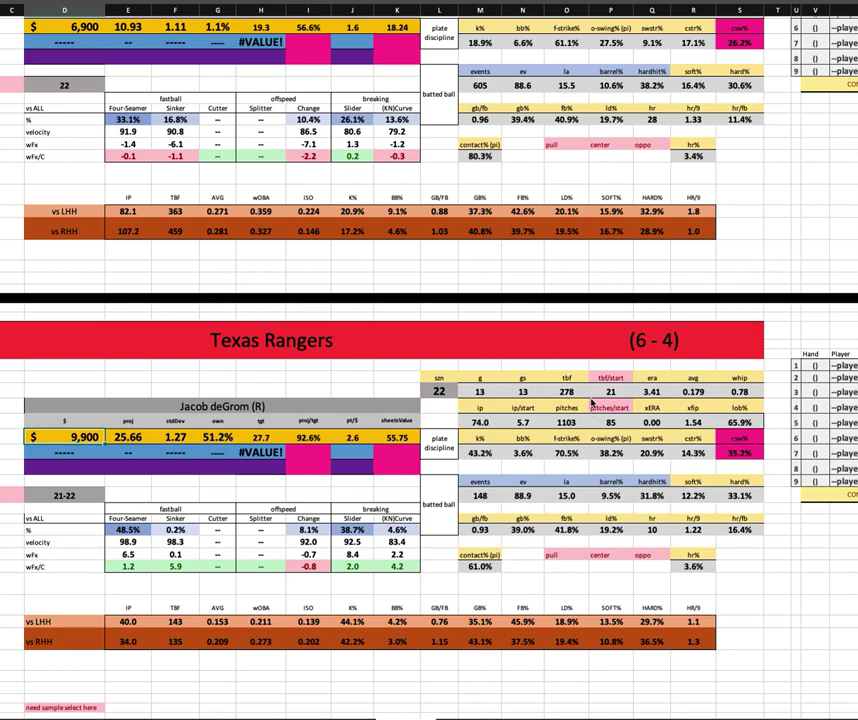
scroll(600, 330, "up", 2)
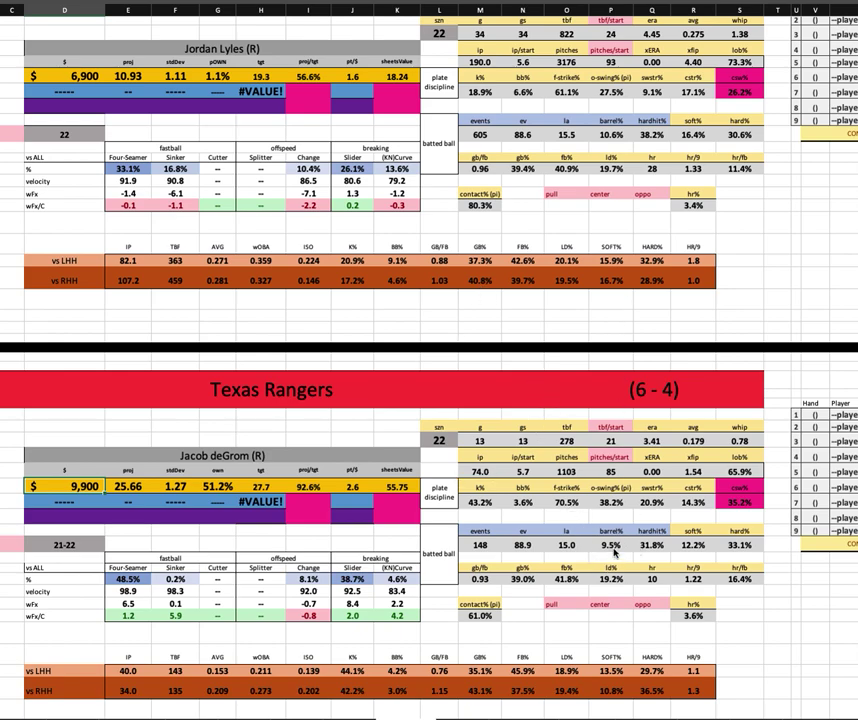
left_click(612, 545)
scroll(632, 563, "down", 1)
scroll(632, 563, "down", 3)
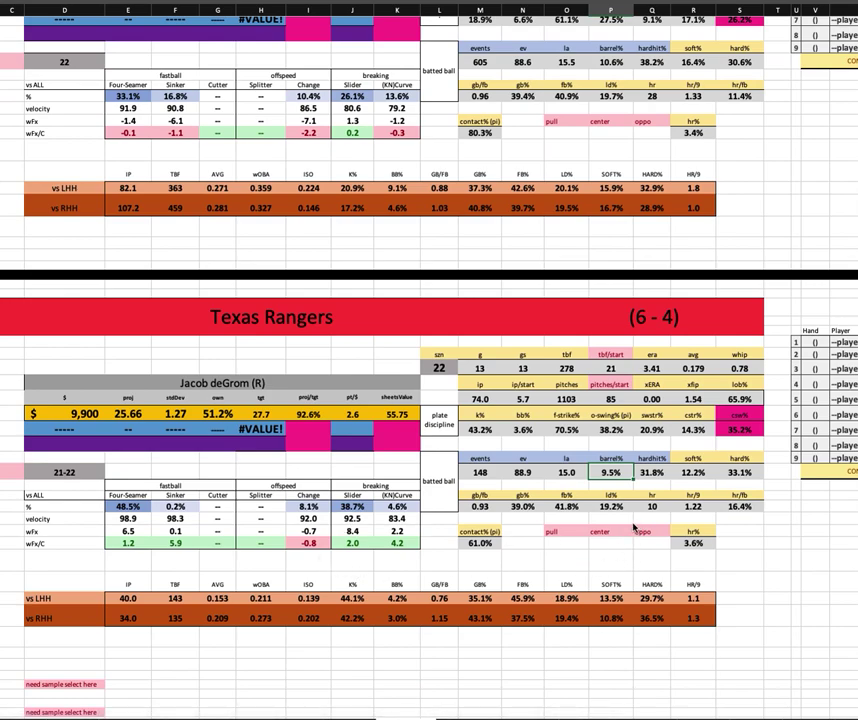
Check the Rangers starter's strikeout rate, his hard-hit rate and ISO against right-handed hitters, and his batting average allowed to both sides
left_click(484, 432)
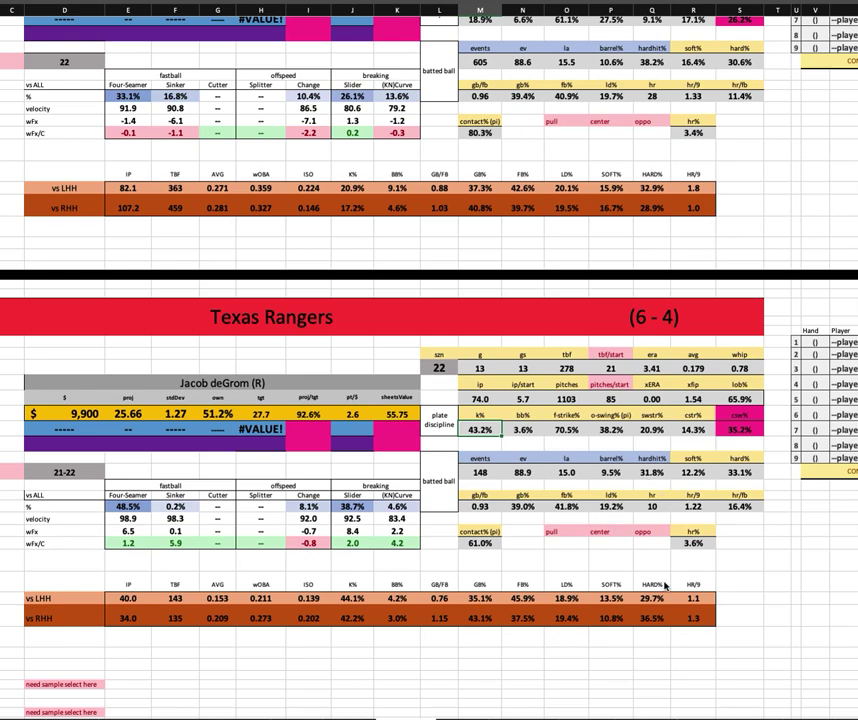
left_click(655, 617)
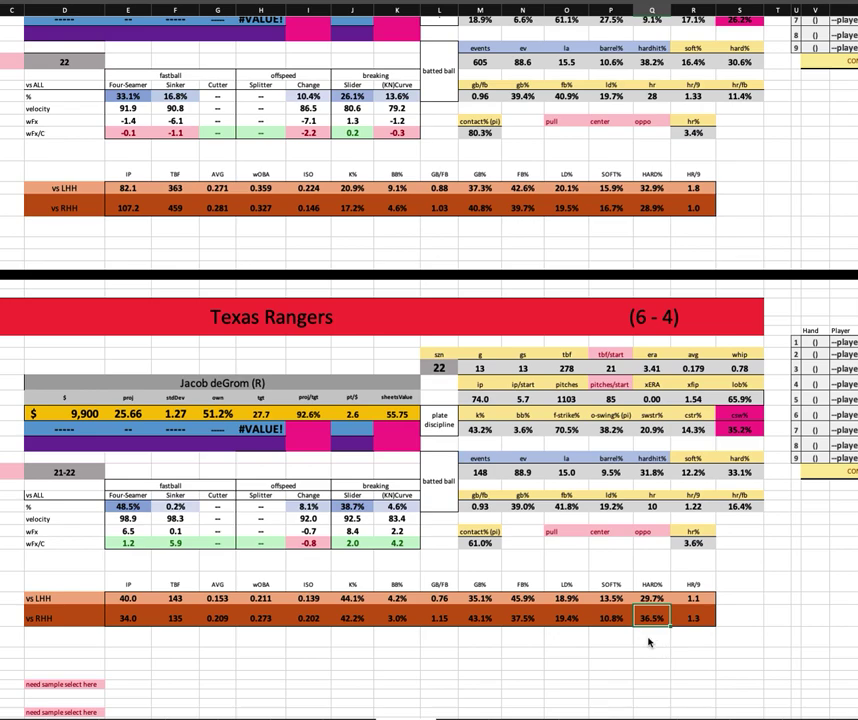
left_click(312, 619)
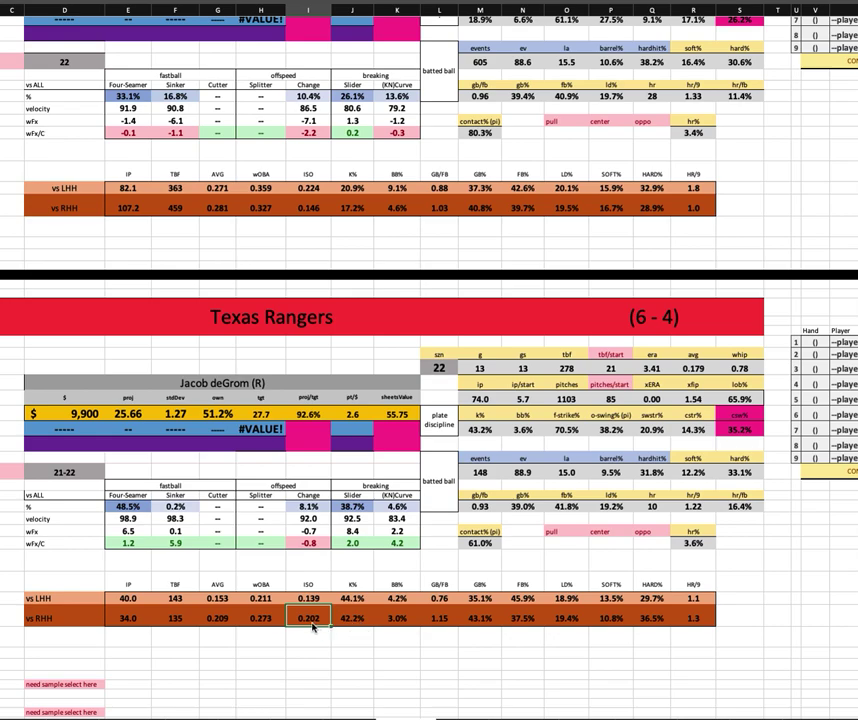
left_click(217, 618)
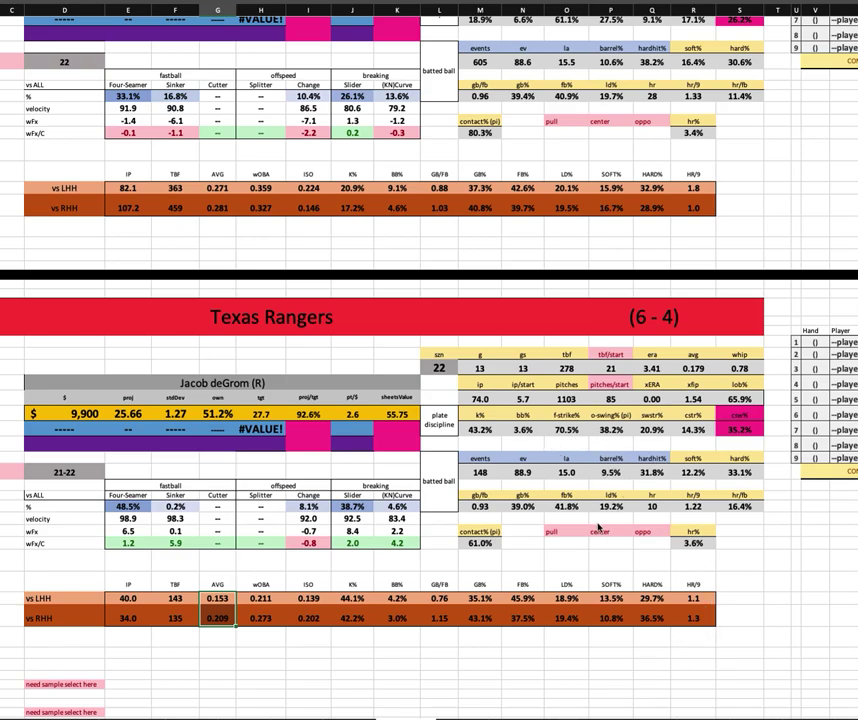
Switch to the FantasyLabs MLB lineups page and highlight Salvador Perez in the Royals' projected lineup
scroll(598, 527, "up", 5)
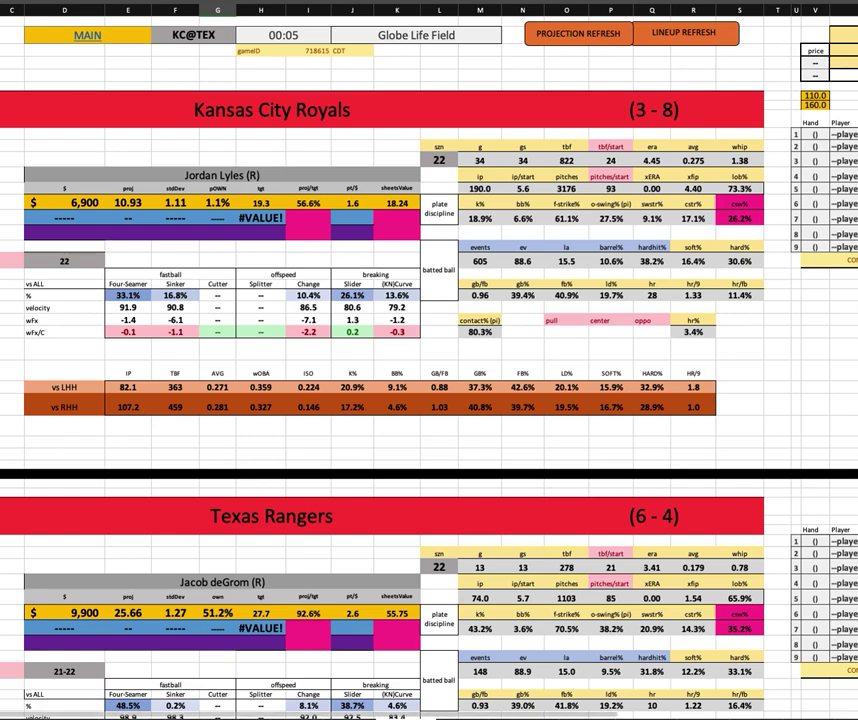
key("super+Tab")
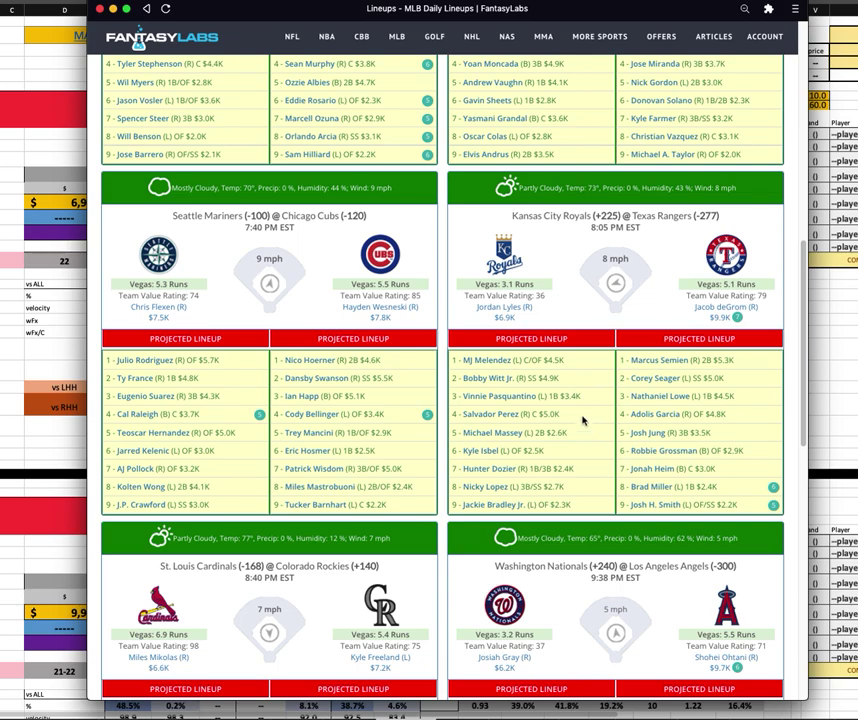
left_click(468, 414, "shift")
left_click_drag(462, 378, 578, 378)
left_click(565, 412)
left_click(461, 415, "shift")
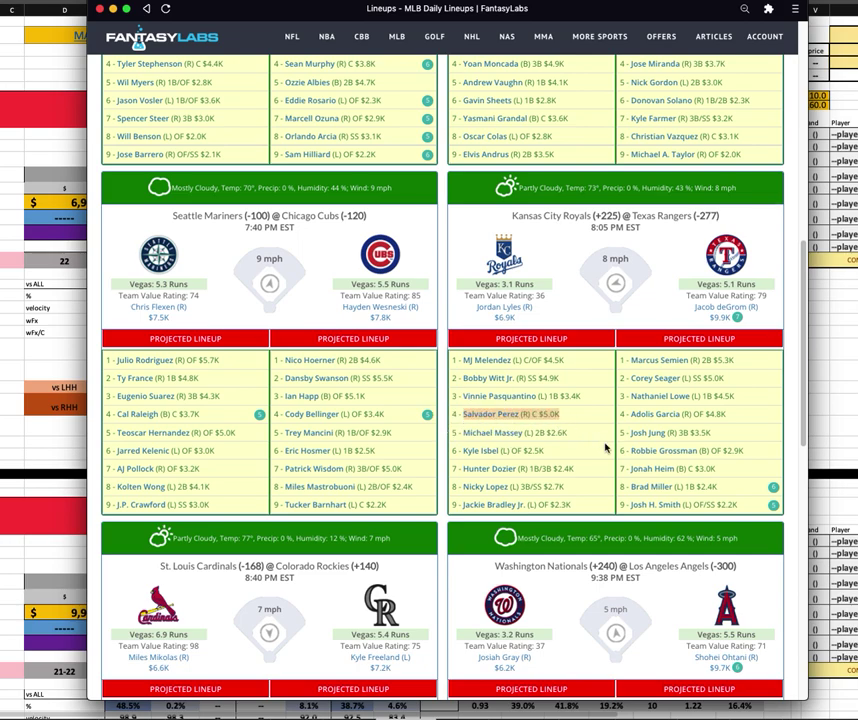
Return to the matchup spreadsheet and check the Rangers starter's ownership and hard-hit rate against right-handed hitters
left_click(826, 440)
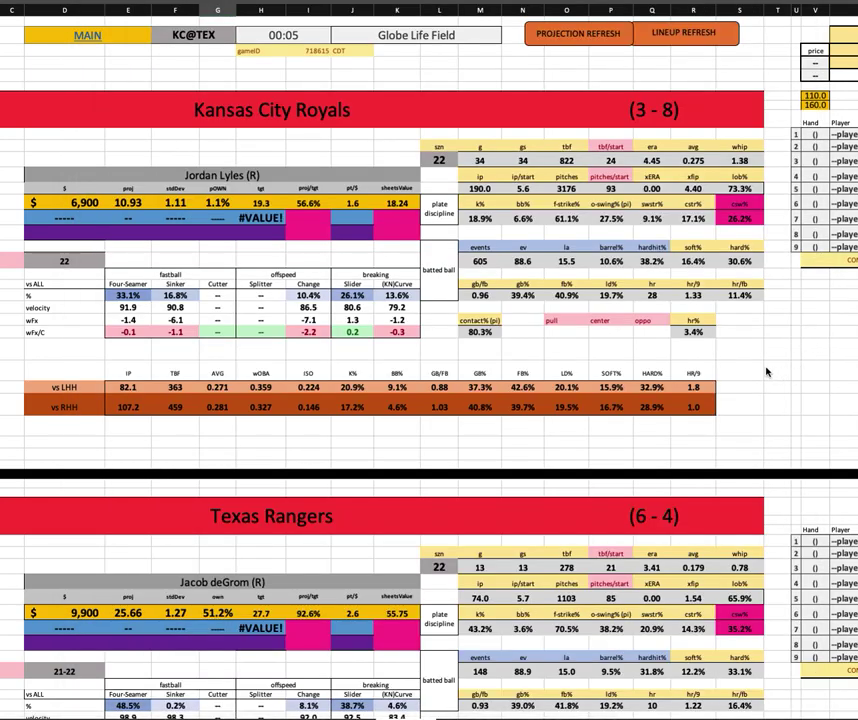
scroll(766, 372, "down", 2)
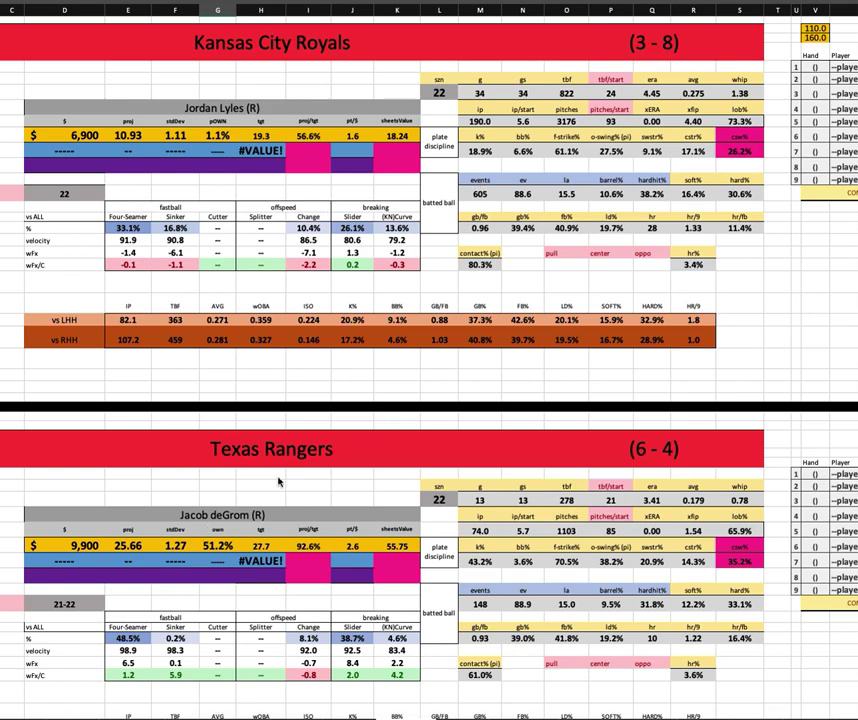
scroll(226, 512, "down", 3)
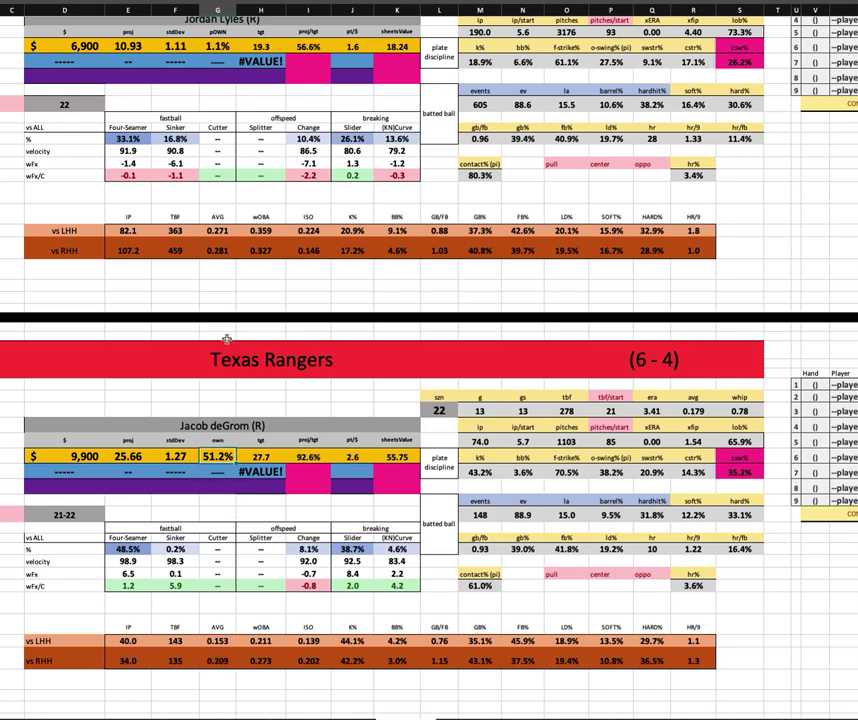
left_click(222, 456)
scroll(284, 131, "up", 5)
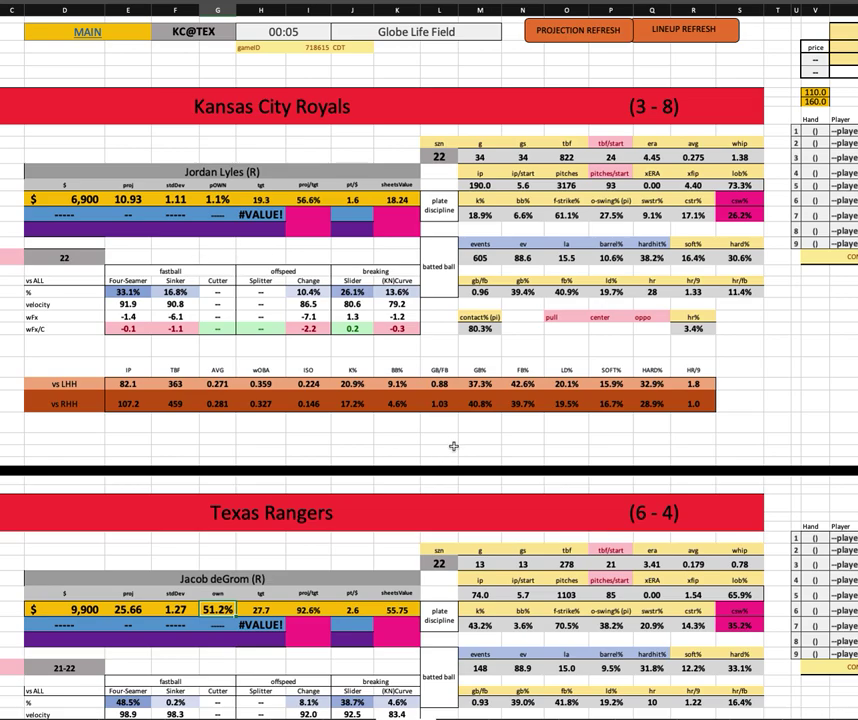
scroll(535, 445, "down", 5)
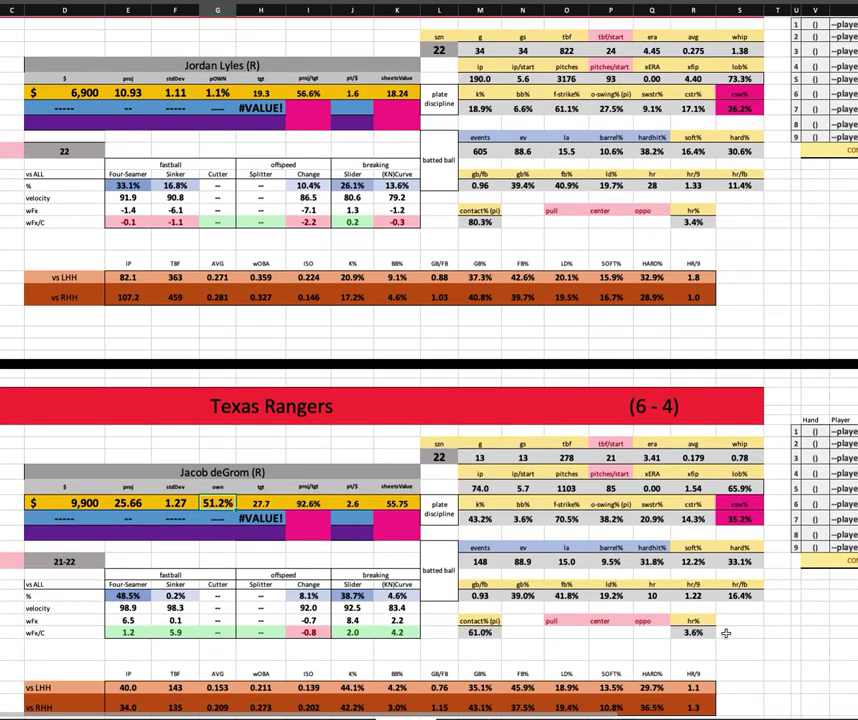
left_click(652, 706)
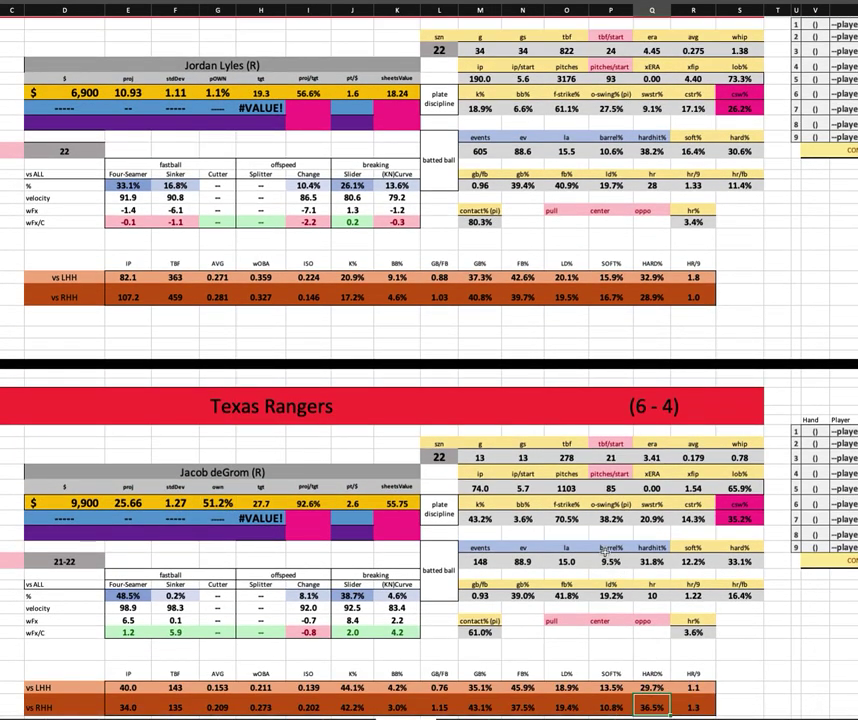
scroll(590, 533, "up", 5)
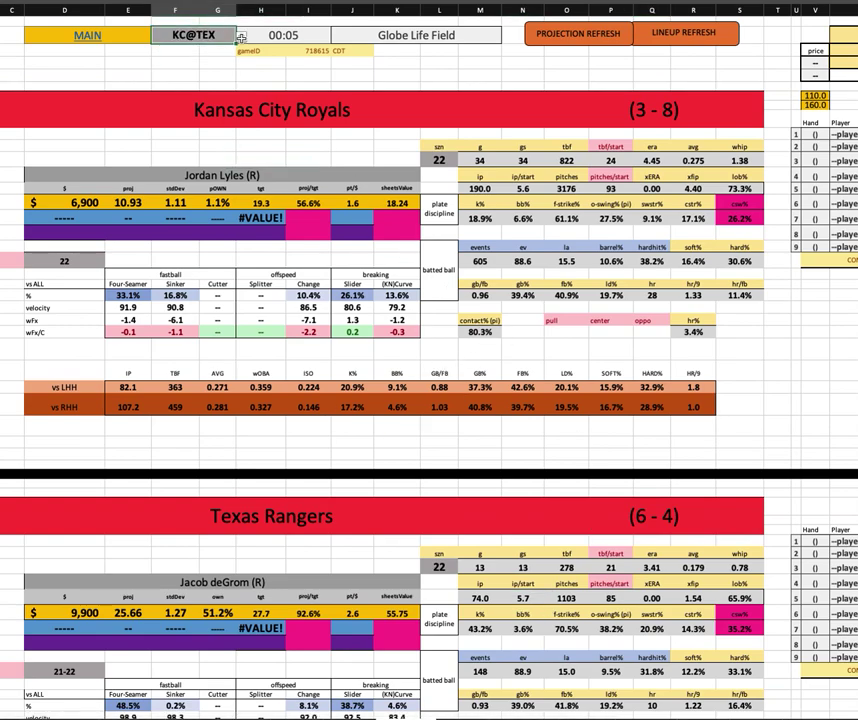
Switch the matchup sheet to the STL@COL game
left_click(200, 34)
left_click(241, 36)
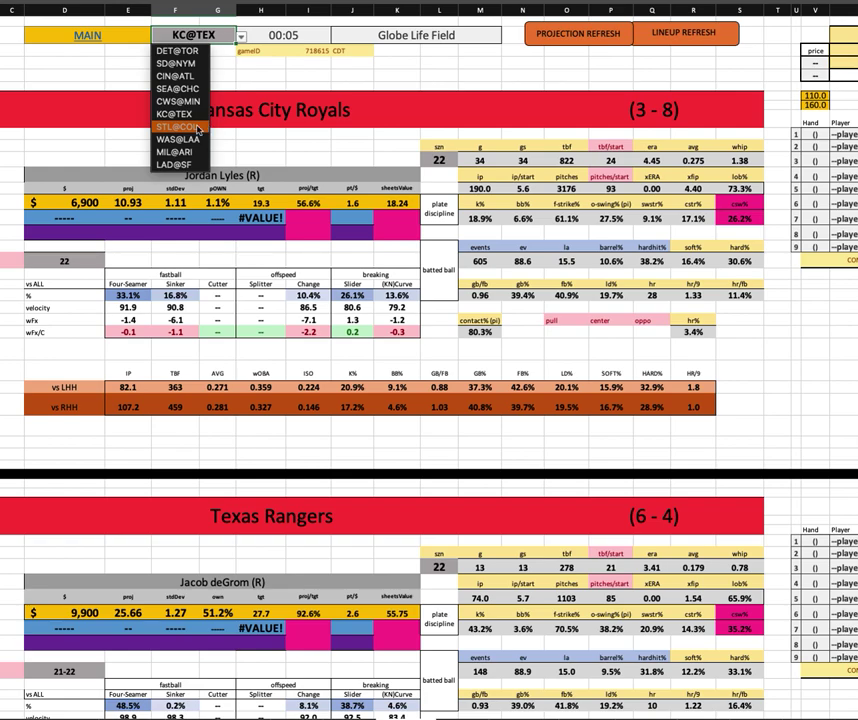
key("Return")
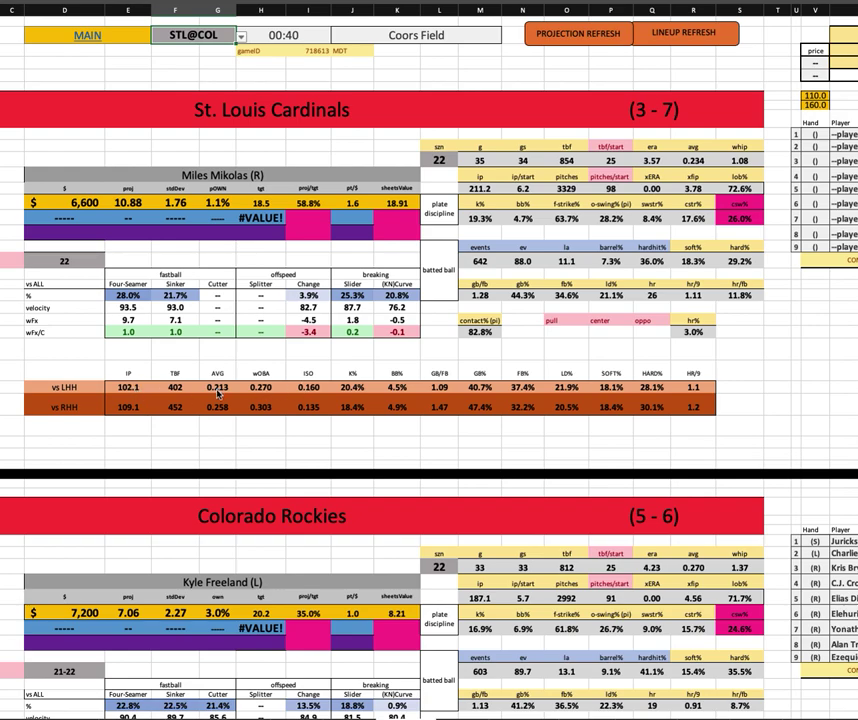
Review the Cardinals starter's average and ISO against left-handed hitters, contact rate, projected ownership and curveball metrics
left_click(269, 393)
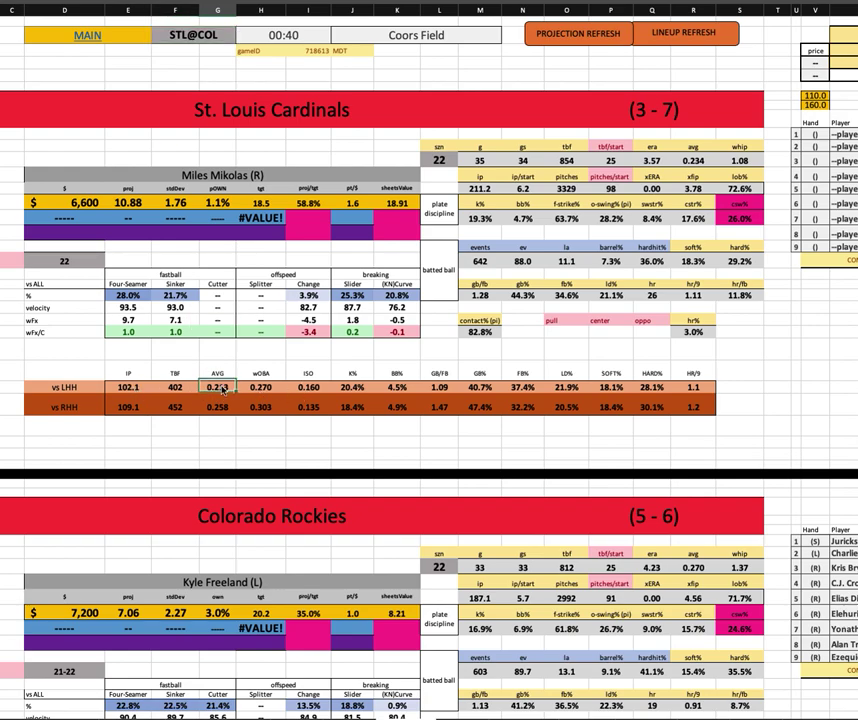
left_click(318, 389)
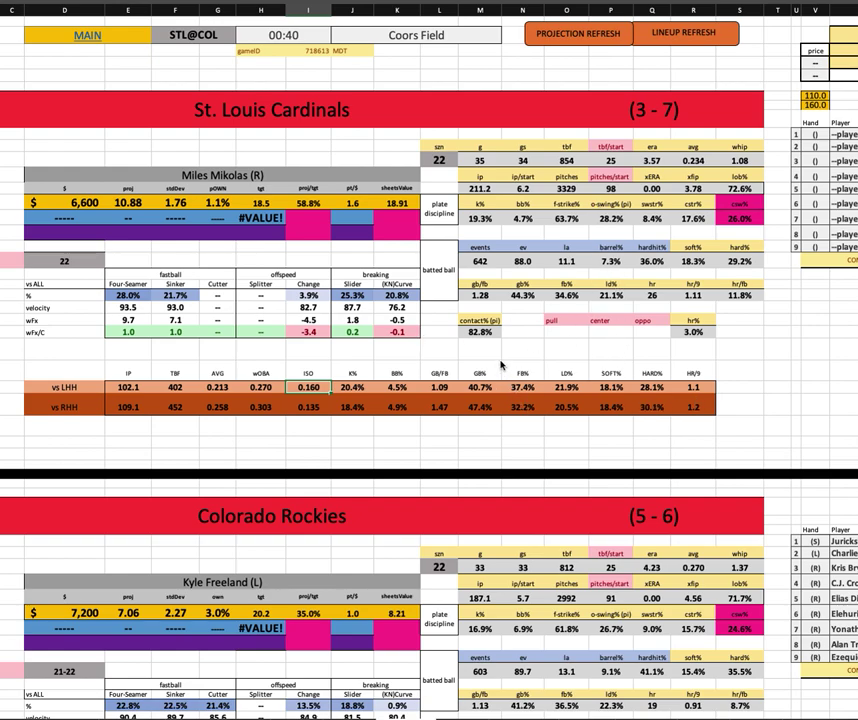
left_click(482, 332)
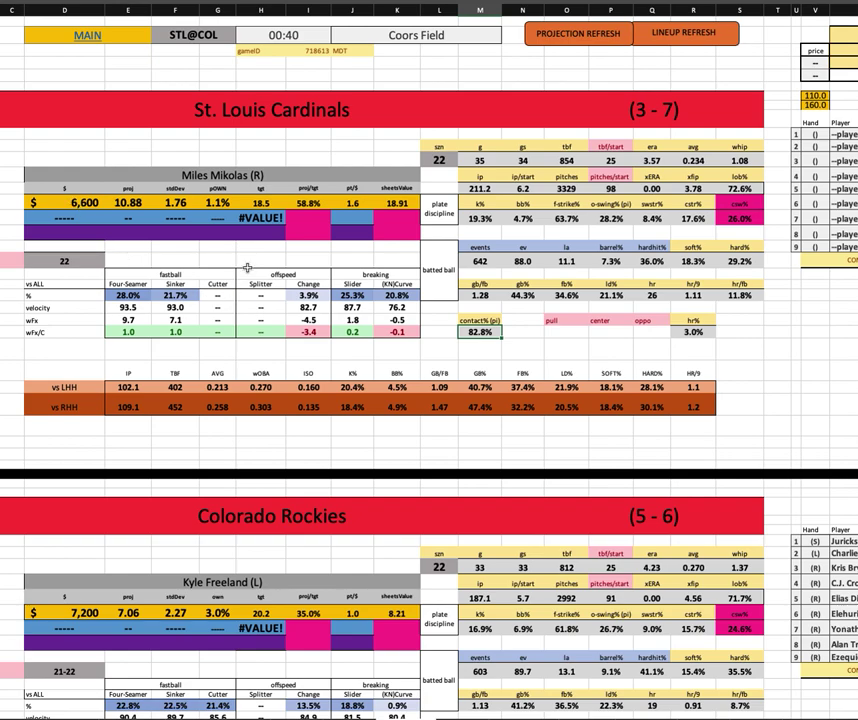
left_click(219, 201)
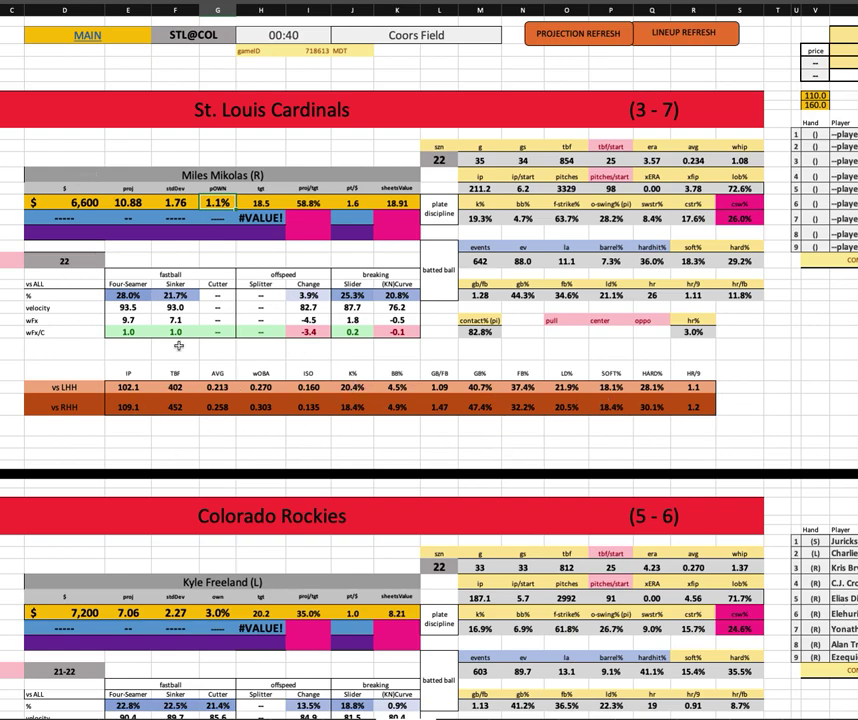
left_click_drag(400, 295, 401, 328)
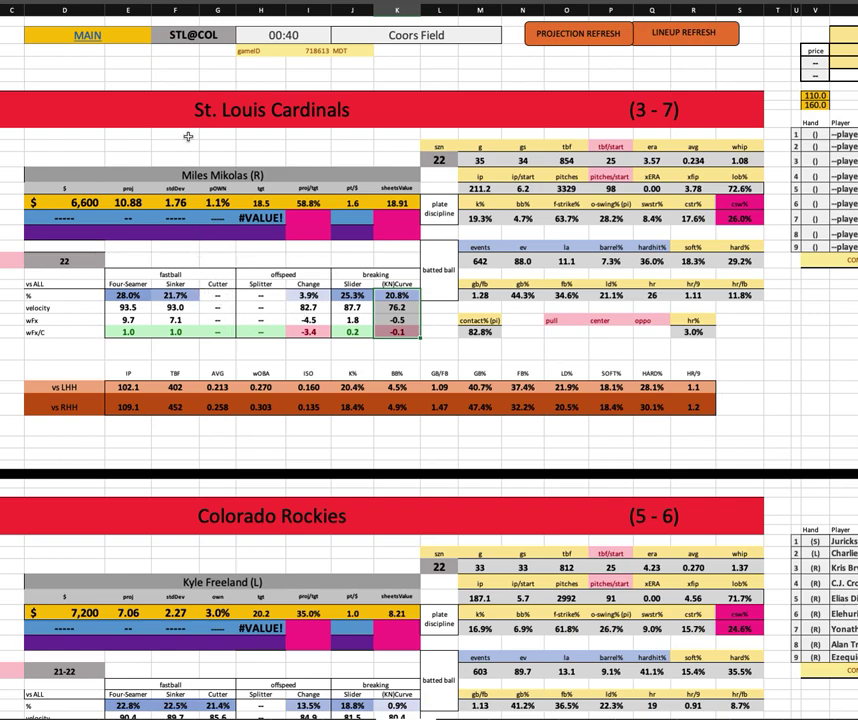
Examine the Rockies starter's stats and the Rockies hitters' lineup with salaries and projections
scroll(335, 370, "down", 2)
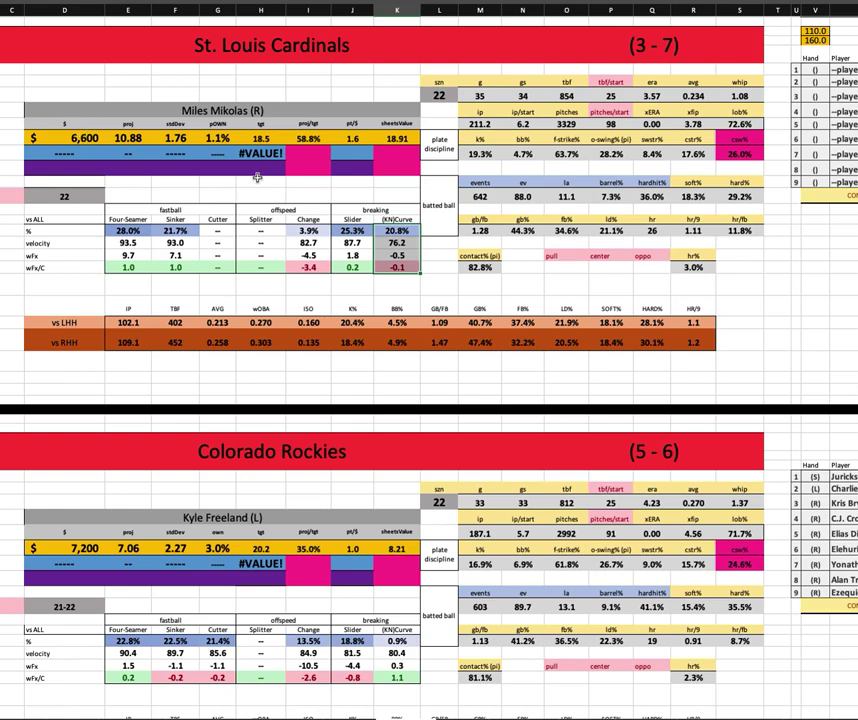
scroll(207, 291, "down", 1)
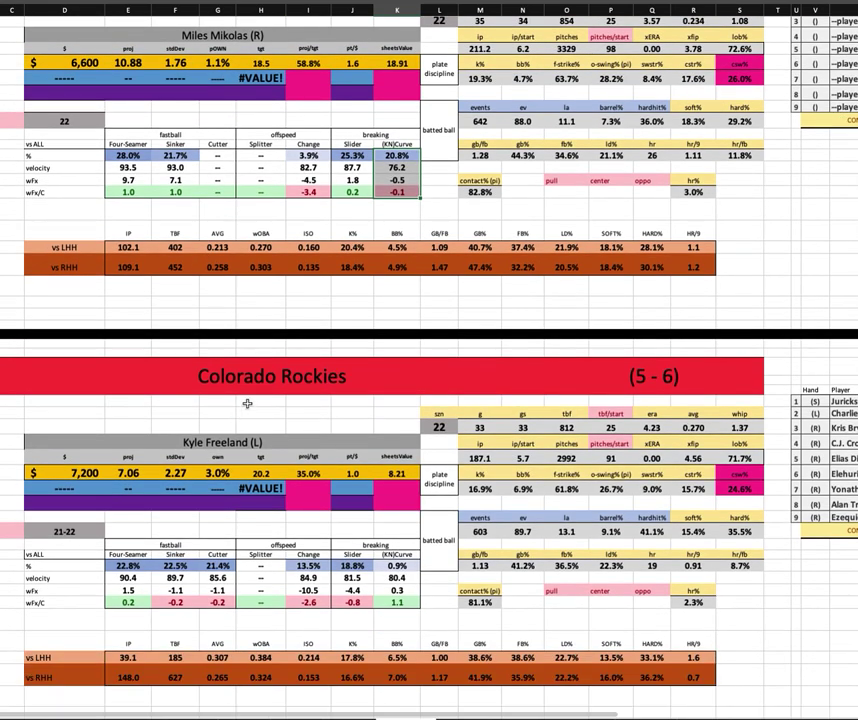
scroll(249, 350, "down", 2)
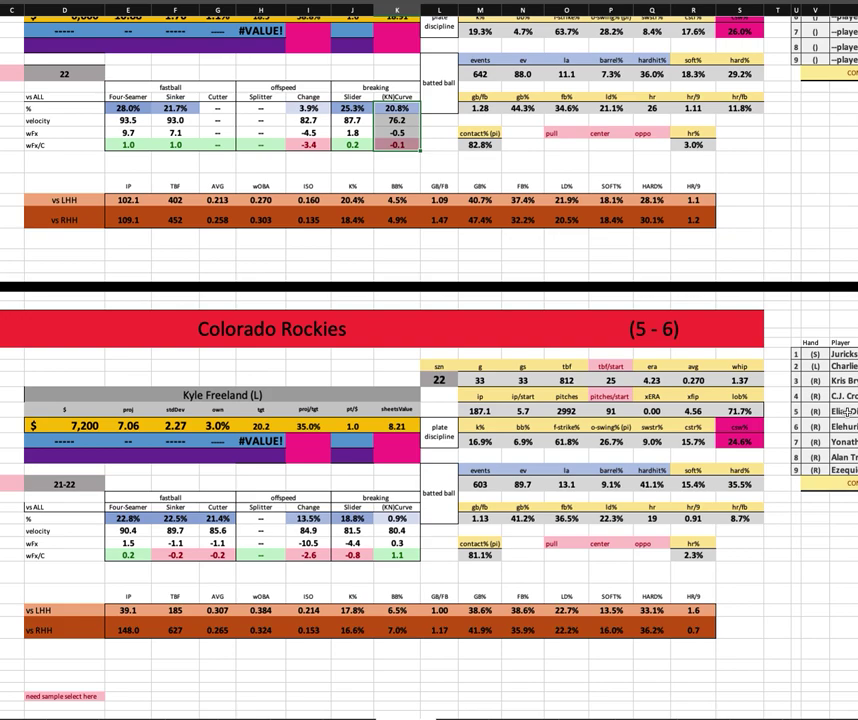
scroll(846, 411, "right", 5)
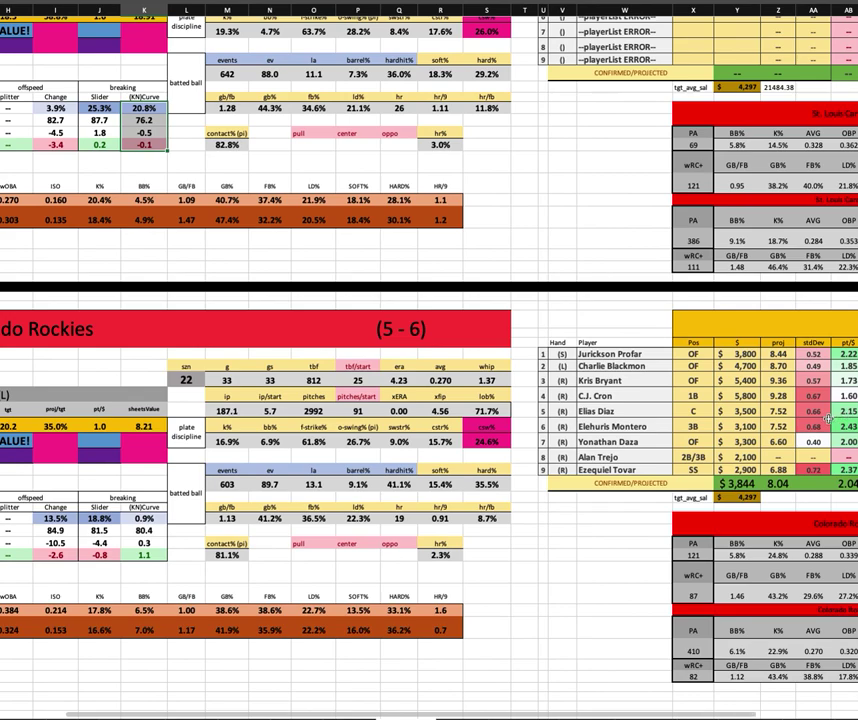
scroll(826, 418, "left", 1)
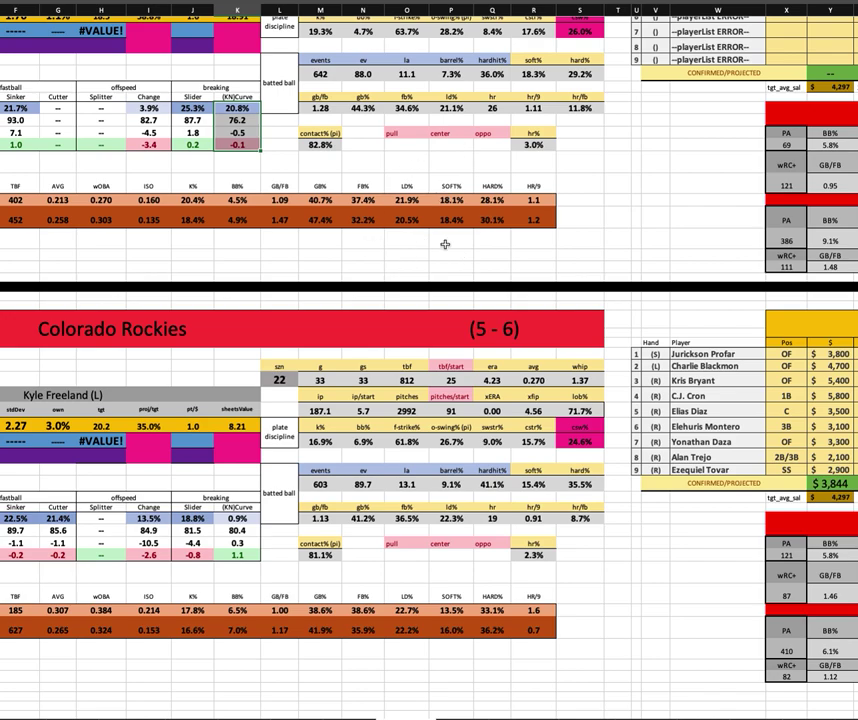
Check the Cardinals starter's GB/FB ratio against left-handed hitters and compare it with the Rockies lineup
scroll(383, 250, "left", 5)
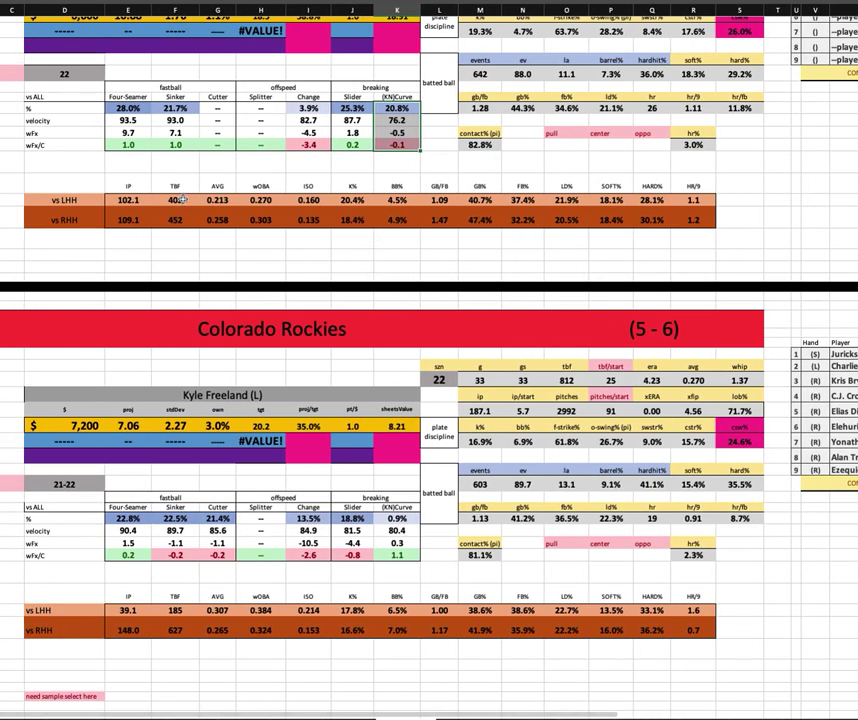
left_click(439, 200)
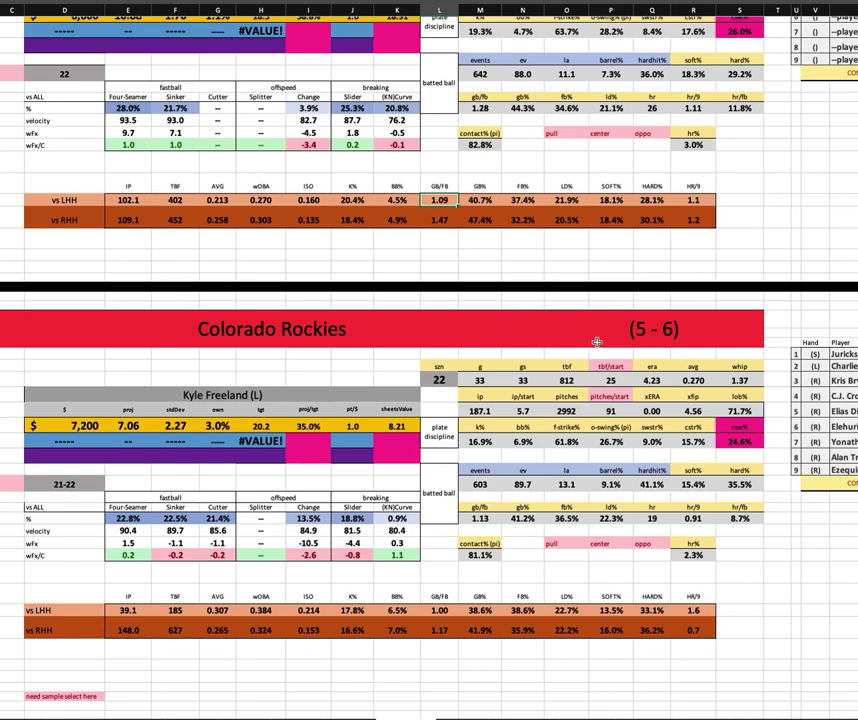
scroll(605, 310, "right", 5)
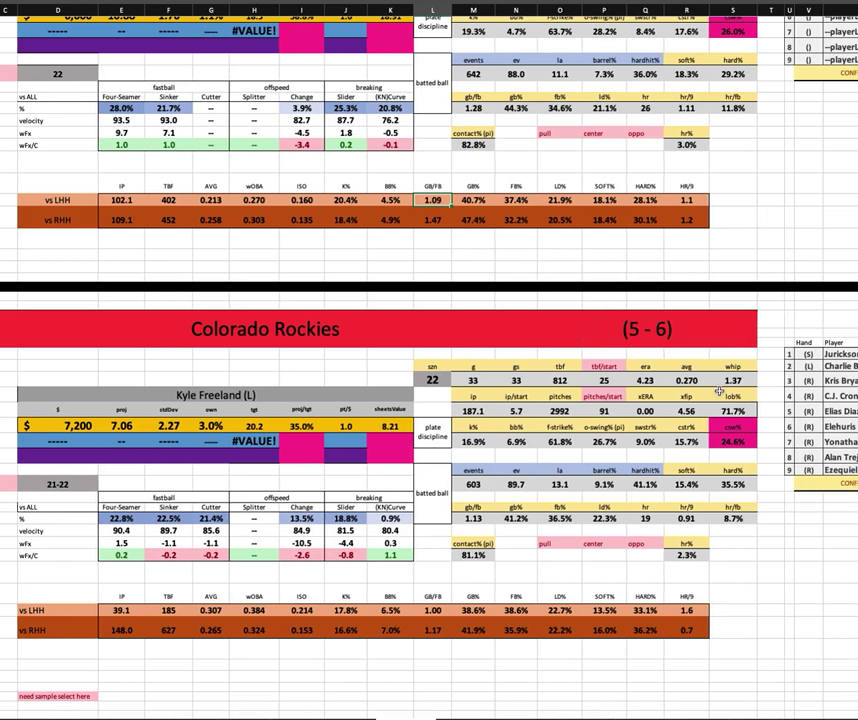
scroll(716, 391, "right", 2)
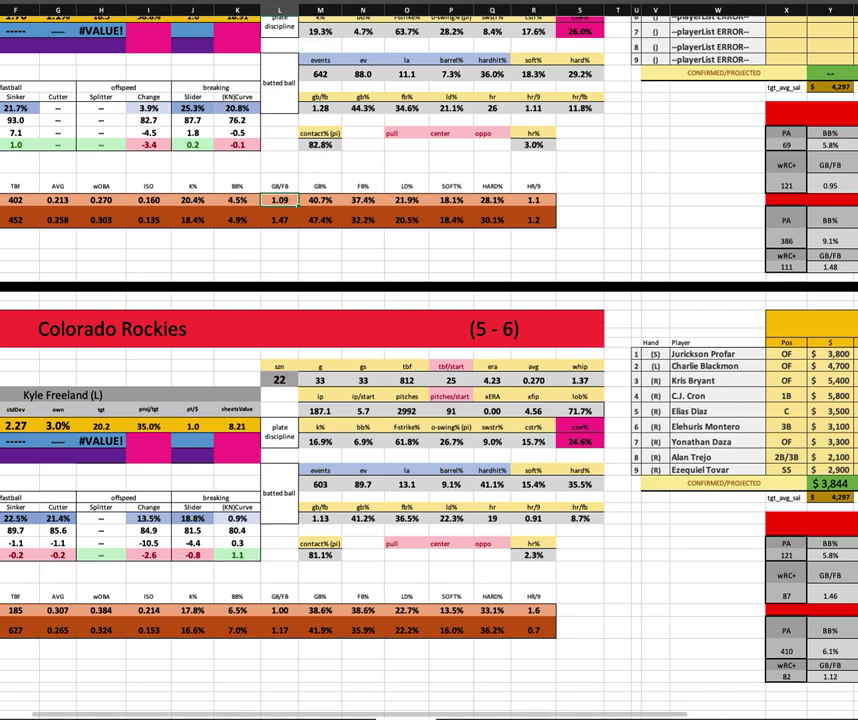
Switch to the FantasyLabs lineups page and review the Rockies' projected hitters in the second, third, fourth, seventh and ninth spots with their salaries
key("super+Tab")
scroll(330, 500, "down", 5)
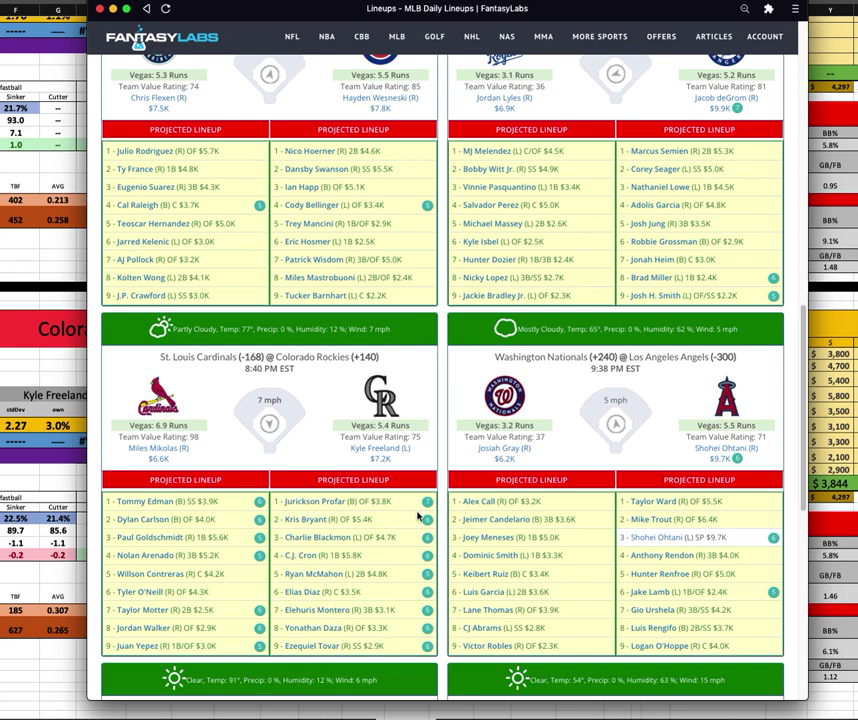
left_click_drag(404, 543, 305, 538)
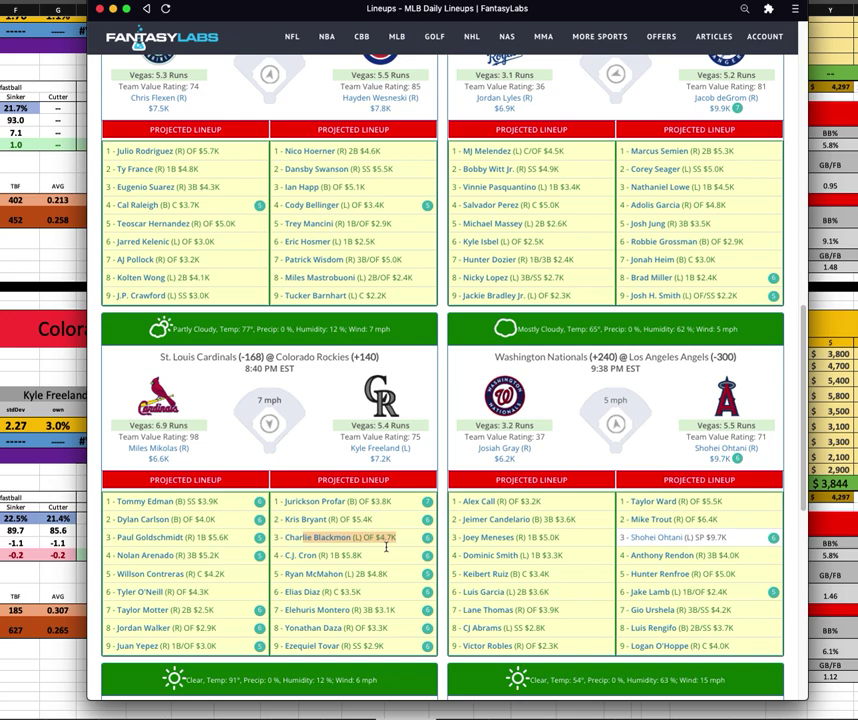
left_click_drag(287, 519, 396, 519)
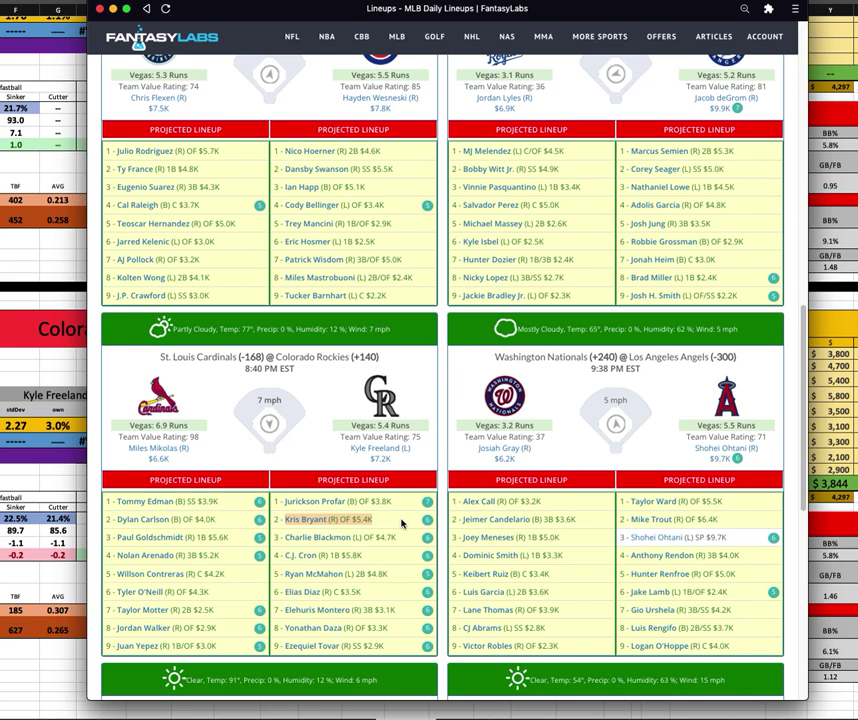
left_click_drag(341, 555, 362, 556)
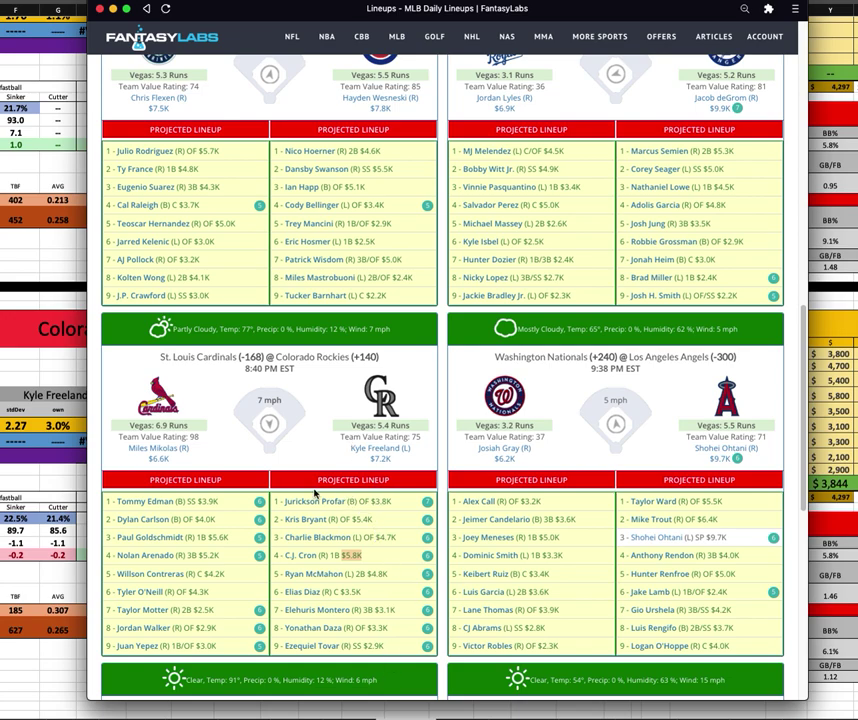
left_click(372, 560)
left_click_drag(390, 651, 283, 647)
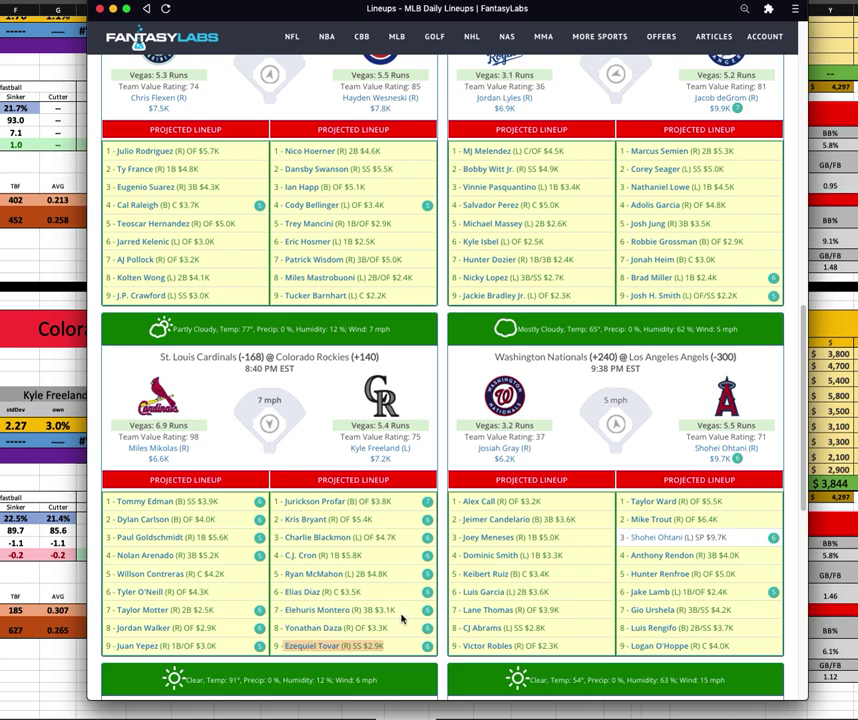
left_click_drag(286, 610, 397, 611)
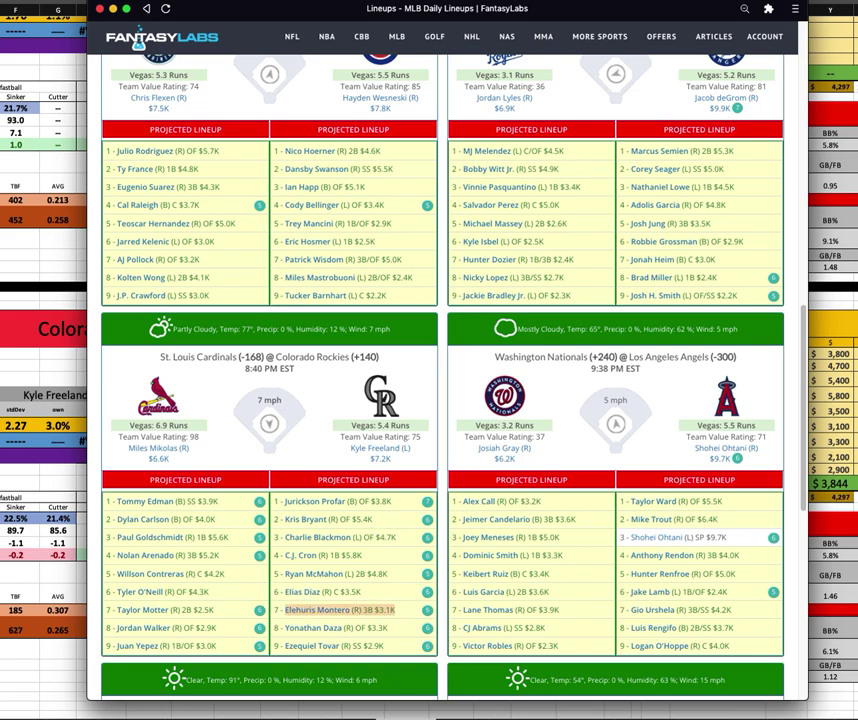
Return to the matchup spreadsheet and check the Cardinals starter's contact rate
key("super+Tab")
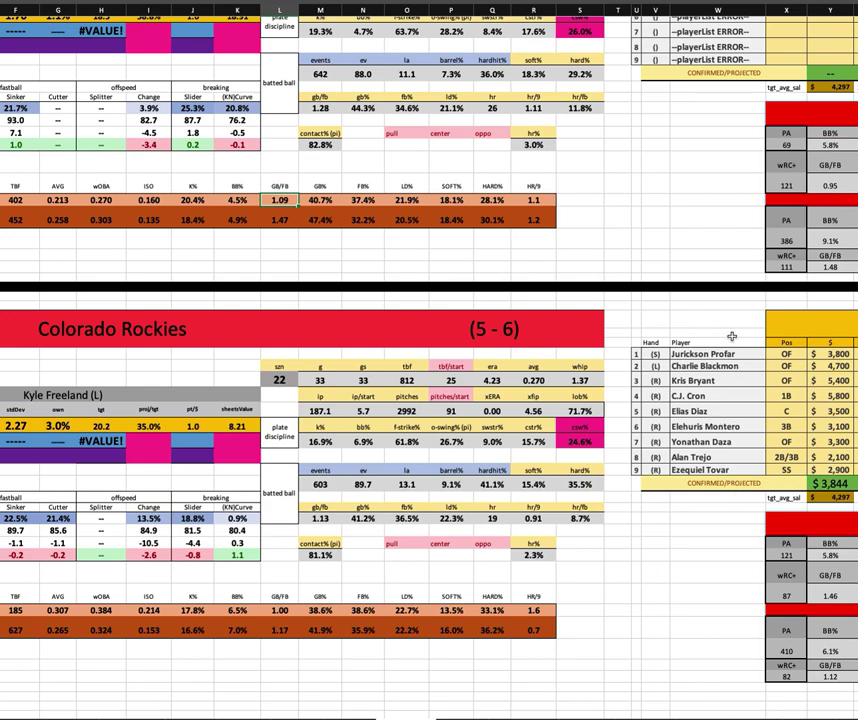
scroll(555, 540, "left", 2)
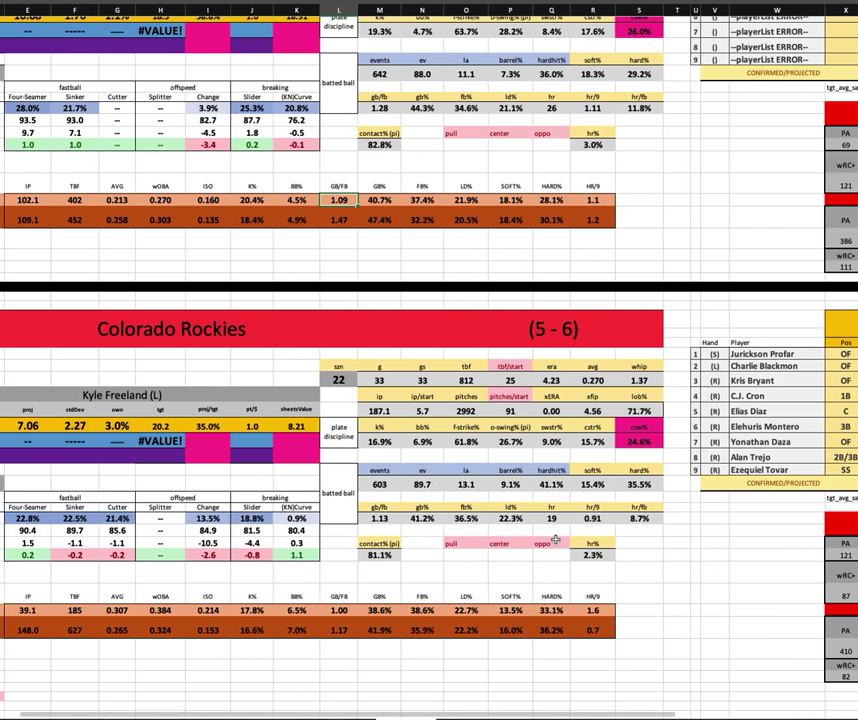
scroll(555, 540, "left", 2)
scroll(435, 467, "up", 3)
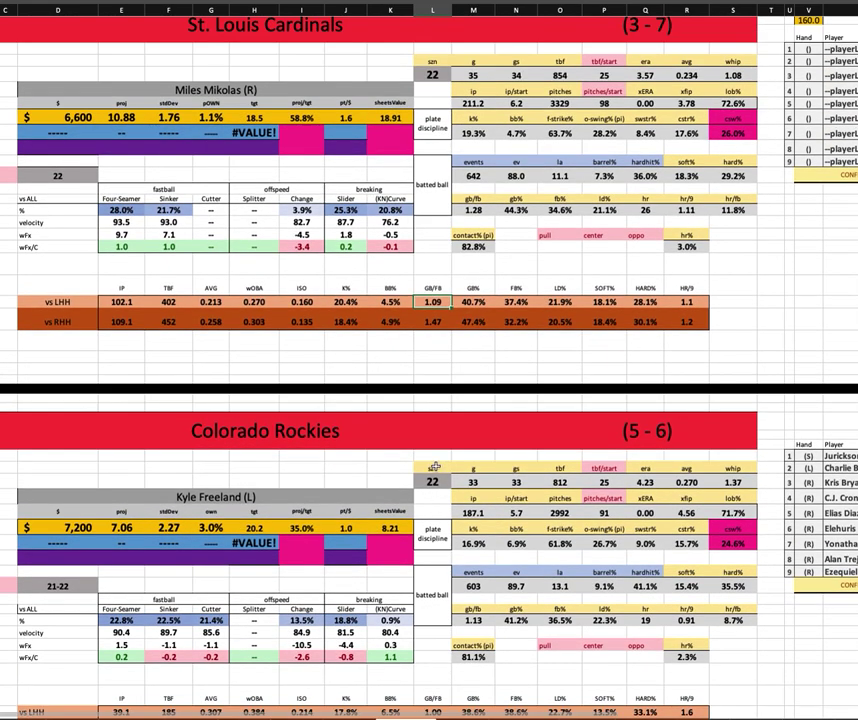
left_click(486, 246)
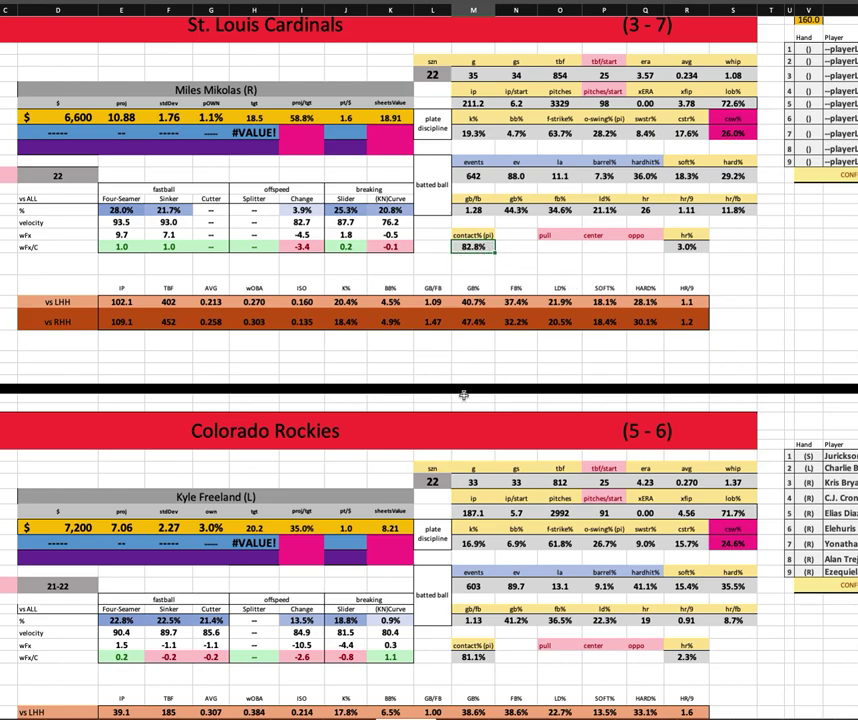
Review the Rockies starter's strikeout and contact rates, average and hard-hit splits by batter handedness, and CSW%
scroll(418, 461, "down", 5)
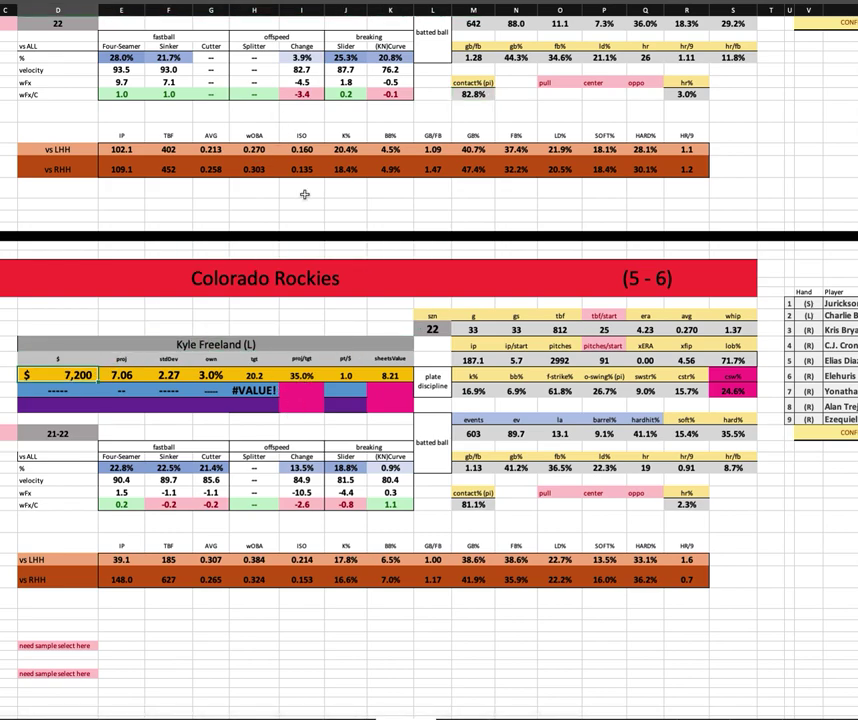
left_click(517, 408)
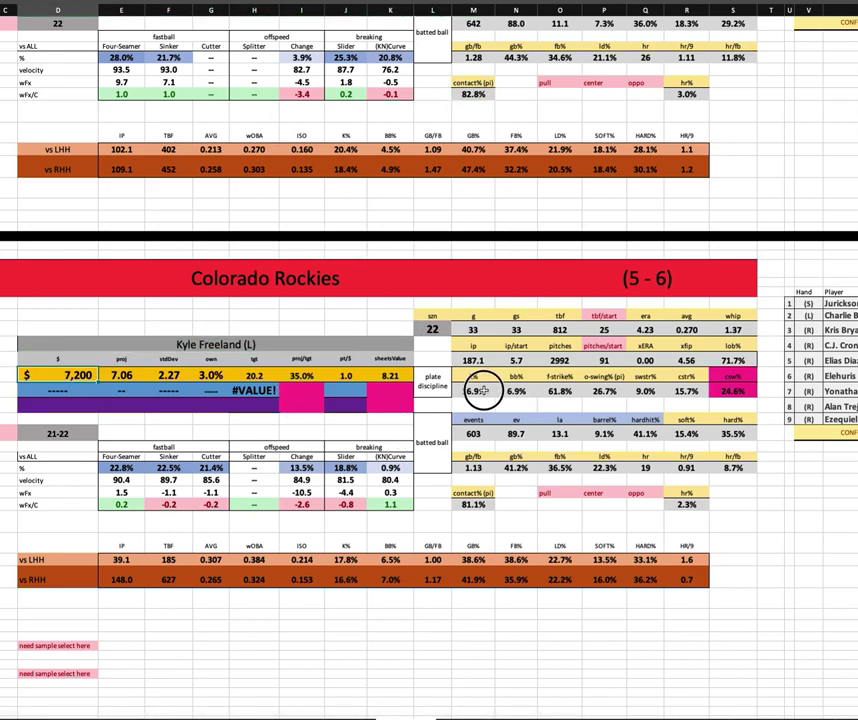
left_click(476, 504)
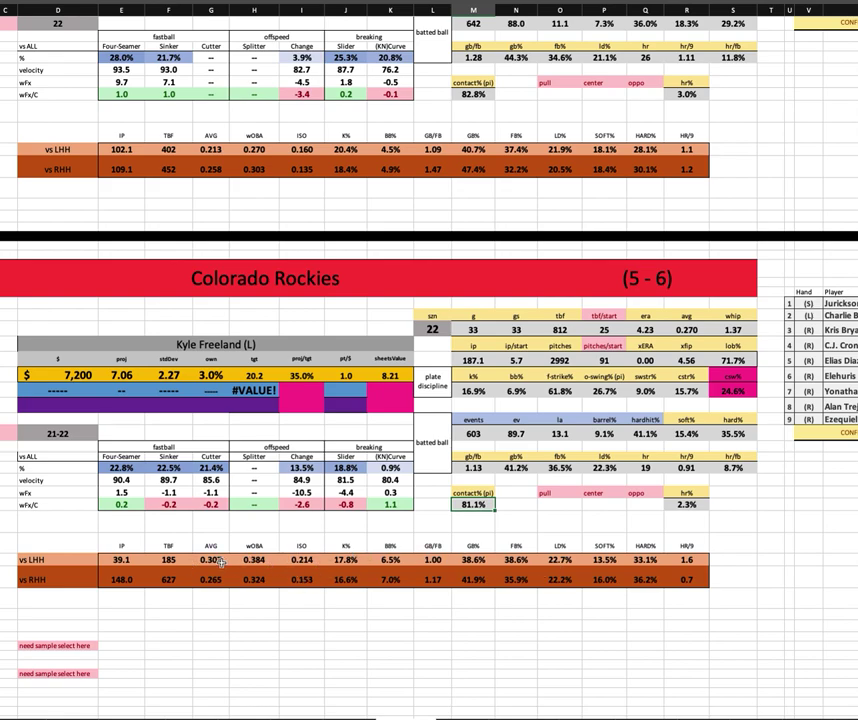
left_click_drag(217, 560, 214, 580)
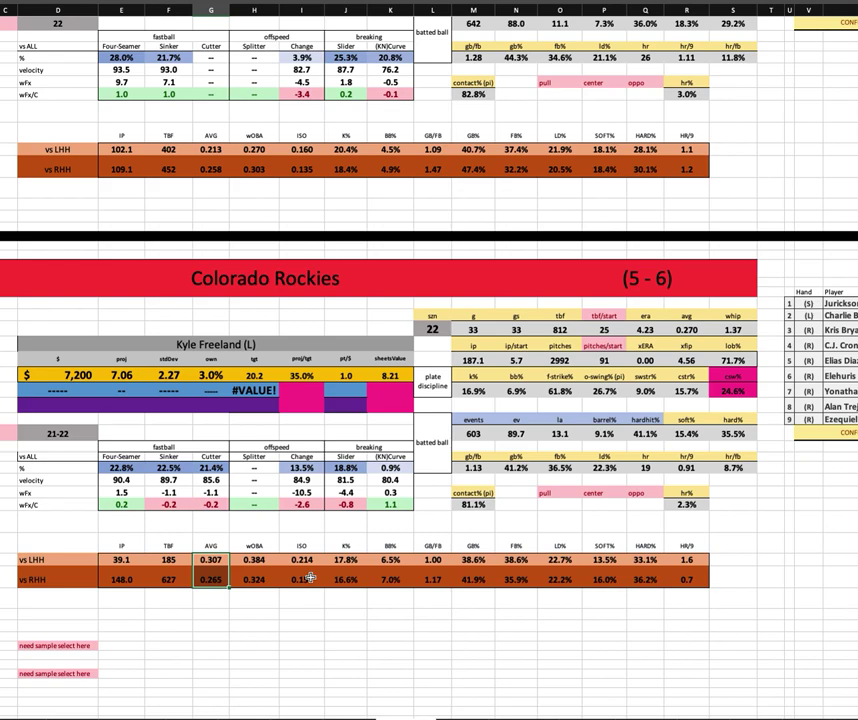
left_click_drag(645, 546, 642, 601)
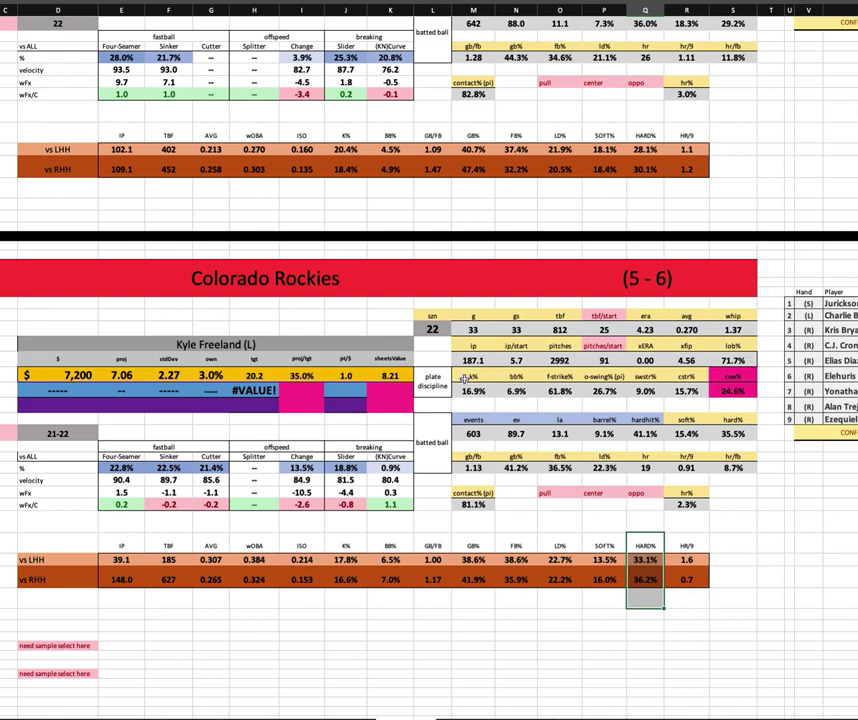
left_click(728, 387)
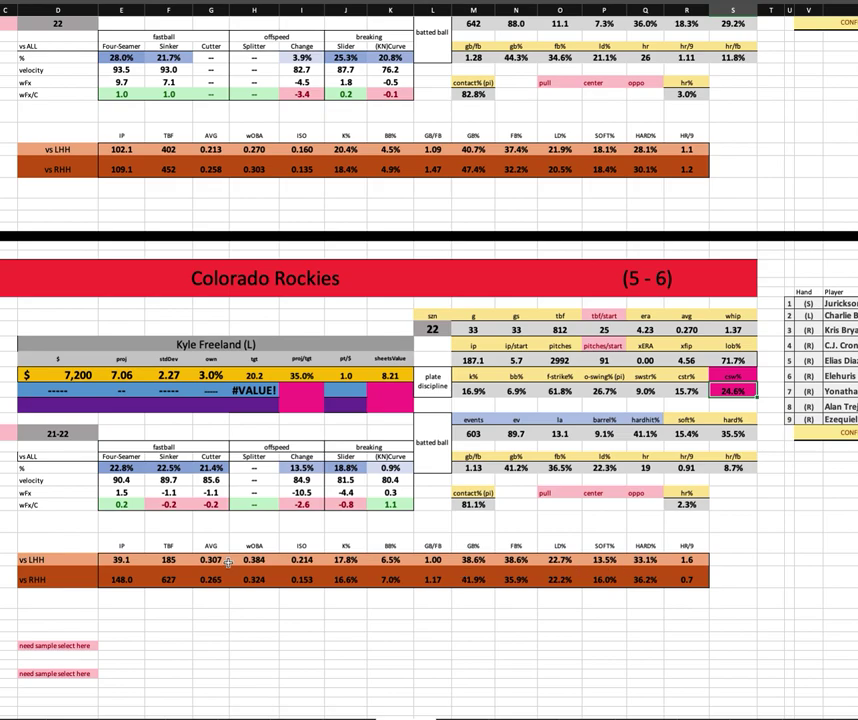
Switch to the FantasyLabs lineups page and review the Cardinals' first four projected hitters with their positions and salaries
scroll(228, 563, "up", 7)
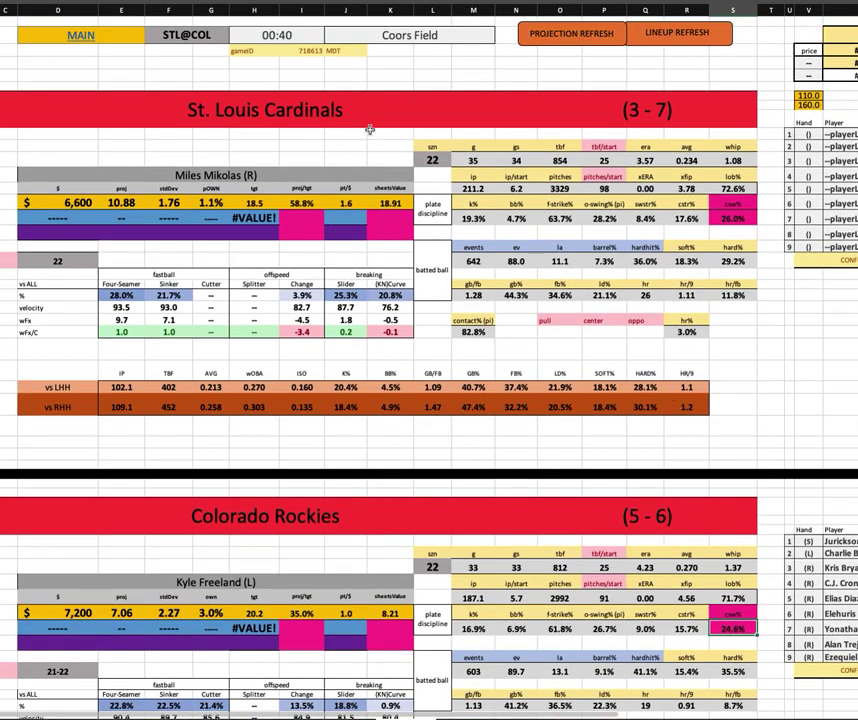
key("super+Tab")
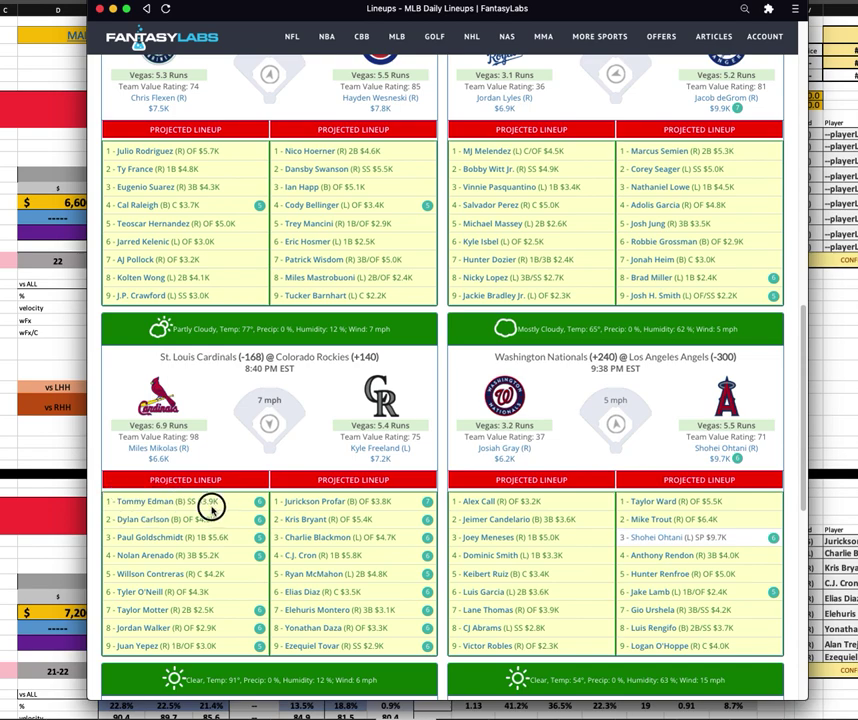
left_click_drag(228, 507, 110, 501)
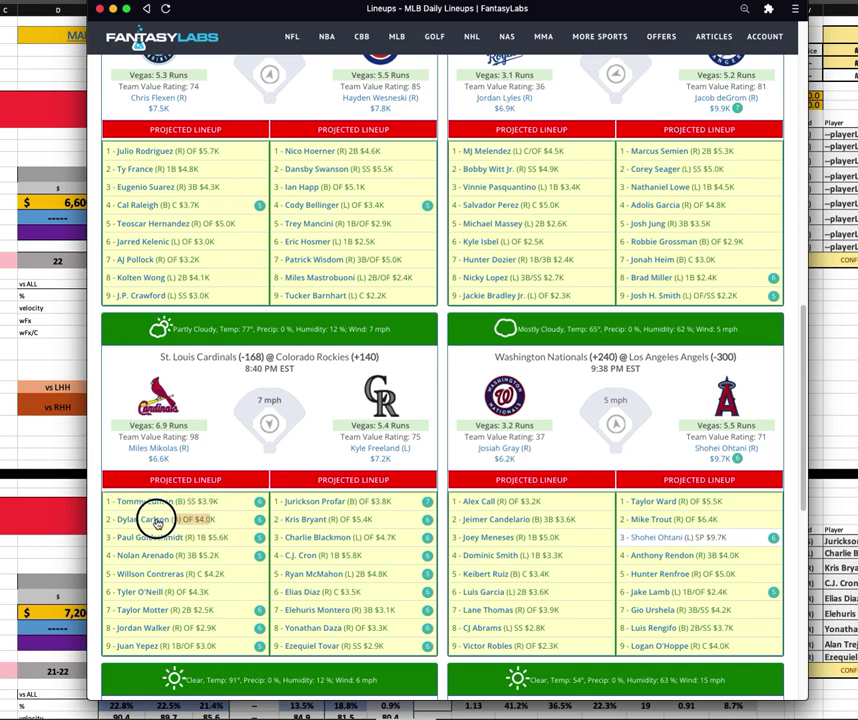
left_click_drag(115, 501, 196, 519)
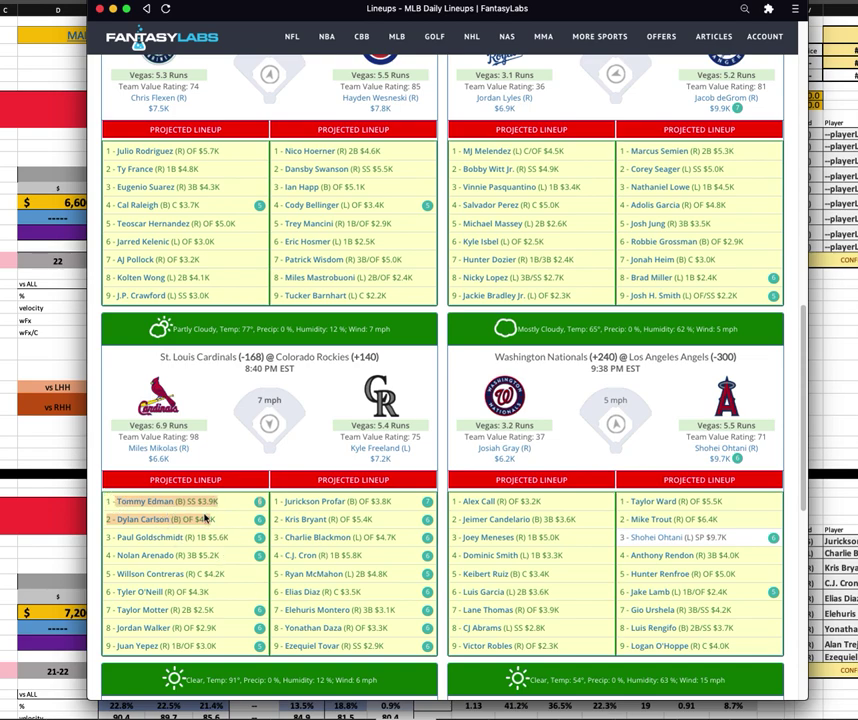
left_click_drag(237, 540, 130, 541)
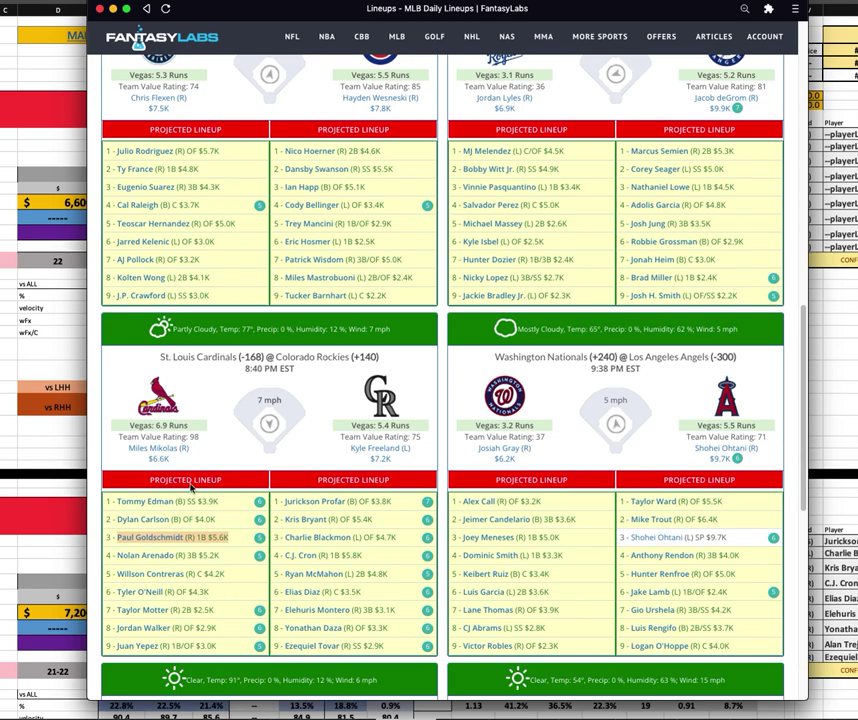
double_click(218, 538)
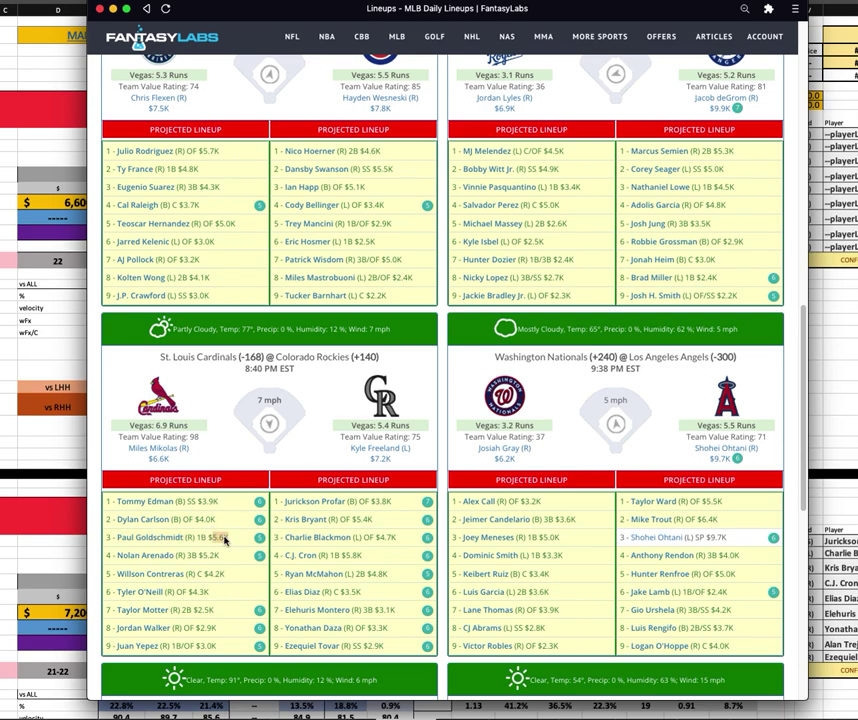
left_click_drag(220, 556, 184, 555)
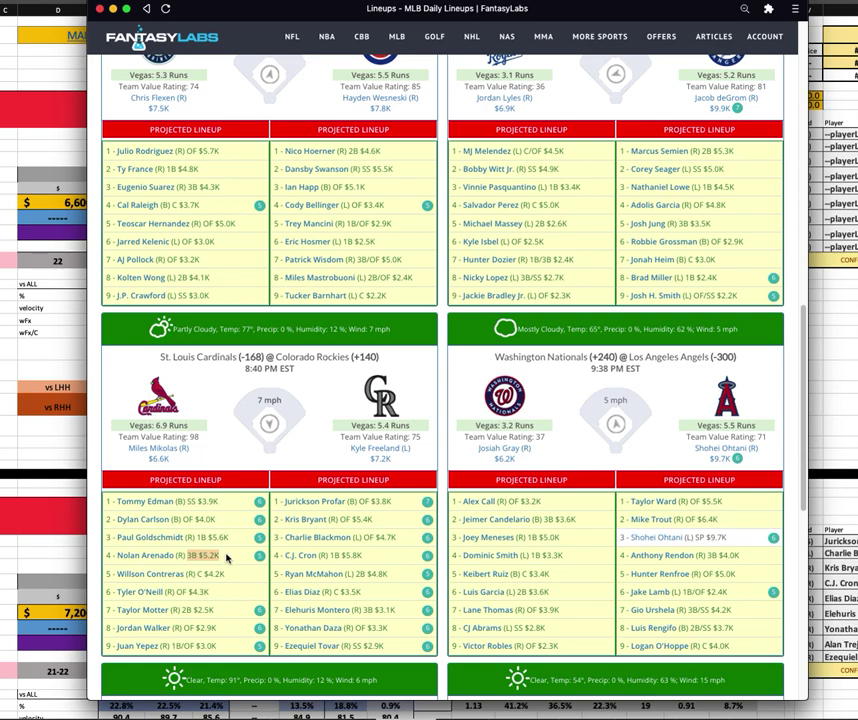
left_click(227, 560)
Review the Cardinals' projected hitters in the fifth through ninth lineup spots with their positions and salaries
left_click_drag(228, 574, 112, 576)
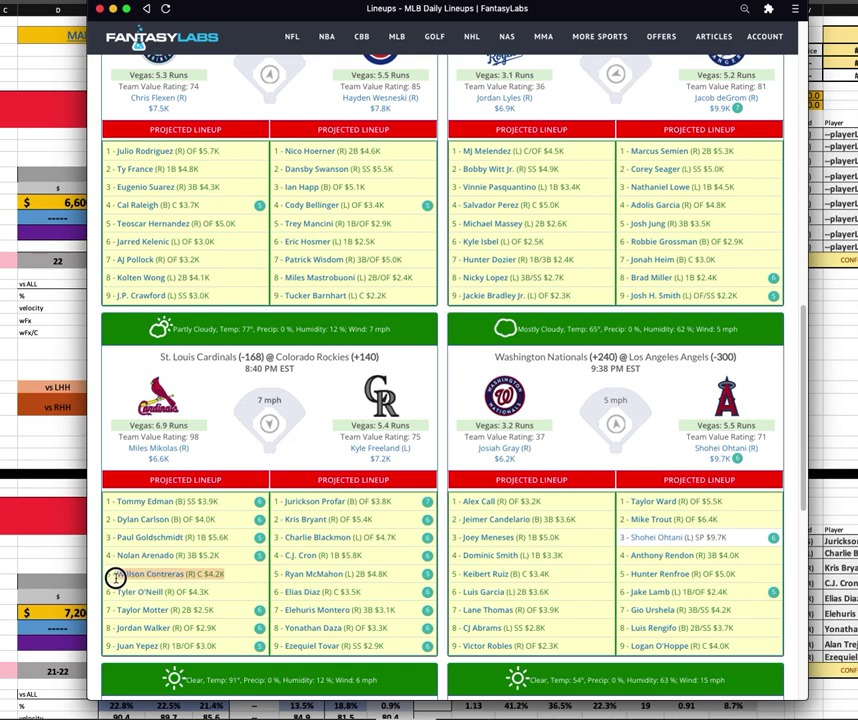
left_click(229, 585)
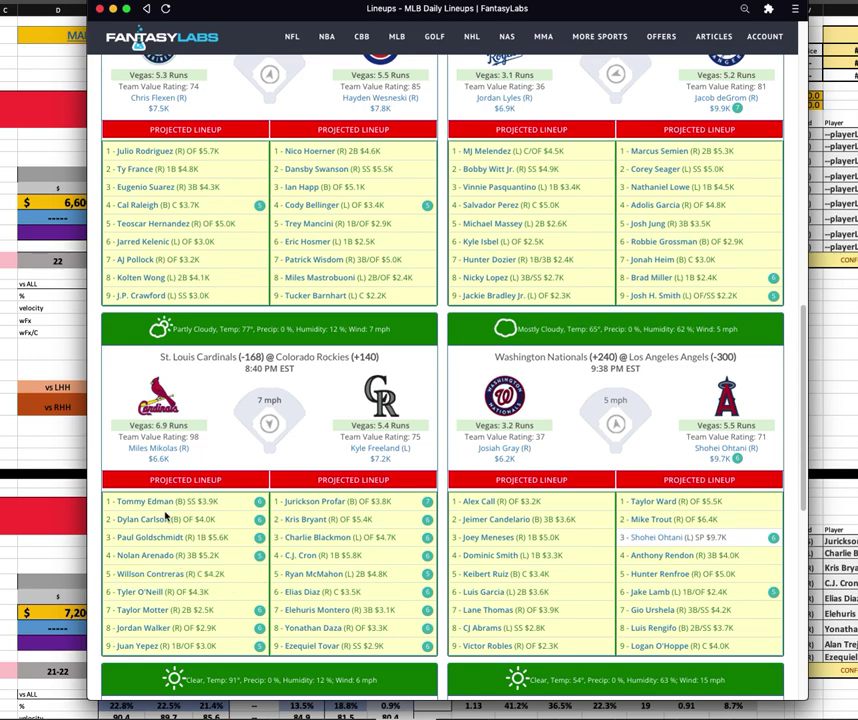
left_click(230, 592)
left_click_drag(230, 592, 70, 590)
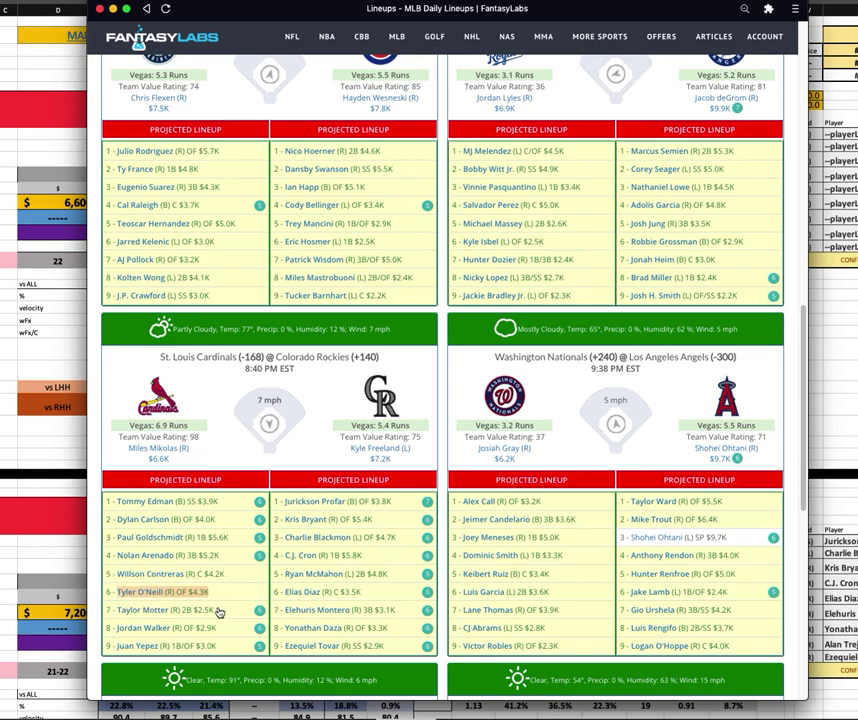
left_click_drag(230, 611, 110, 608)
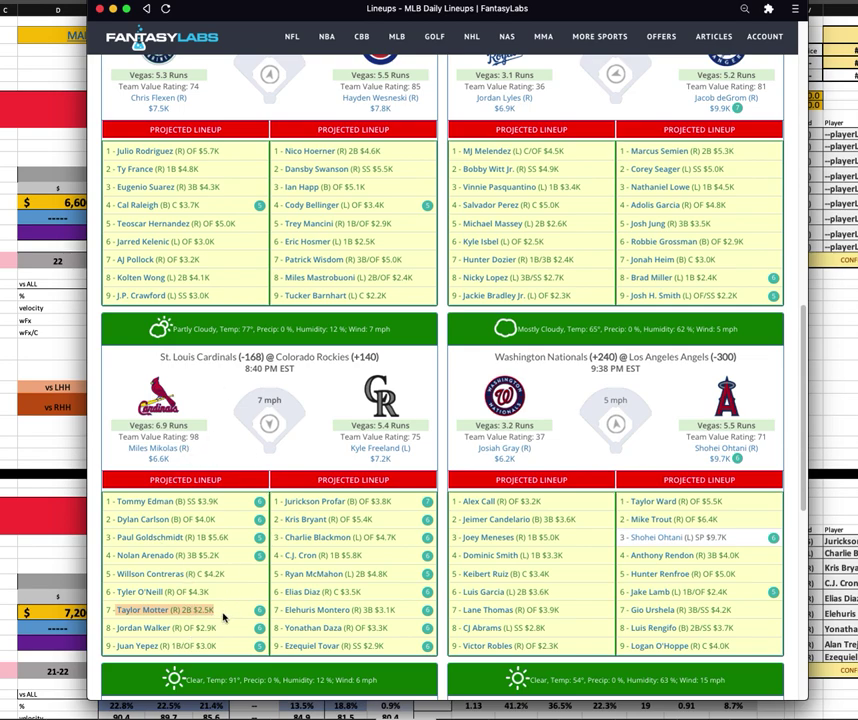
left_click_drag(224, 628, 64, 628)
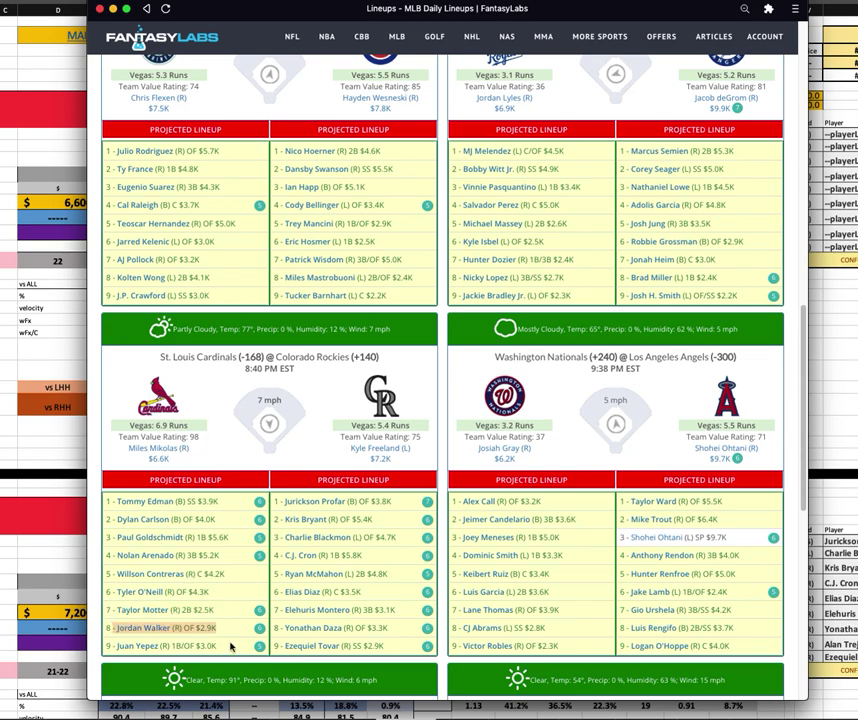
left_click_drag(158, 646, 112, 646)
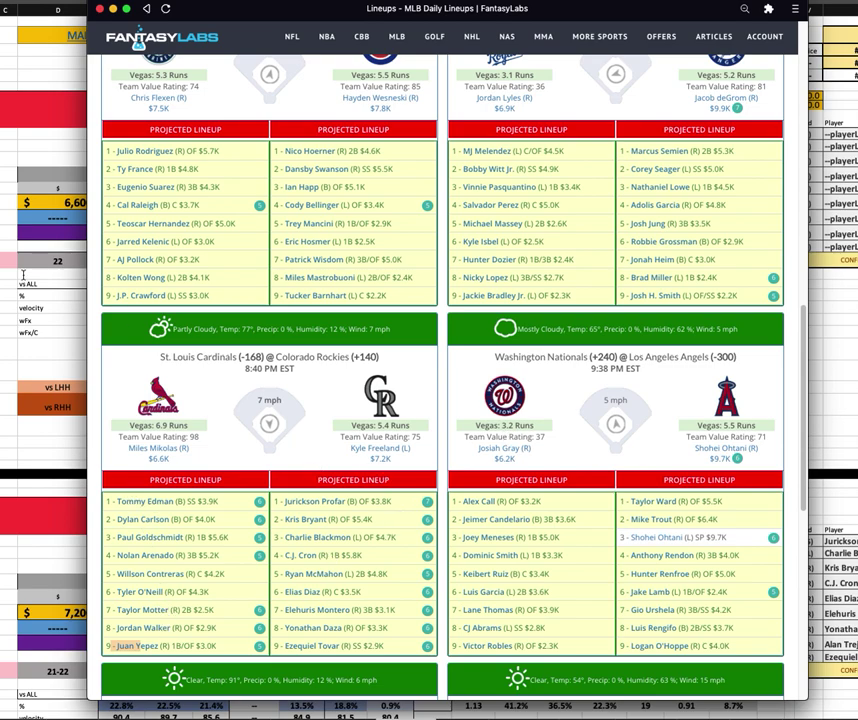
Return to the matchup spreadsheet, select the game selector cell and view both STL@COL starters' stats
left_click(46, 320)
left_click(213, 36)
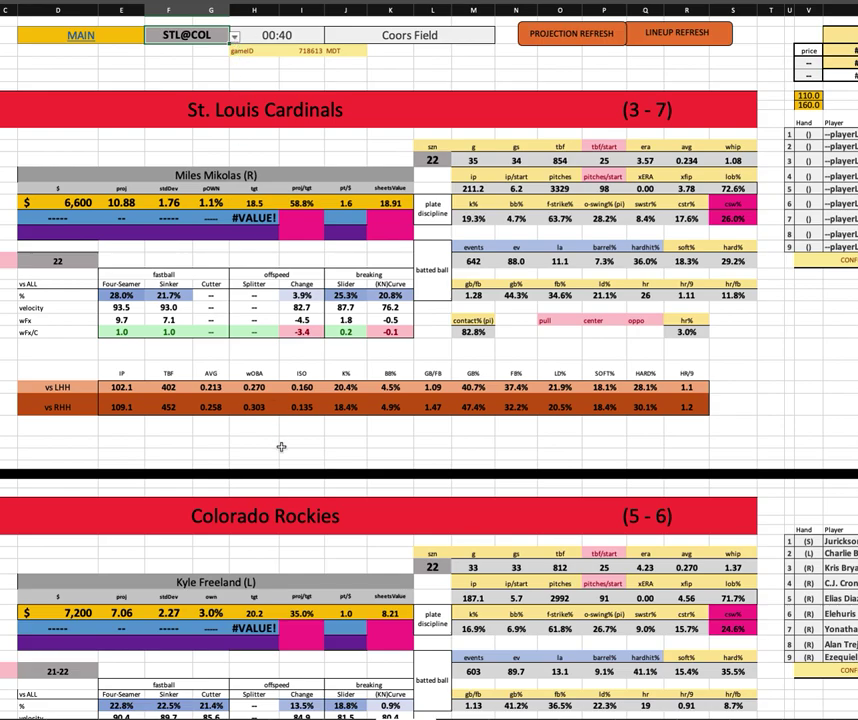
scroll(281, 480, "down", 2)
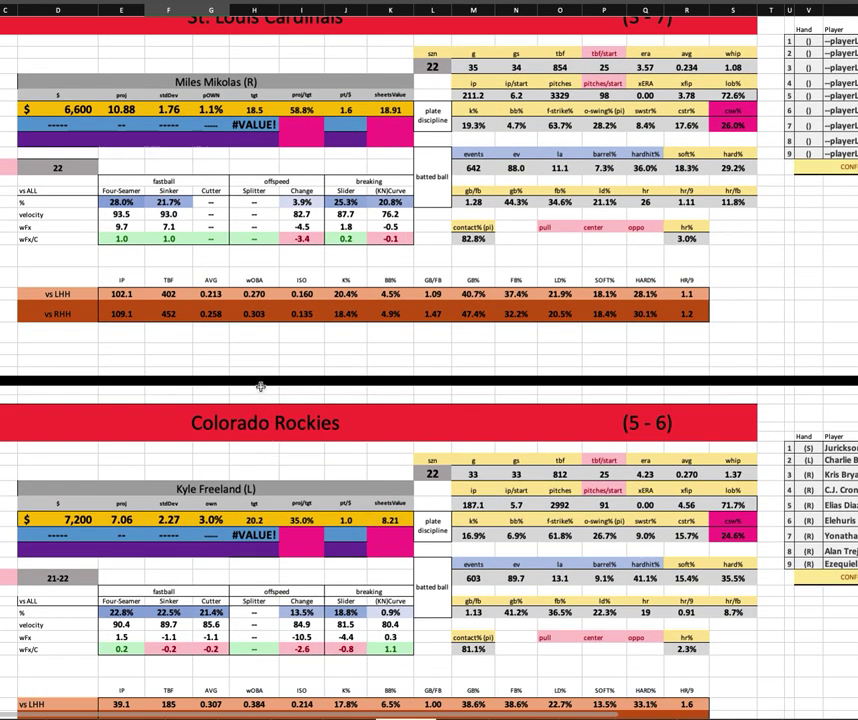
Set the matchup sheet's game selector to WAS@LAA
scroll(150, 82, "up", 2)
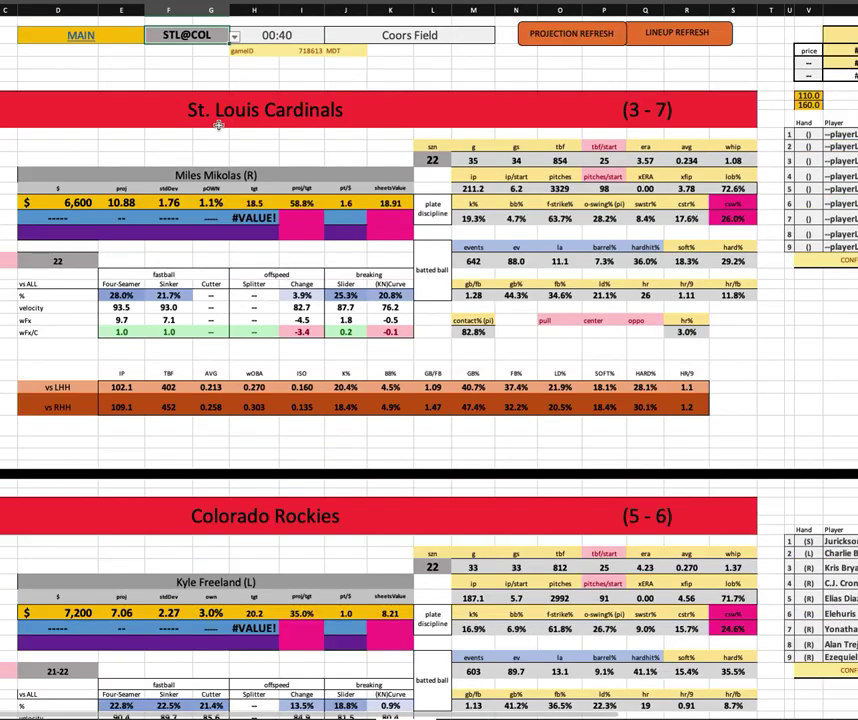
left_click(234, 36)
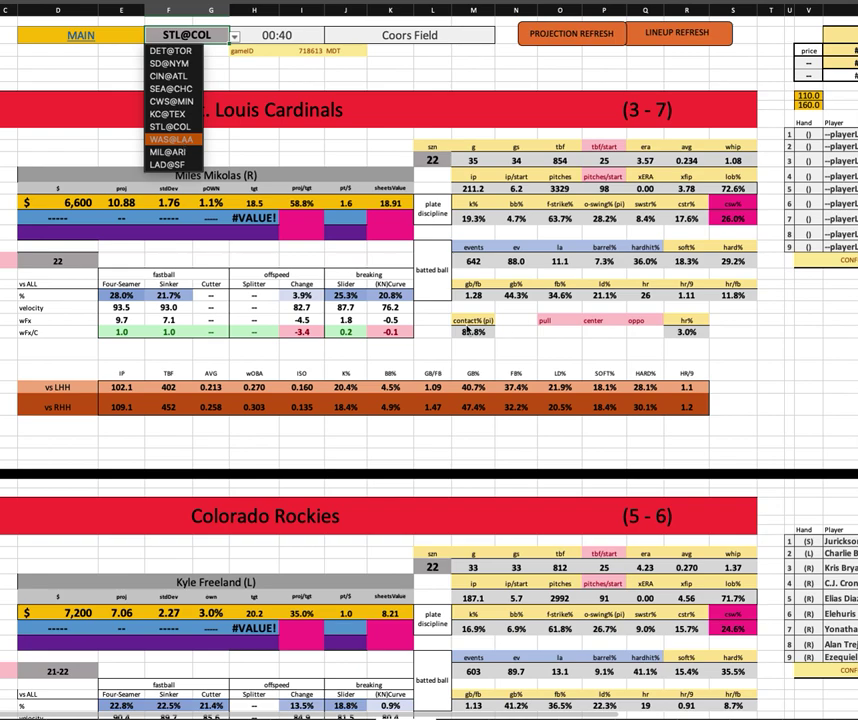
key("Return")
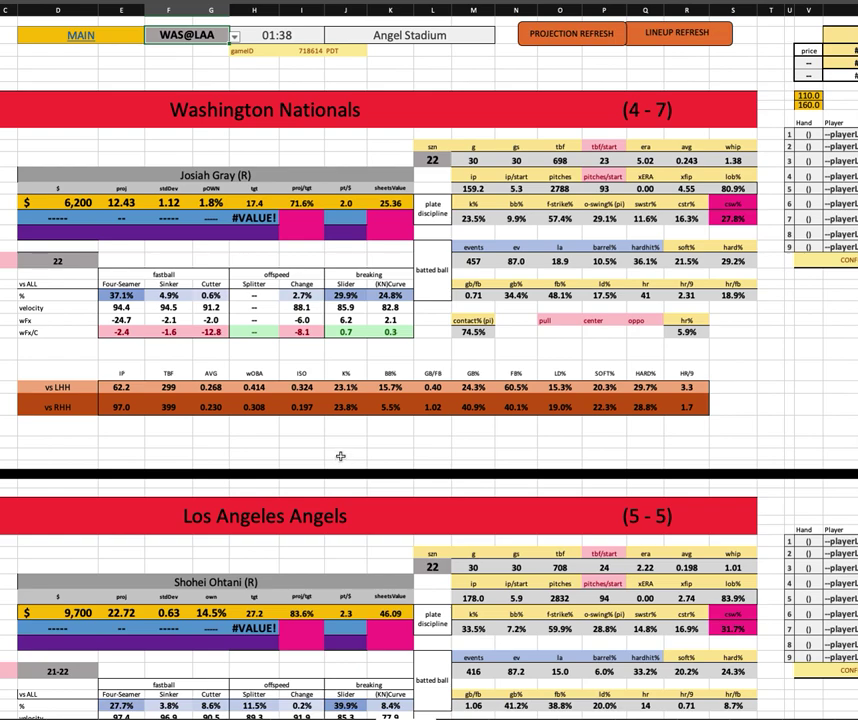
Review the Nationals starter's salary and strikeout rate, and view both WAS@LAA starters' stat blocks
left_click(66, 202)
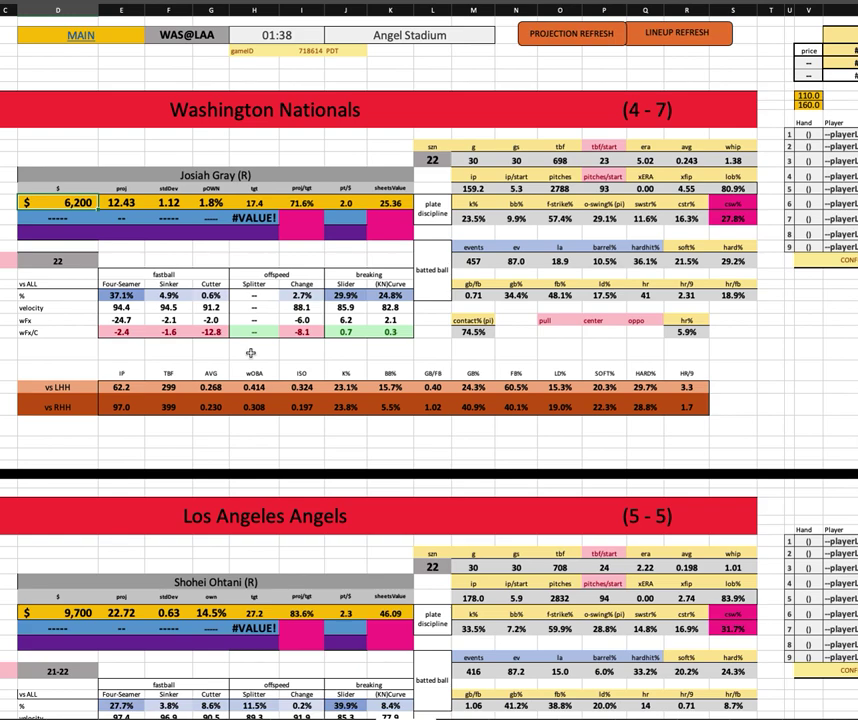
left_click(474, 218)
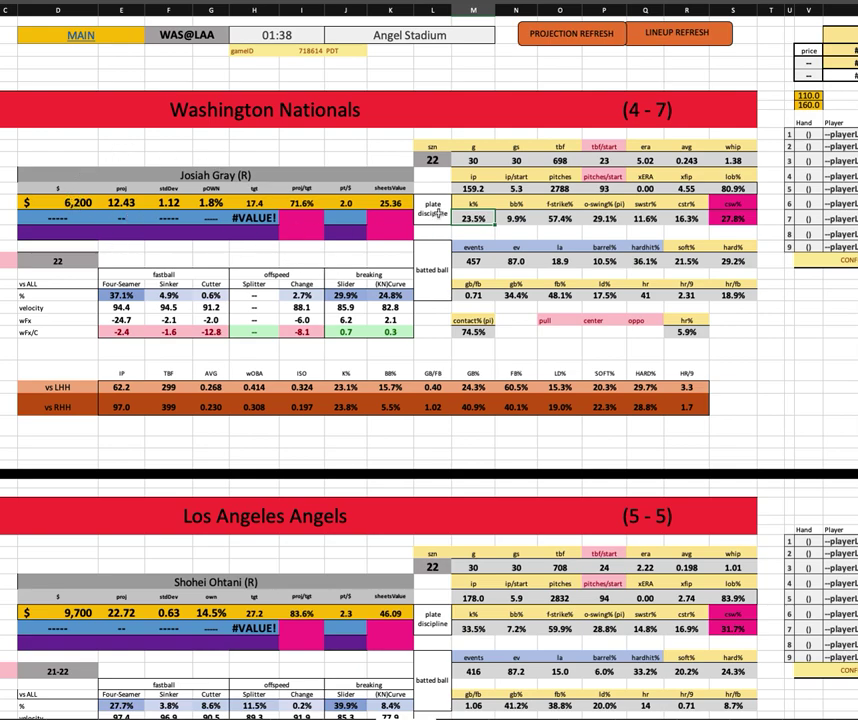
scroll(815, 500, "down", 3)
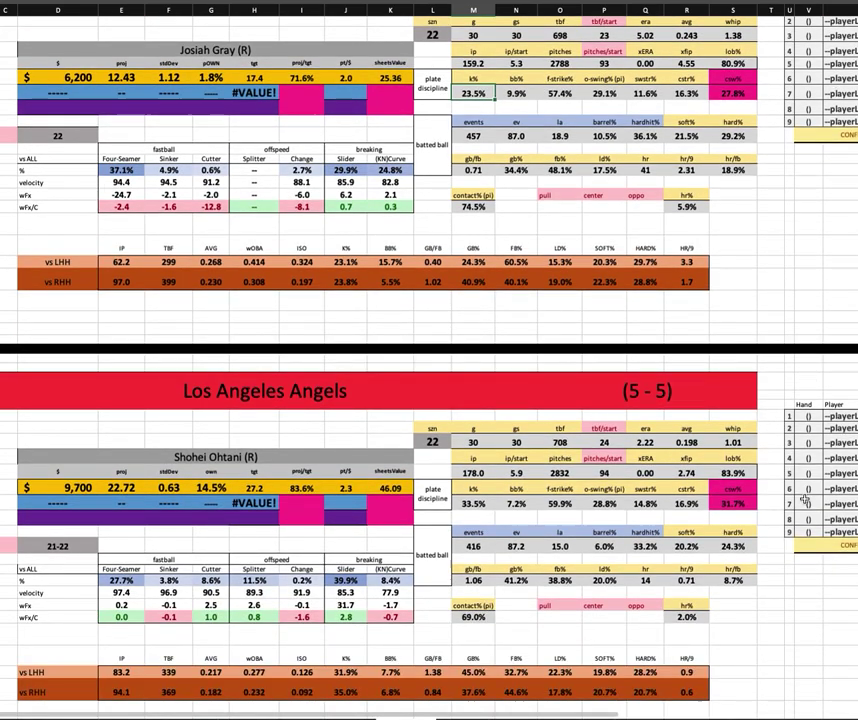
scroll(805, 497, "down", 1)
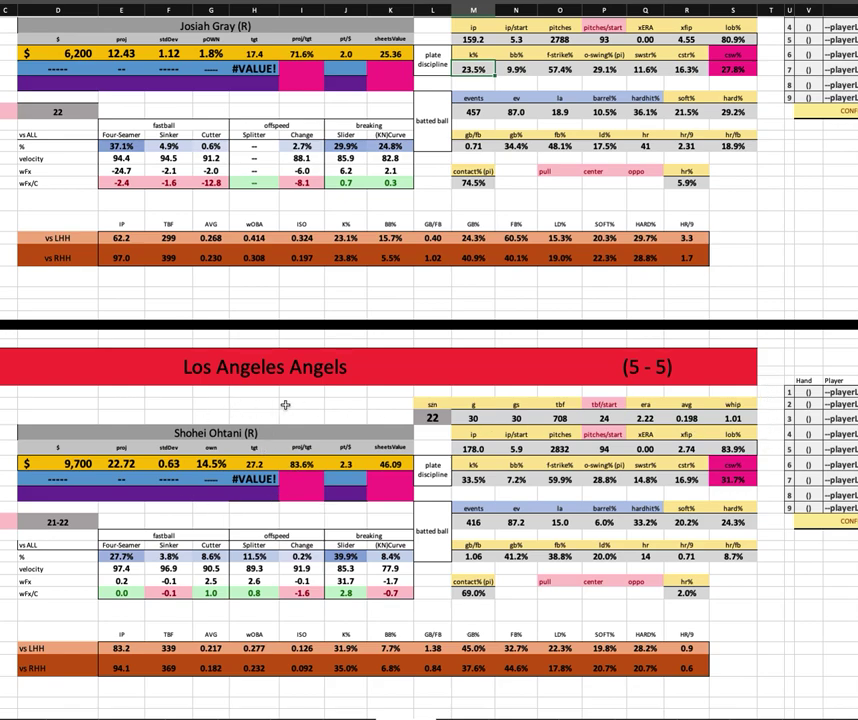
Switch to the FantasyLabs lineups page and highlight the Angels' projected fourth, fifth and sixth hitters to review their positions and salaries
key("super+Tab")
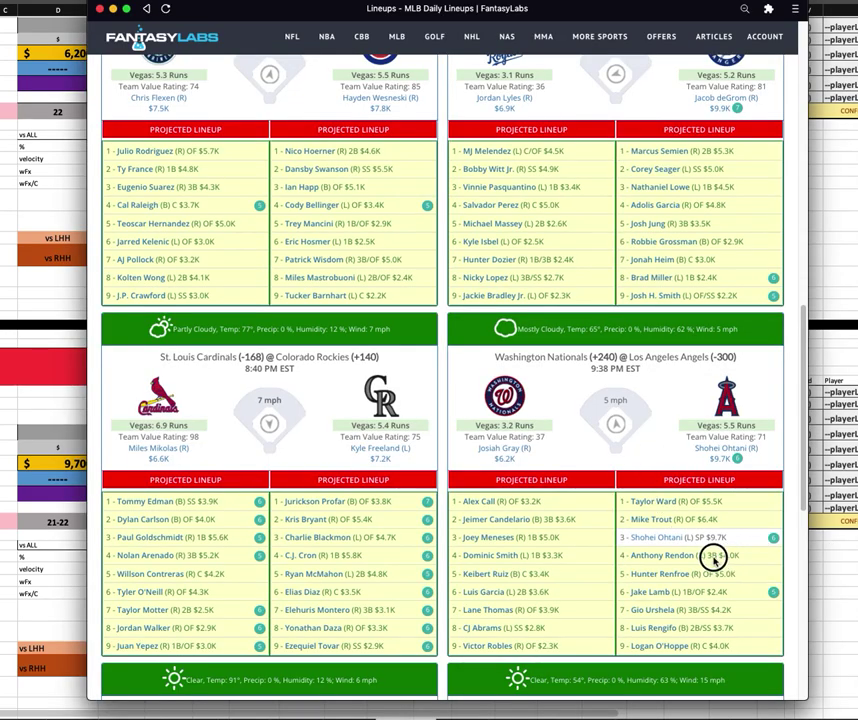
left_click_drag(632, 555, 738, 551)
left_click(753, 572)
left_click_drag(740, 573, 629, 572)
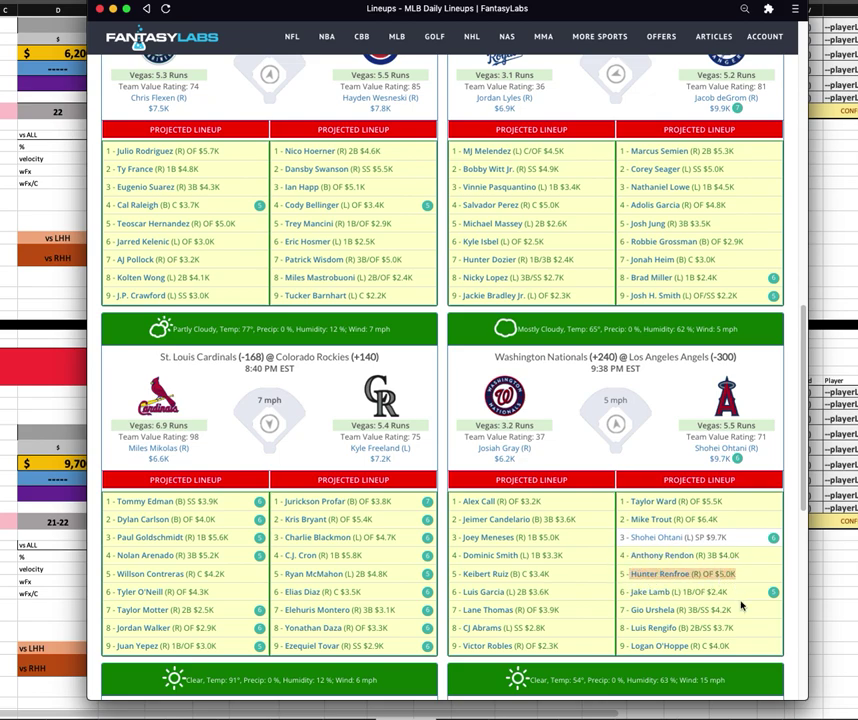
left_click_drag(757, 591, 625, 590)
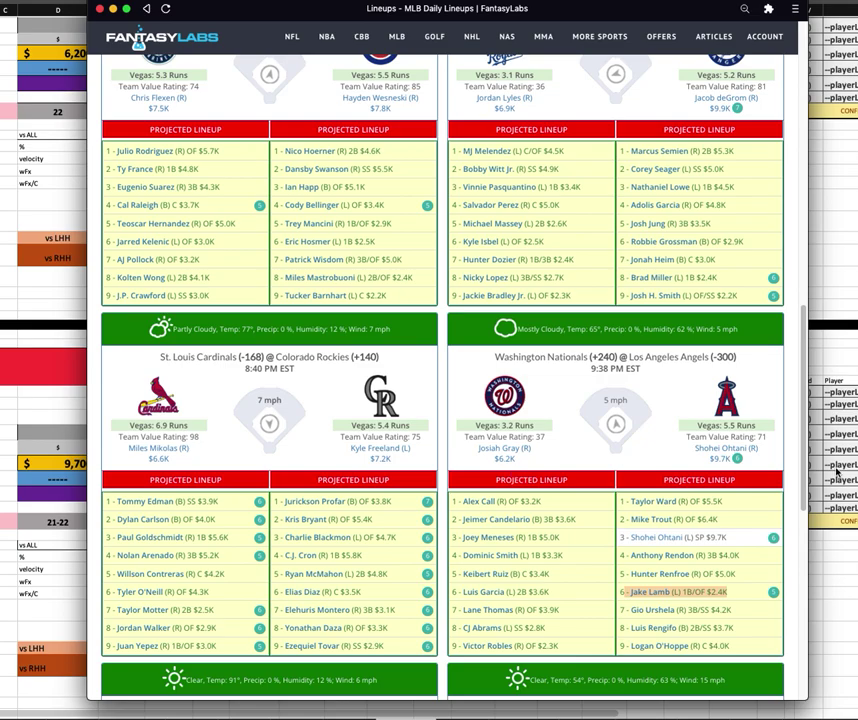
Return to the matchup spreadsheet and review the Nationals starter's barrel rate and his ISO and HR/9 against left-handed hitters
key("super+Tab")
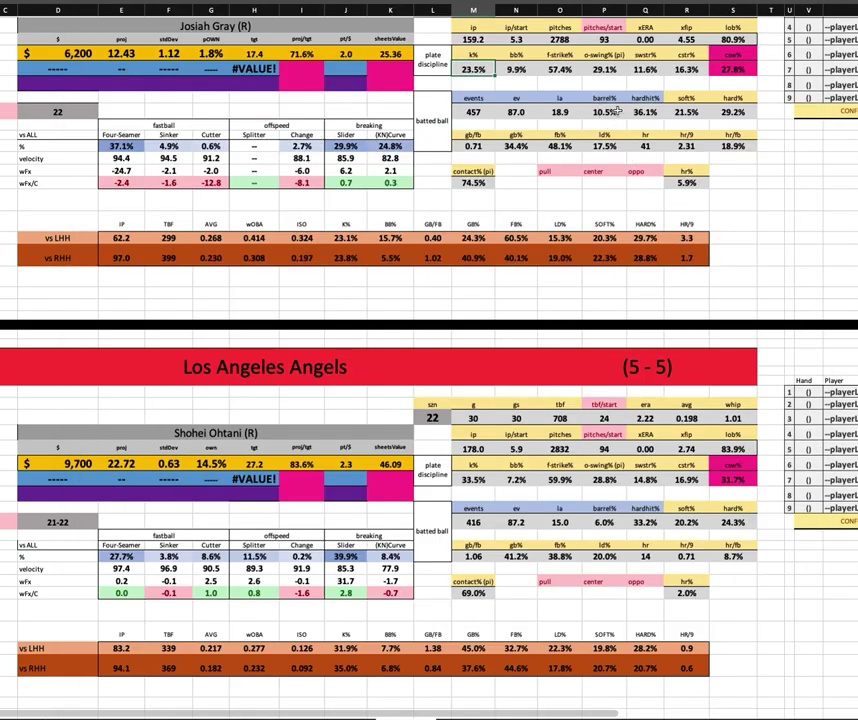
left_click(617, 112)
scroll(616, 140, "up", 4)
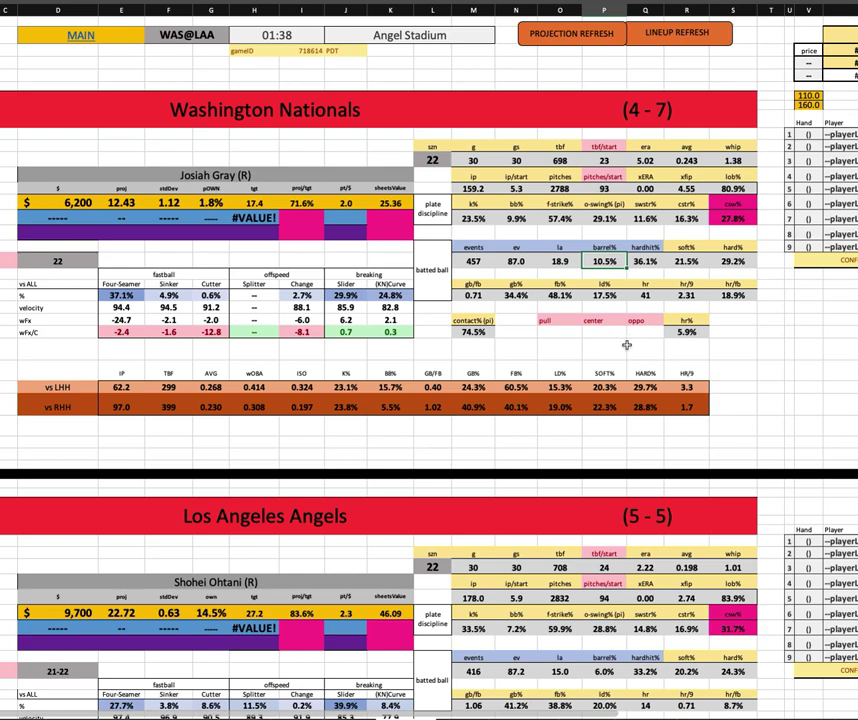
scroll(620, 345, "down", 3)
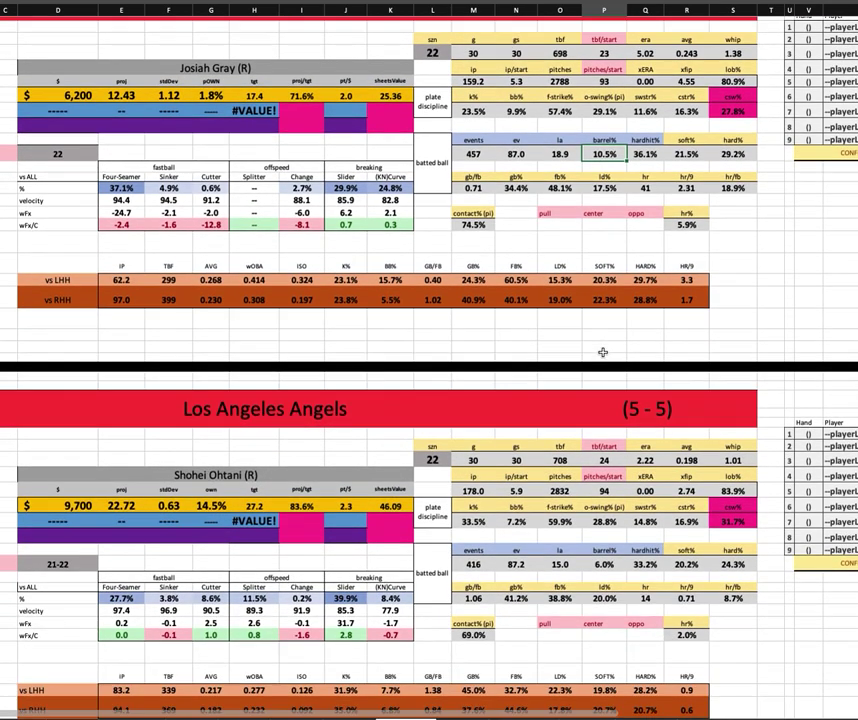
left_click(301, 280)
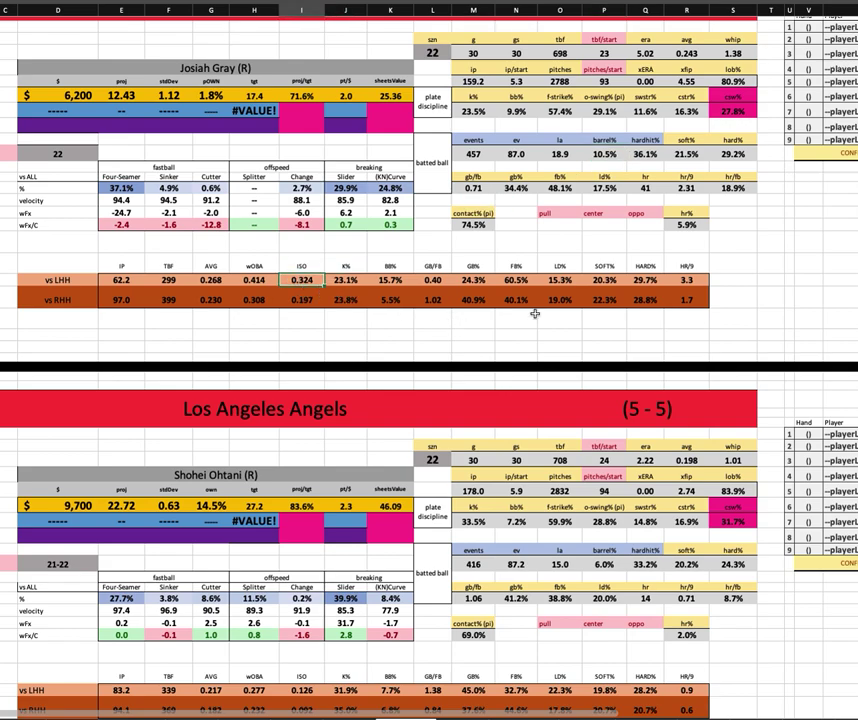
left_click(686, 281)
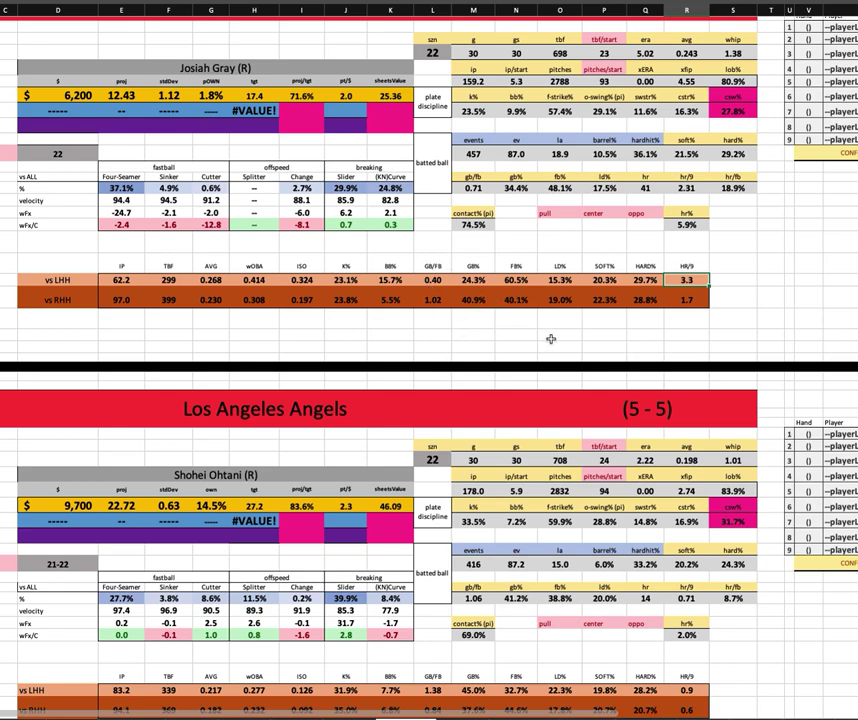
Review the Nationals starter's salary again alongside his overall strikeout rate
scroll(480, 332, "down", 1)
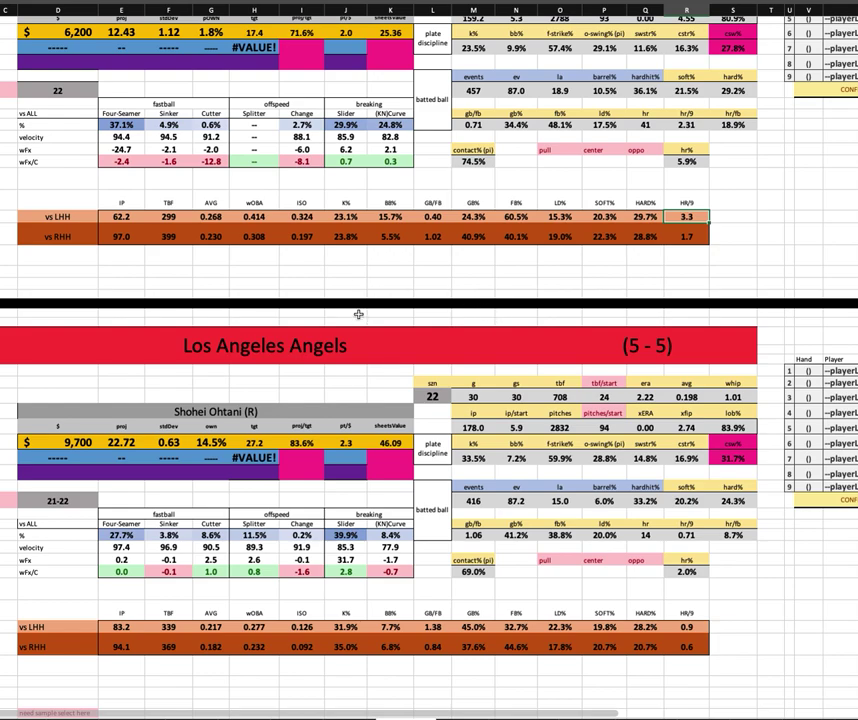
left_click(88, 31)
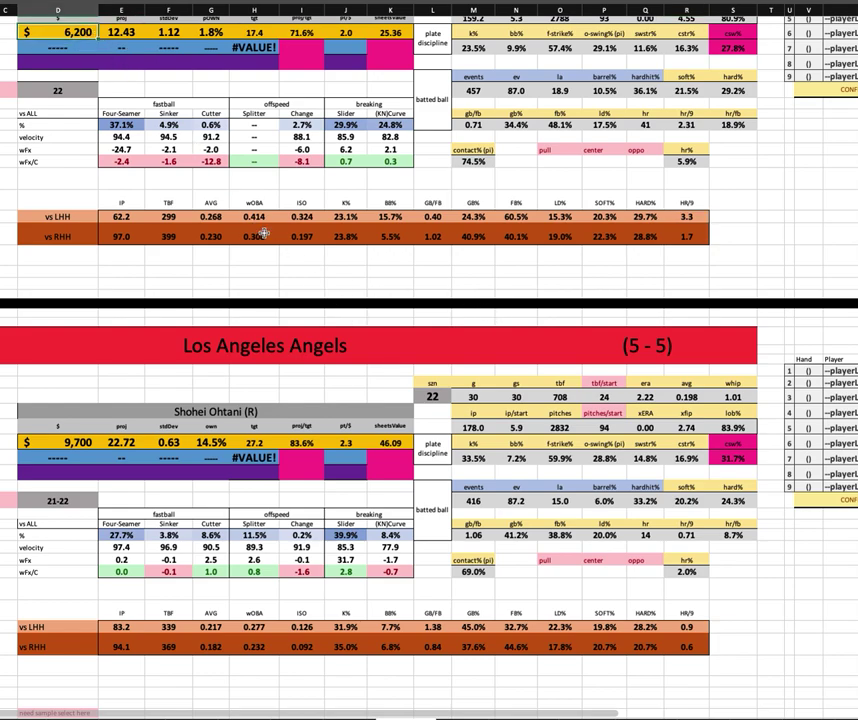
scroll(470, 148, "up", 1)
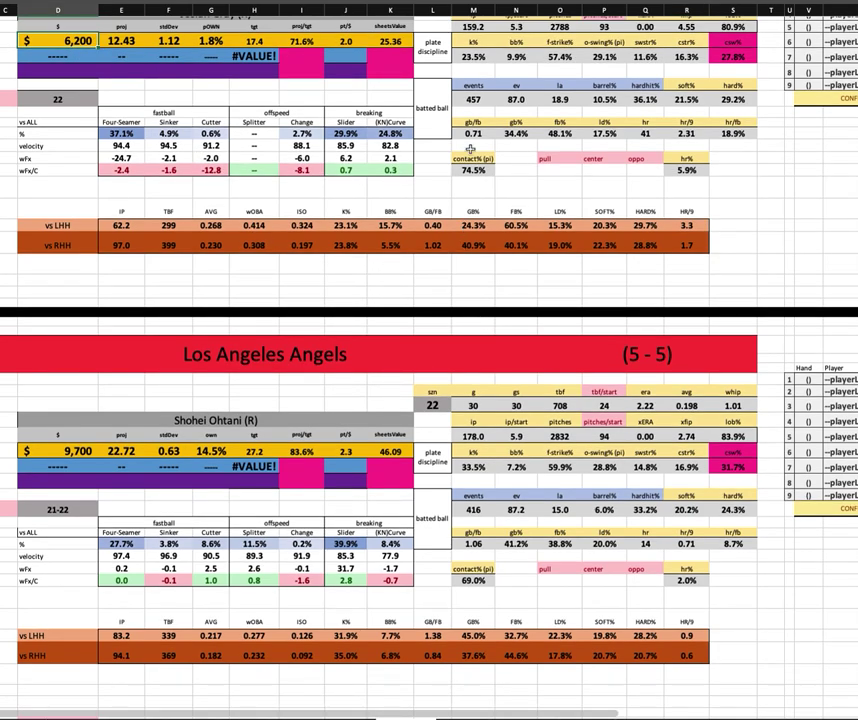
left_click(472, 56)
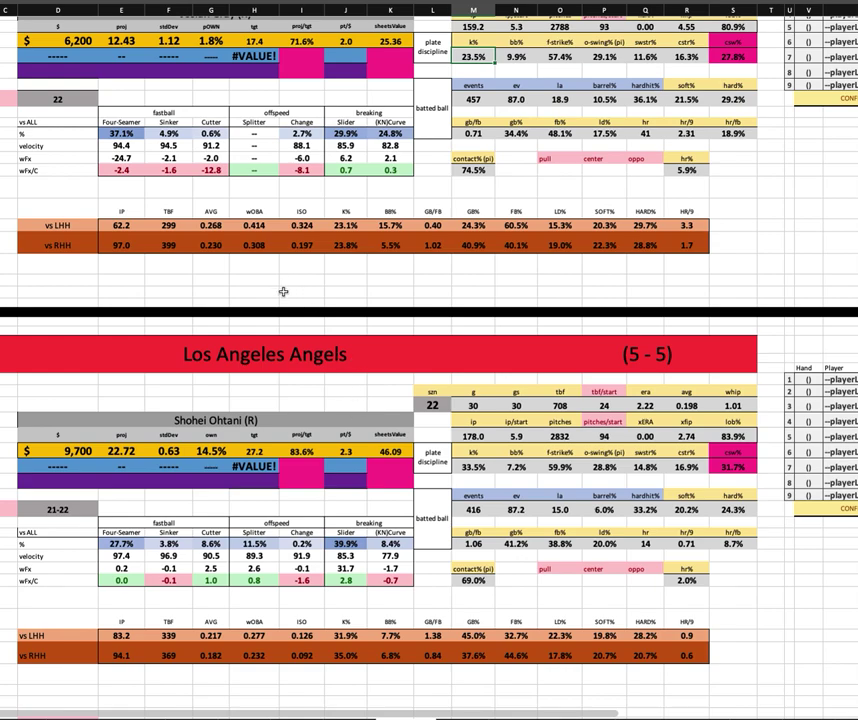
Review the Angels starter's salary, projection, first-strike rate, CSW% and projected ownership
left_click(84, 451)
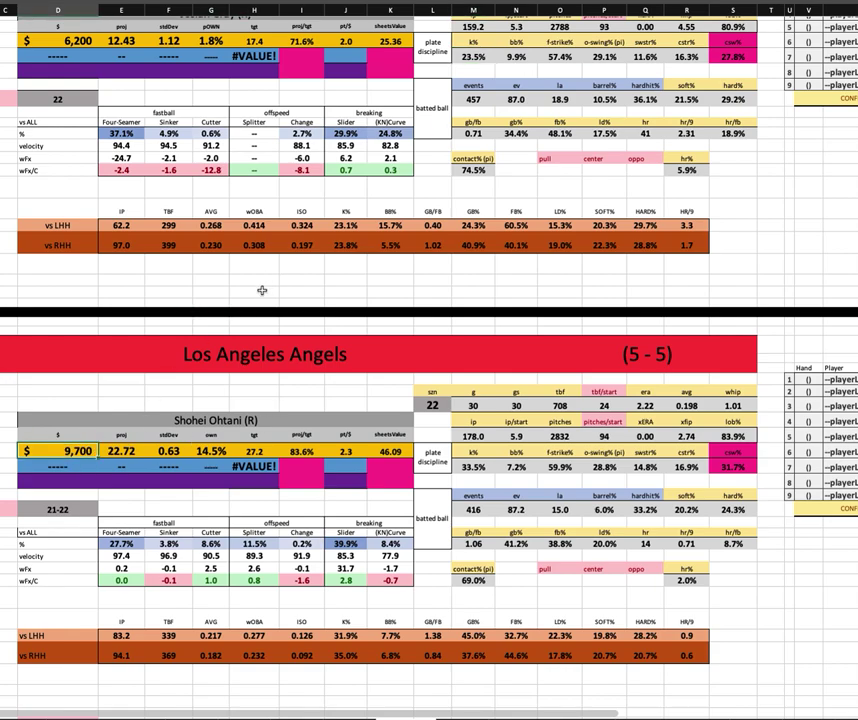
key("Right")
scroll(246, 392, "up", 2)
scroll(246, 392, "up", 2)
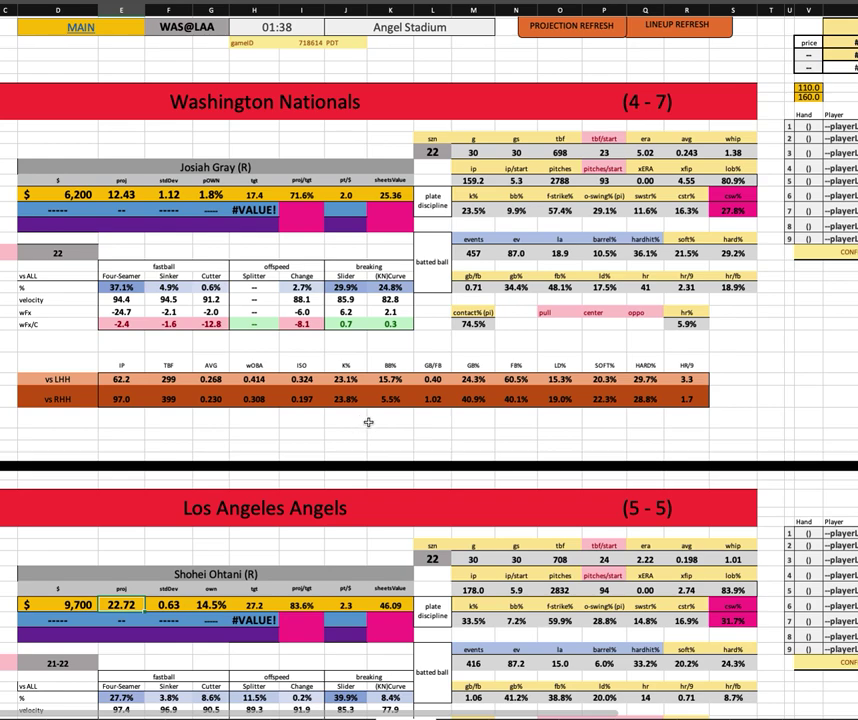
scroll(265, 351, "down", 3)
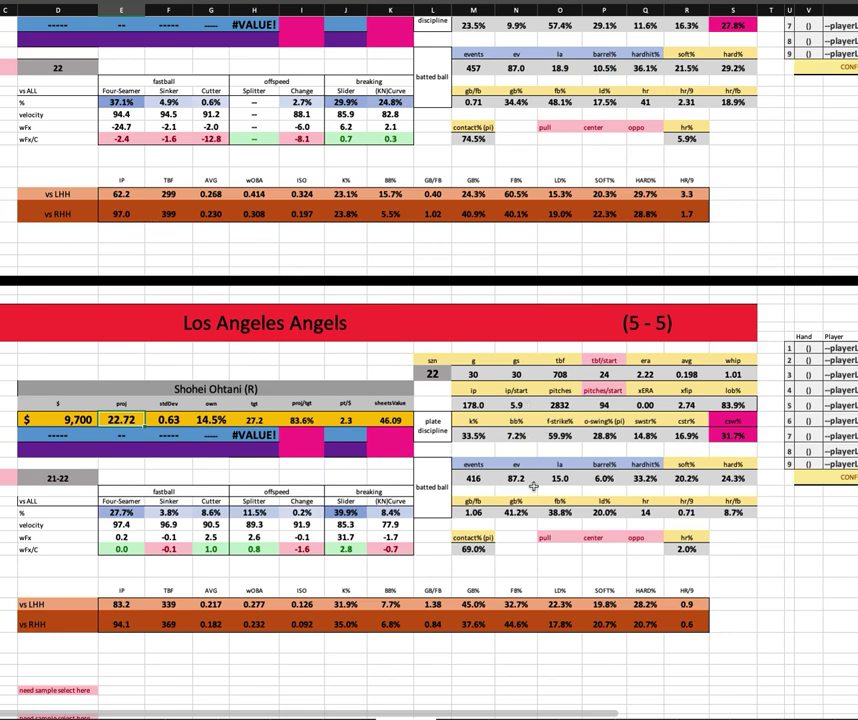
left_click(558, 437)
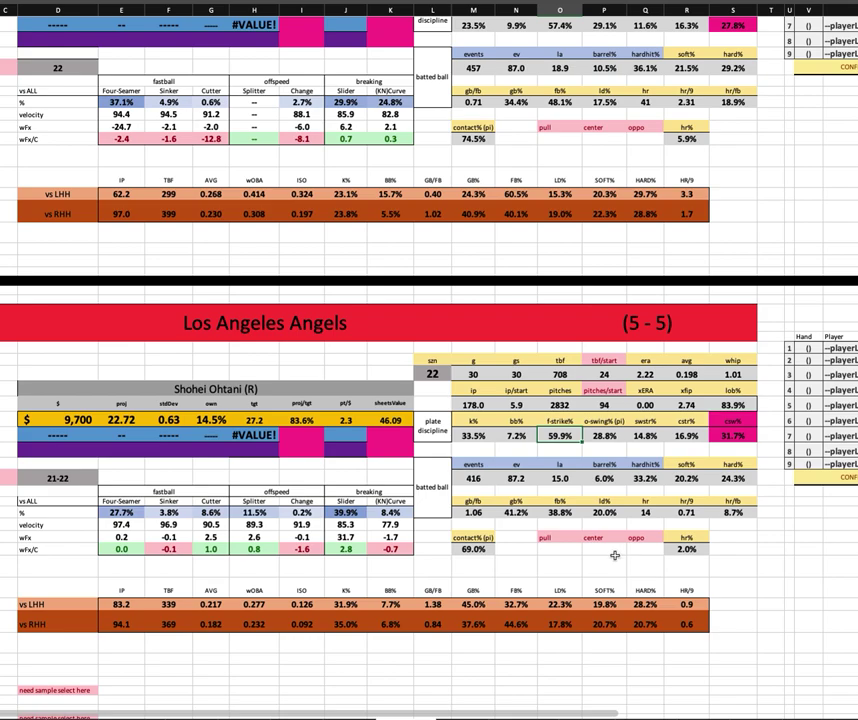
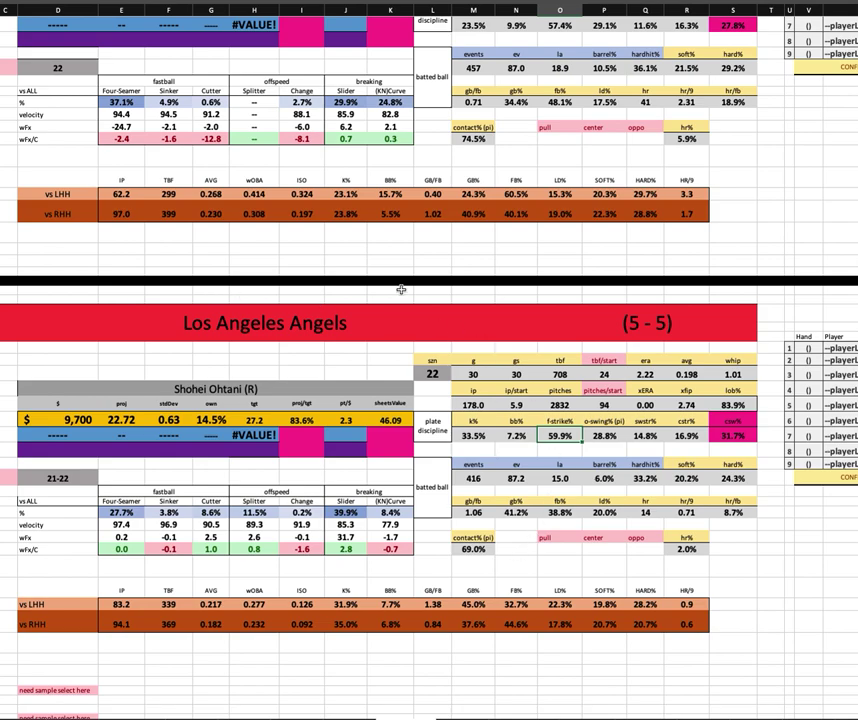
left_click(733, 436)
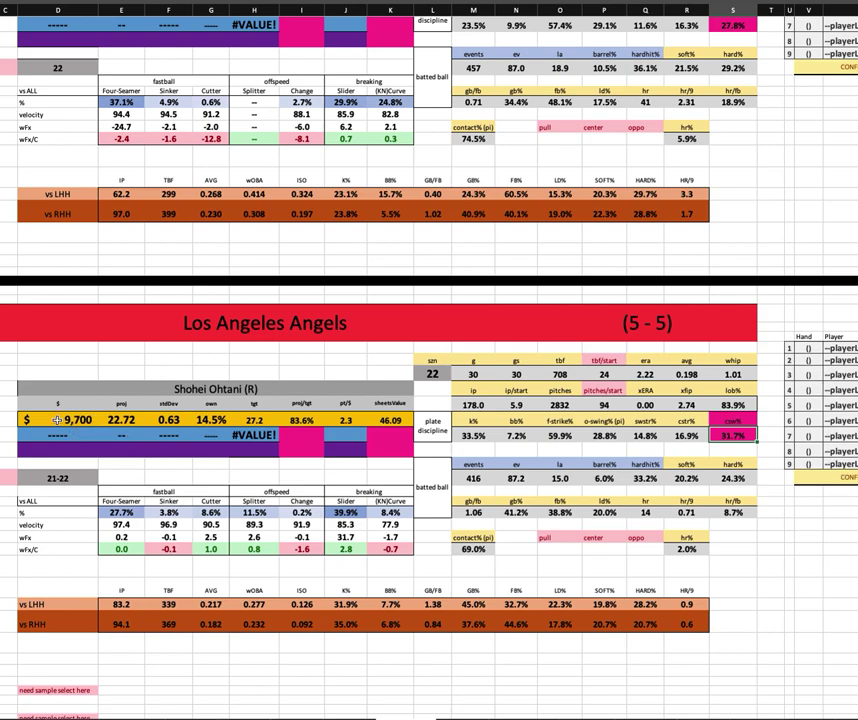
left_click(226, 419)
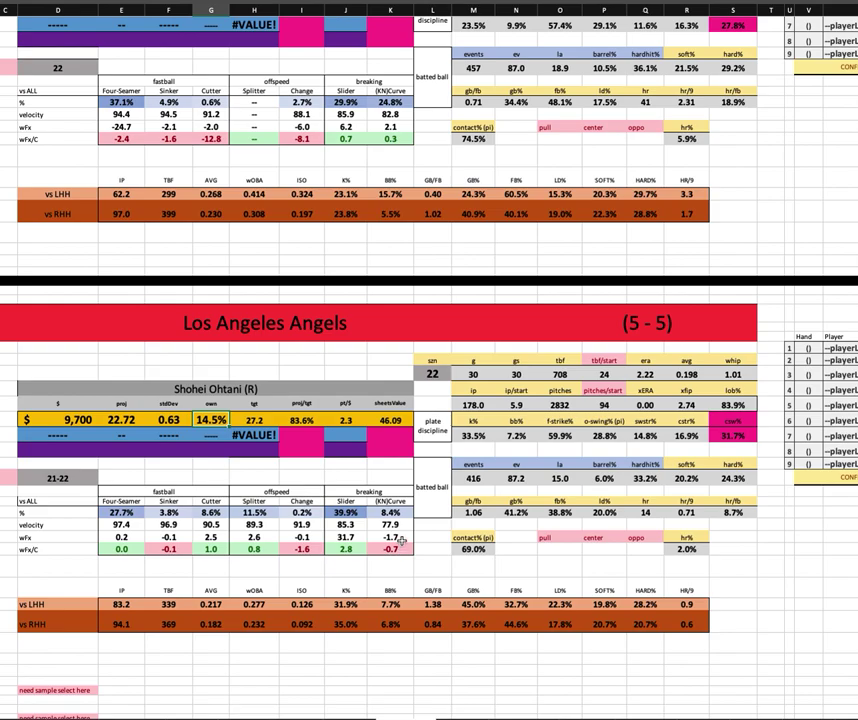
Look over both WAS@LAA starters' stats once more and change the game selector to MIL@ARI
scroll(407, 514, "up", 1)
scroll(407, 514, "up", 5)
scroll(415, 440, "down", 4)
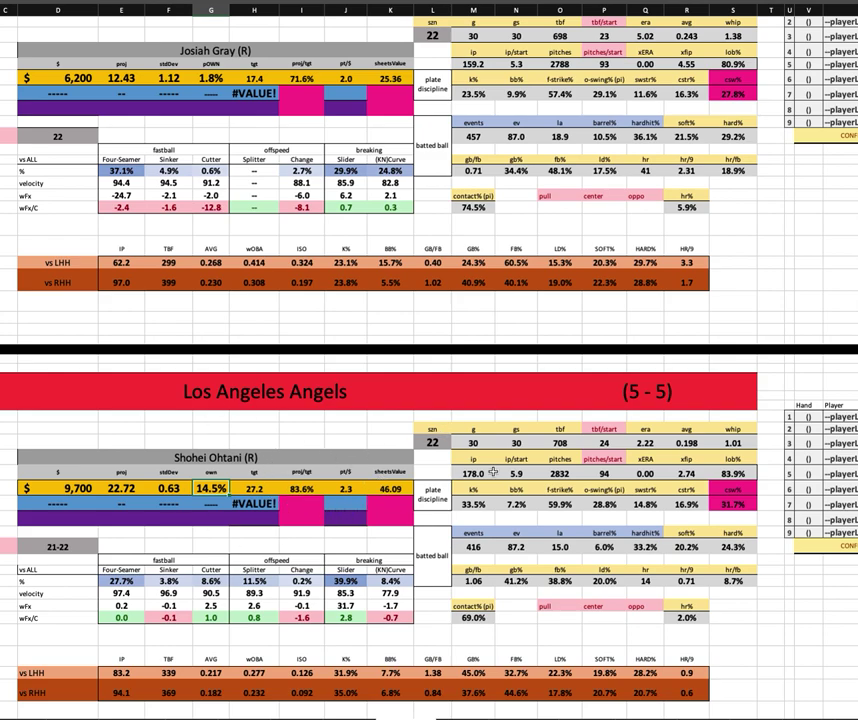
scroll(500, 480, "up", 2)
scroll(500, 480, "up", 1)
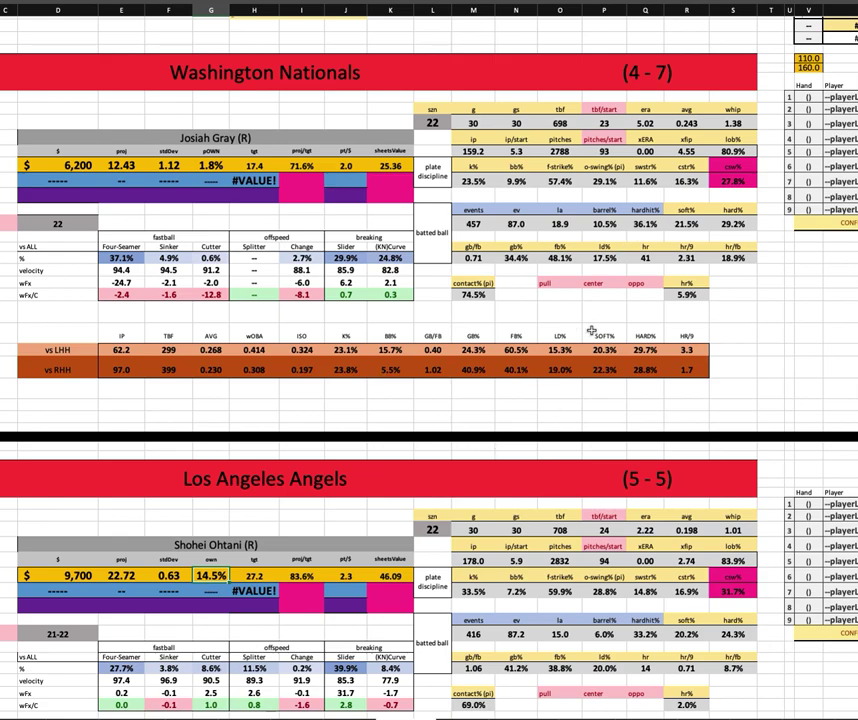
scroll(330, 240, "up", 2)
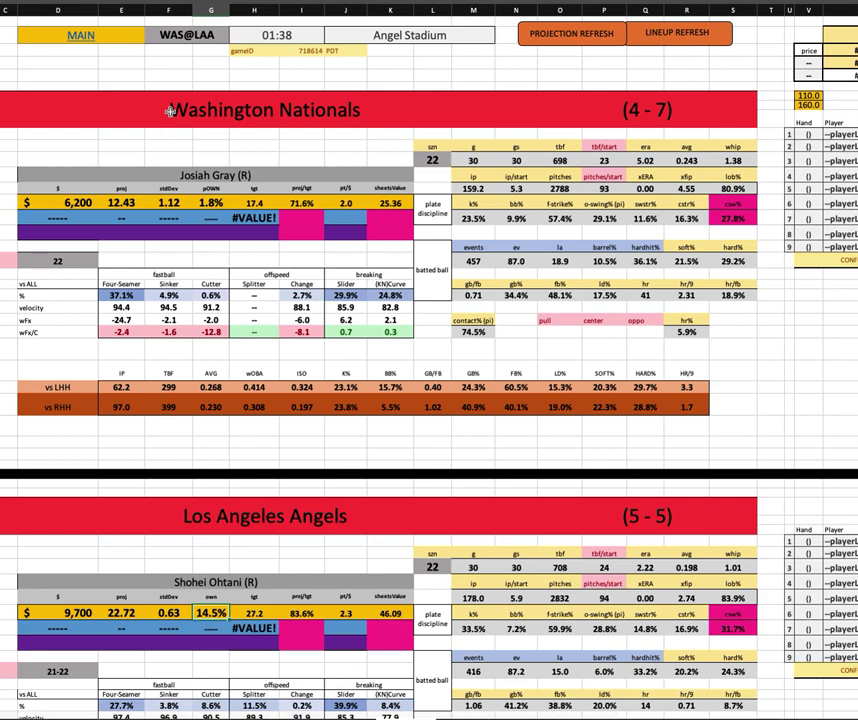
left_click(241, 36)
left_click(235, 36)
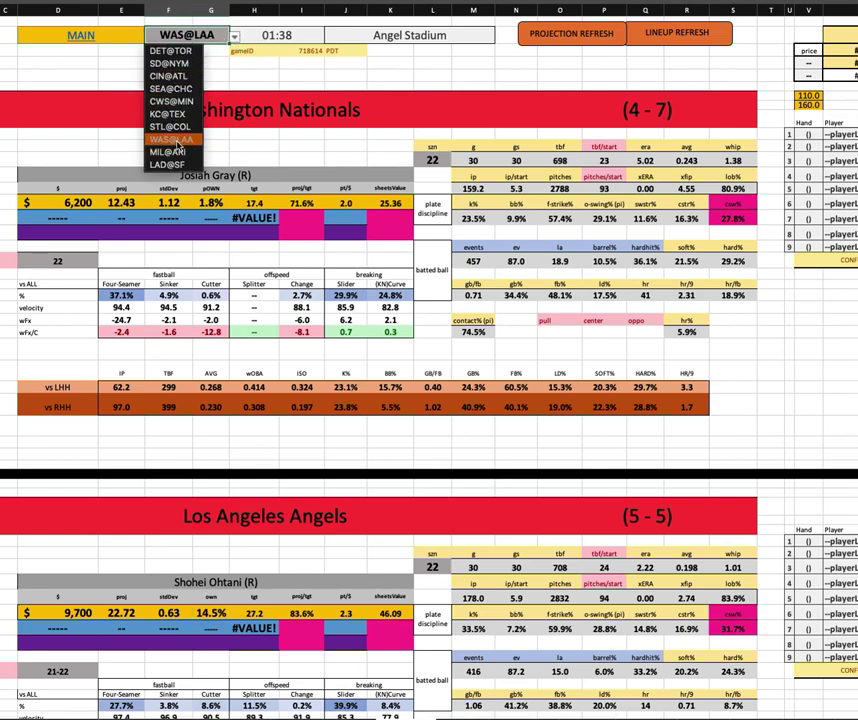
key("Return")
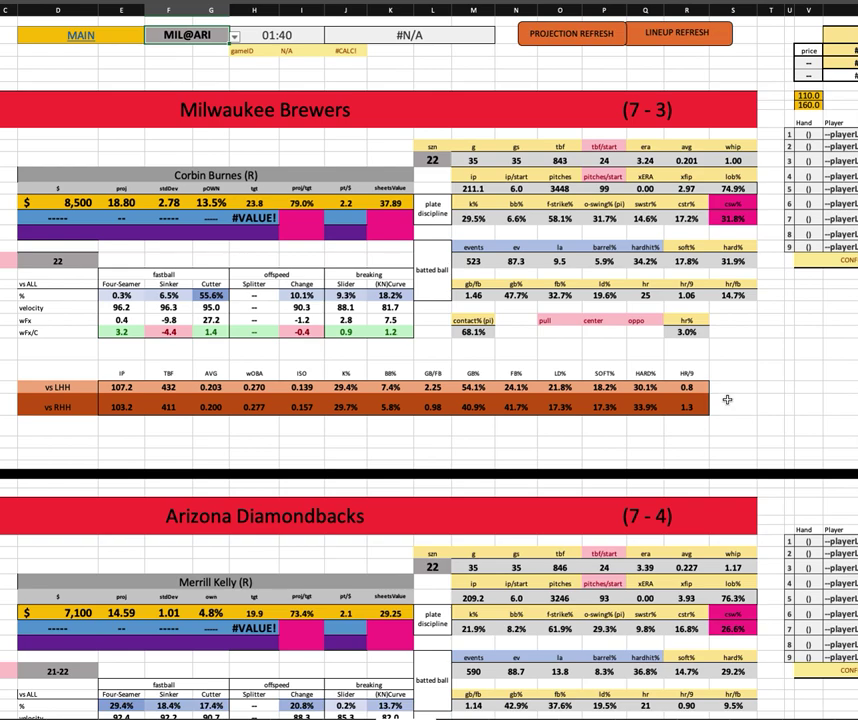
Switch to the FantasyLabs lineups page and highlight the Brewers' projected second, fourth and sixth hitters to review their positions and salaries
scroll(396, 447, "down", 1)
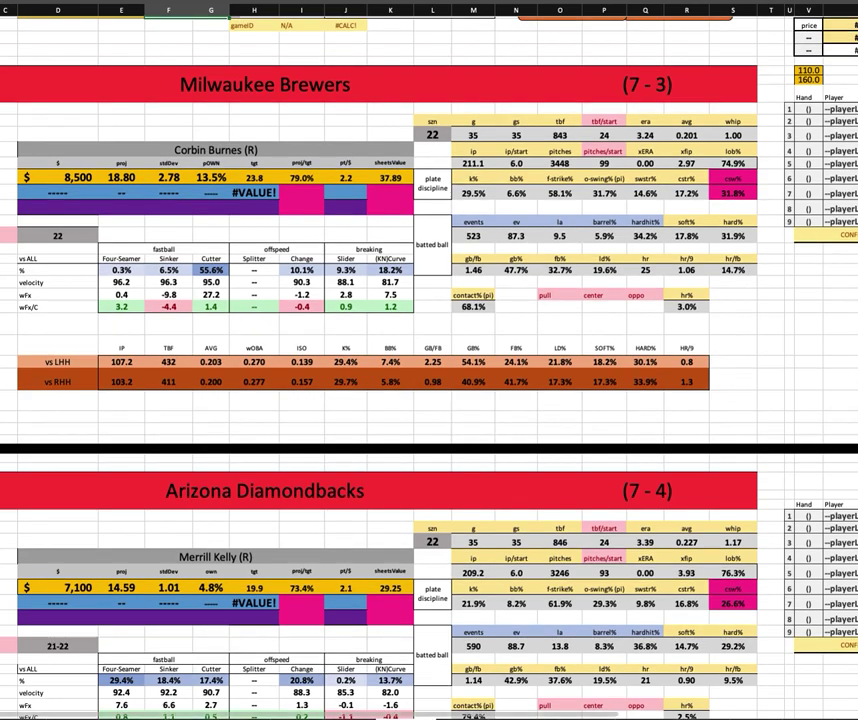
key("super+Tab")
scroll(438, 524, "down", 10)
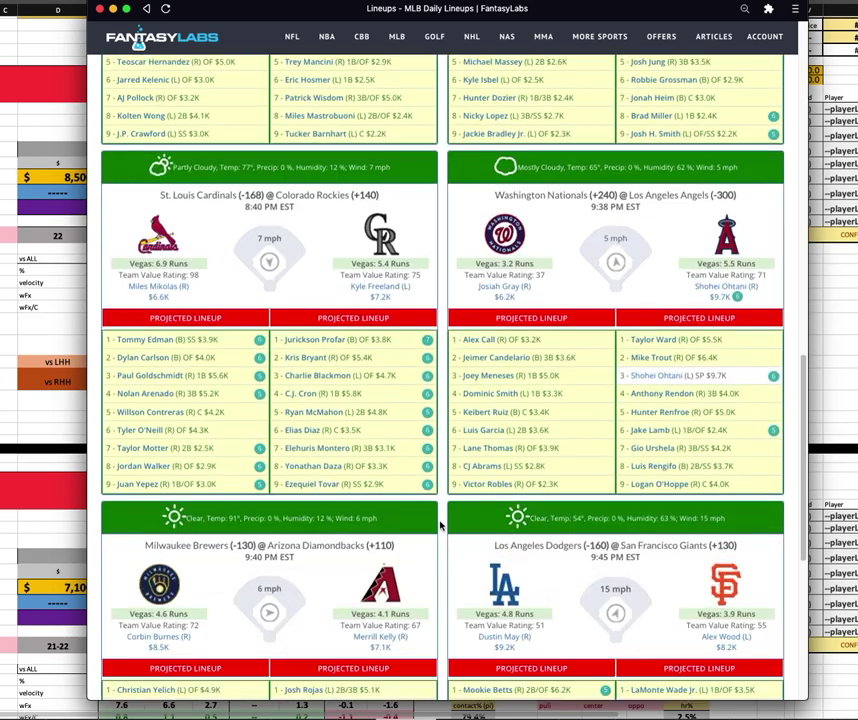
left_click_drag(212, 328, 117, 328)
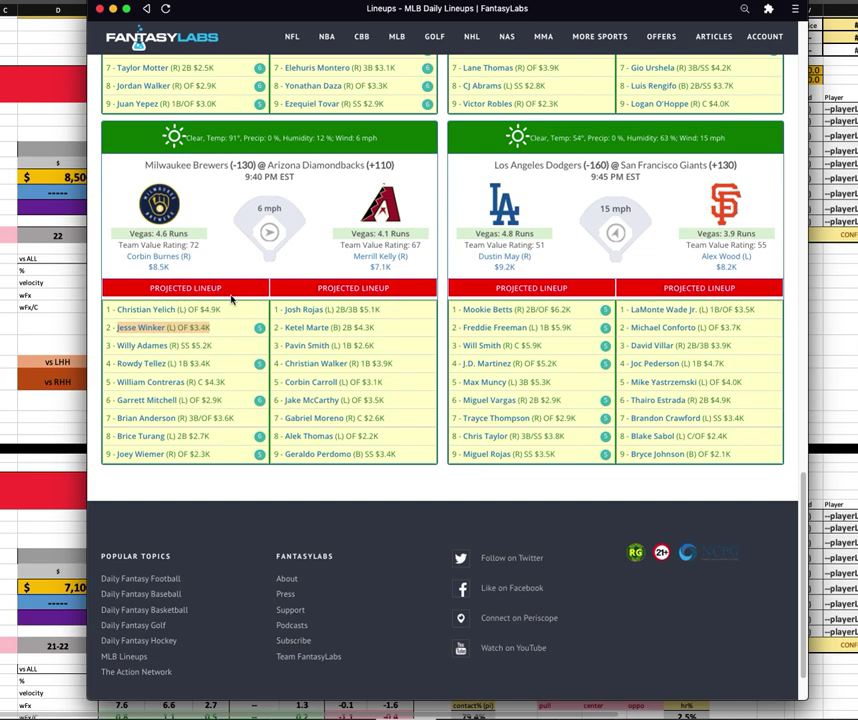
left_click_drag(224, 362, 106, 359)
left_click_drag(240, 400, 110, 399)
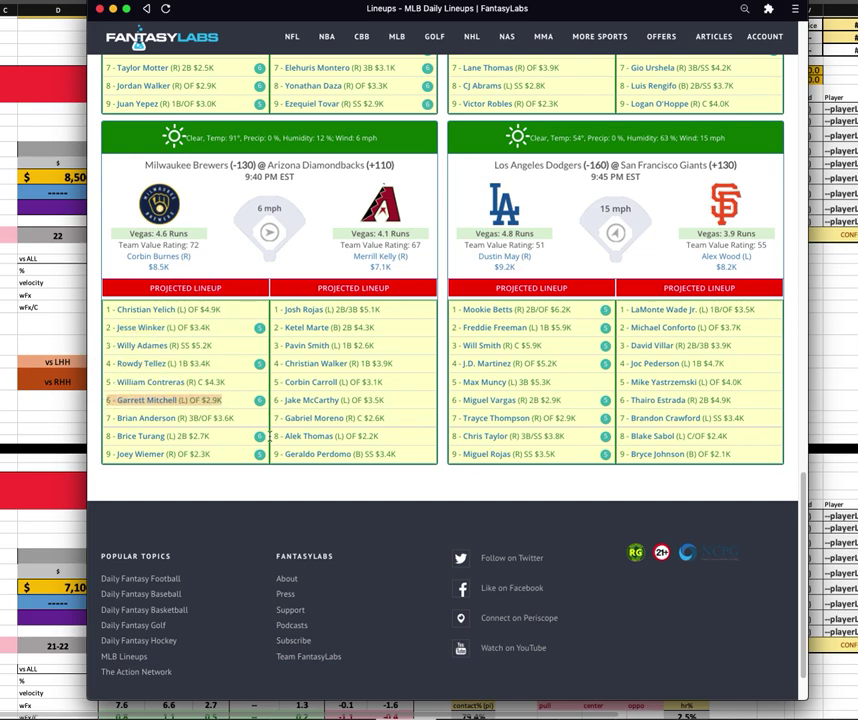
Highlight the Brewers' projected eighth hitter and the leadoff hitter's salary, and return to the matchup spreadsheet
left_click_drag(210, 436, 105, 436)
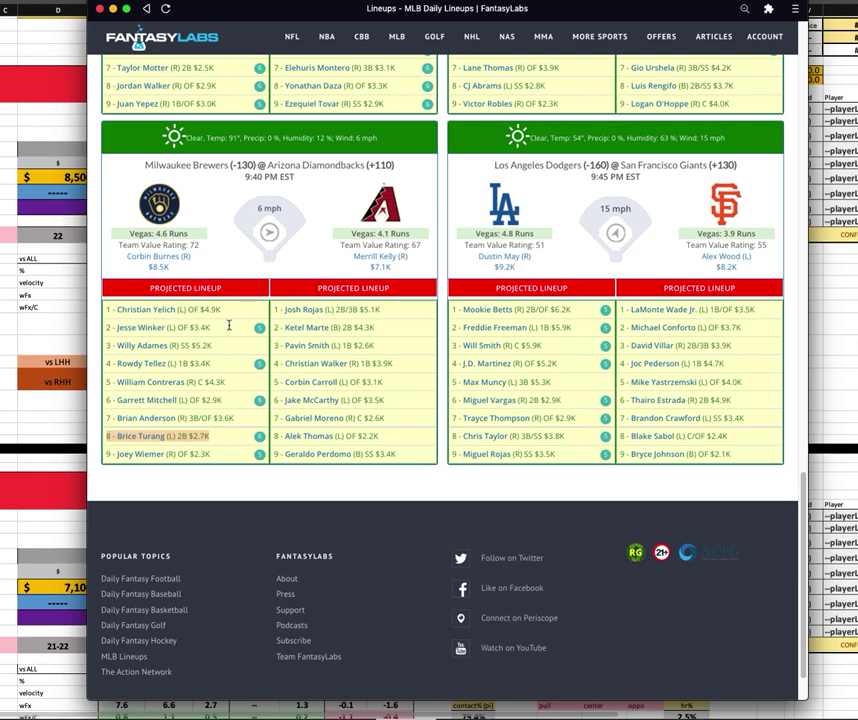
left_click_drag(221, 310, 197, 310)
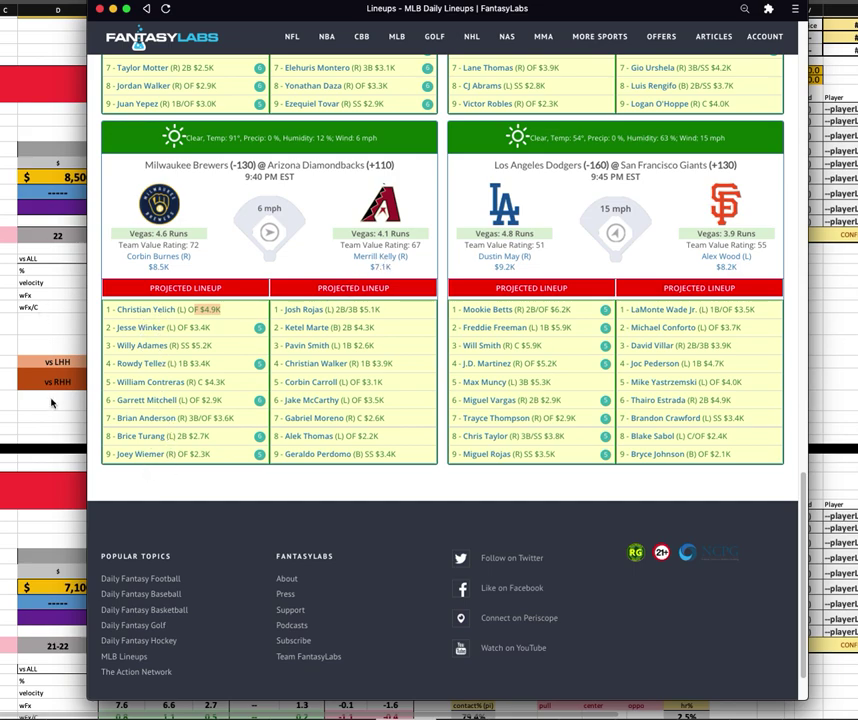
left_click(30, 229)
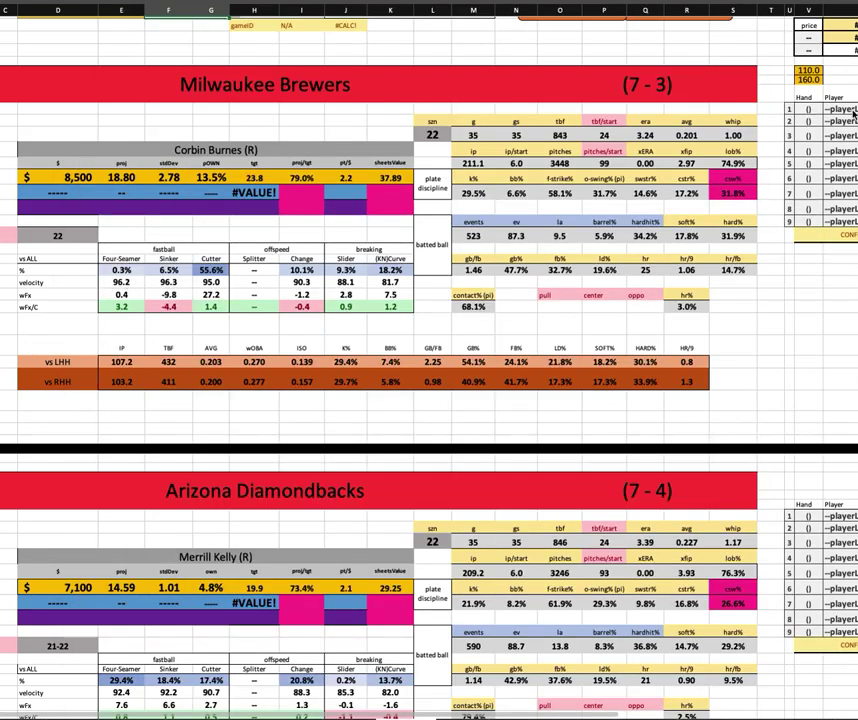
Review the Brewers starter's salary, first-strike rate and overall strikeout rate in the matchup sheet
left_click(80, 306)
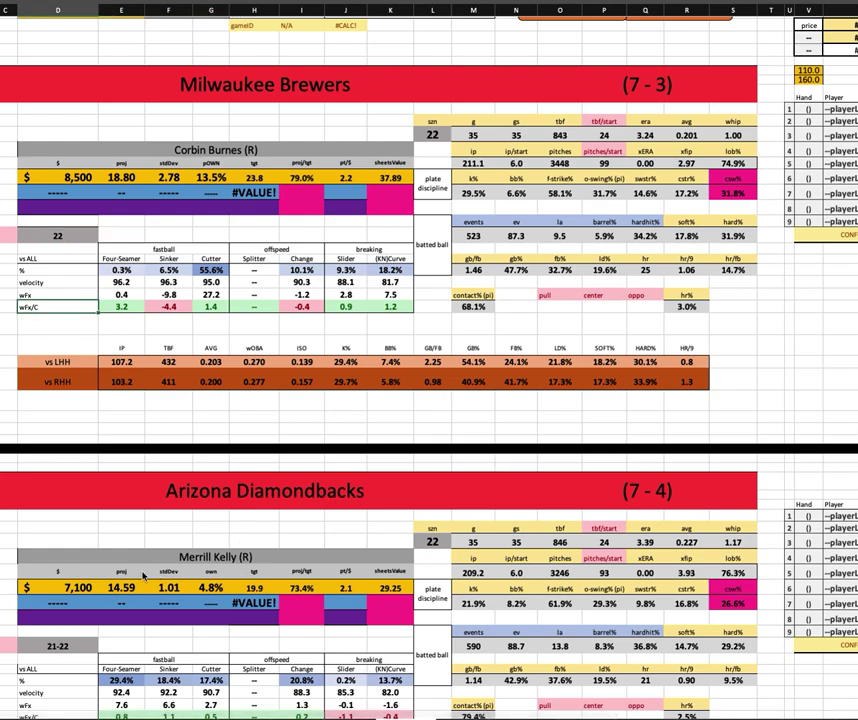
left_click(176, 404)
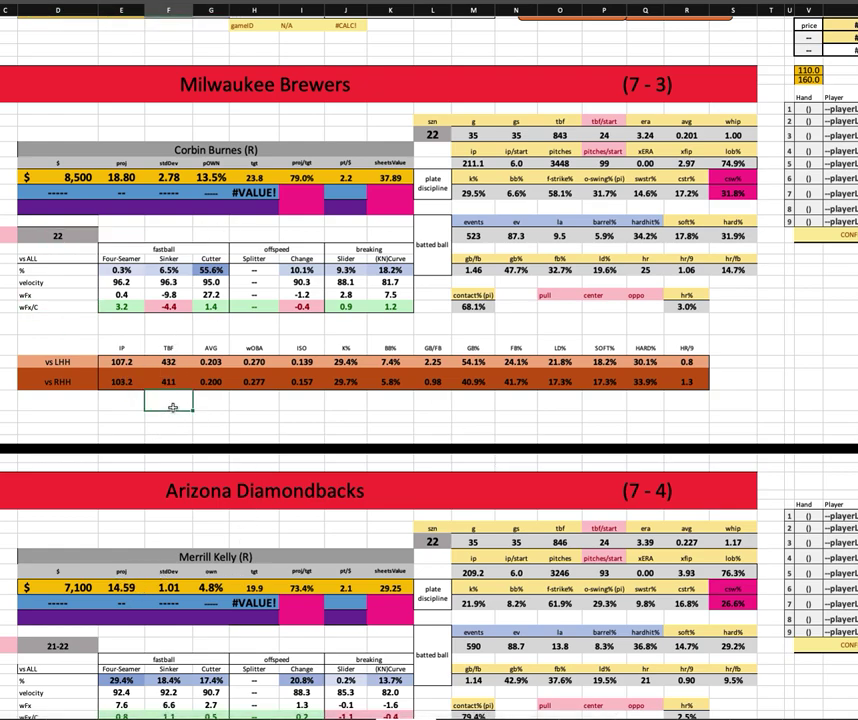
left_click(82, 177)
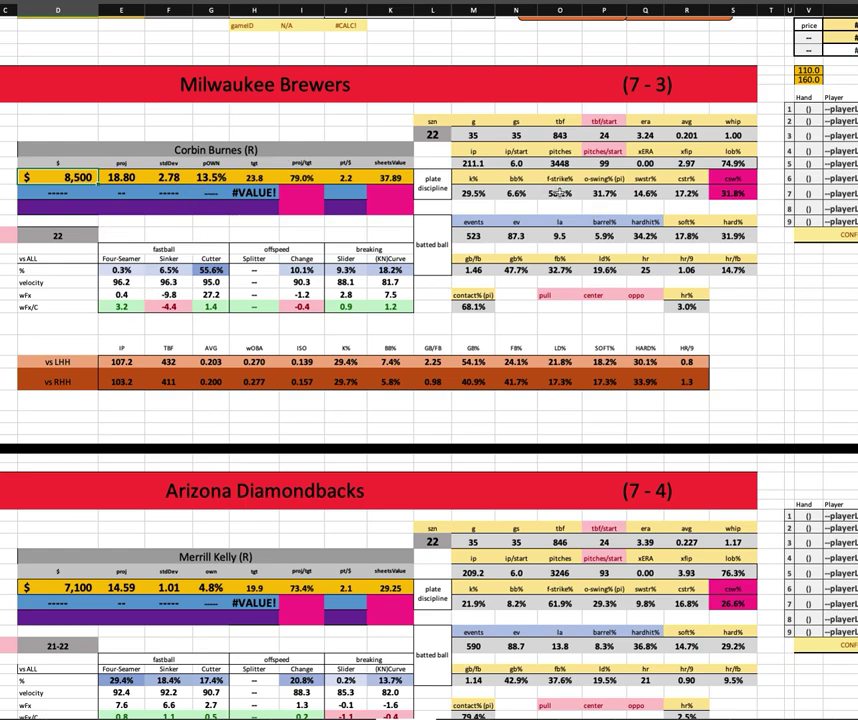
left_click(560, 193)
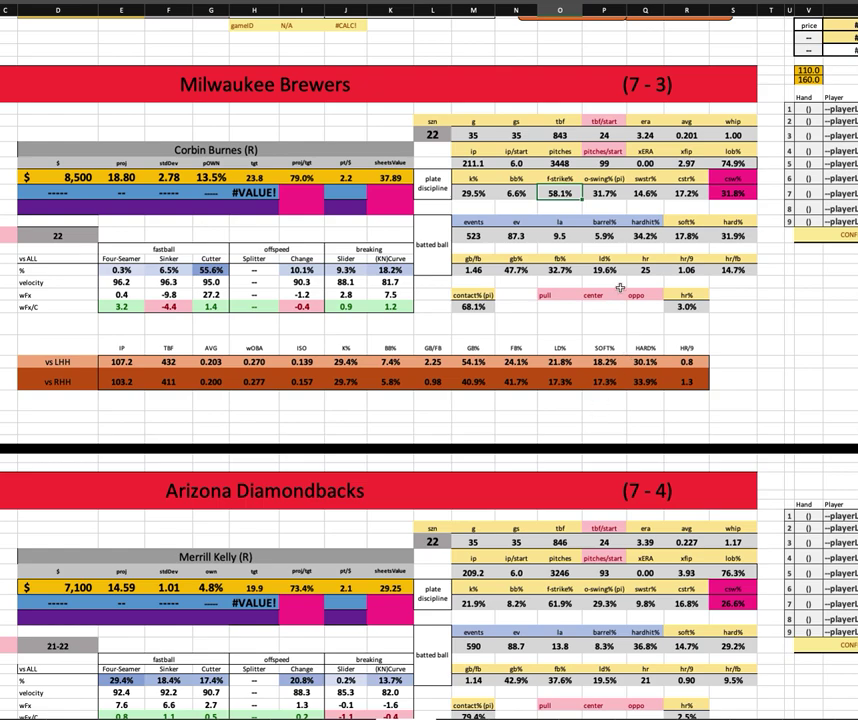
key("Left")
key("Left")
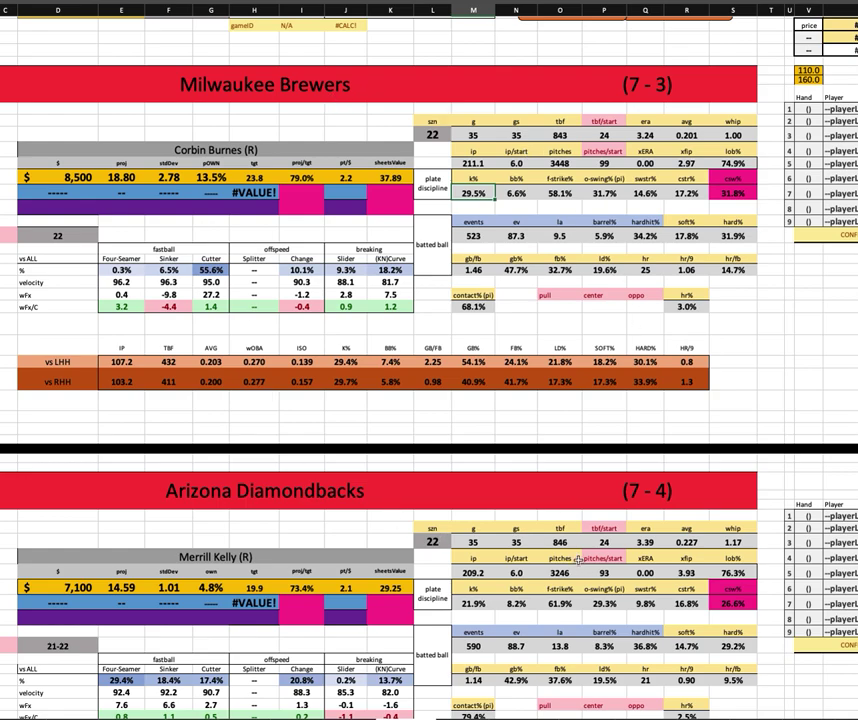
Compare both MIL@ARI starters' pitch mix and their splits against left- and right-handed hitters
scroll(350, 438, "down", 1)
scroll(350, 438, "down", 3)
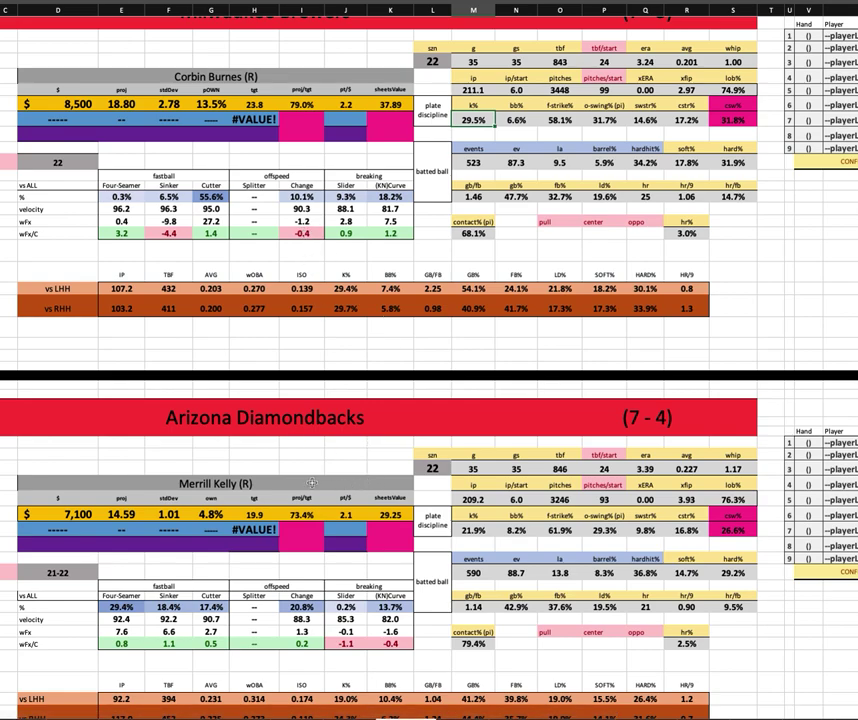
scroll(312, 483, "down", 4)
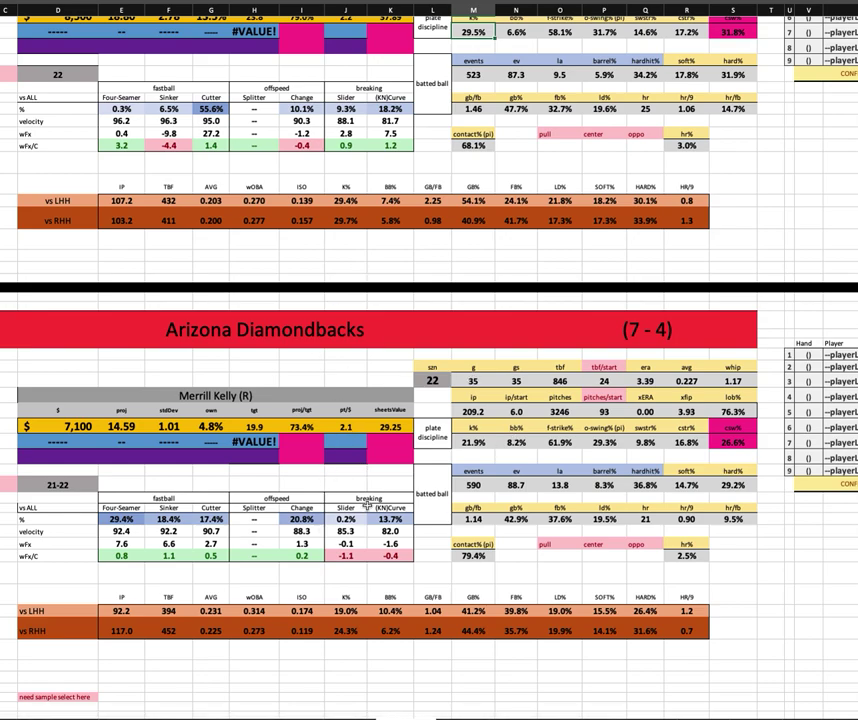
scroll(291, 447, "up", 8)
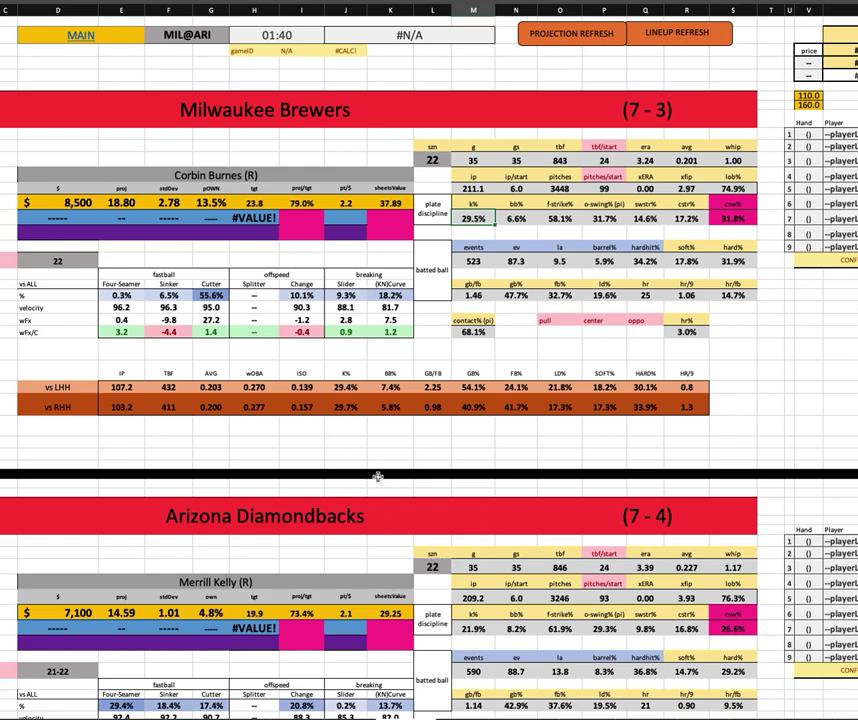
scroll(322, 400, "down", 3)
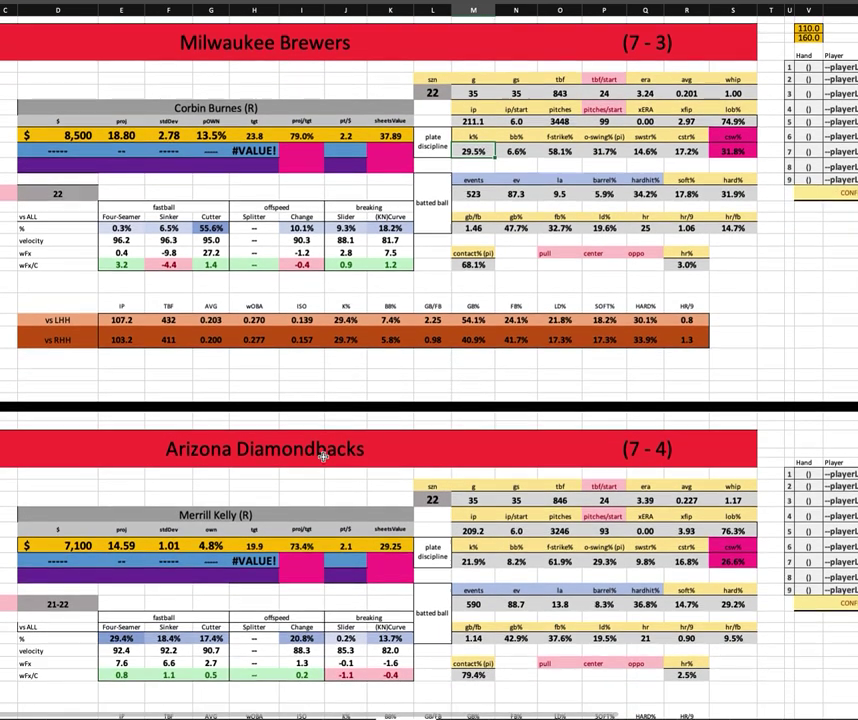
scroll(322, 456, "up", 1)
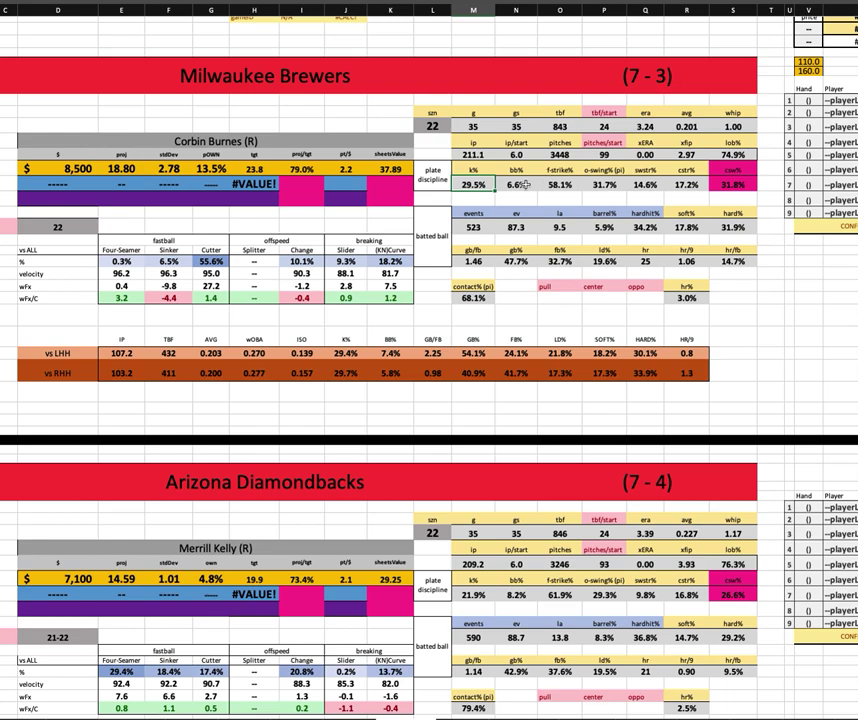
Check the Brewers starter's walk rate, salary and projected ownership
left_click(524, 185)
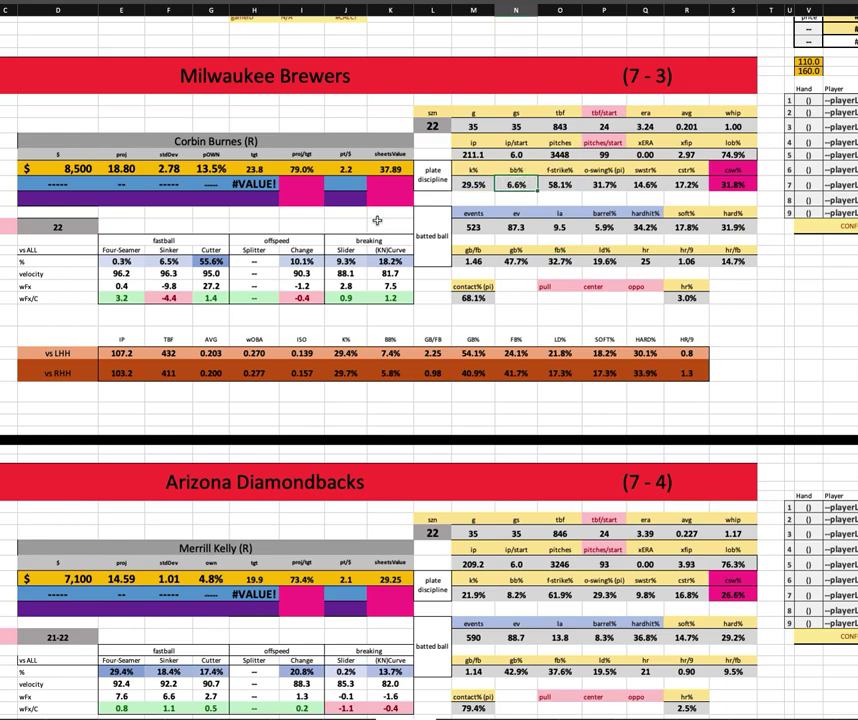
left_click(70, 167)
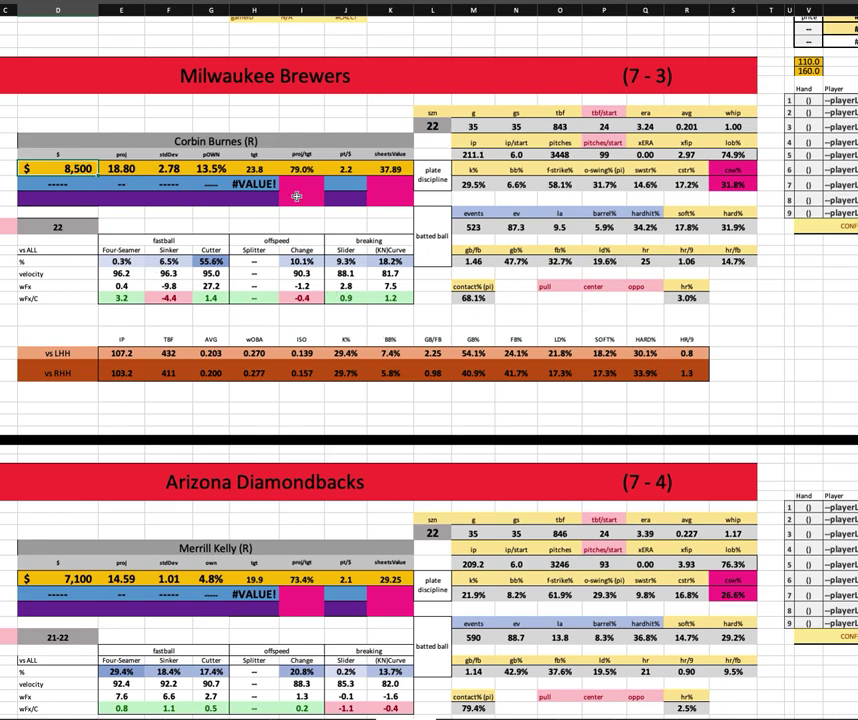
left_click(211, 169)
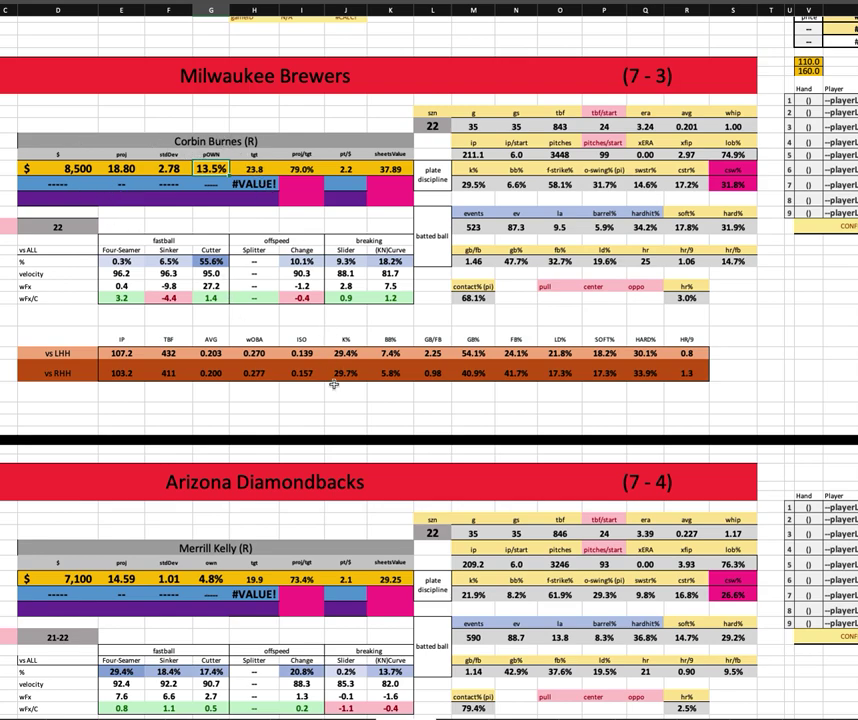
Examine the Diamondbacks starter's plate-discipline, batted-ball and handedness split stats
scroll(330, 360, "down", 2)
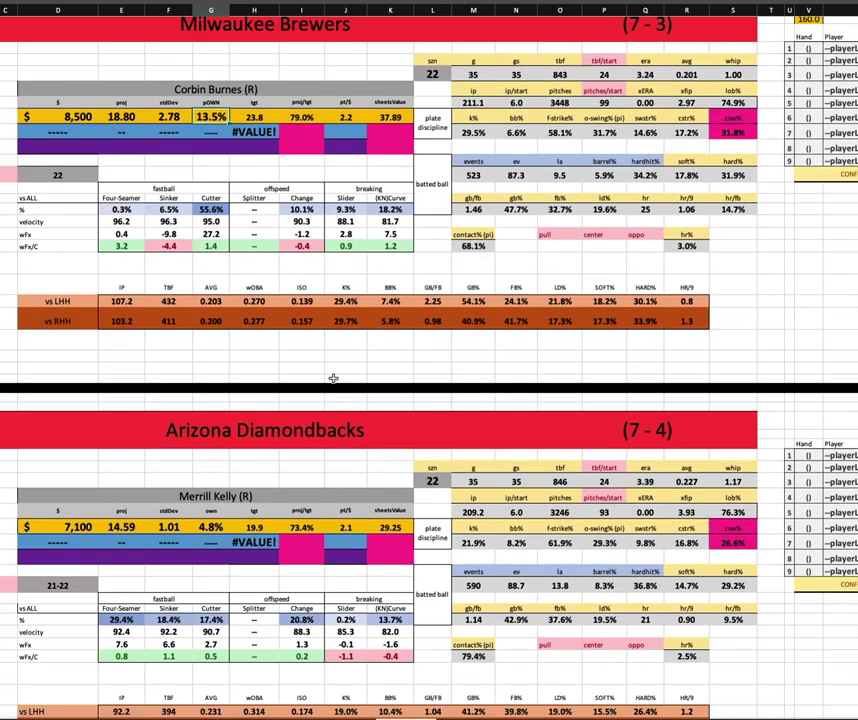
scroll(341, 376, "down", 3)
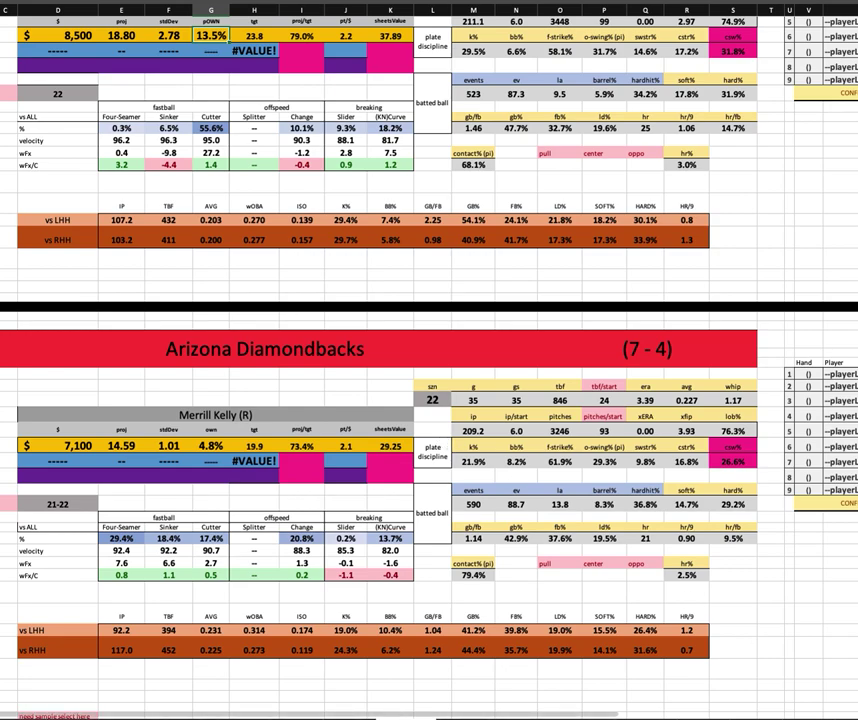
scroll(492, 527, "up", 6)
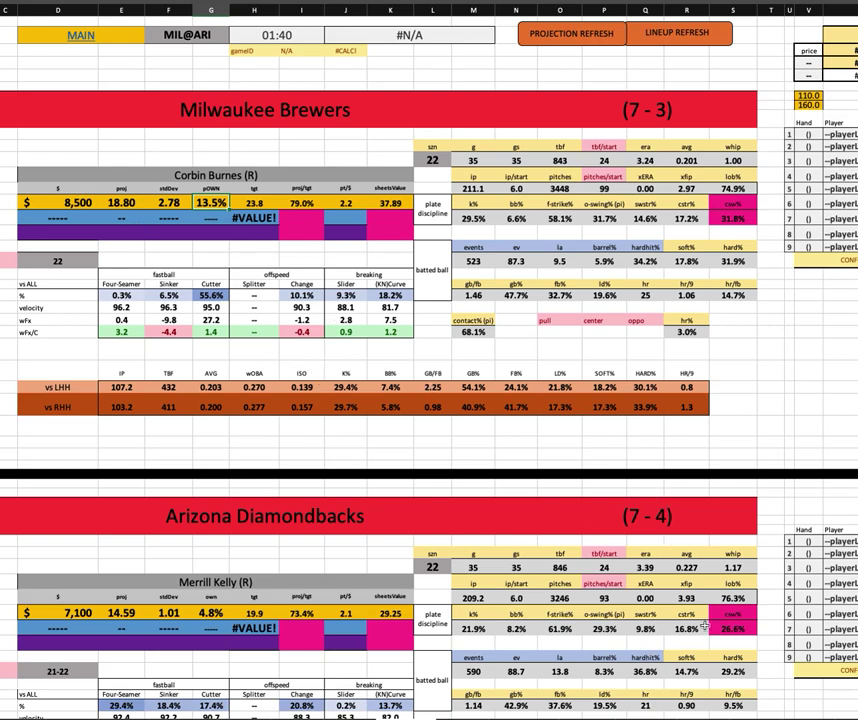
scroll(640, 400, "down", 3)
left_click(640, 316)
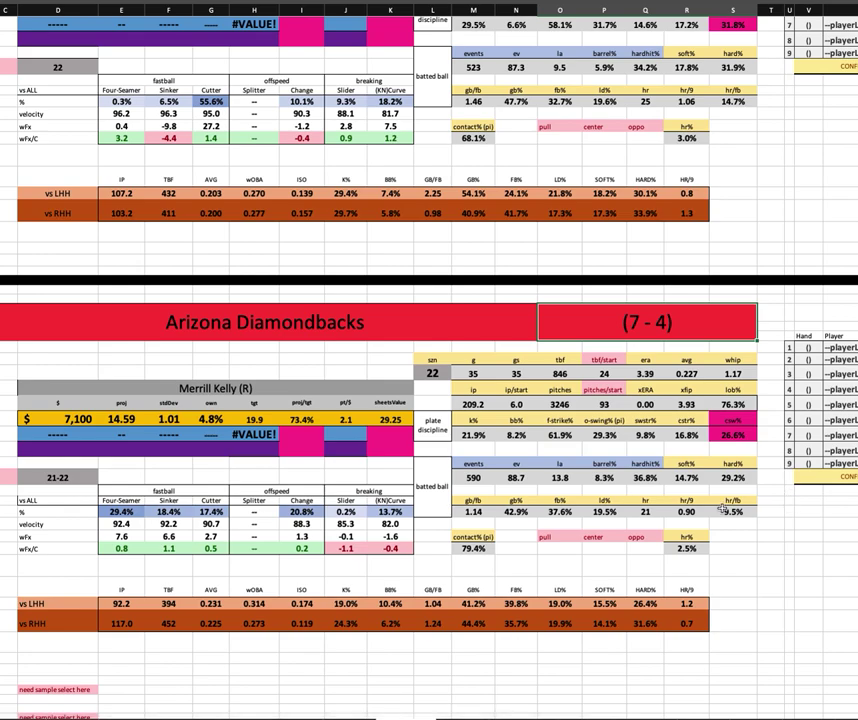
scroll(640, 316, "up", 3)
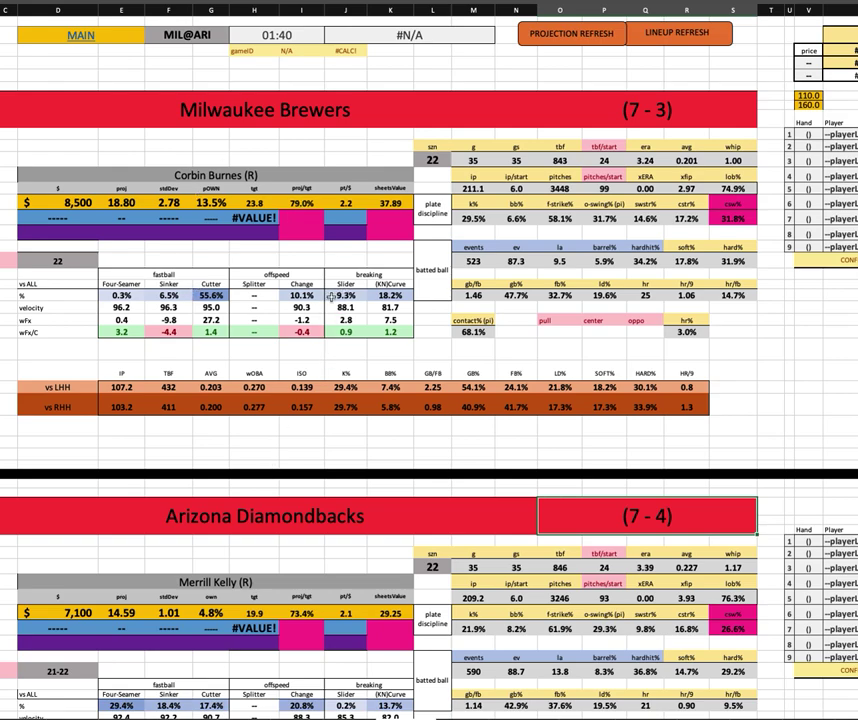
Review the Brewers starter's strikeout rate and salary, select his LHH and RHH split rows, and check his projected ownership
left_click(474, 218)
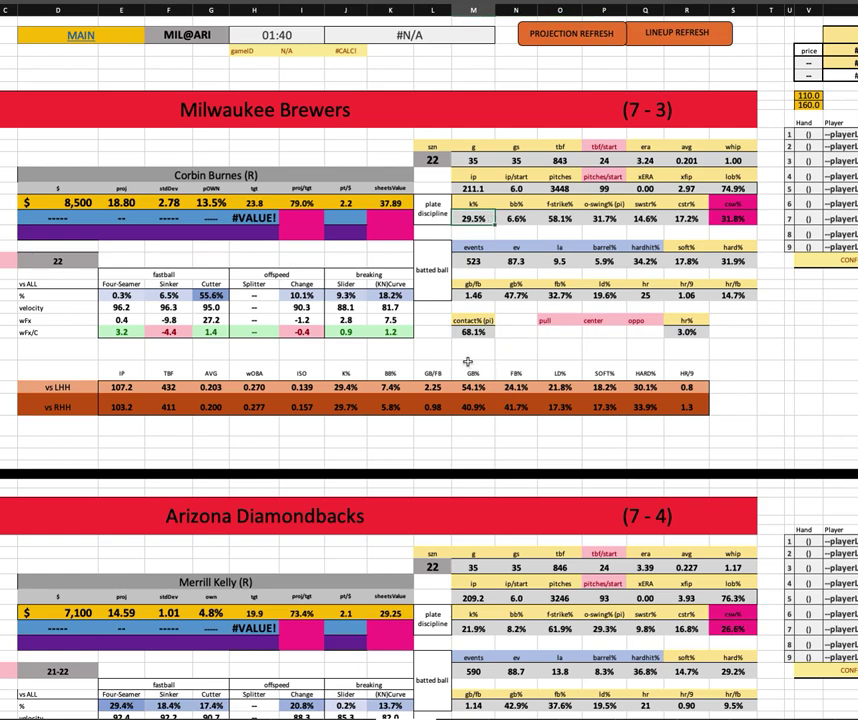
left_click(76, 202)
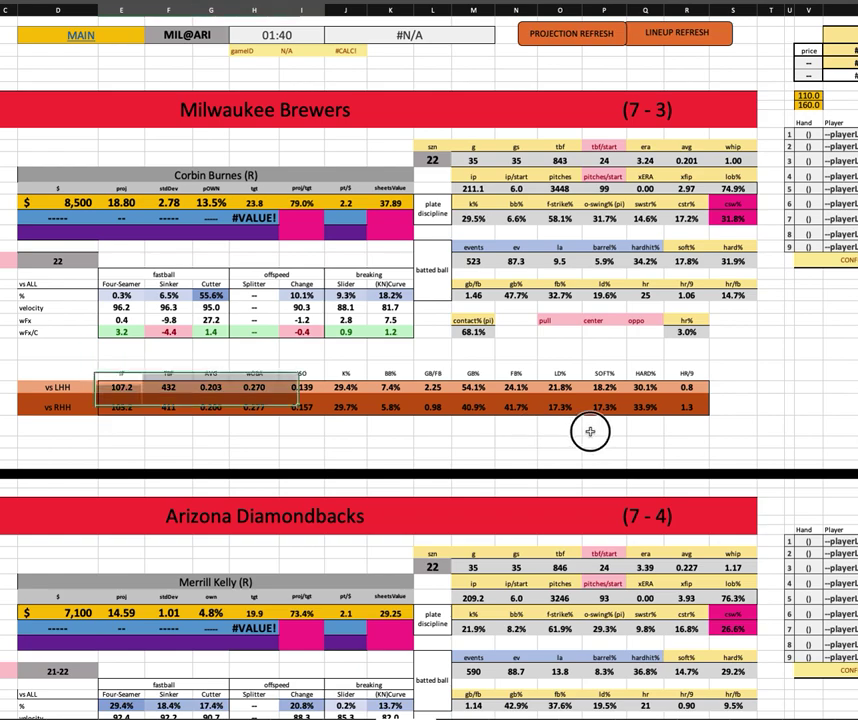
left_click_drag(590, 432, 701, 415)
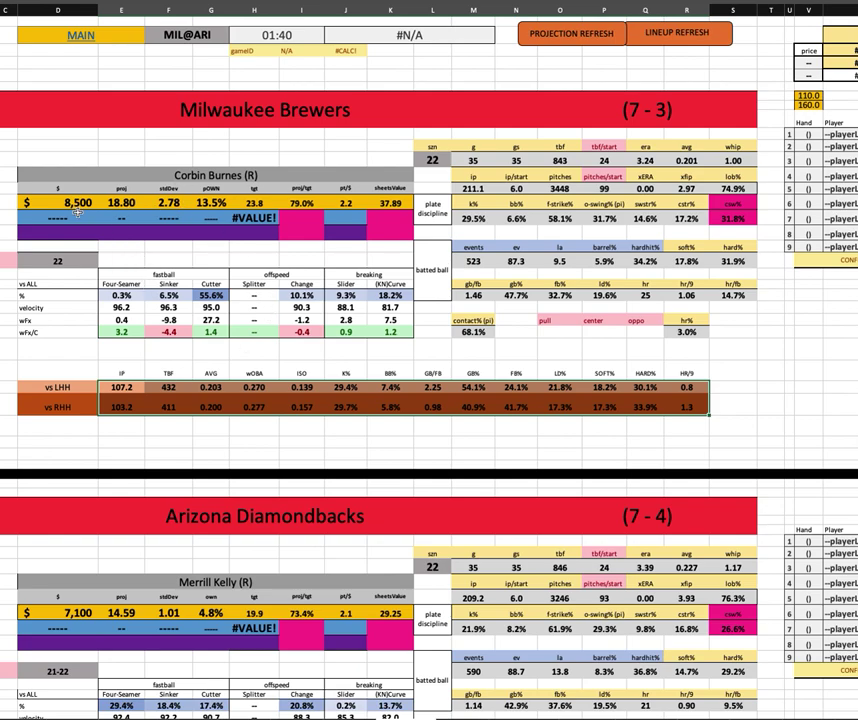
left_click(211, 202)
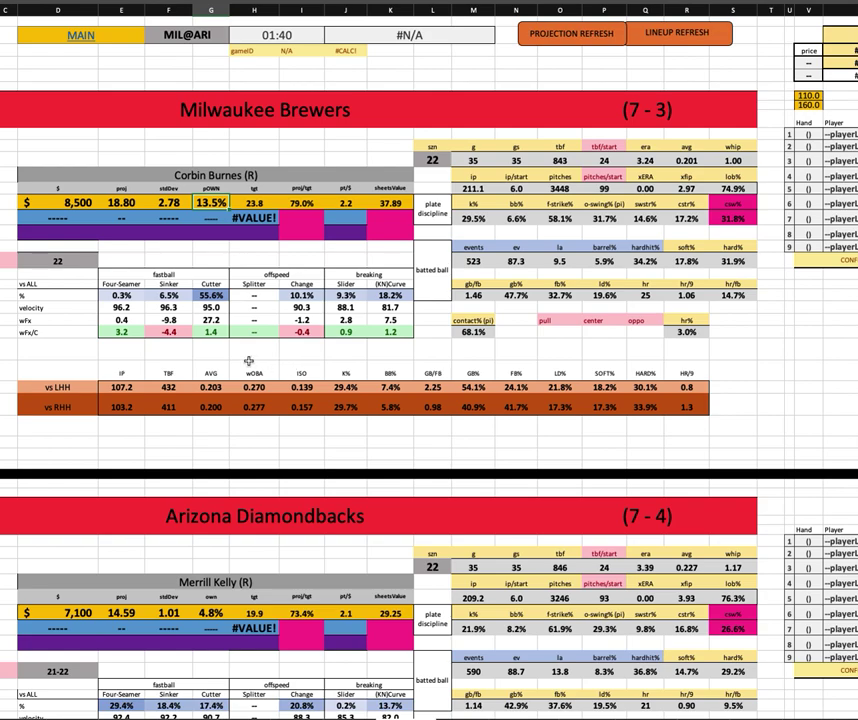
Examine the Brewers starter's overall K%, his AVG and HARD% against right-handers, and his GB/FB against left-handers
scroll(477, 373, "down", 3)
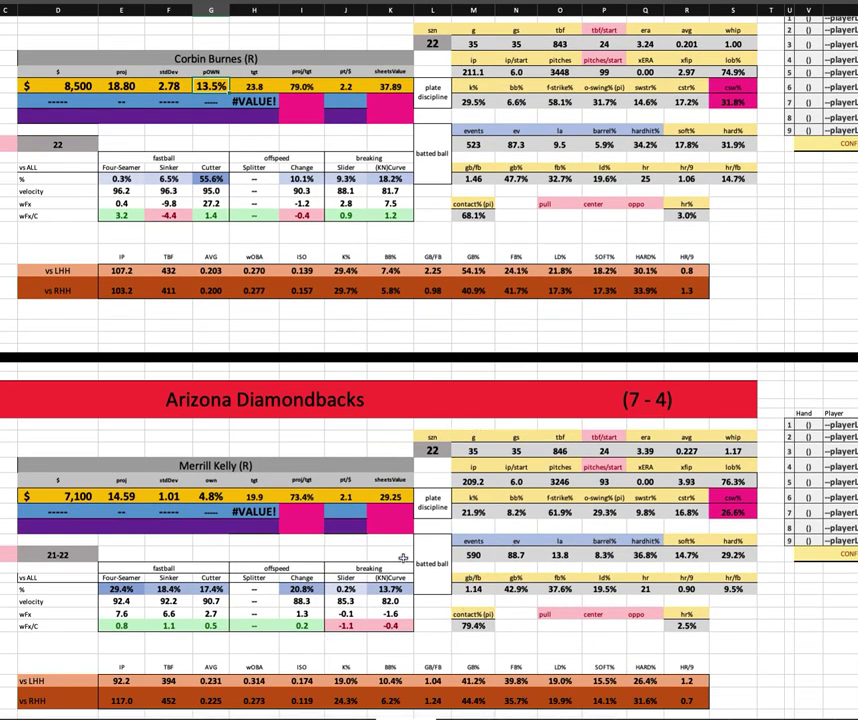
scroll(265, 350, "up", 3)
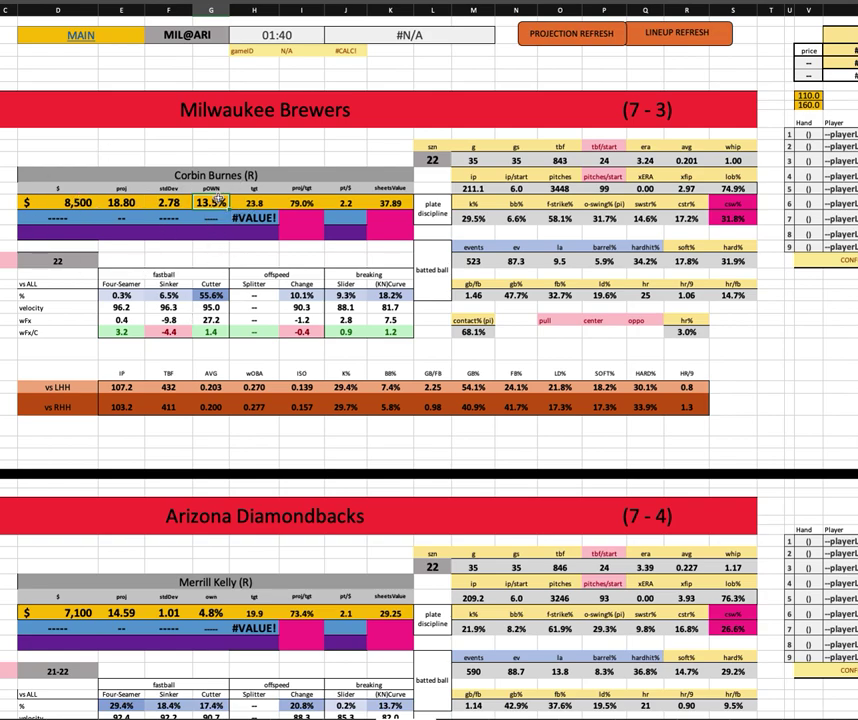
left_click(474, 218)
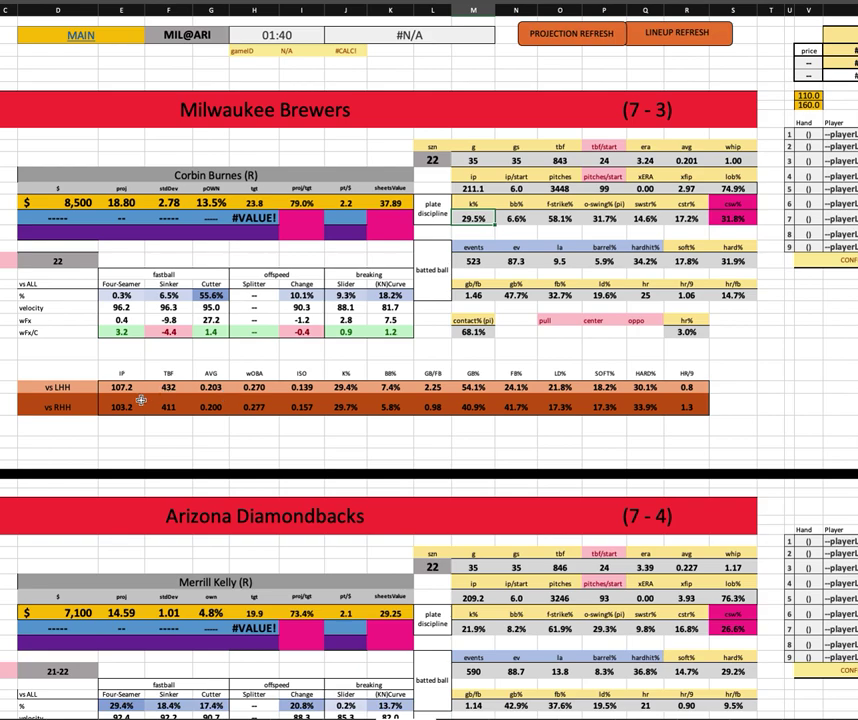
left_click(209, 406)
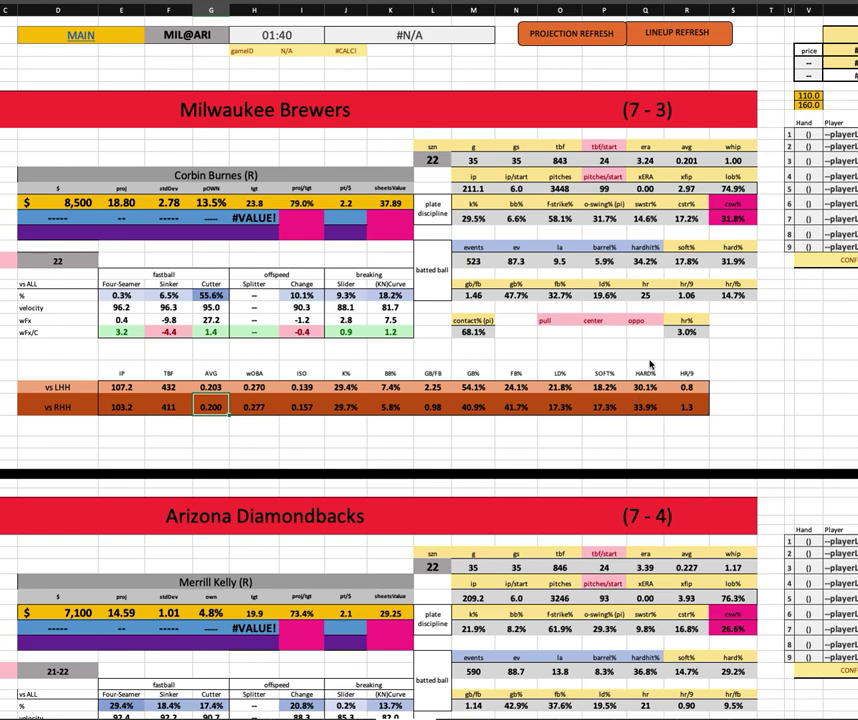
left_click(645, 407)
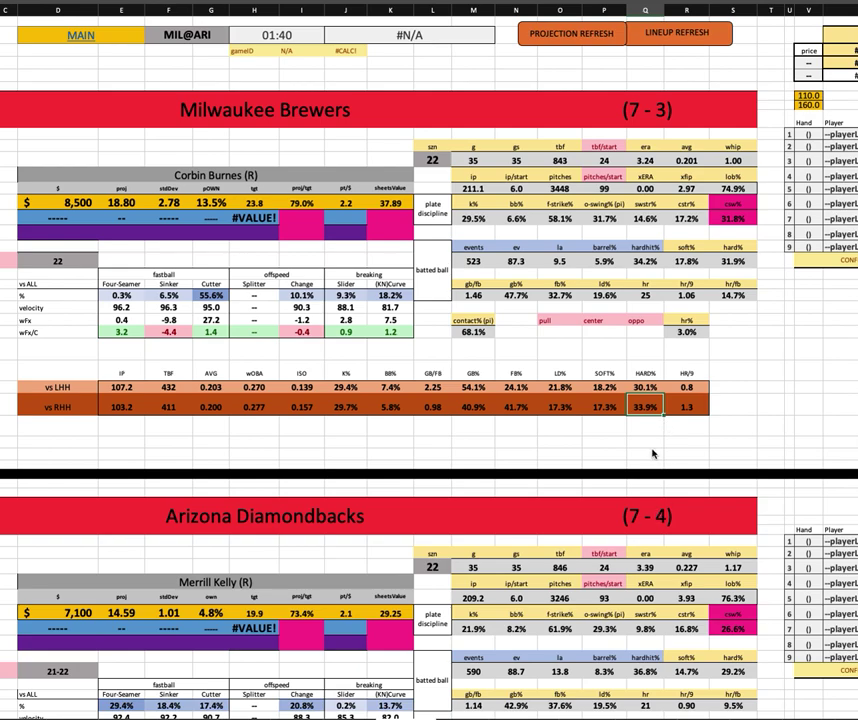
left_click(433, 388)
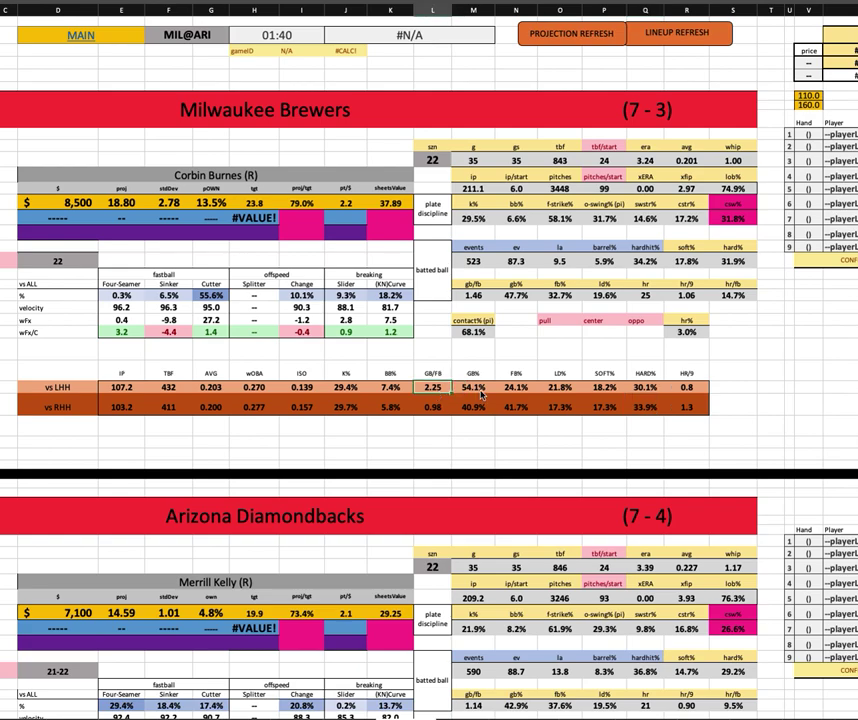
Switch to the FantasyLabs lineups page and highlight the Diamondbacks' projected third and fifth hitters to review their positions and salaries
scroll(481, 400, "down", 3)
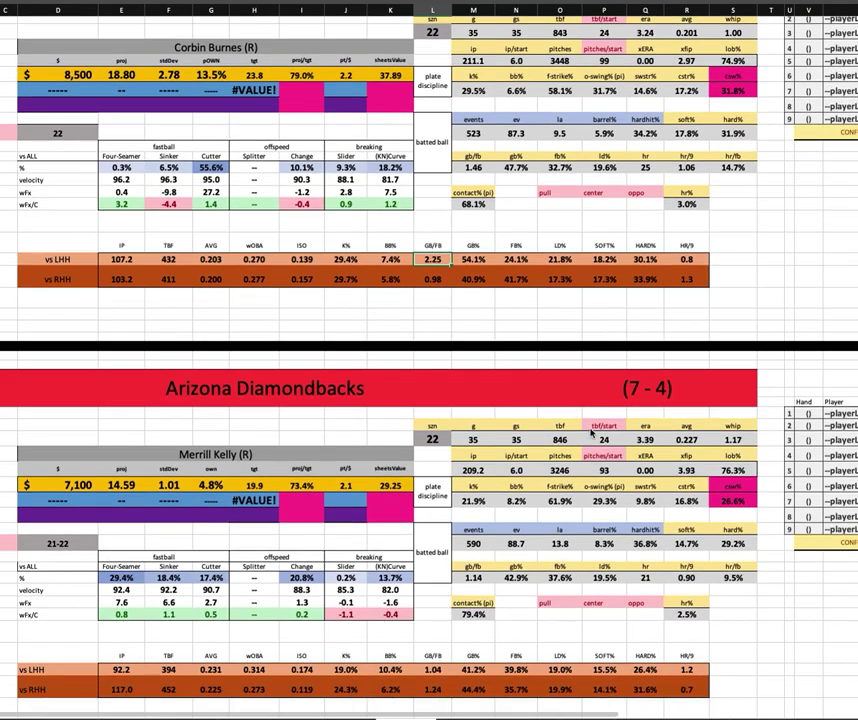
key("super+Tab")
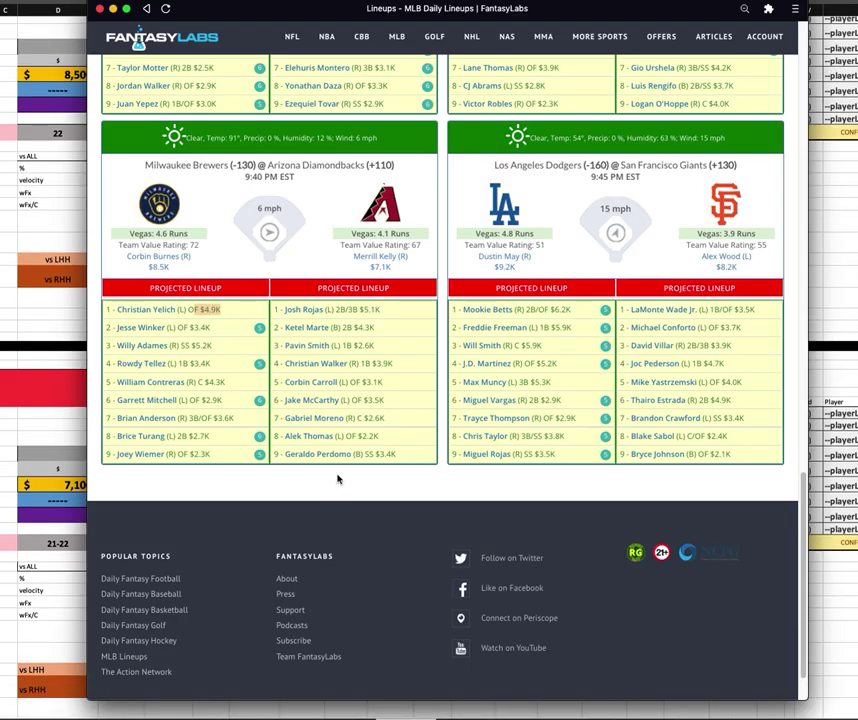
mouse_move(289, 338)
left_mouse_down()
mouse_move(383, 350)
mouse_move(287, 352)
left_mouse_up()
left_click(373, 344)
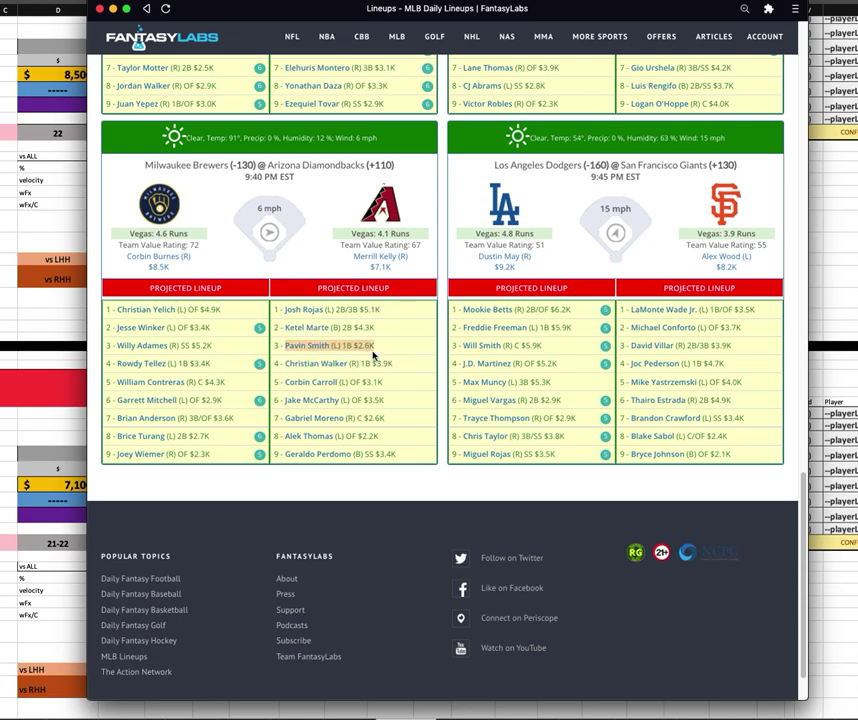
left_click_drag(398, 382, 287, 382)
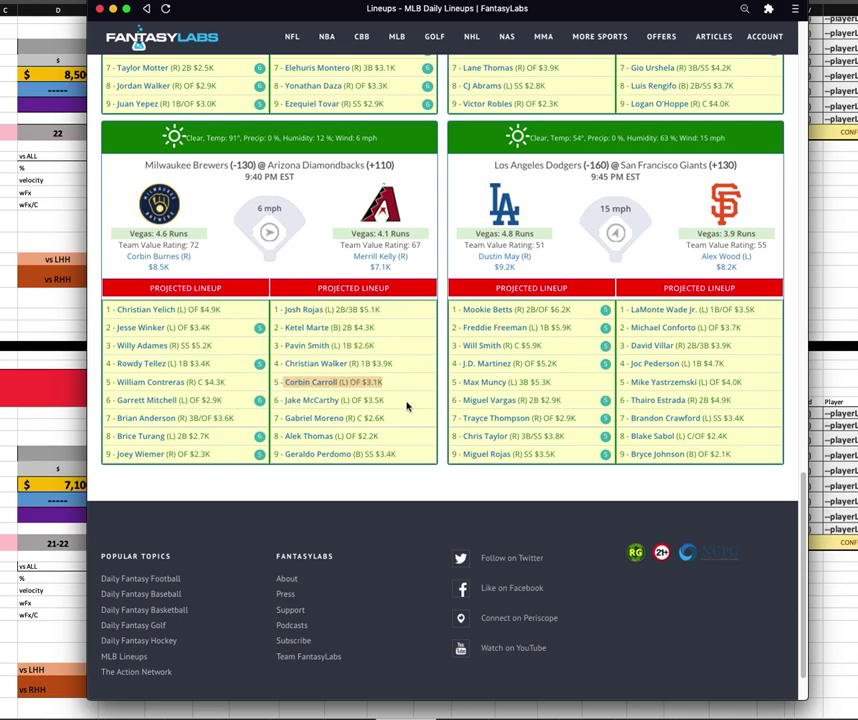
Highlight the Diamondbacks' projected sixth, leadoff and second hitters to review their positions and salaries
left_click_drag(407, 403, 284, 401)
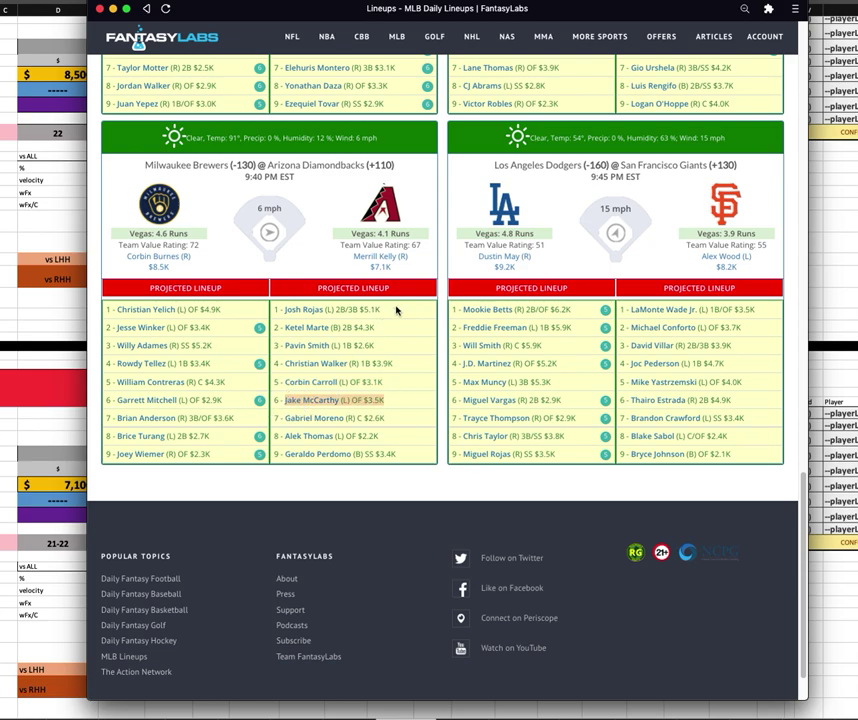
triple_click(286, 311)
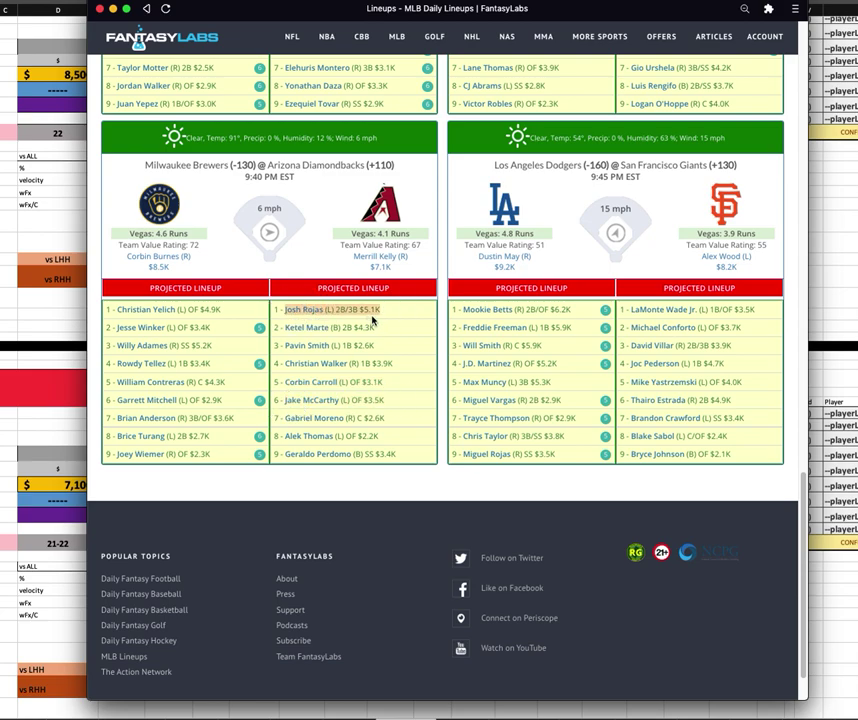
left_click_drag(385, 329, 283, 331)
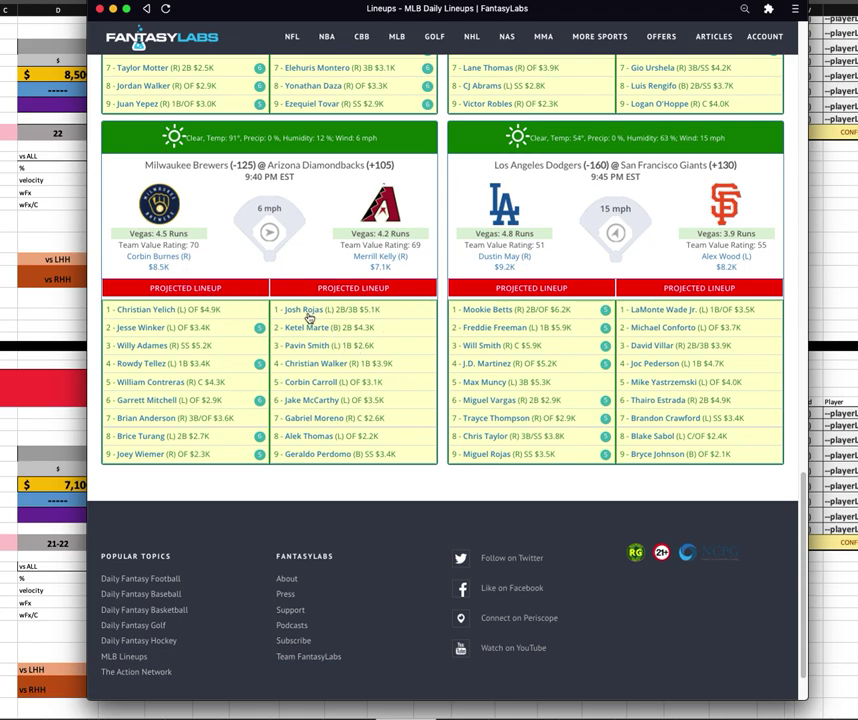
left_click_drag(372, 330, 283, 328)
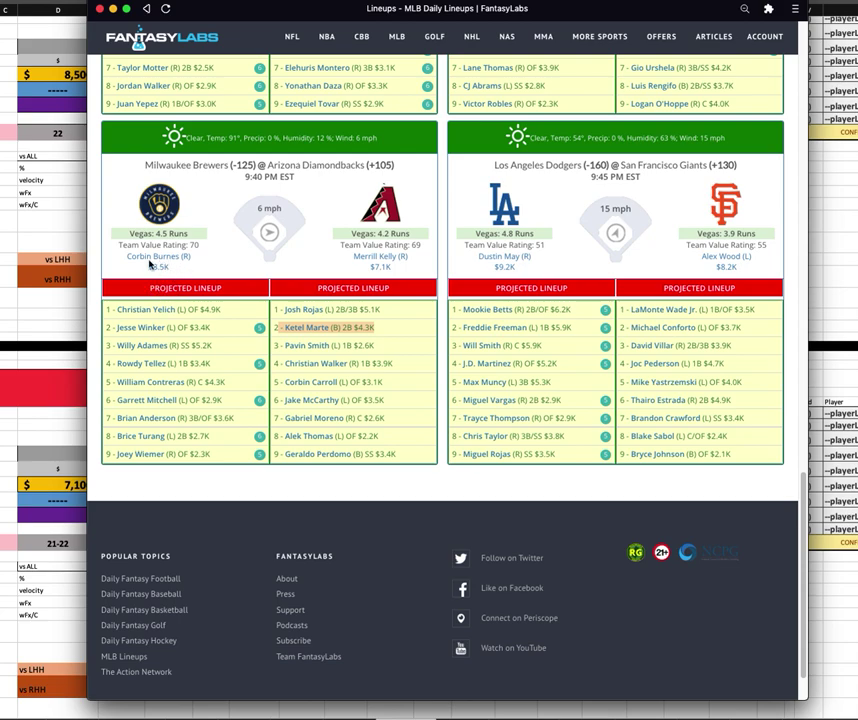
Return to the matchup spreadsheet and review the Diamondbacks starter's salary against the Brewers starter's numbers
left_click(40, 181)
left_click(210, 455)
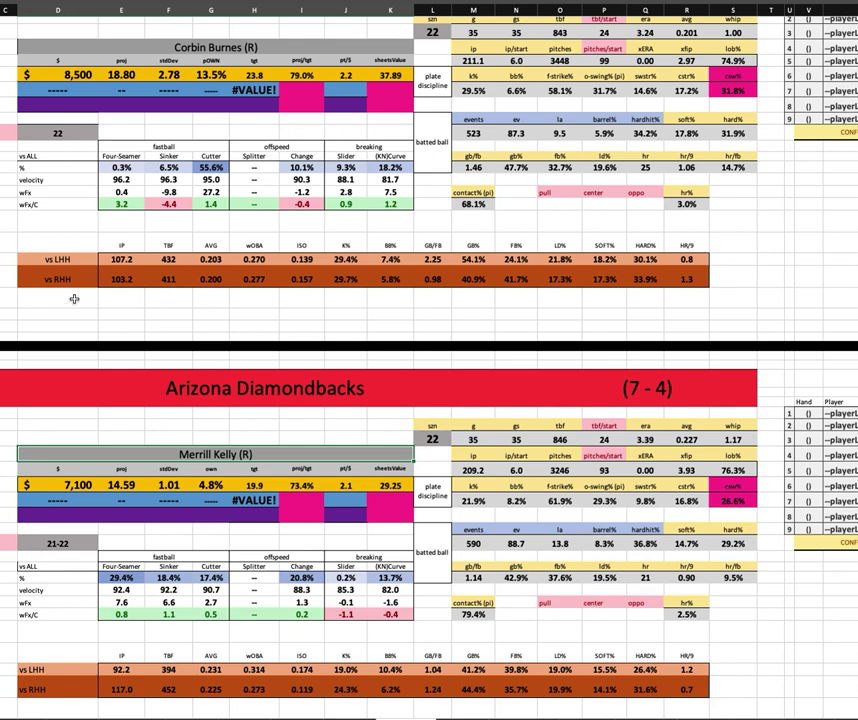
scroll(50, 230, "down", 3)
left_click(78, 390)
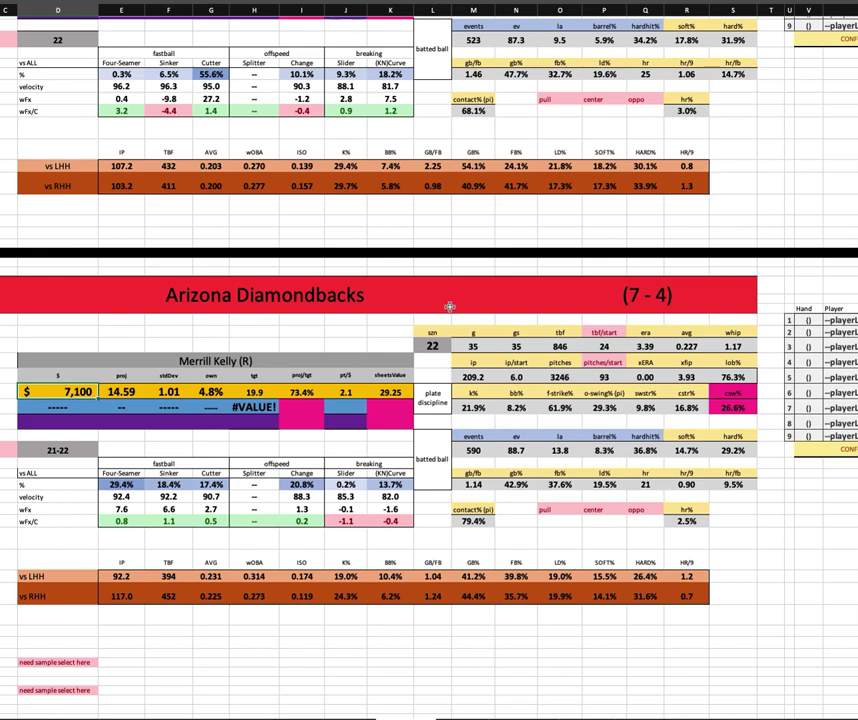
scroll(613, 152, "up", 3)
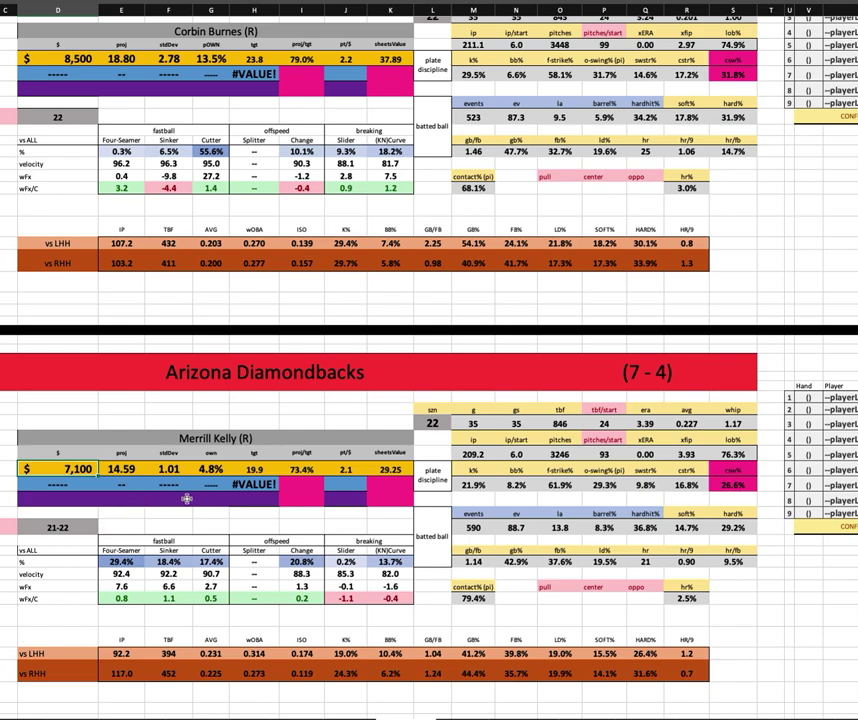
scroll(190, 487, "down", 1)
scroll(190, 487, "down", 2)
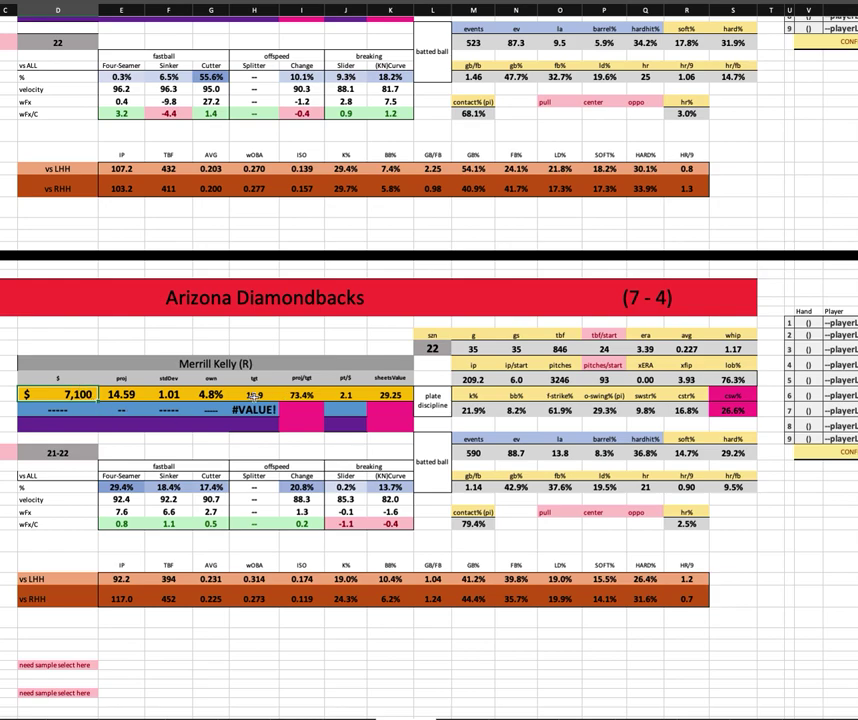
Check the Diamondbacks starter's projected ownership, overall K%, and ISO against left-handers
left_click(209, 394)
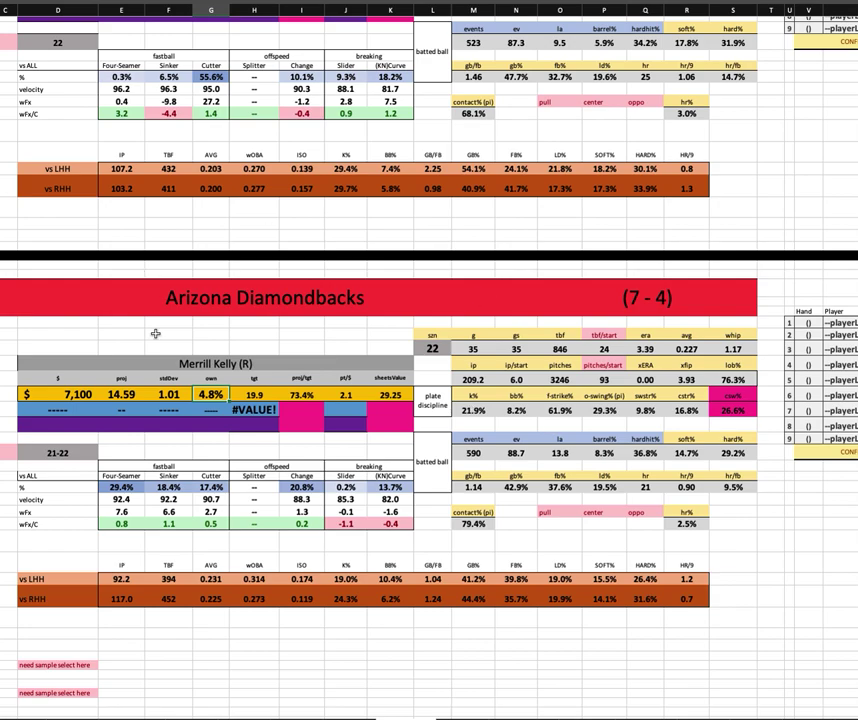
left_click(473, 410)
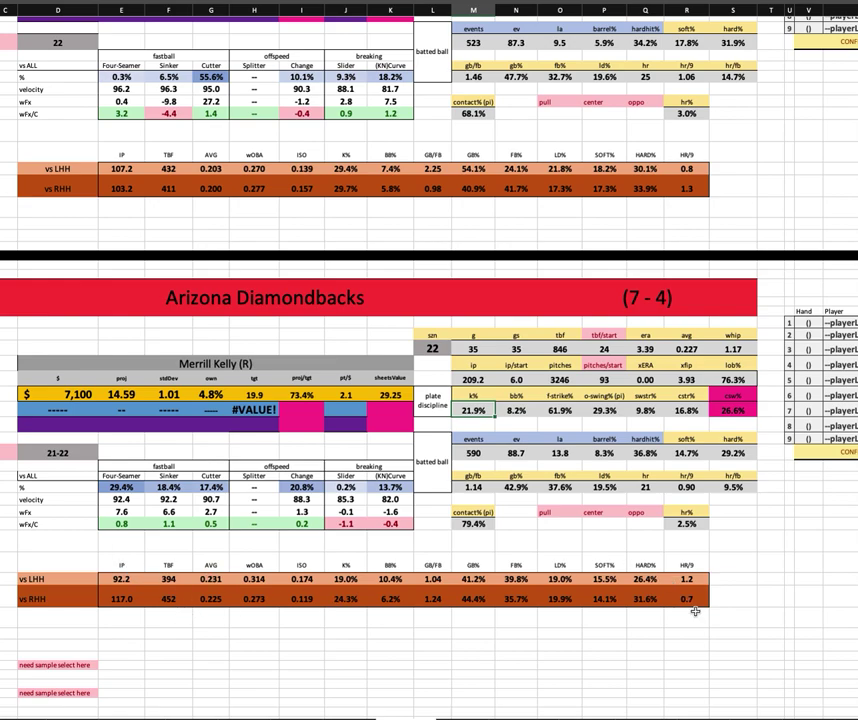
left_click(297, 581)
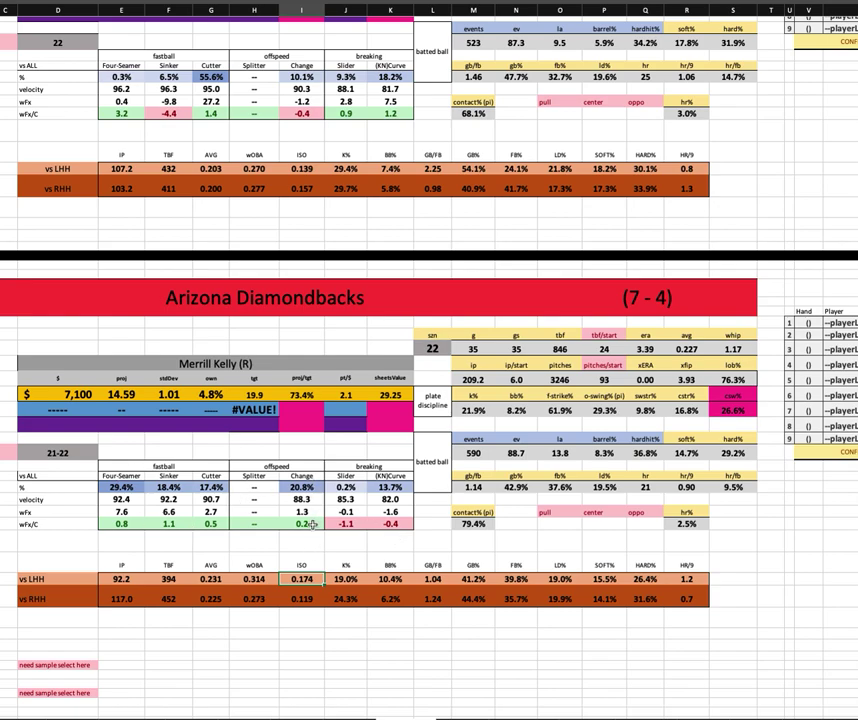
Compare the two MIL@ARI starters, rechecking the Diamondbacks starter's ownership, projection and strikeout rate
scroll(310, 519, "up", 4)
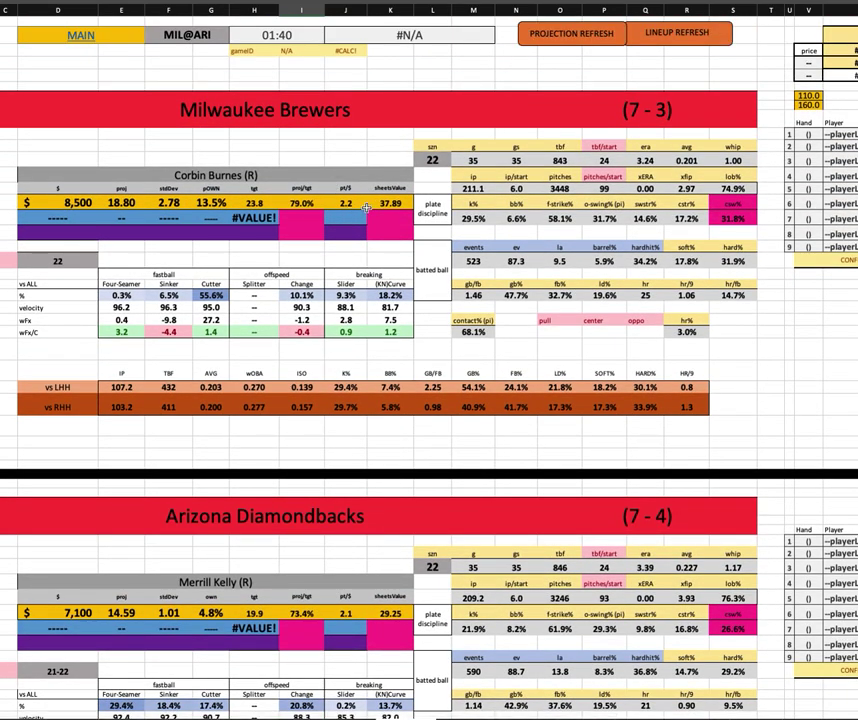
scroll(425, 418, "down", 1)
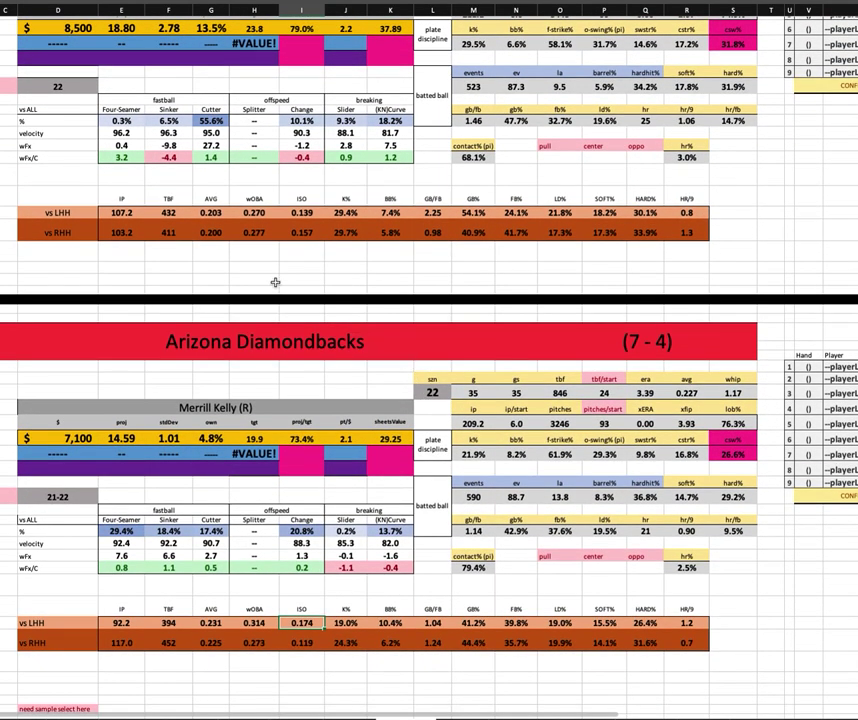
left_click(210, 438)
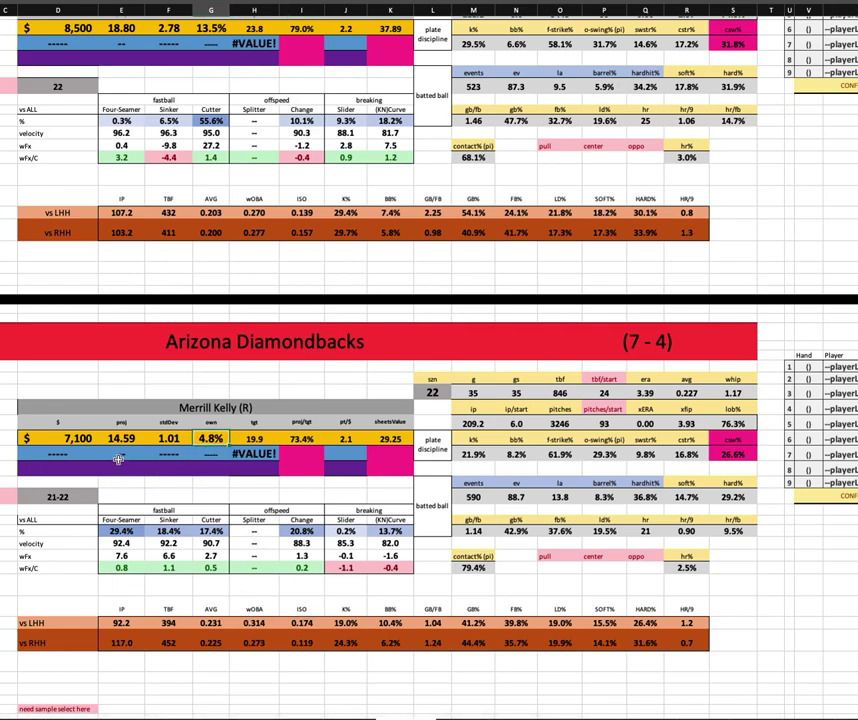
key("Left")
key("Left")
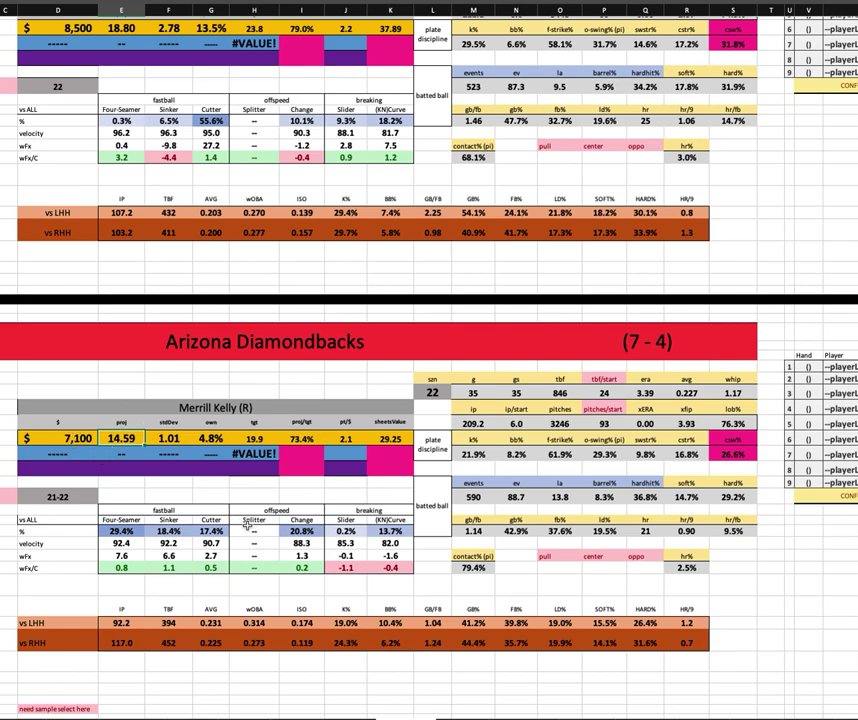
left_click(473, 455)
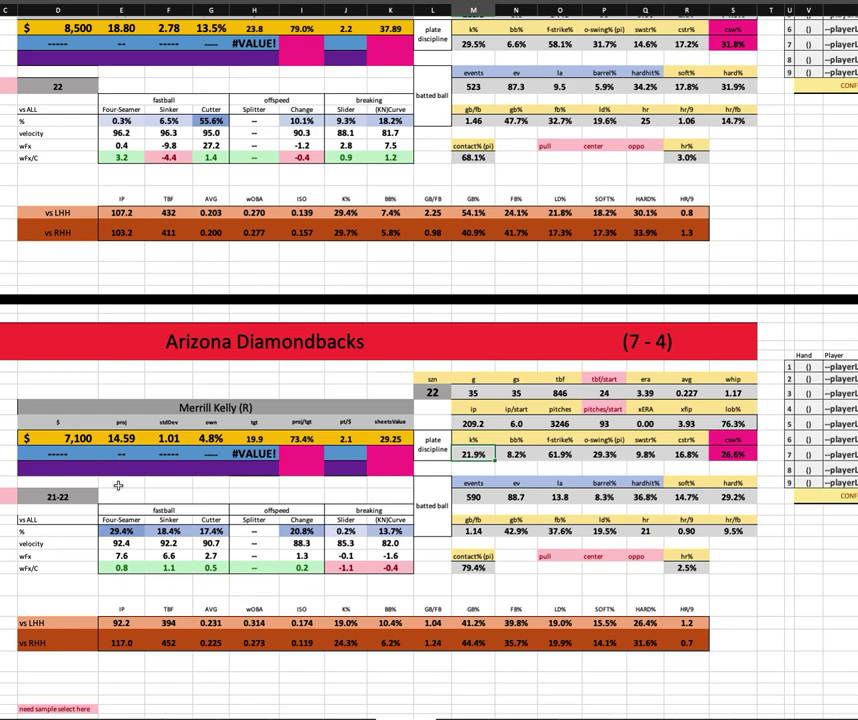
left_click(211, 438)
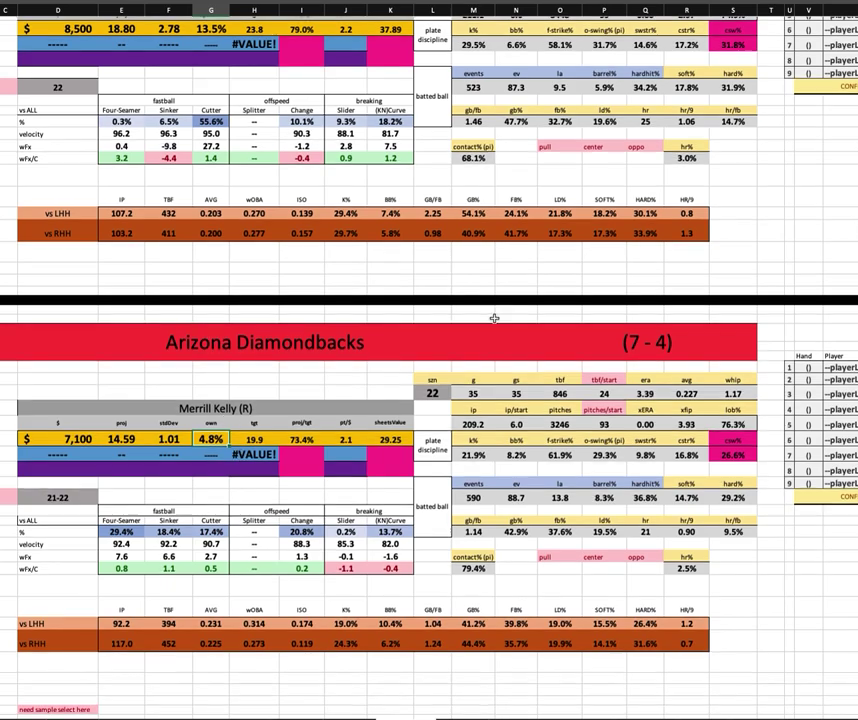
Look over both starters' stat blocks once more and select the Diamondbacks starter's ISO in the LHH split
scroll(494, 315, "up", 5)
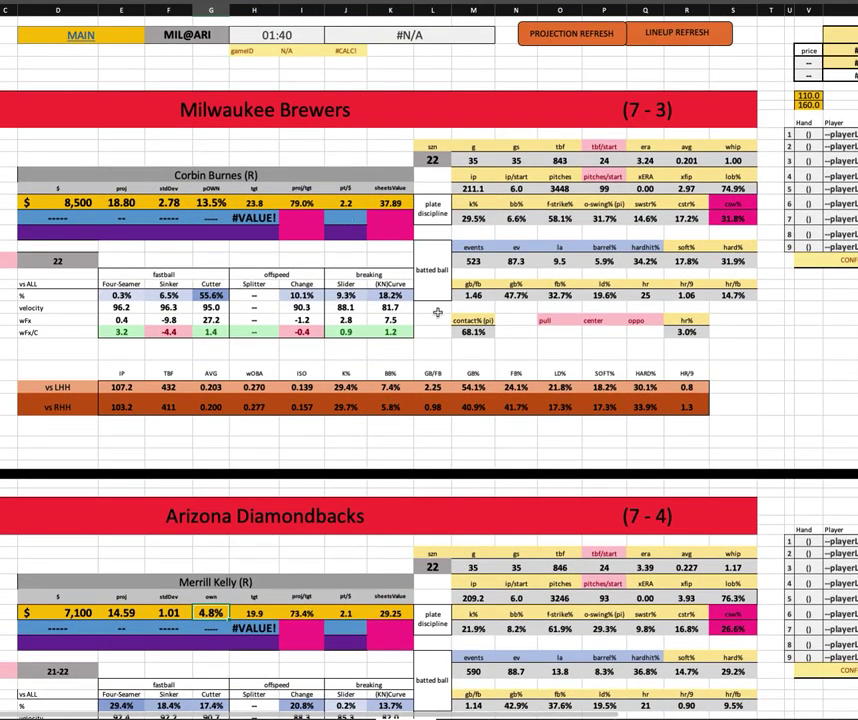
scroll(436, 313, "down", 3)
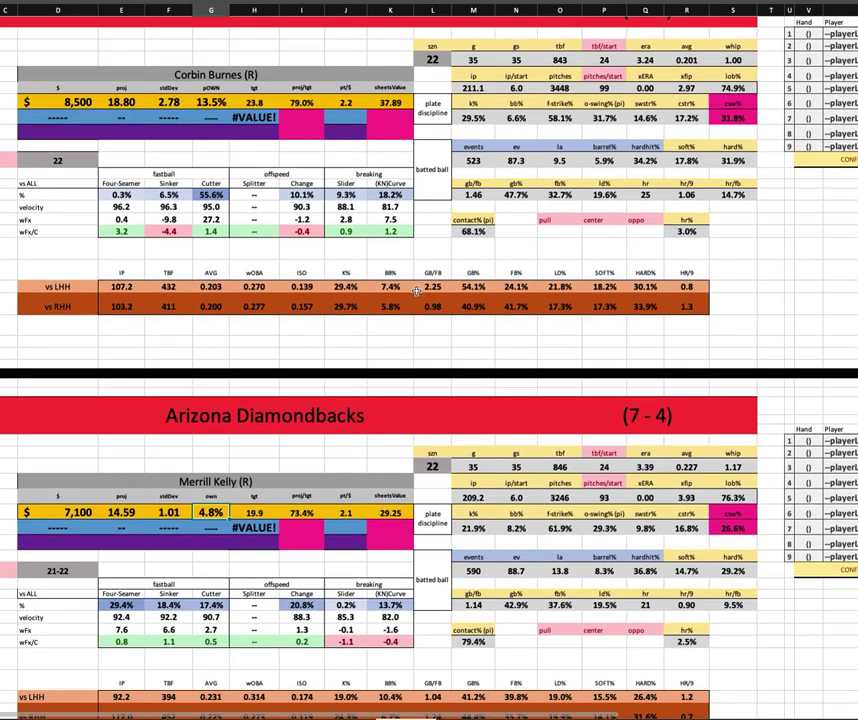
scroll(430, 300, "down", 1)
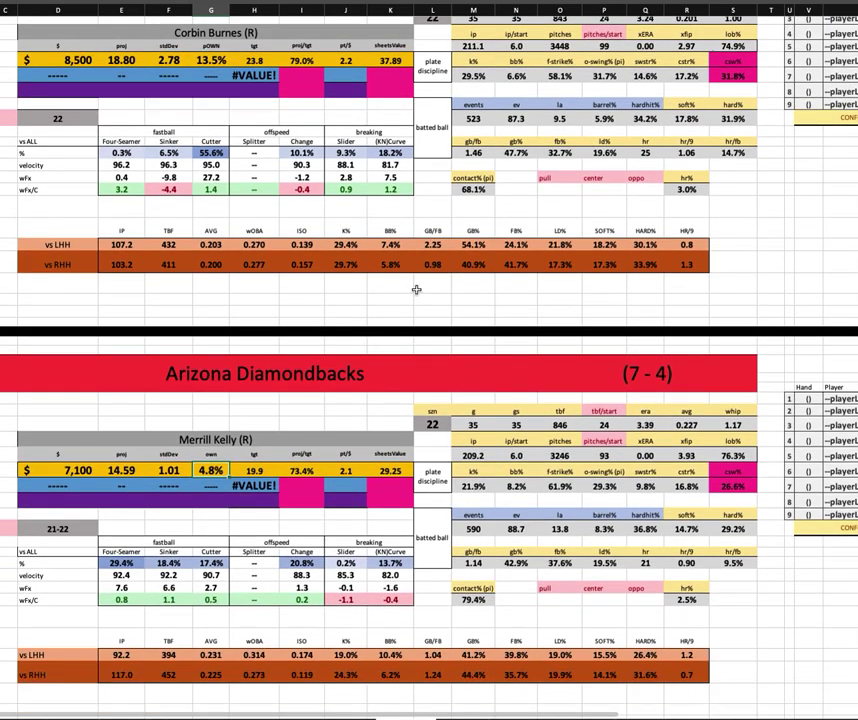
left_click(301, 654)
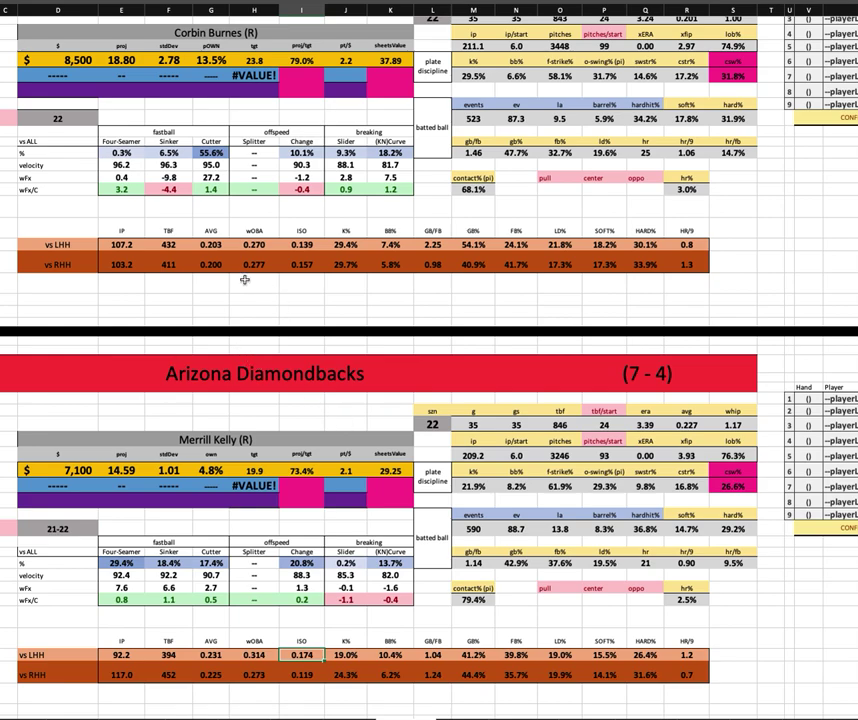
Change the matchup selection at the head of the sheet to LAD@SF
scroll(210, 342, "up", 3)
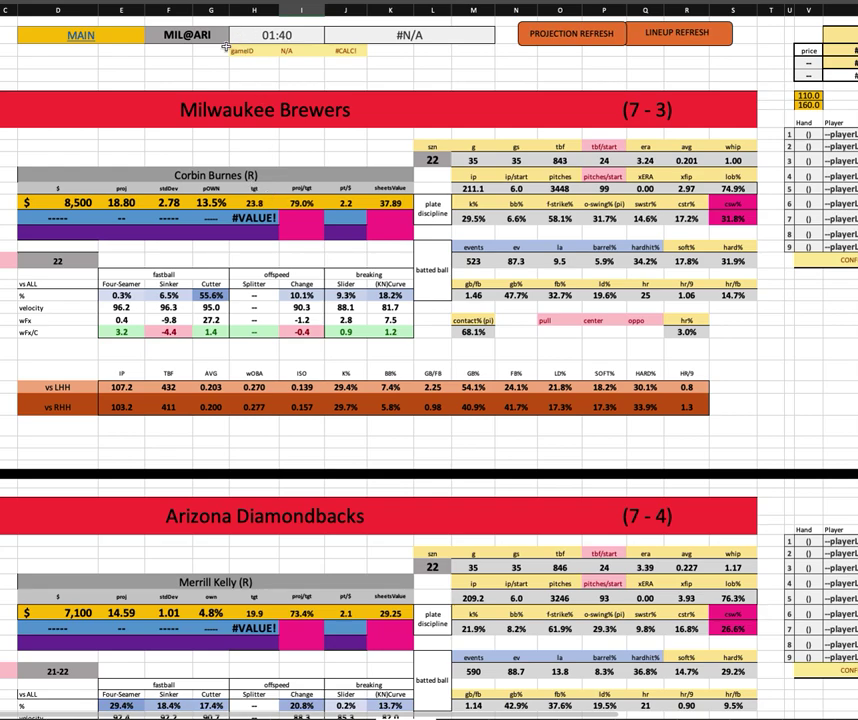
left_click(151, 32)
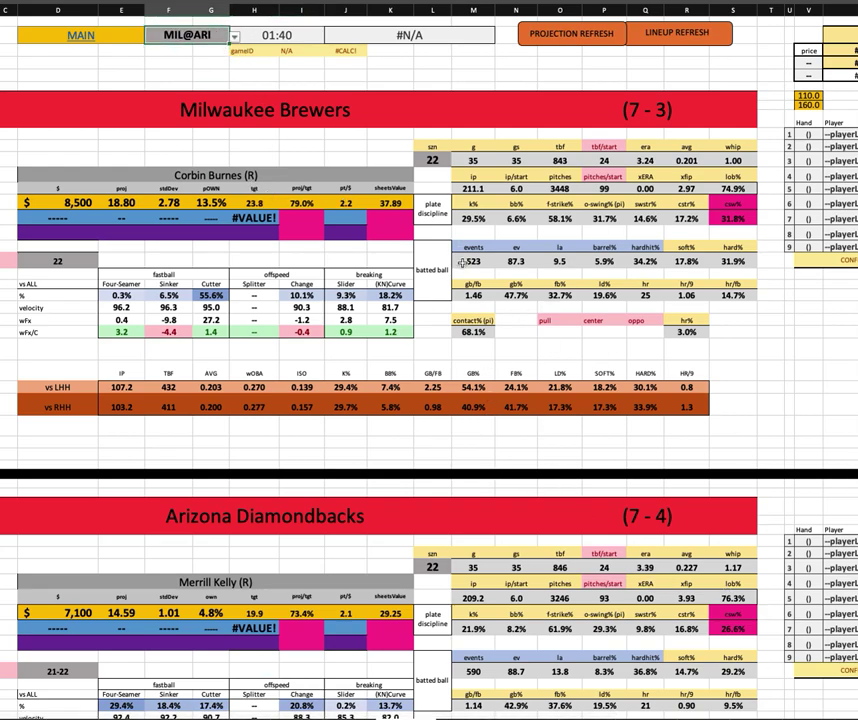
left_click(234, 36)
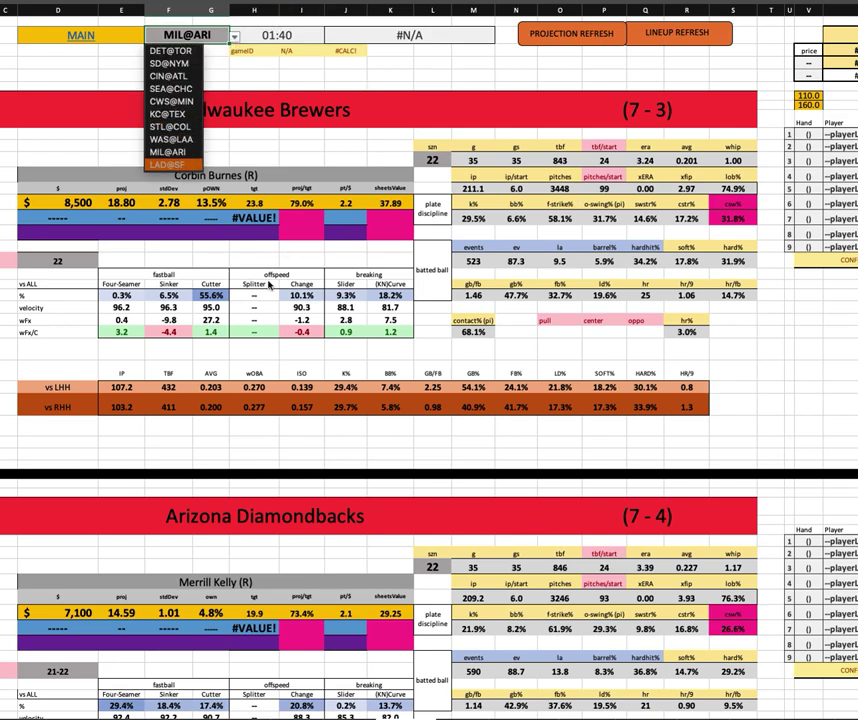
left_click(176, 165)
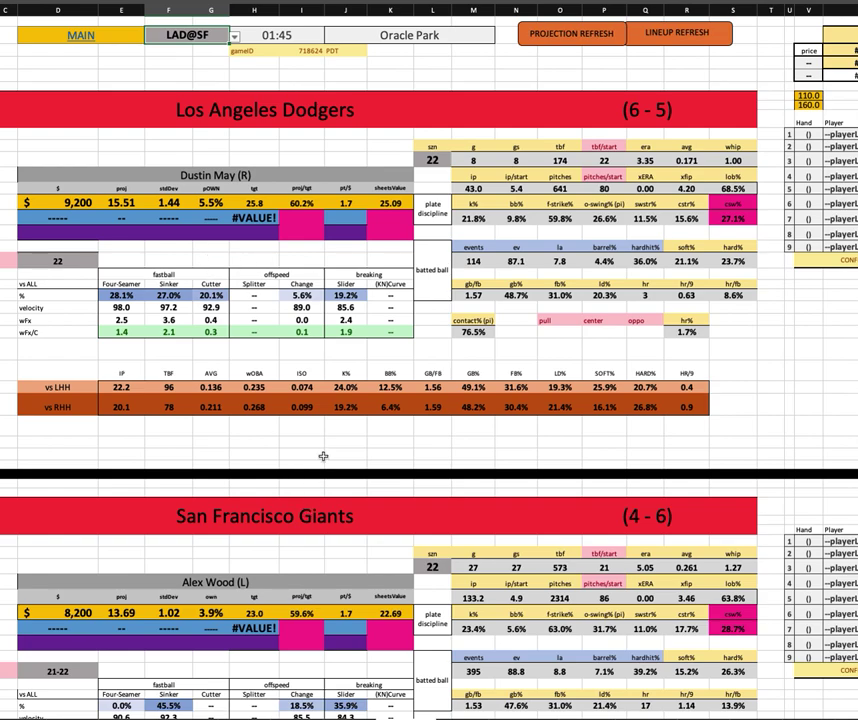
Look over both LAD@SF starters and examine the Dodgers starter's salary, K%, first-strike rate and walk rate
scroll(278, 382, "down", 1)
scroll(278, 382, "down", 5)
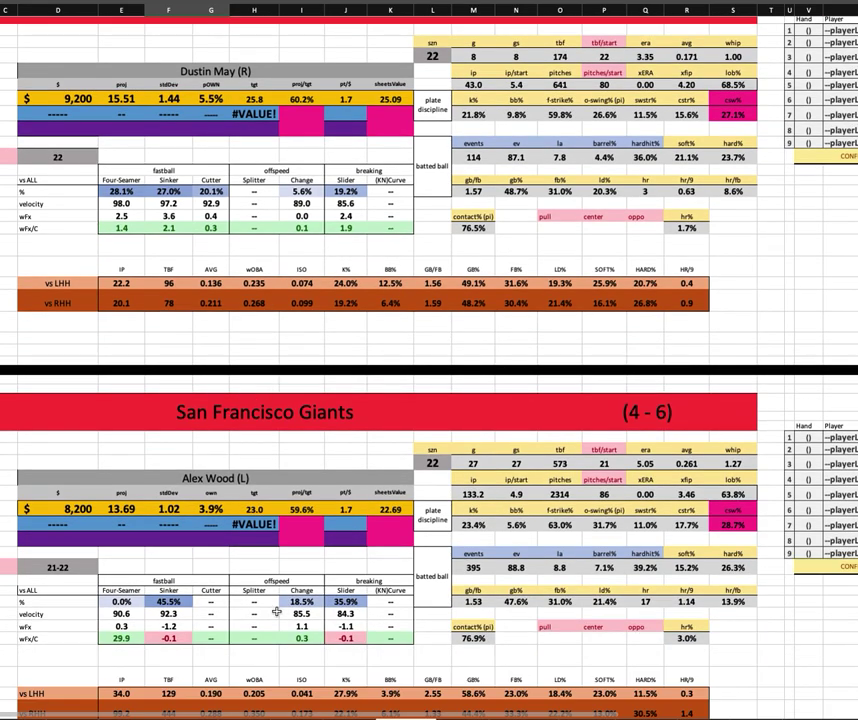
scroll(226, 409, "up", 6)
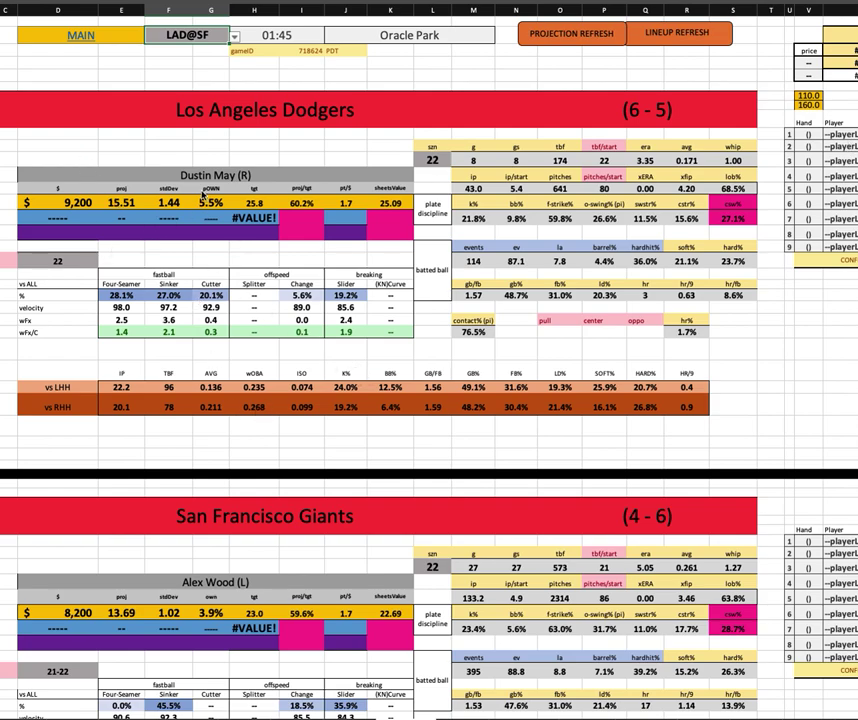
left_click(60, 201)
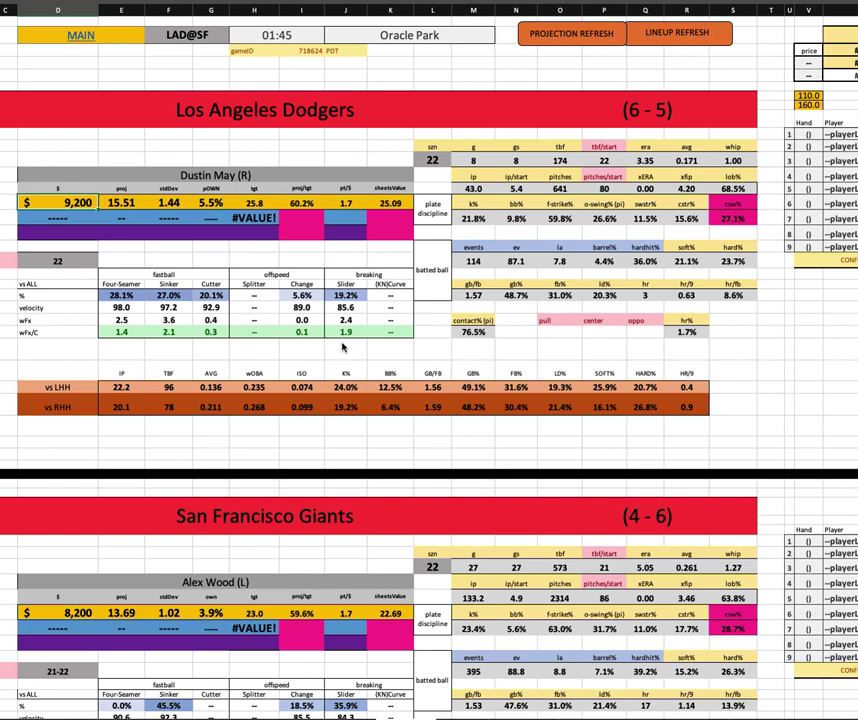
left_click(472, 218)
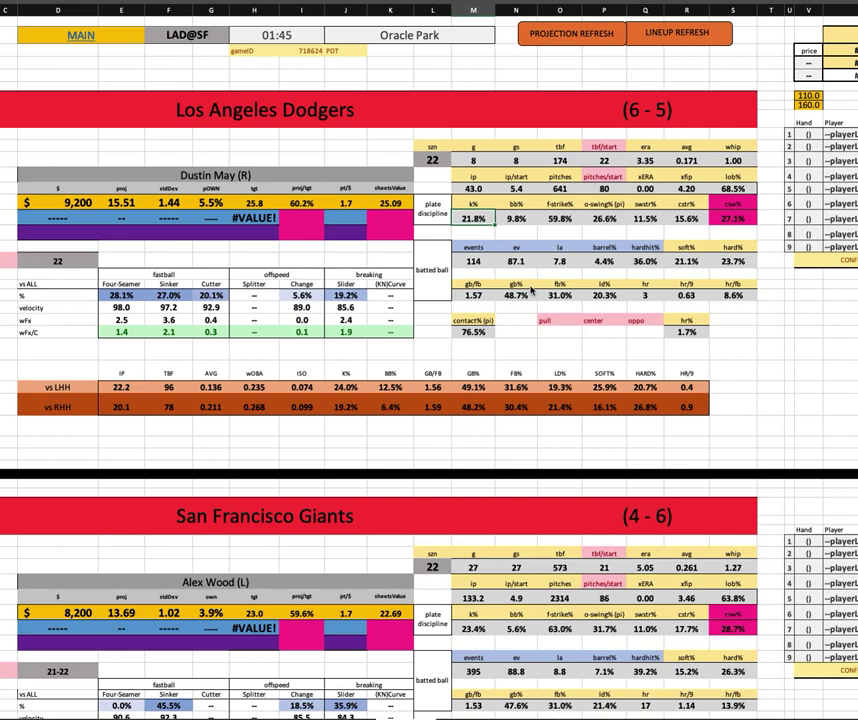
left_click(557, 220)
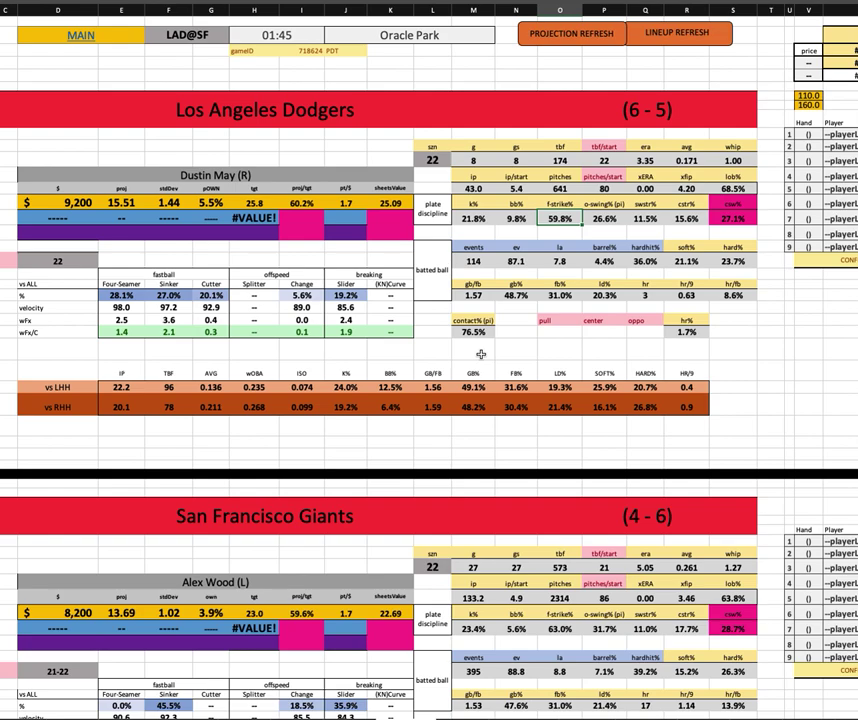
left_click(518, 218)
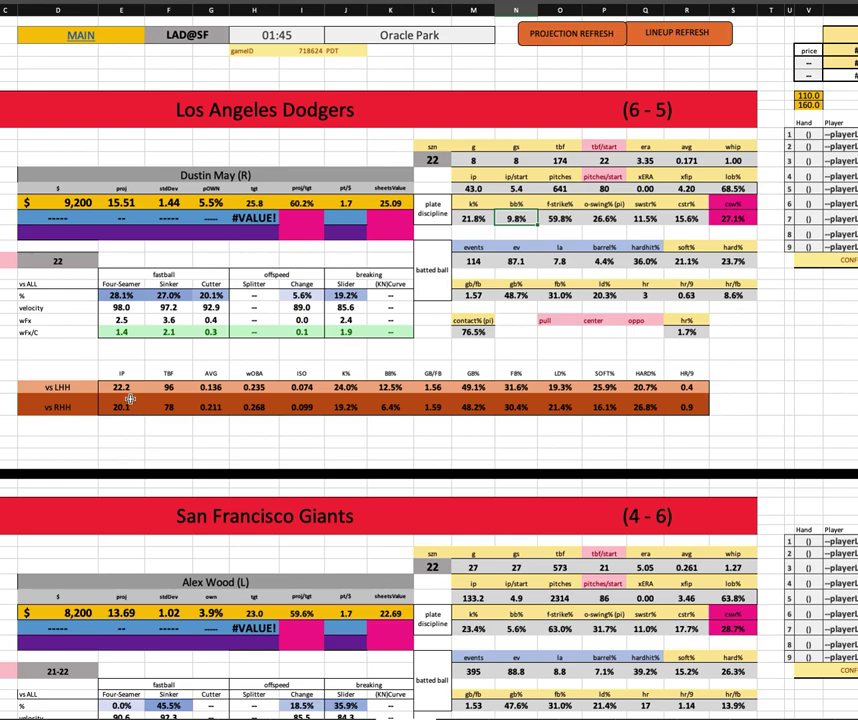
Review the Giants starter's stats and handedness splits, and recheck the Dodgers starter's projected ownership and salary
scroll(491, 432, "down", 4)
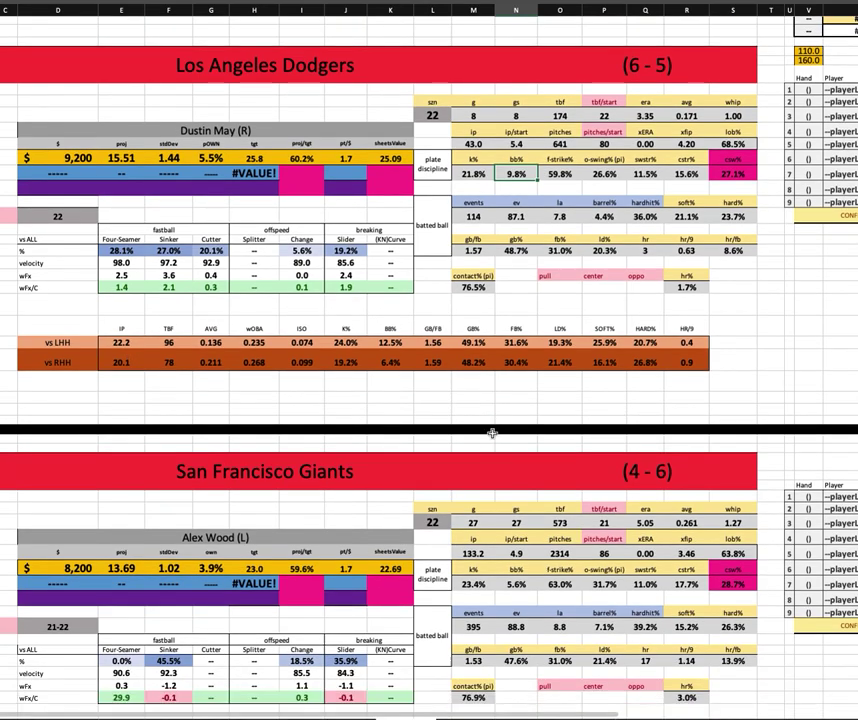
scroll(491, 432, "down", 2)
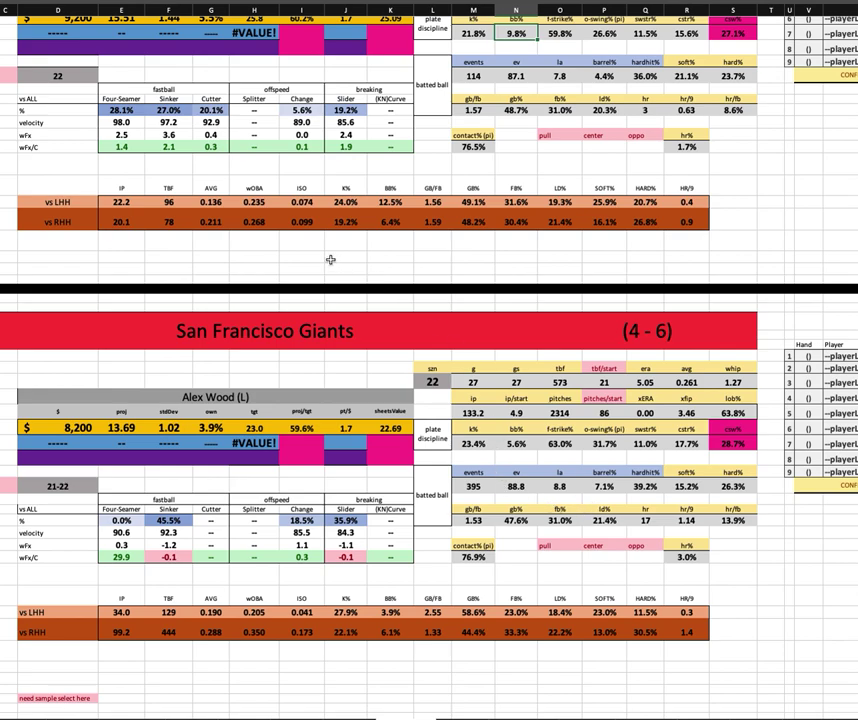
scroll(330, 260, "up", 5)
left_click(213, 202)
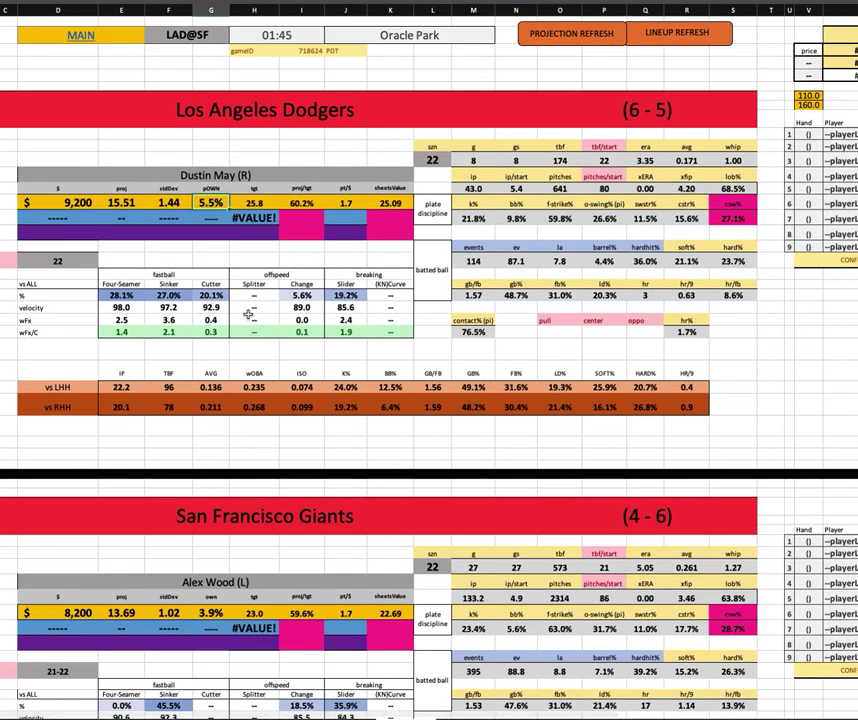
key("Left")
key("Left")
key("Left")
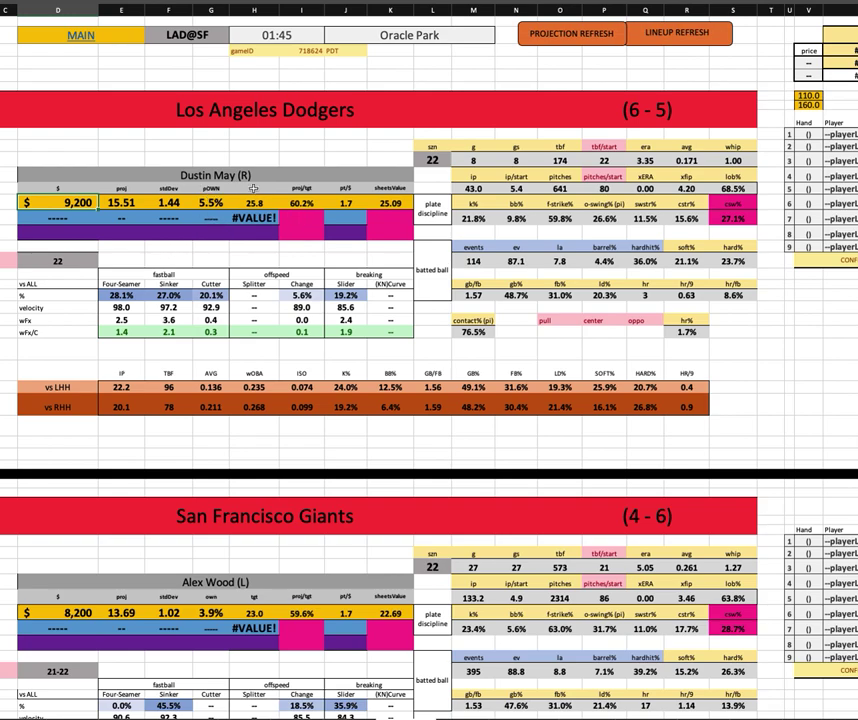
Examine the Dodgers starter's projected ownership, pitches per start, salary and projection, comparing them with the Giants starter's block
left_click(207, 201)
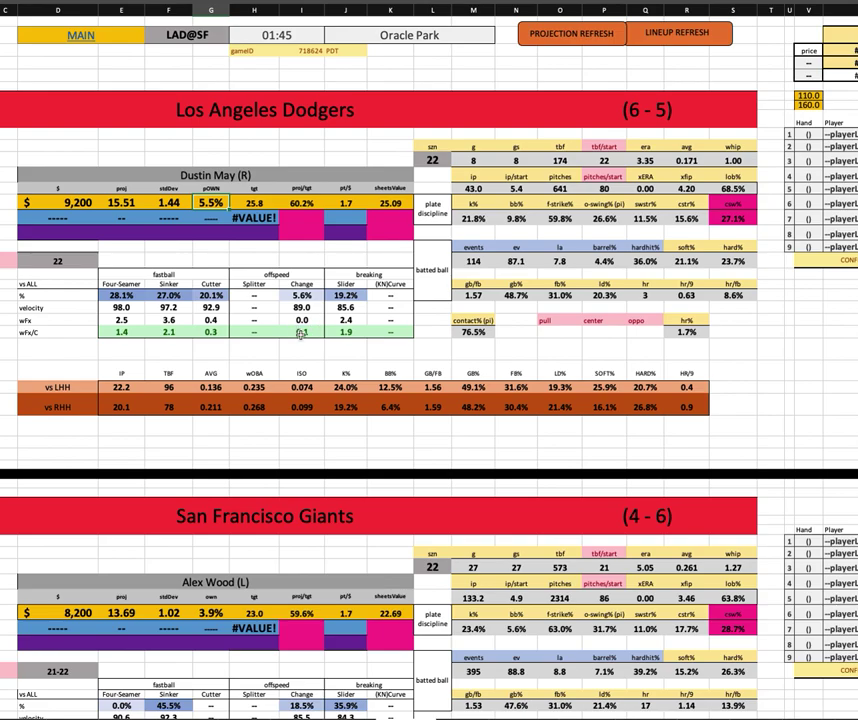
scroll(300, 335, "down", 3)
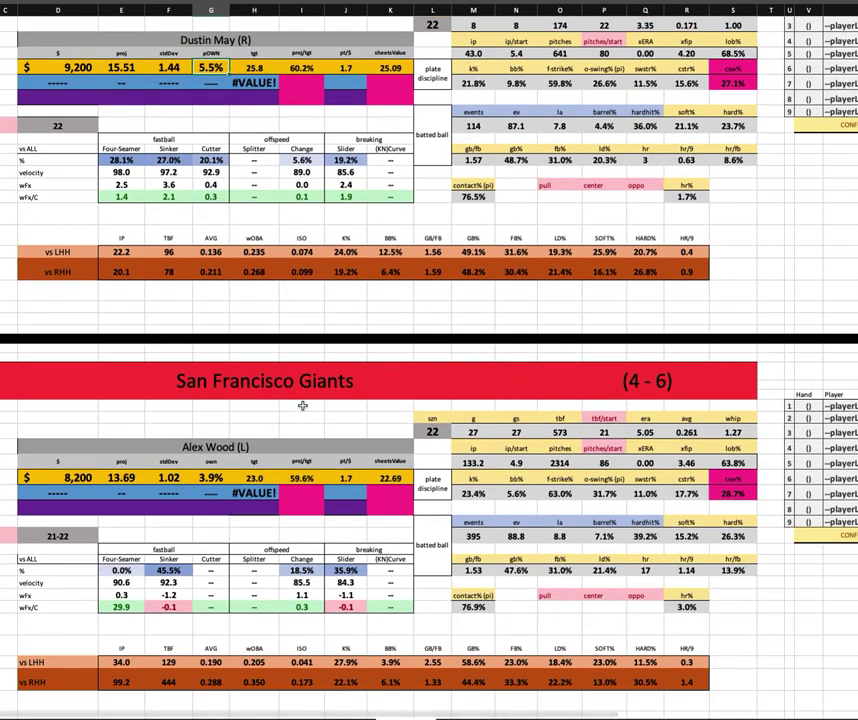
scroll(303, 403, "up", 1)
scroll(303, 403, "up", 3)
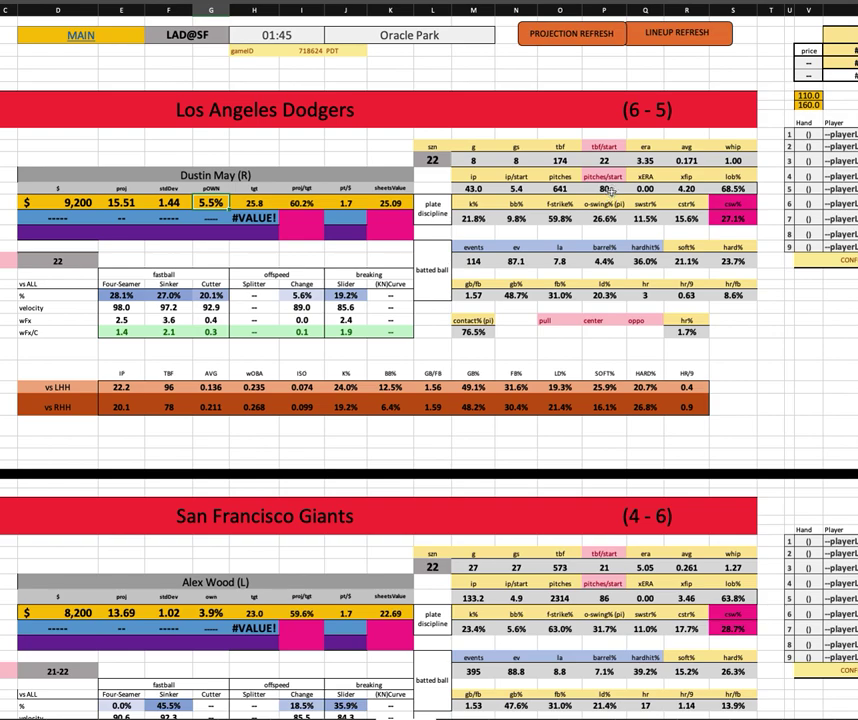
left_click(603, 188)
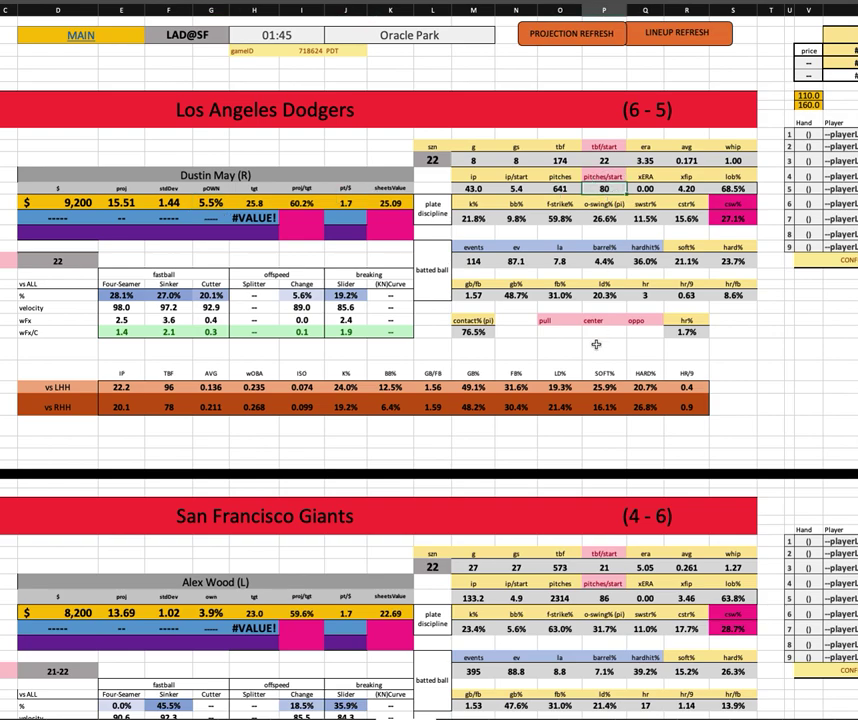
left_click(84, 202)
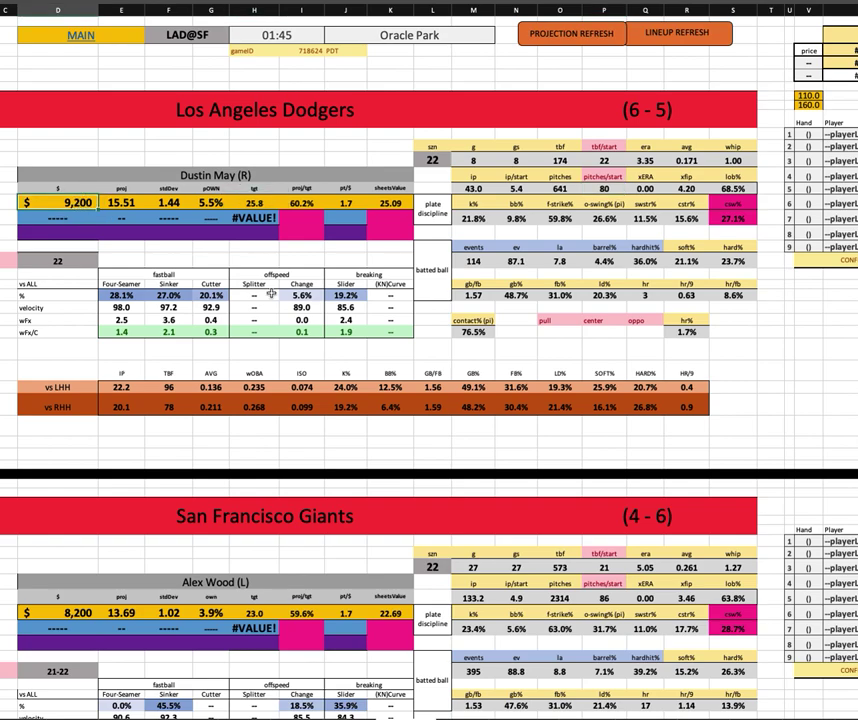
left_click(118, 202)
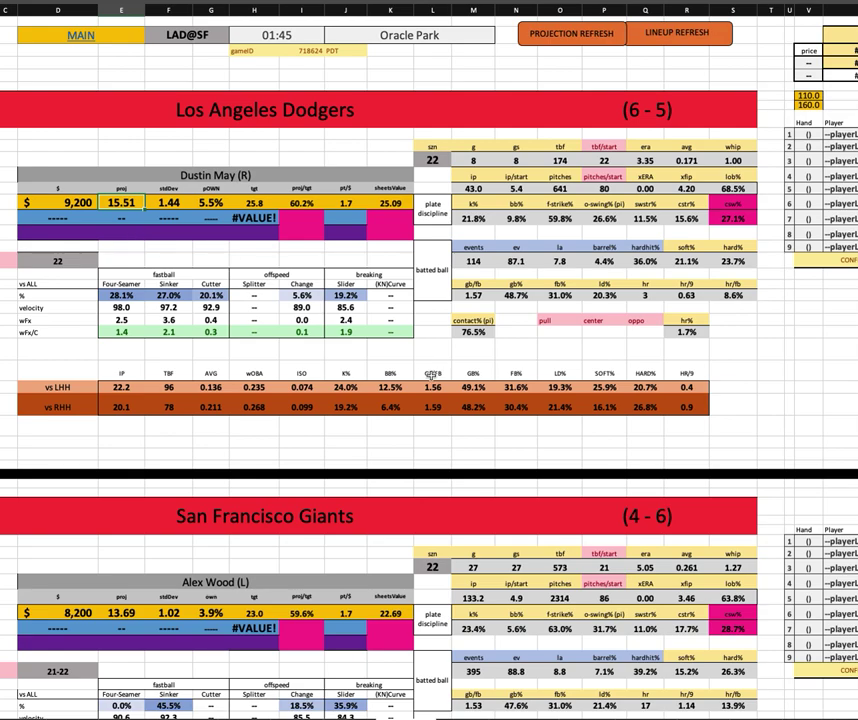
Compare both starters' handedness splits and batted-ball stats, and select the Dodgers starter's overall GB/FB ratio
scroll(440, 375, "down", 2)
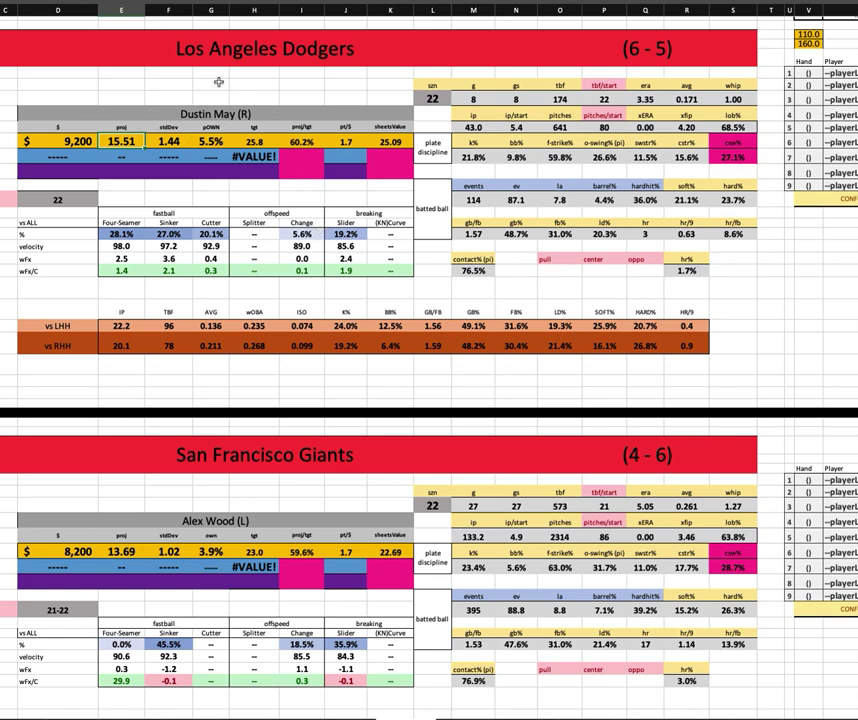
scroll(419, 298, "down", 2)
scroll(419, 298, "down", 2)
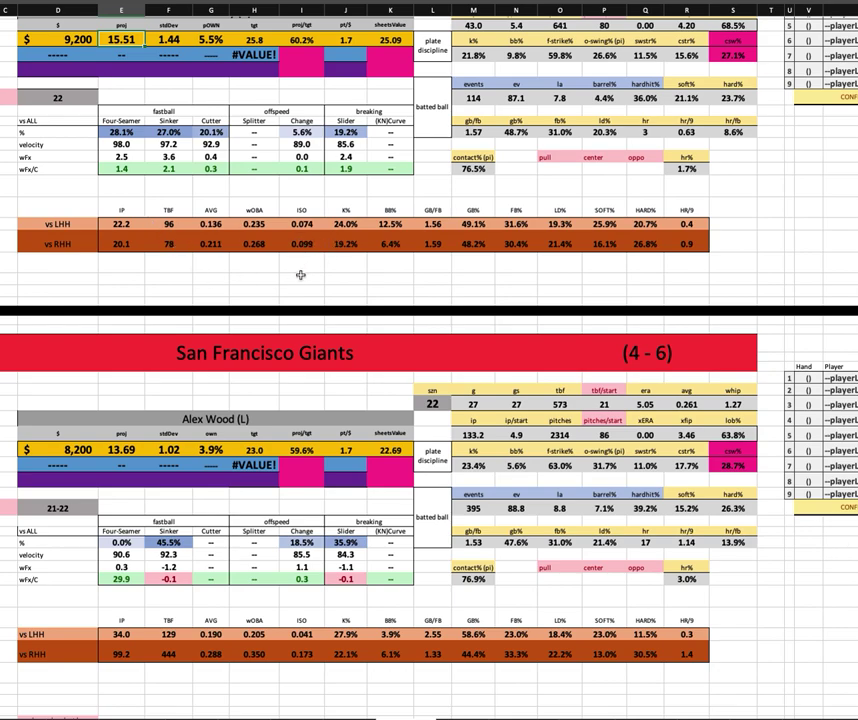
left_click(473, 131)
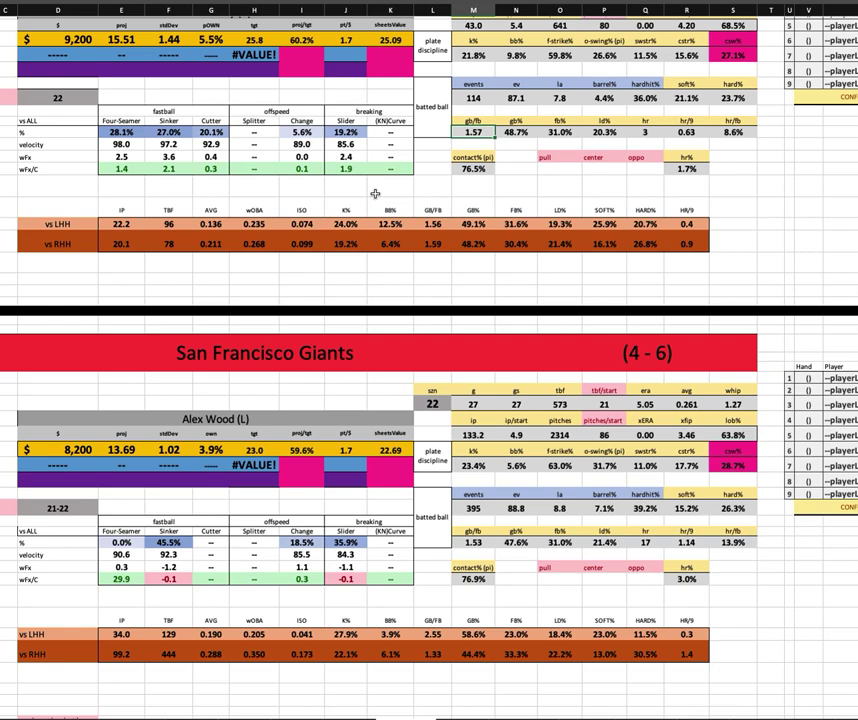
scroll(451, 186, "up", 4)
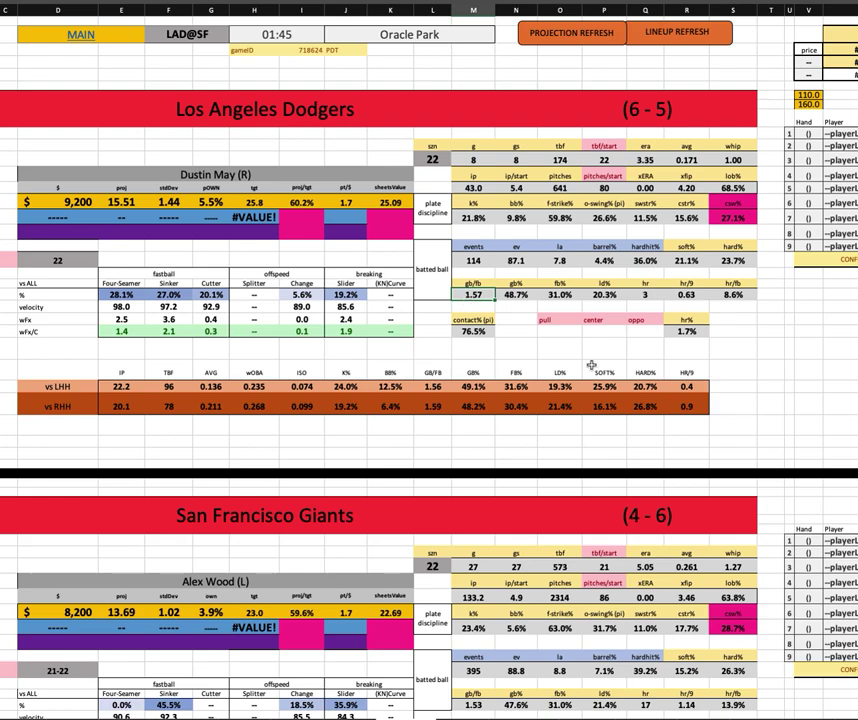
scroll(467, 297, "down", 4)
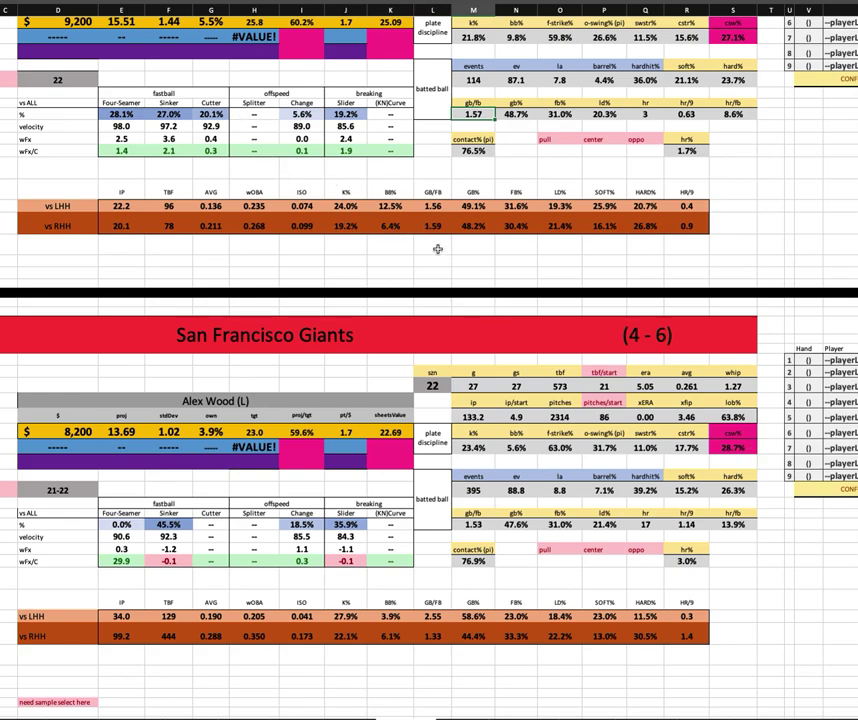
scroll(330, 249, "up", 1)
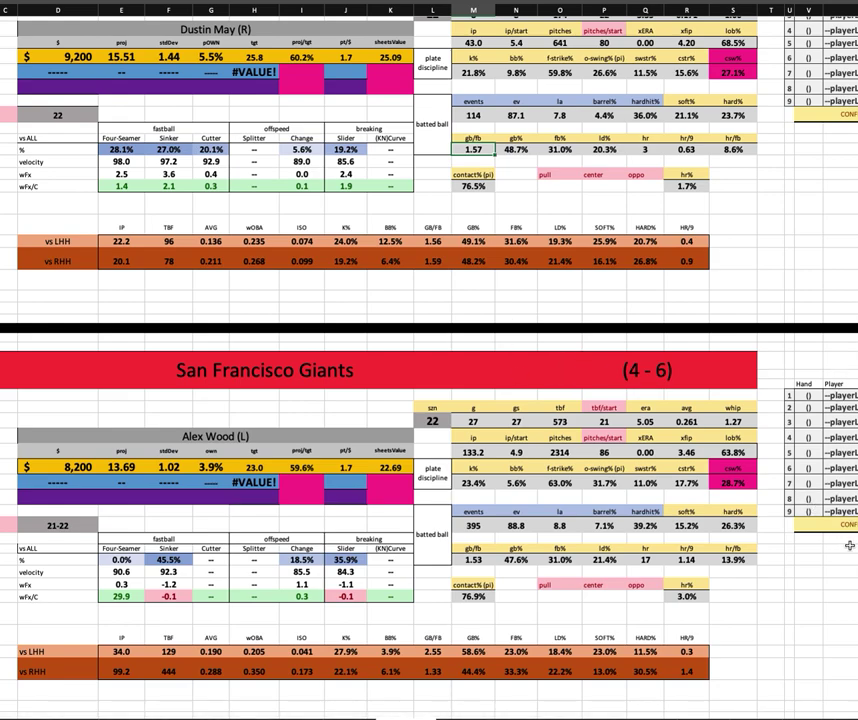
Switch to the FantasyLabs MLB lineups page and examine the first five hitters in the Giants' projected lineup, plus the neighbouring games
key("super+Tab")
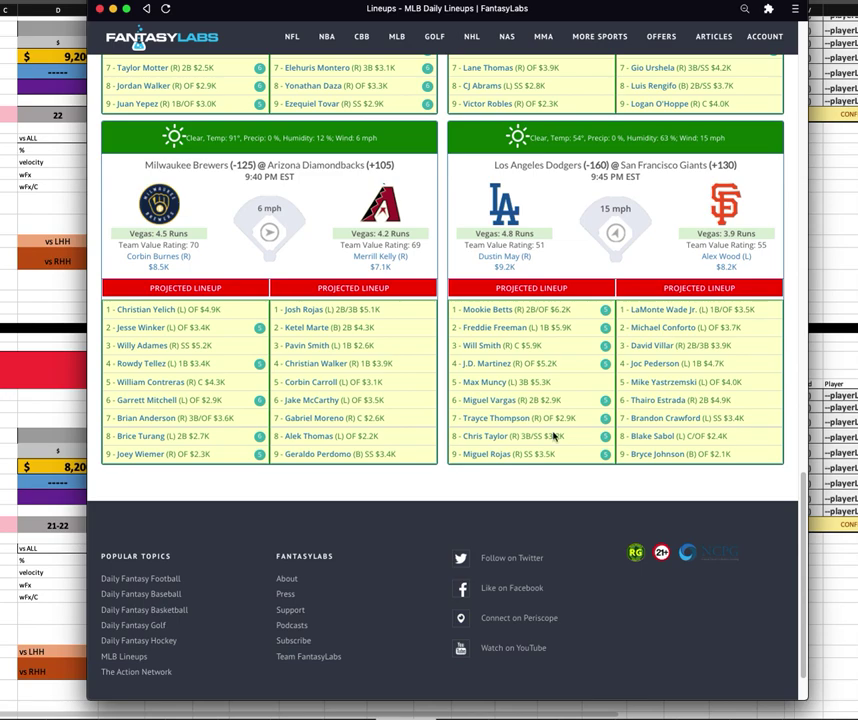
left_click_drag(728, 362, 628, 363)
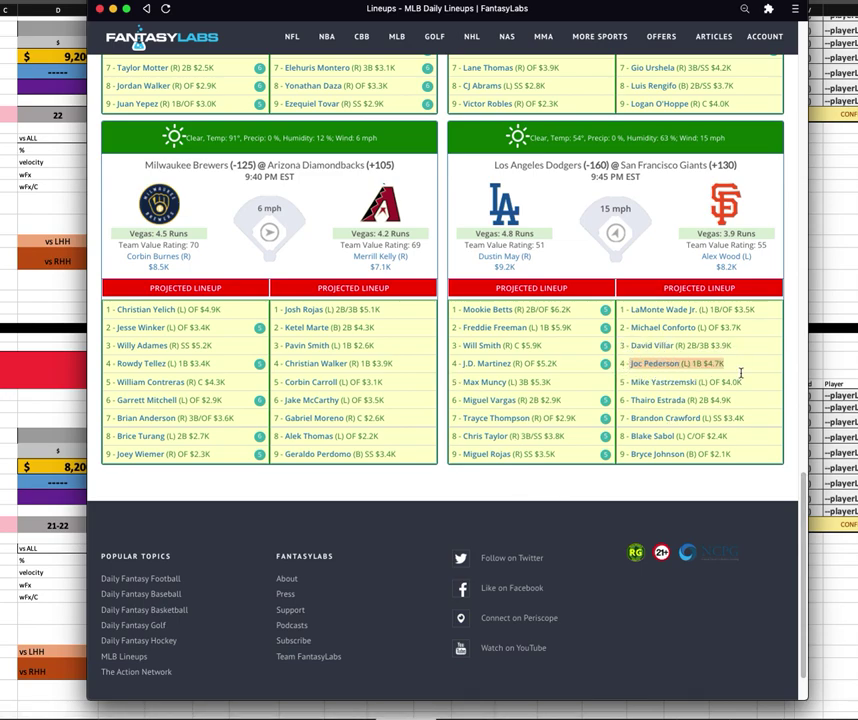
left_click_drag(741, 329, 628, 329)
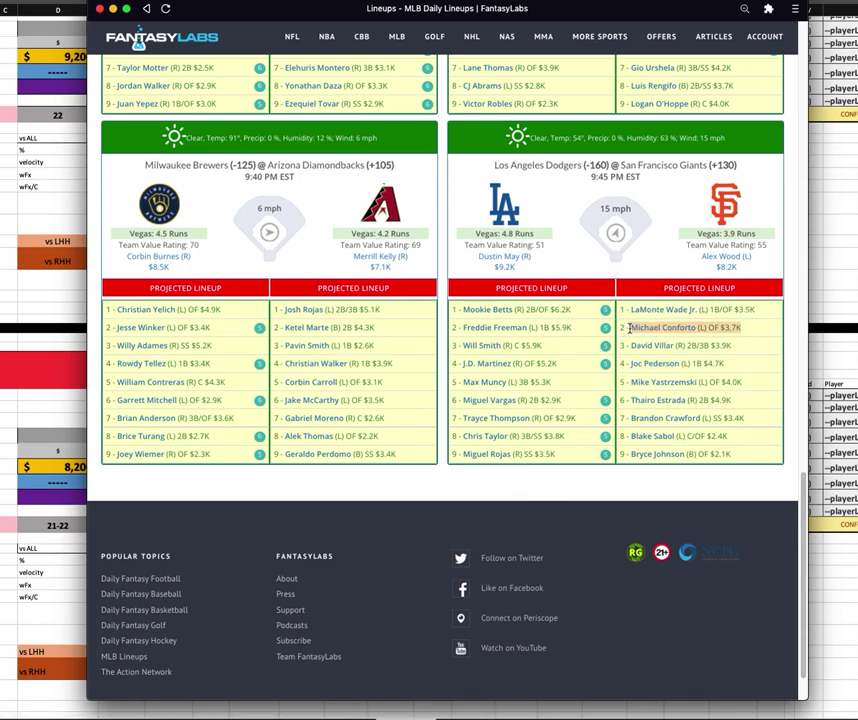
left_click_drag(758, 312, 632, 318)
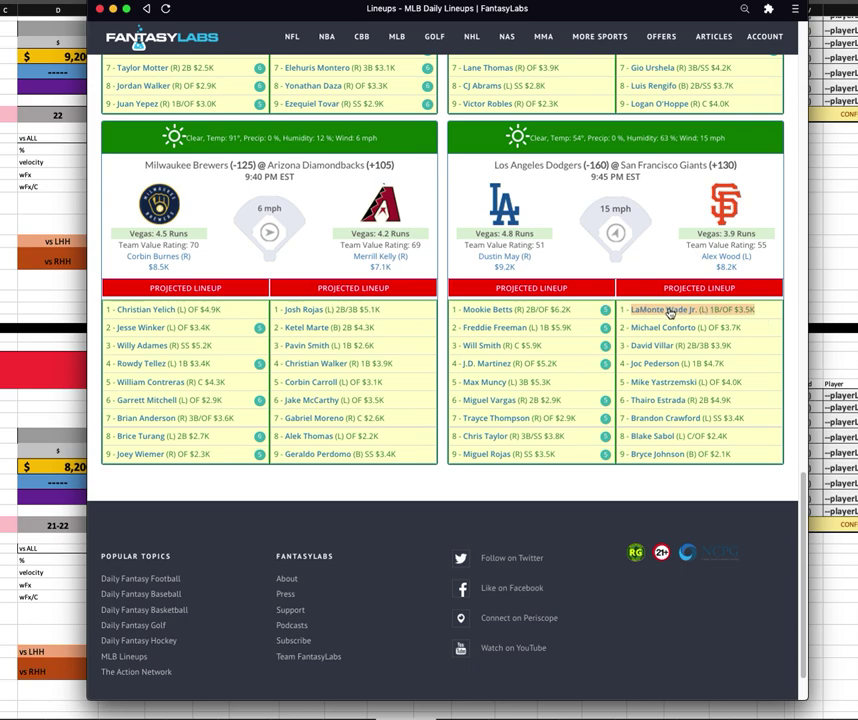
left_click(761, 402)
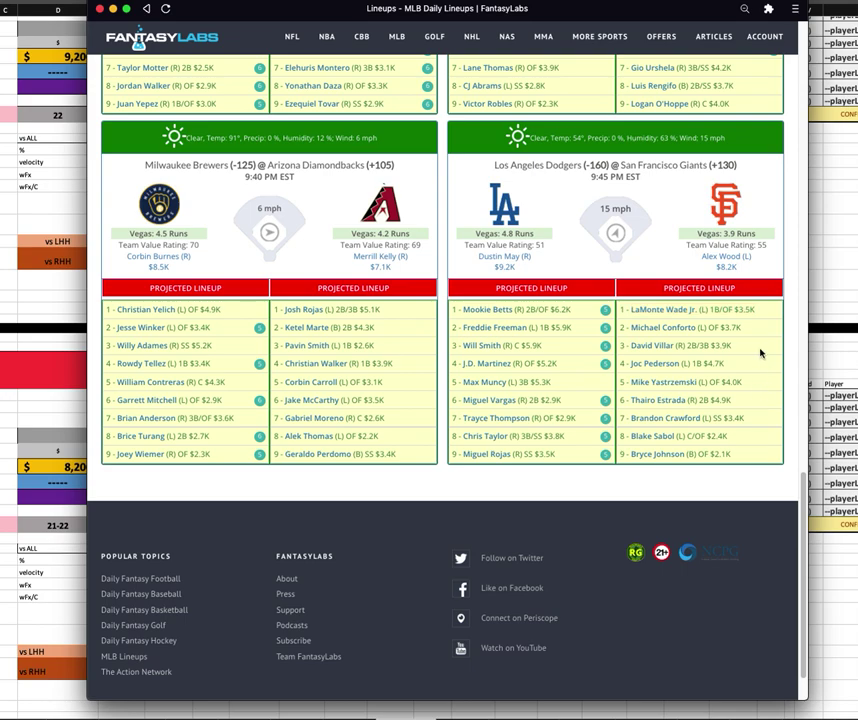
left_click_drag(659, 327, 735, 346)
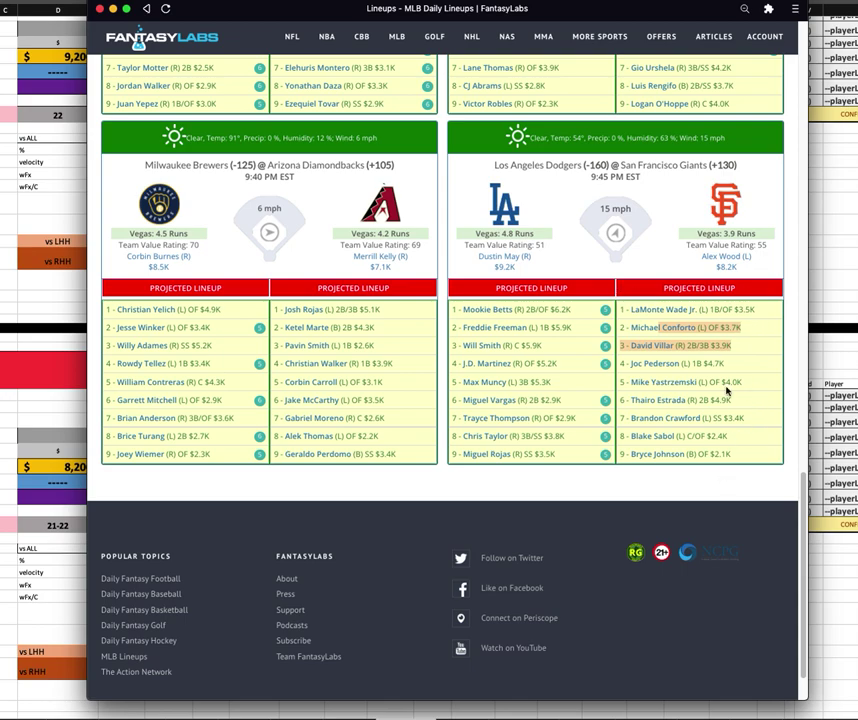
left_click_drag(742, 381, 631, 381)
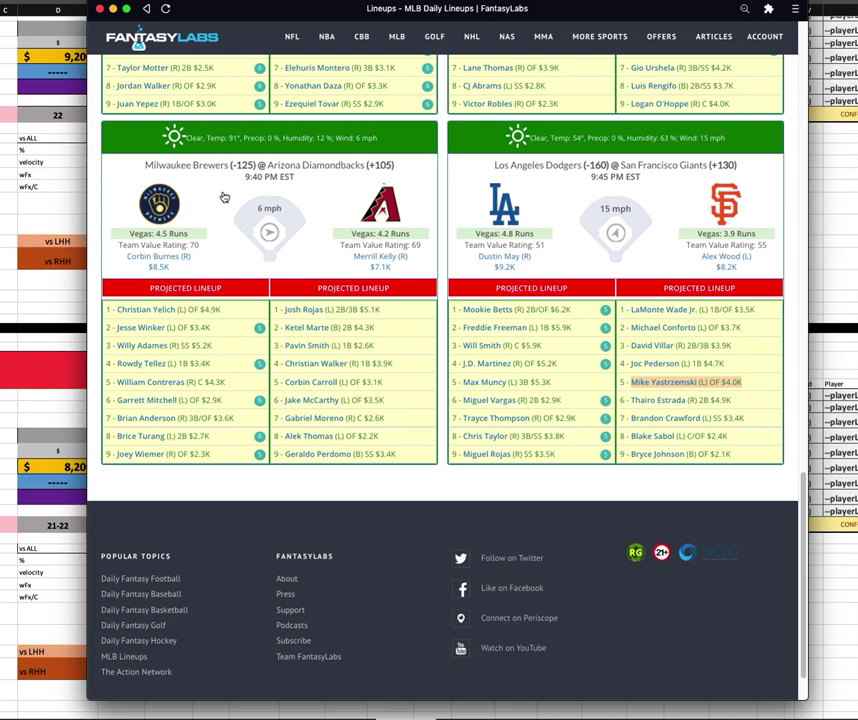
scroll(511, 303, "up", 3)
scroll(533, 344, "up", 5)
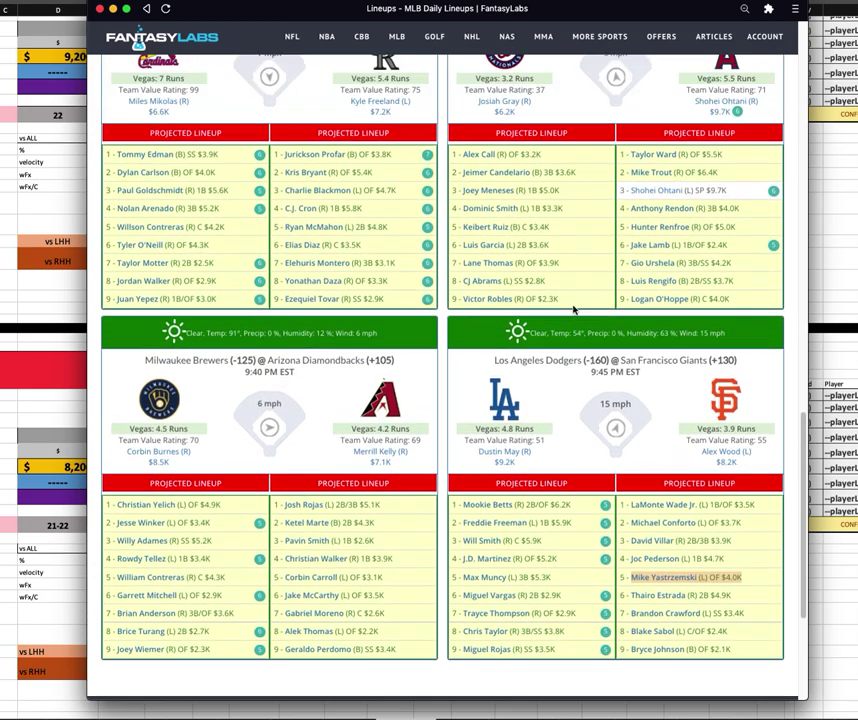
scroll(693, 319, "down", 3)
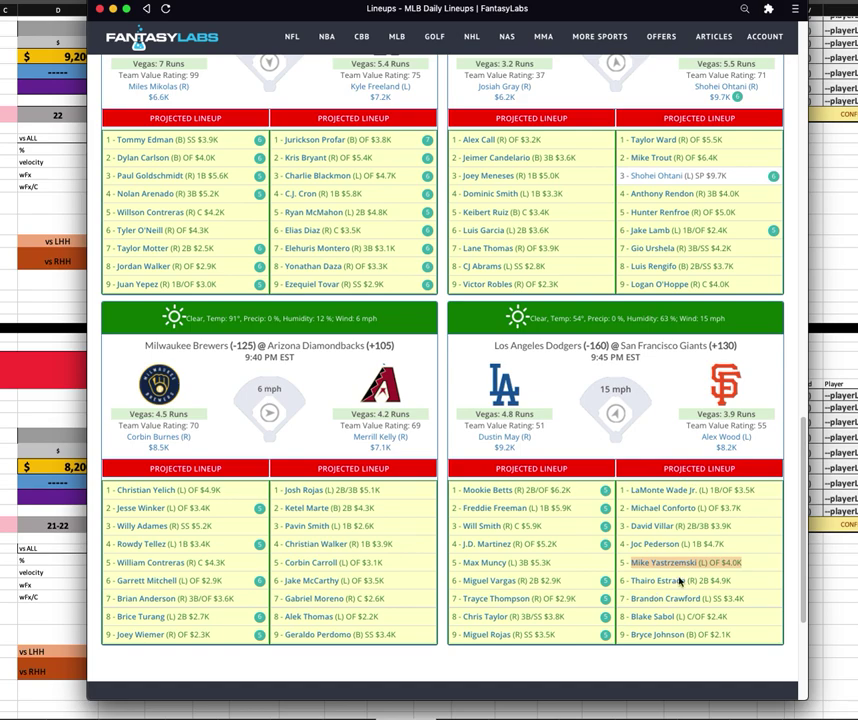
Return to the matchup spreadsheet and review the Giants starter's salary, projection and ISO against RHH, looking over both pitchers' blocks
key("super+Tab")
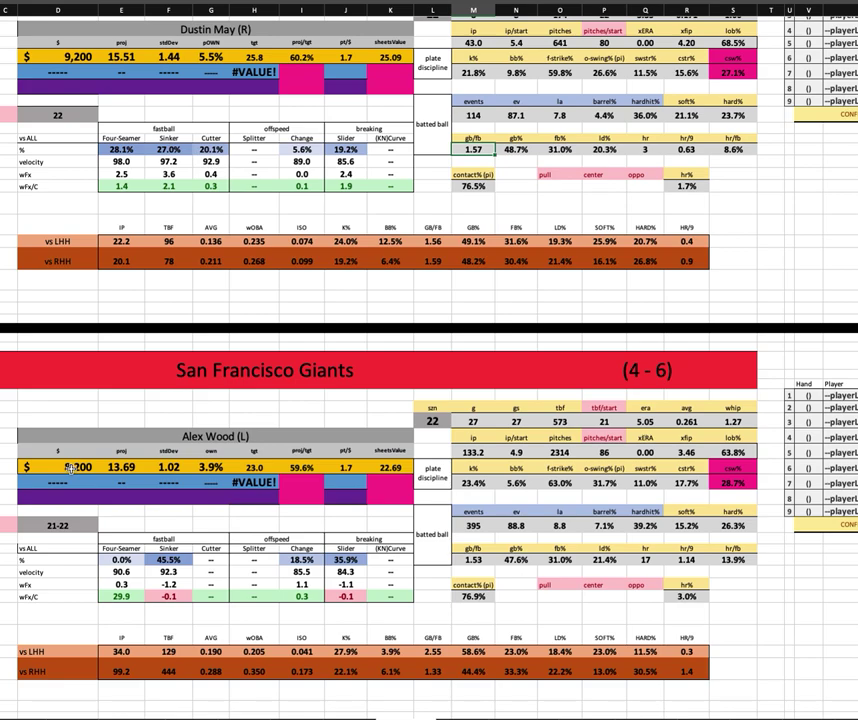
left_click(70, 467)
type("8200")
key("Return")
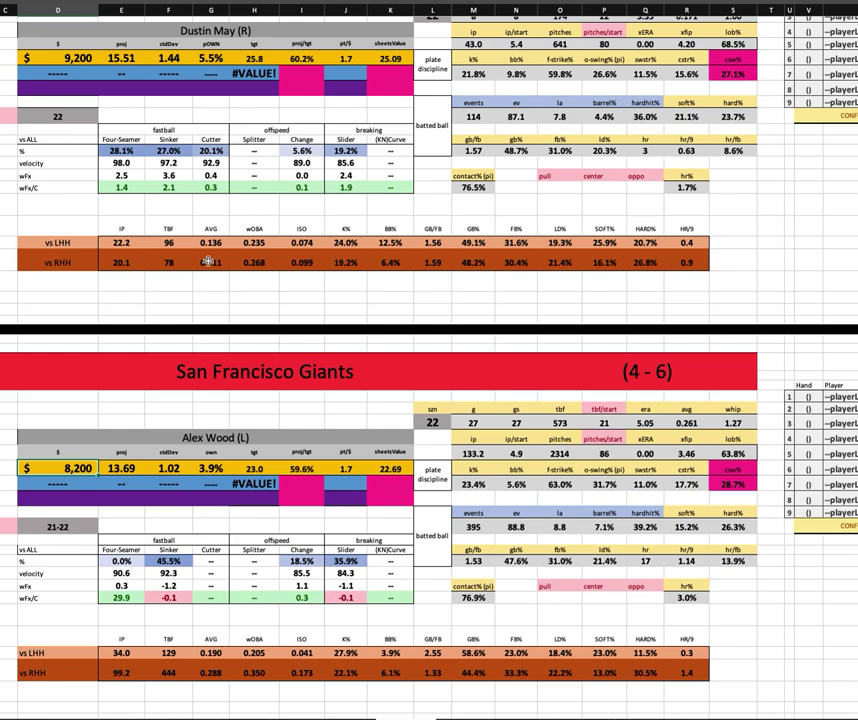
left_click(121, 468)
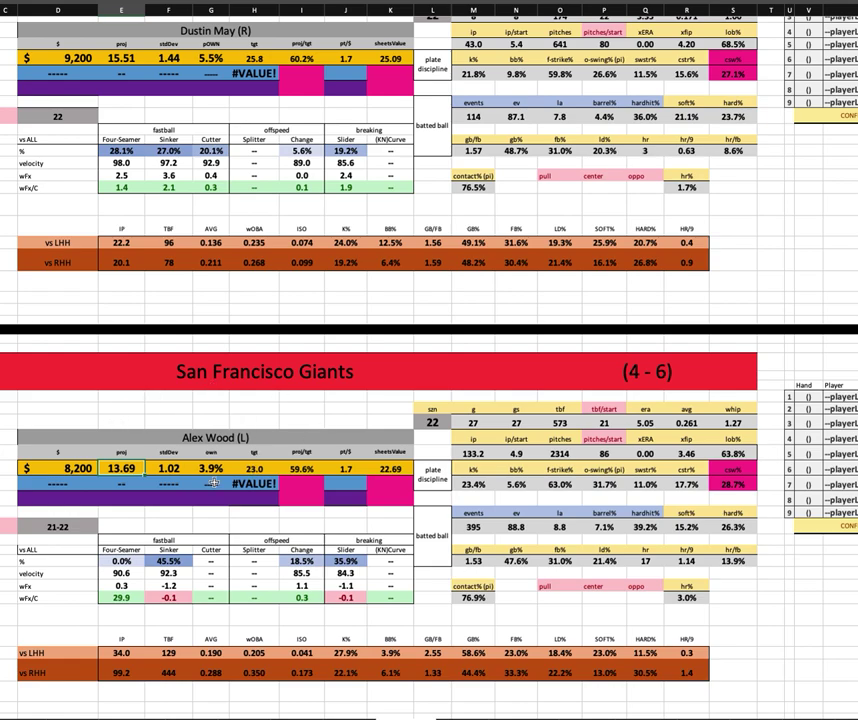
left_click(290, 672)
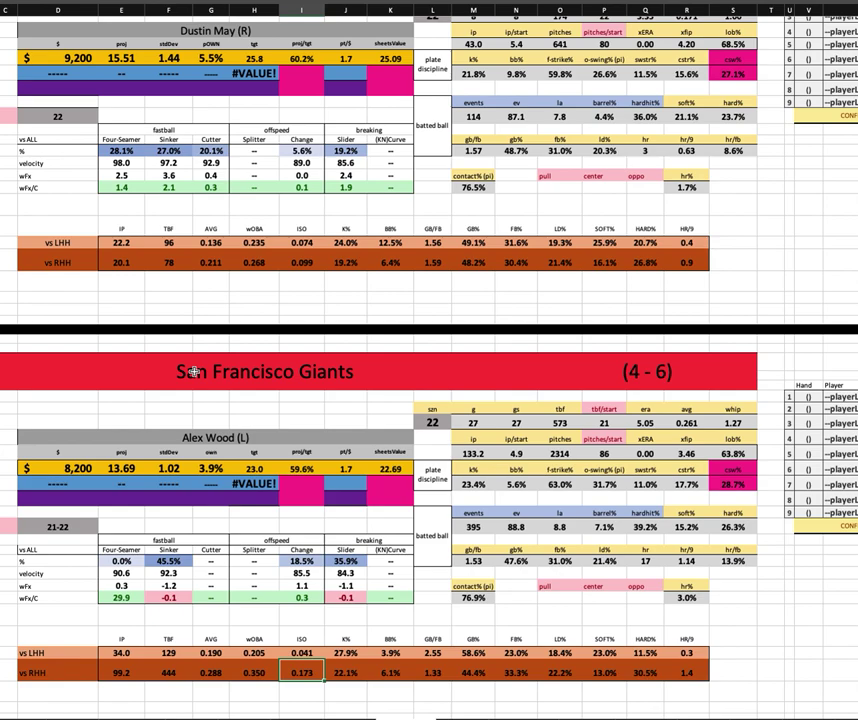
scroll(193, 371, "up", 3)
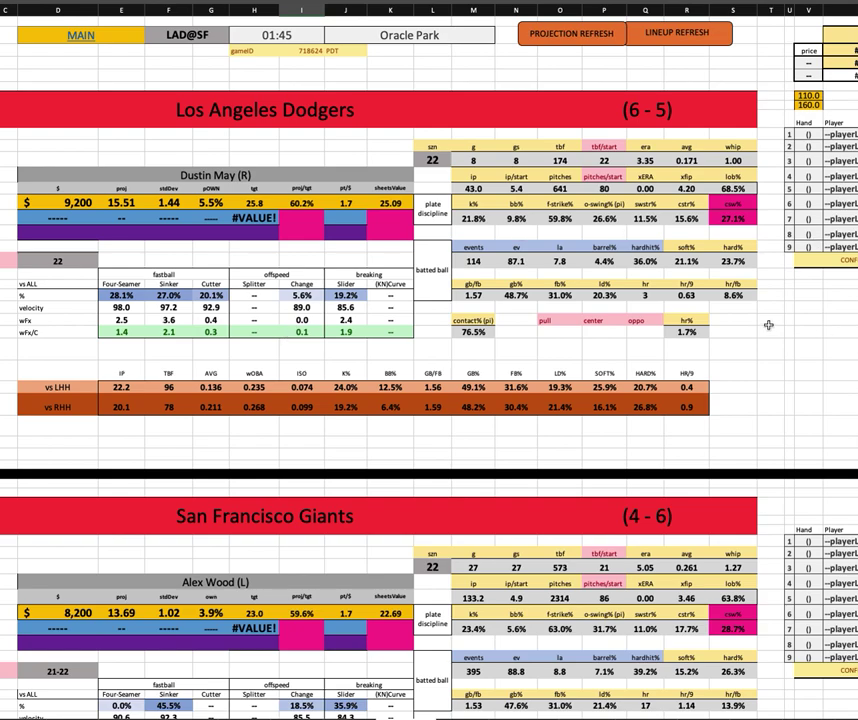
scroll(768, 325, "down", 8)
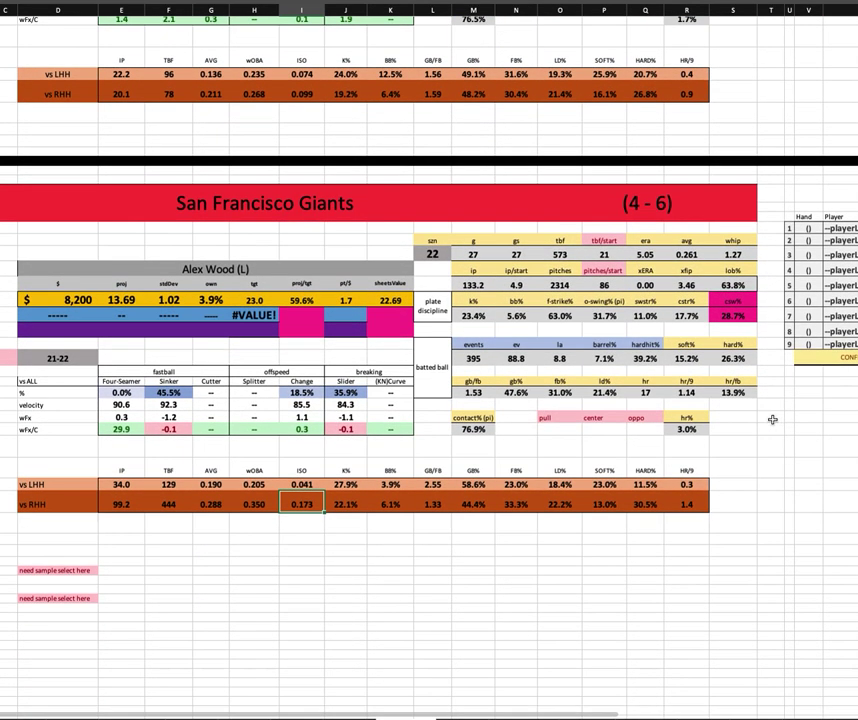
scroll(772, 419, "up", 4)
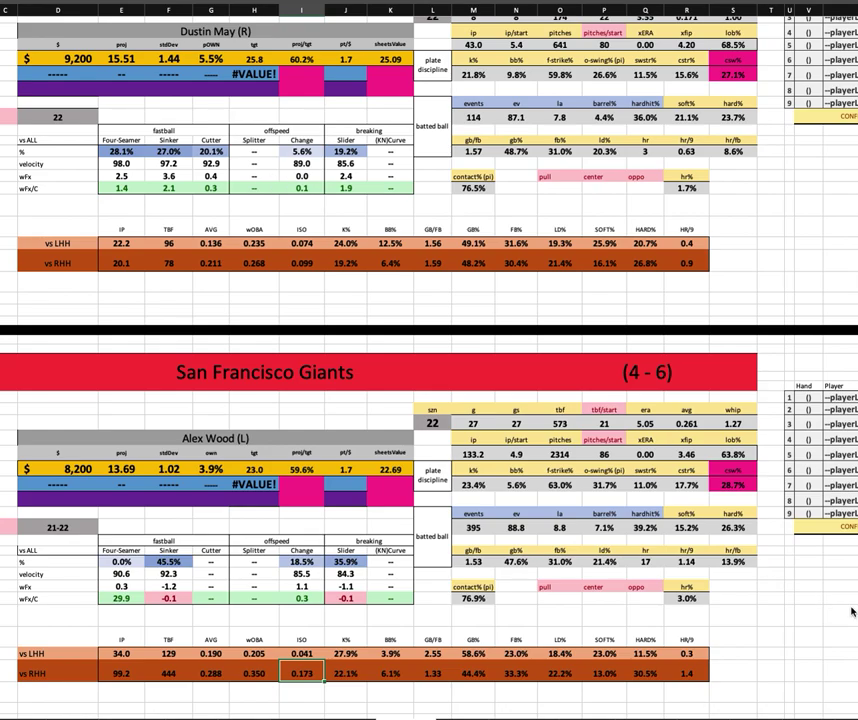
Switch to the FantasyLabs lineups page, view the Vegas and weather details for Dodgers @ Giants, and close them
key("super+Tab")
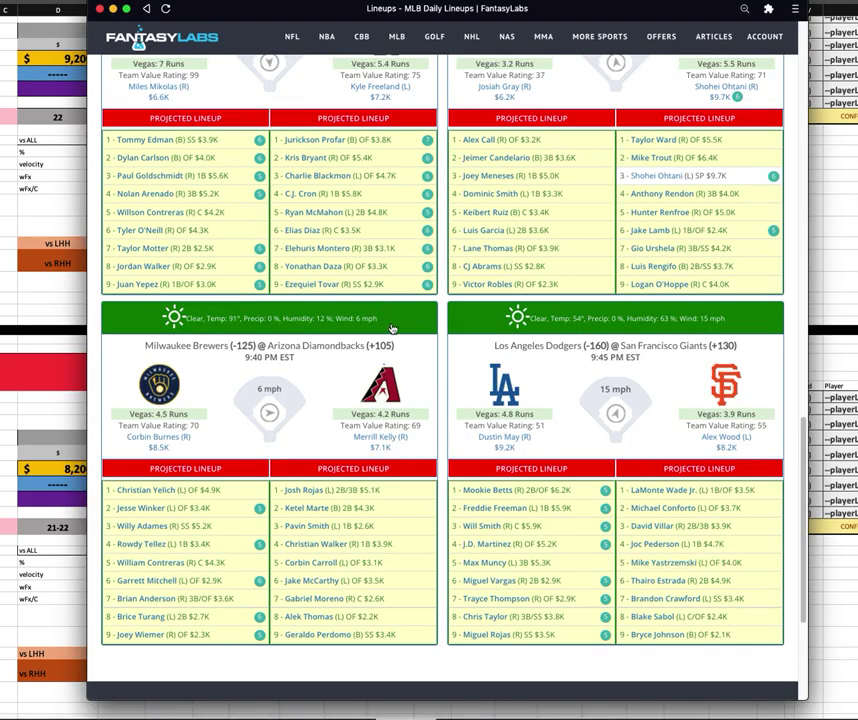
left_click(699, 404)
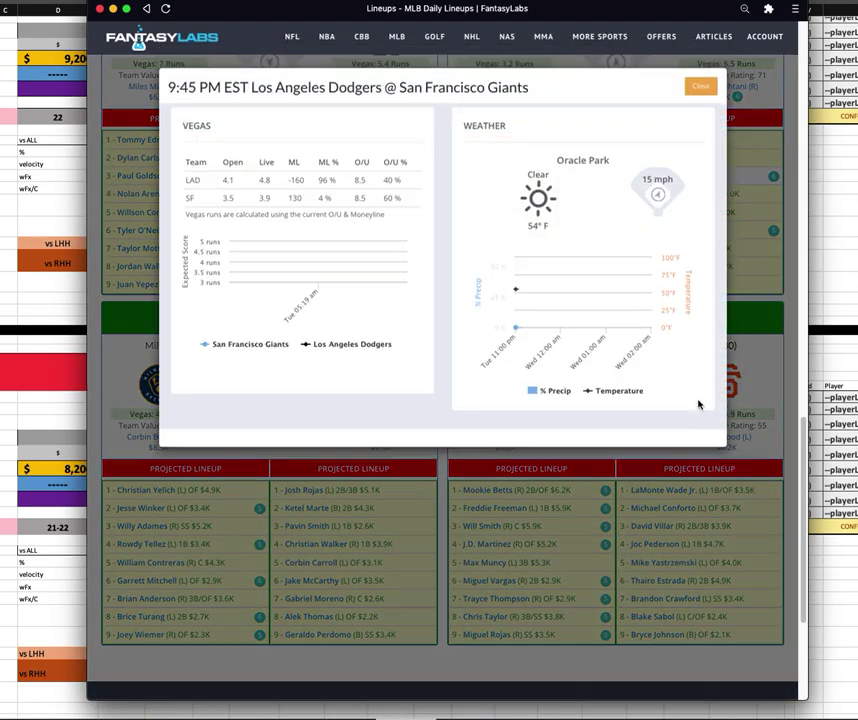
left_click(668, 458)
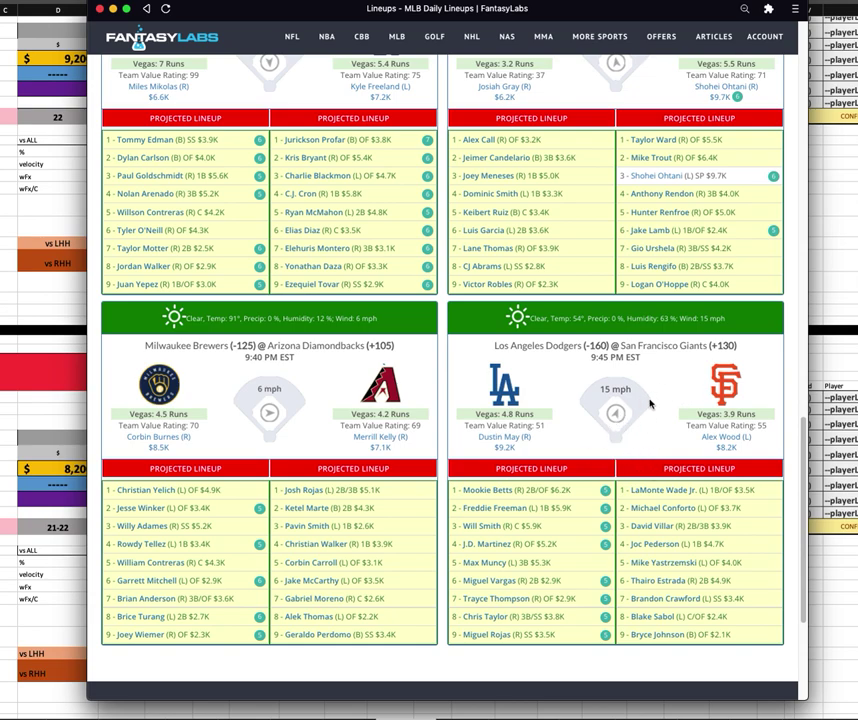
Go back to the spreadsheet, leave the LAD@SF matchup for the main slate sheet and look over the list of games
left_click(843, 354)
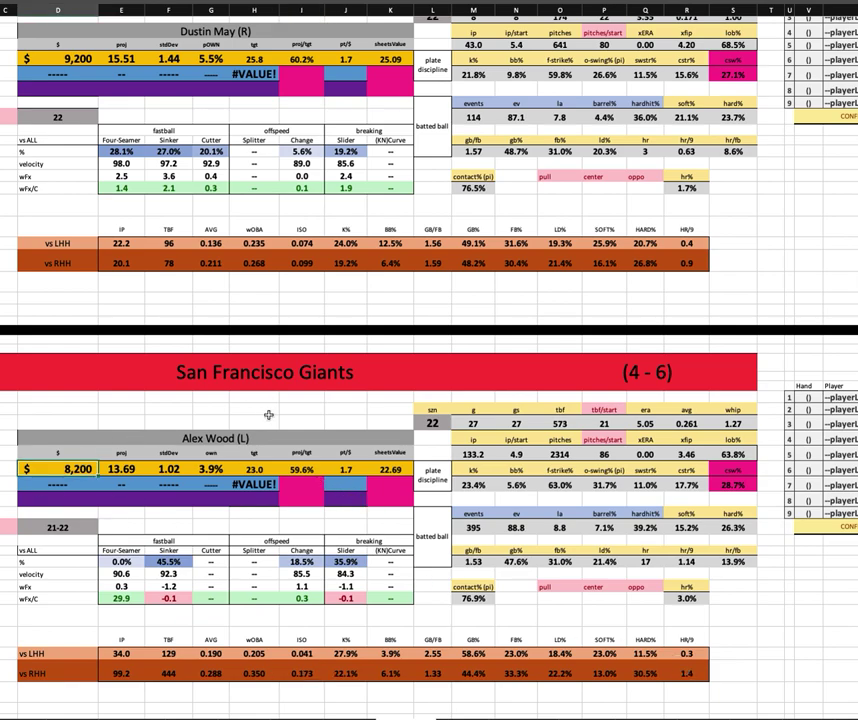
scroll(240, 121, "up", 1)
scroll(240, 121, "up", 3)
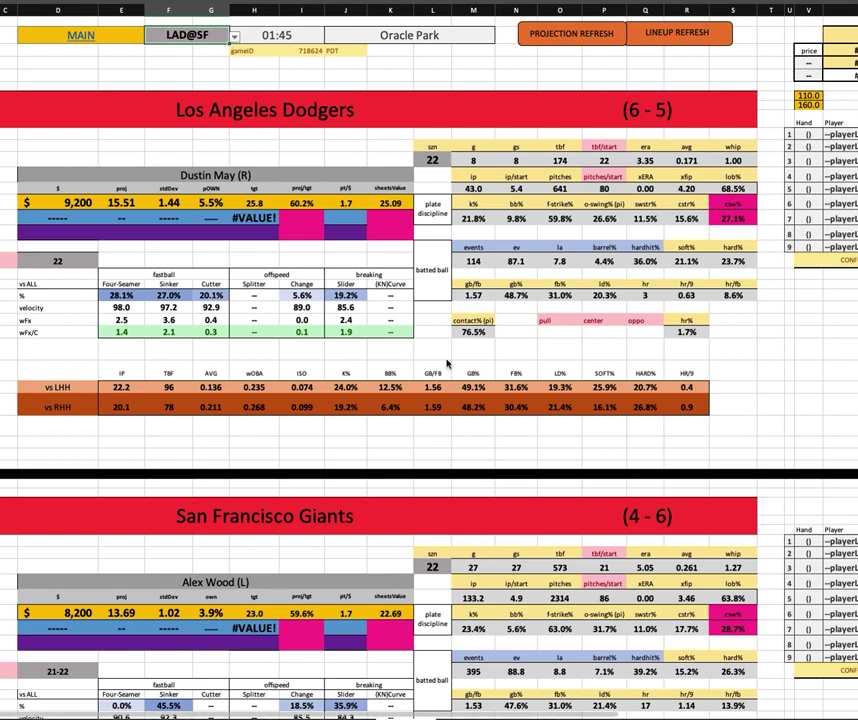
key("ctrl+Page_Up")
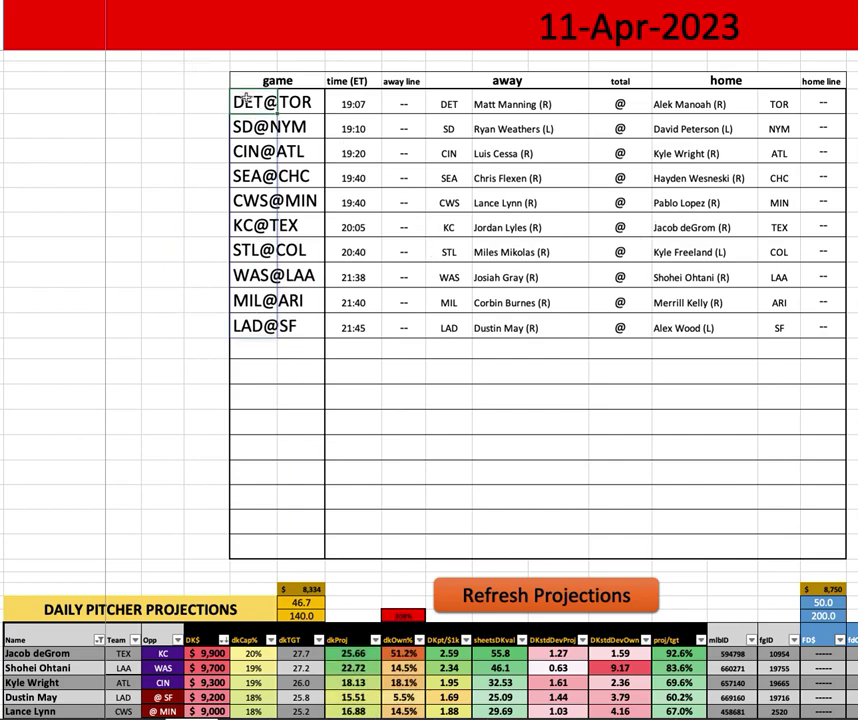
left_click(301, 126)
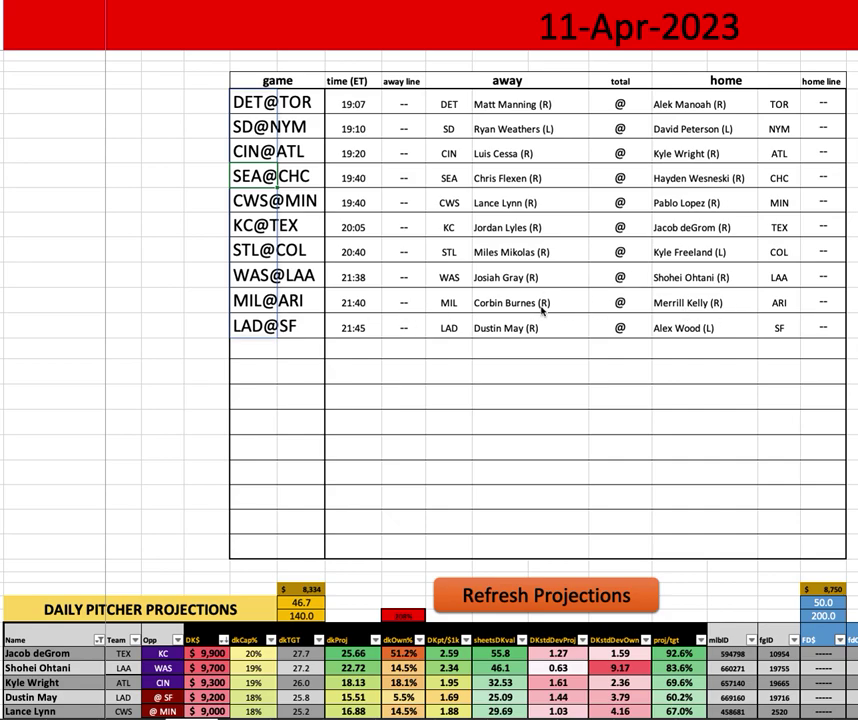
Review the Daily Pitcher Projections table for the full slate, focusing on the dkProj and dkOwn% columns, and return to the list of games
left_click(239, 333)
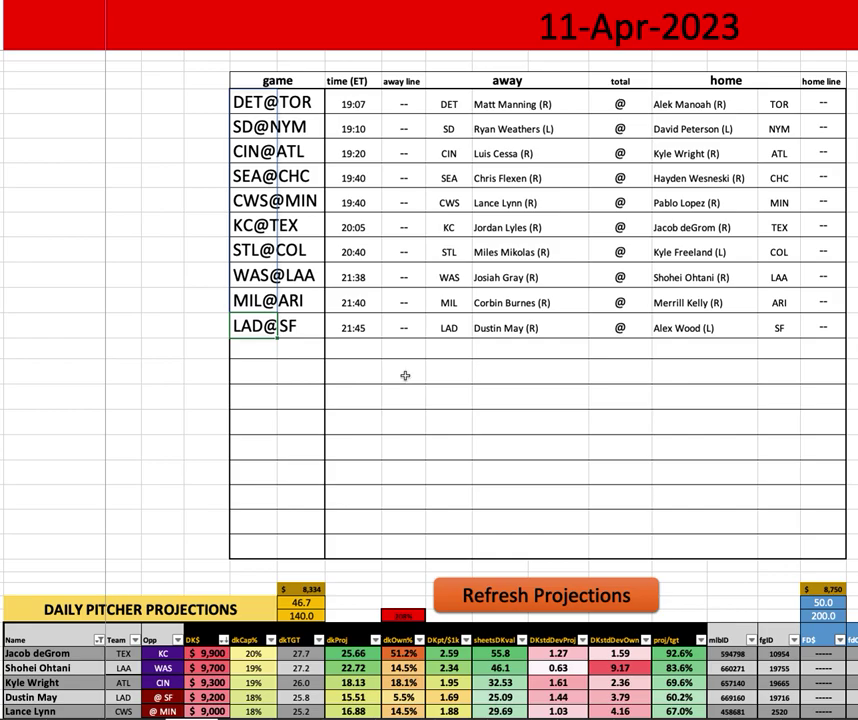
scroll(415, 380, "down", 3)
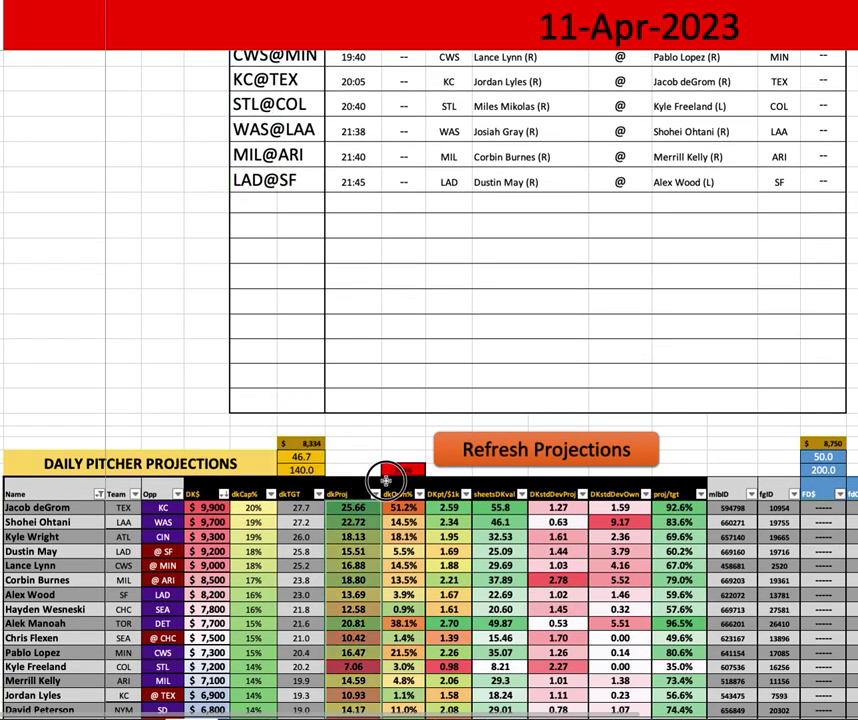
scroll(385, 387, "down", 1)
scroll(385, 387, "down", 2)
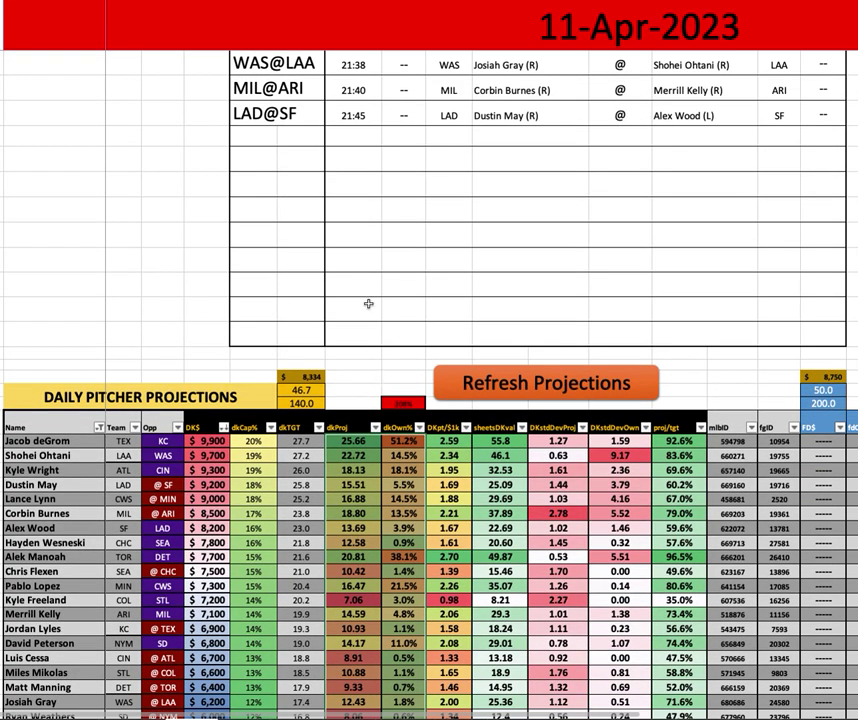
scroll(376, 532, "down", 1)
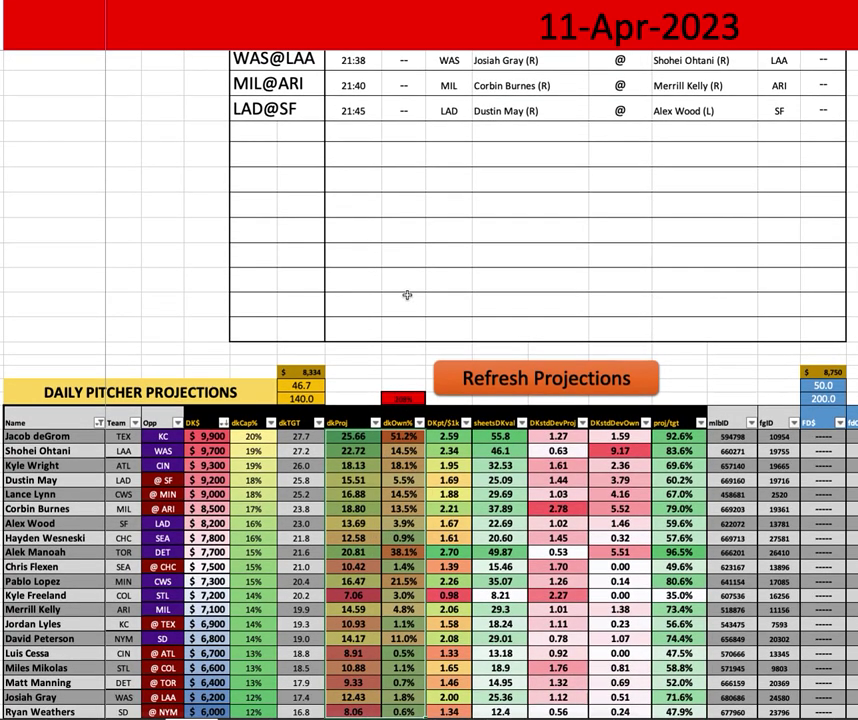
scroll(404, 300, "up", 10)
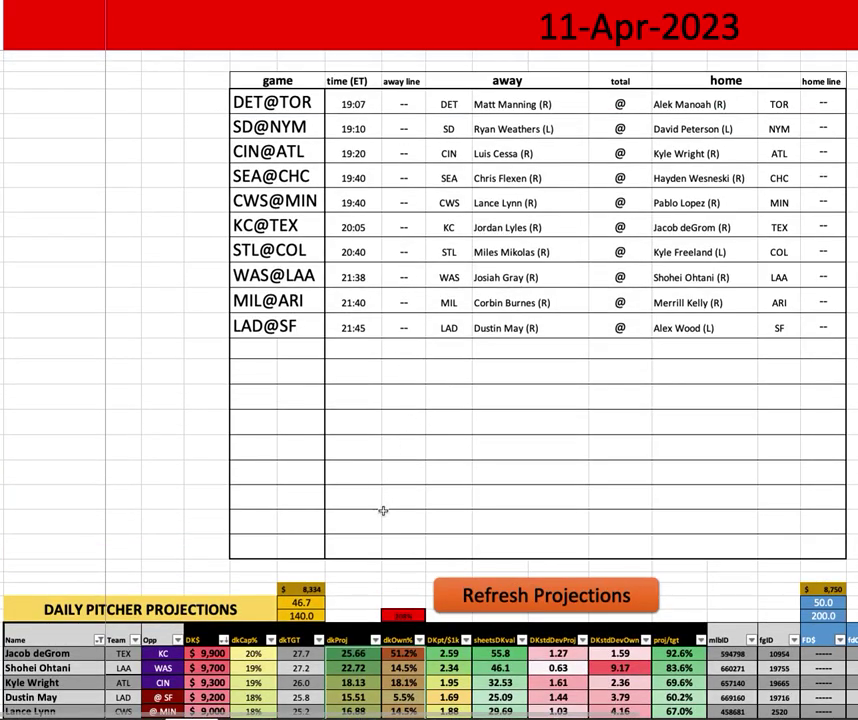
scroll(380, 538, "down", 4)
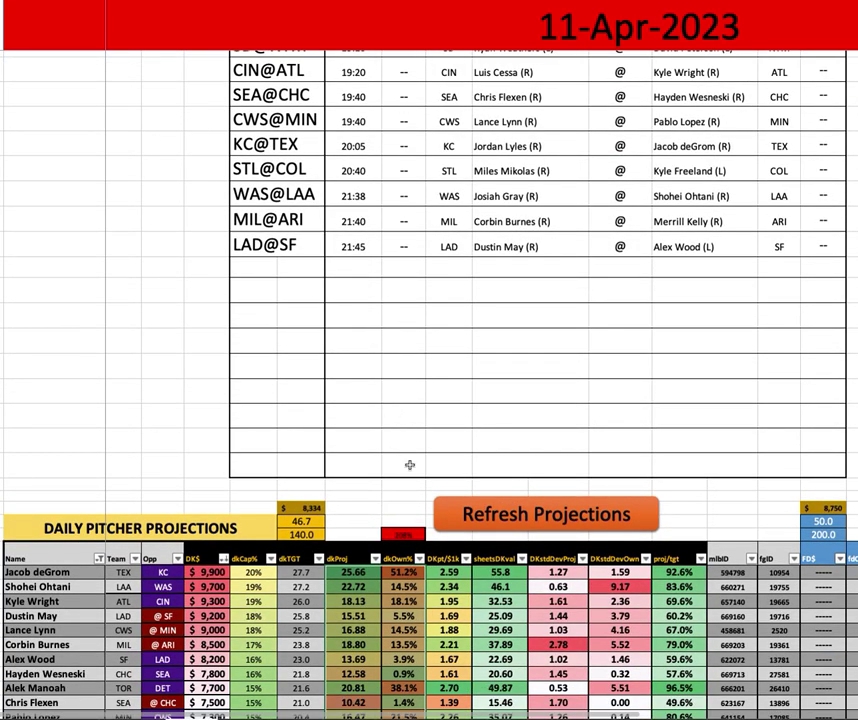
scroll(411, 391, "up", 4)
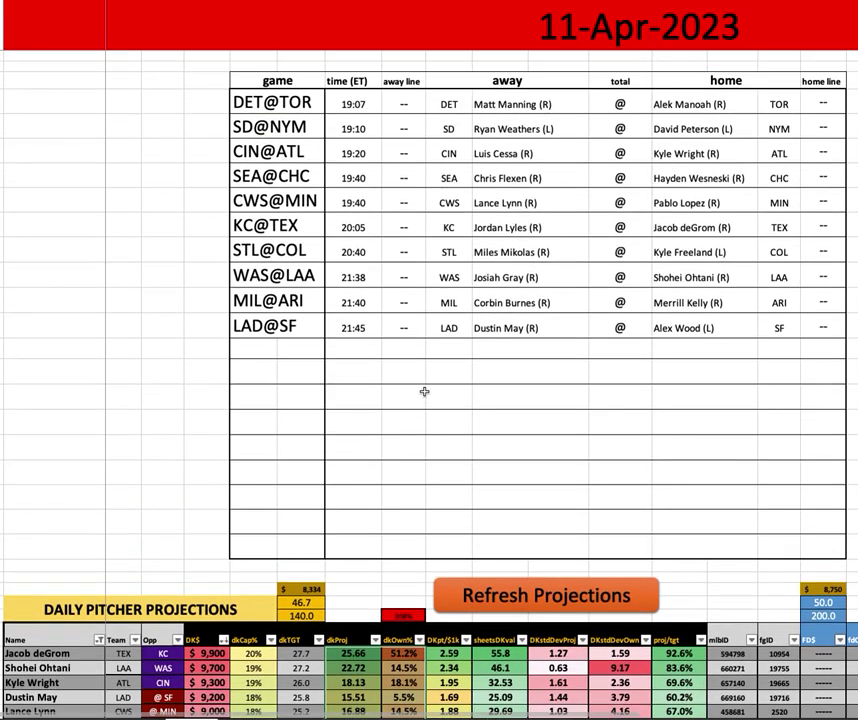